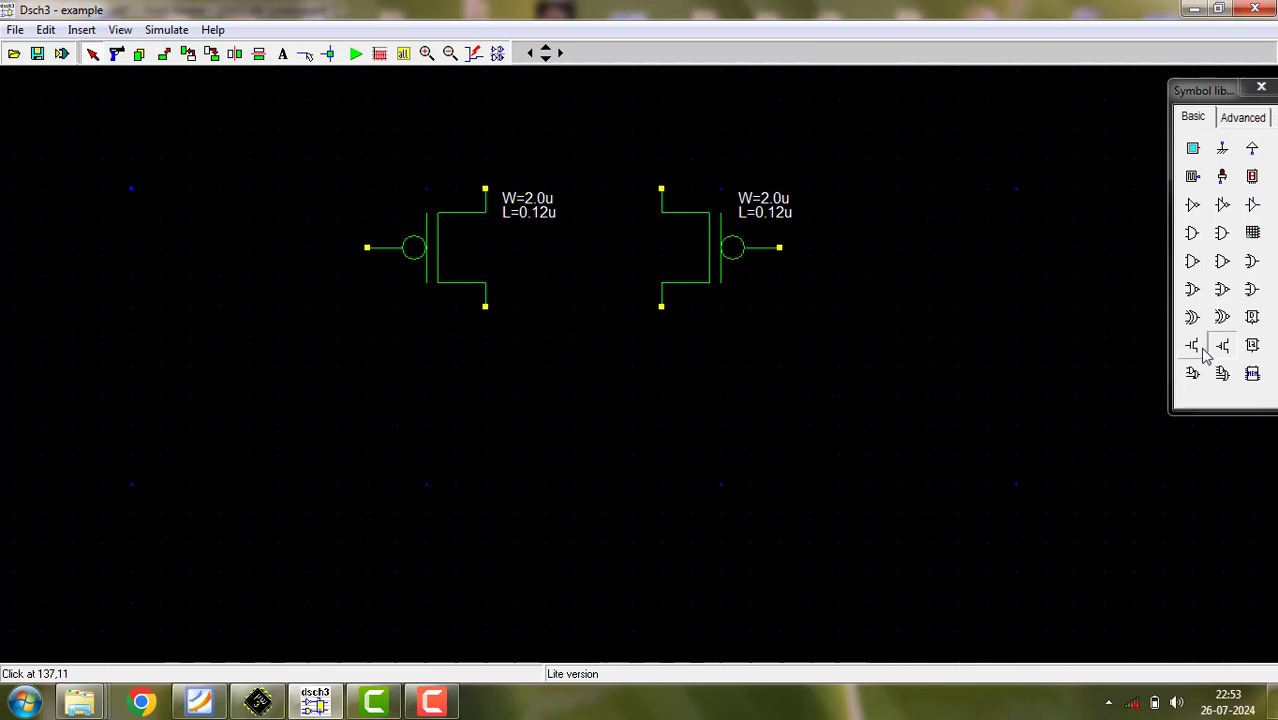
- Place two NMOS transistors one above the other, centred below the pair of PMOS transistors
left_click(1193, 345)
left_click(593, 517)
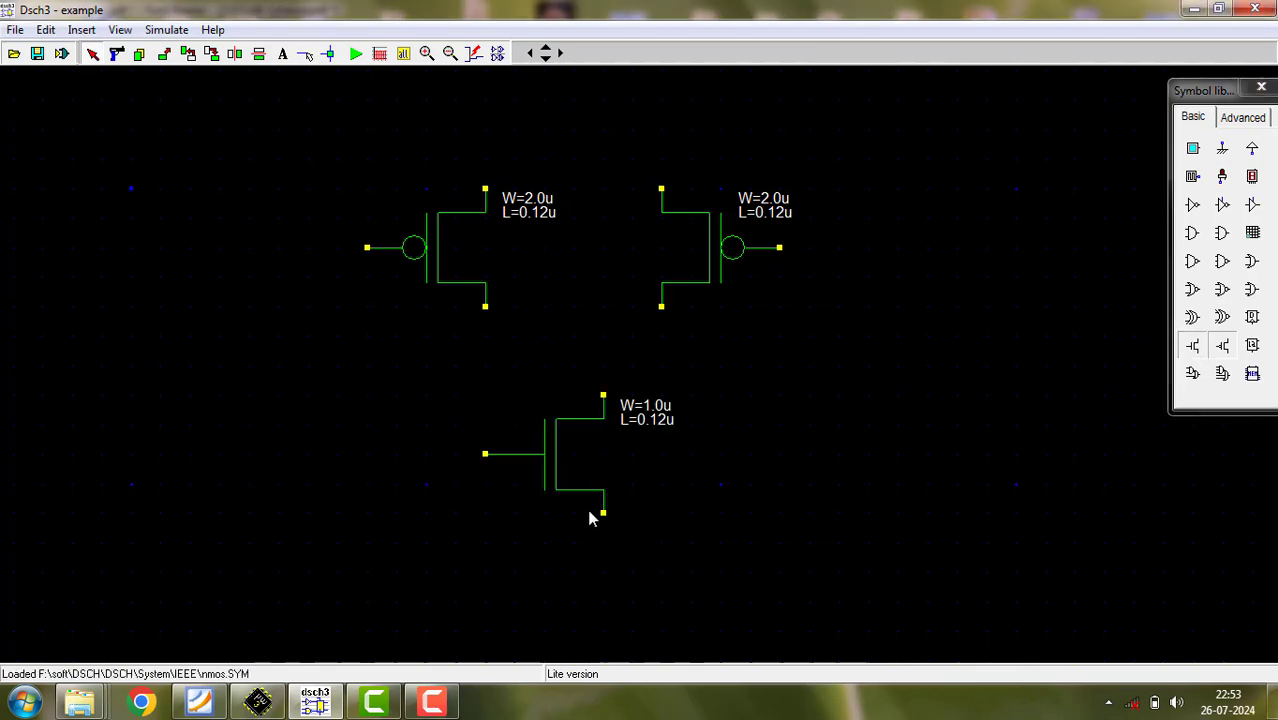
left_click(1191, 346)
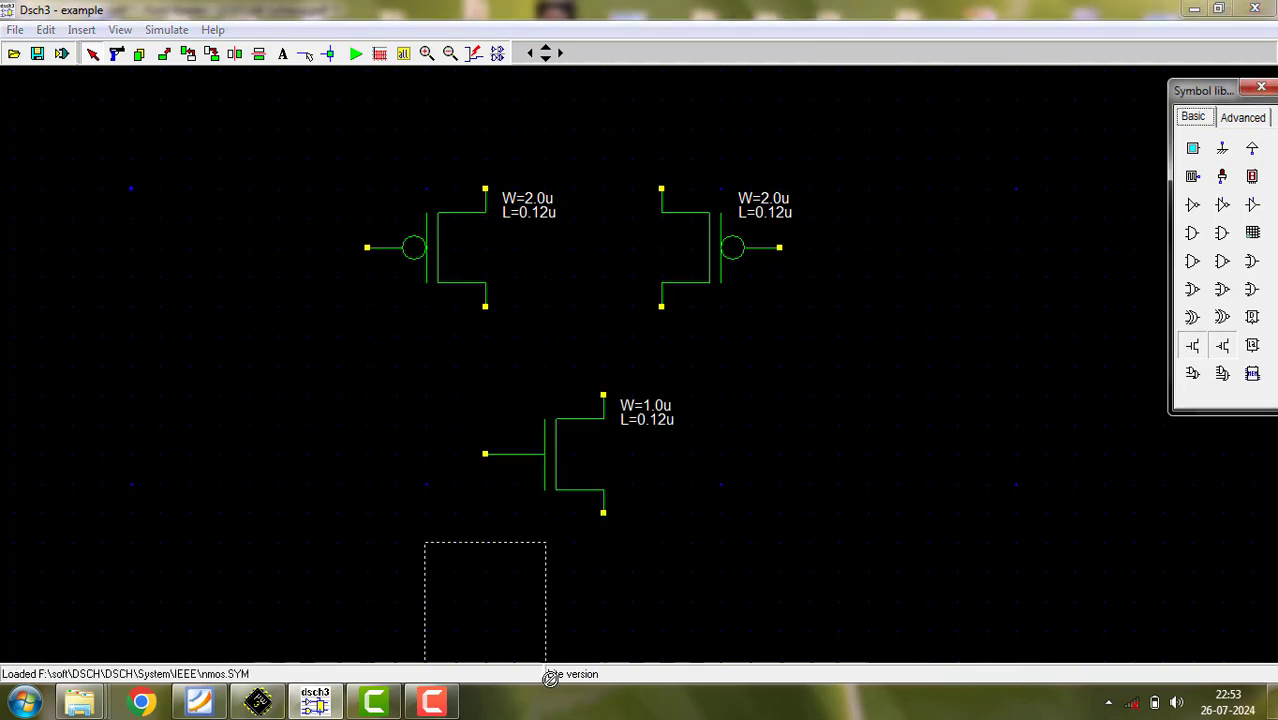
left_click(614, 651)
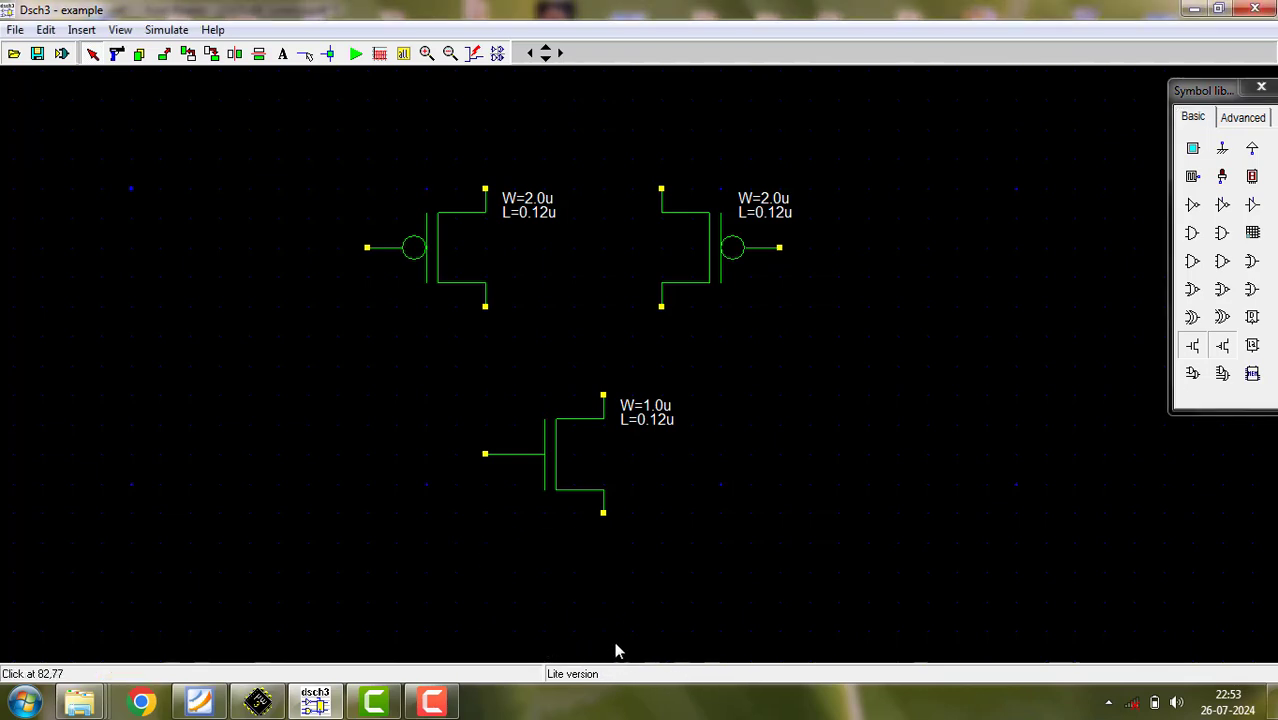
scroll(614, 651, "down", 2)
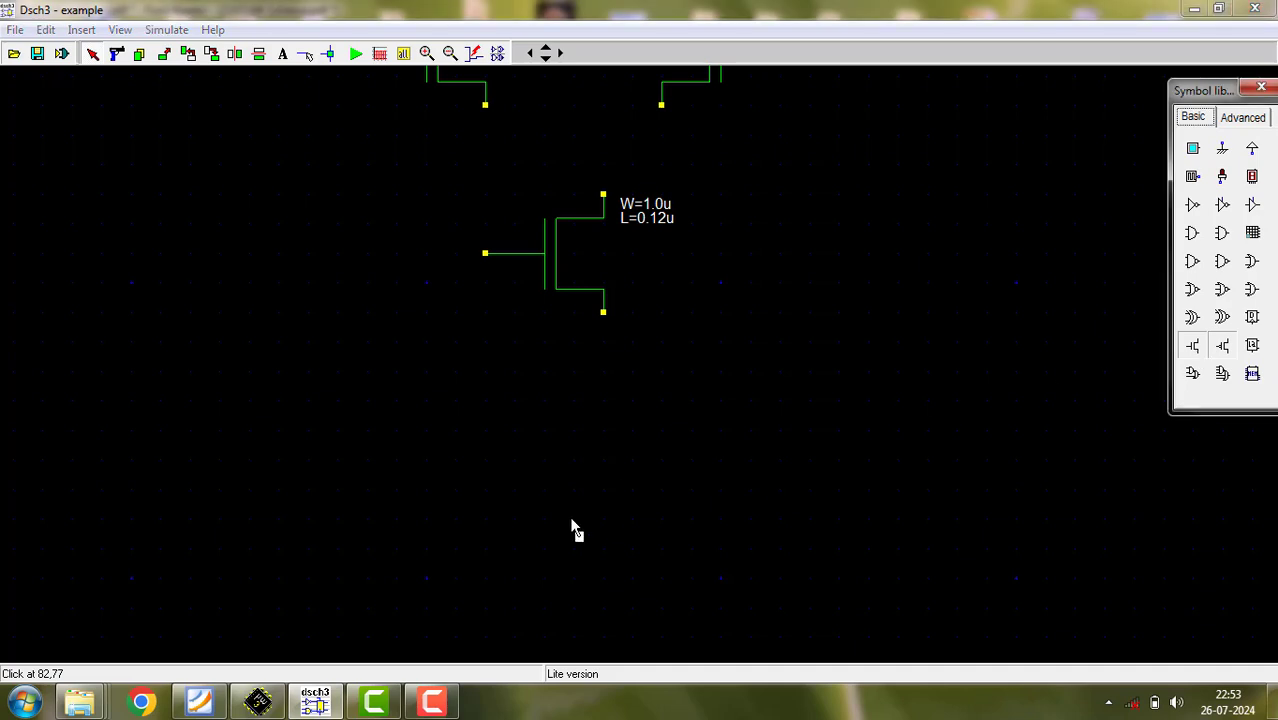
left_click(609, 524)
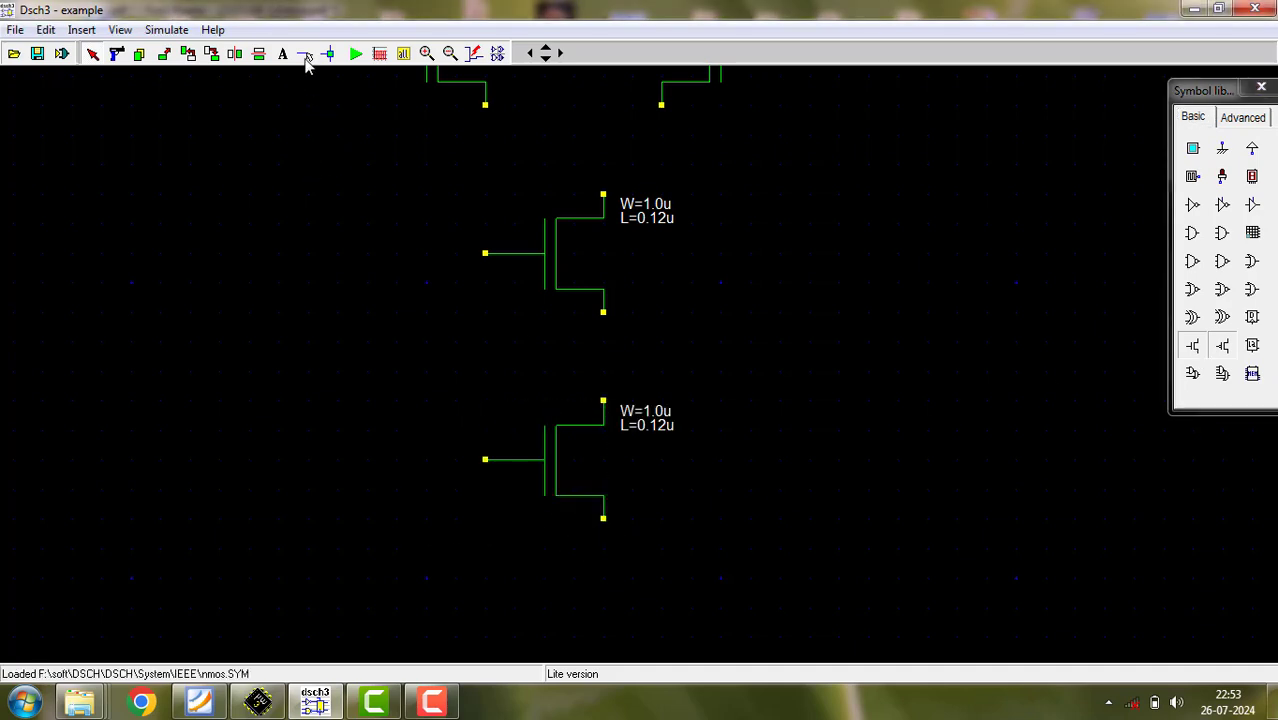
- Wire the two NMOS transistors in series and connect the joined lower terminals of both PMOS transistors to the upper NMOS
left_click(305, 55)
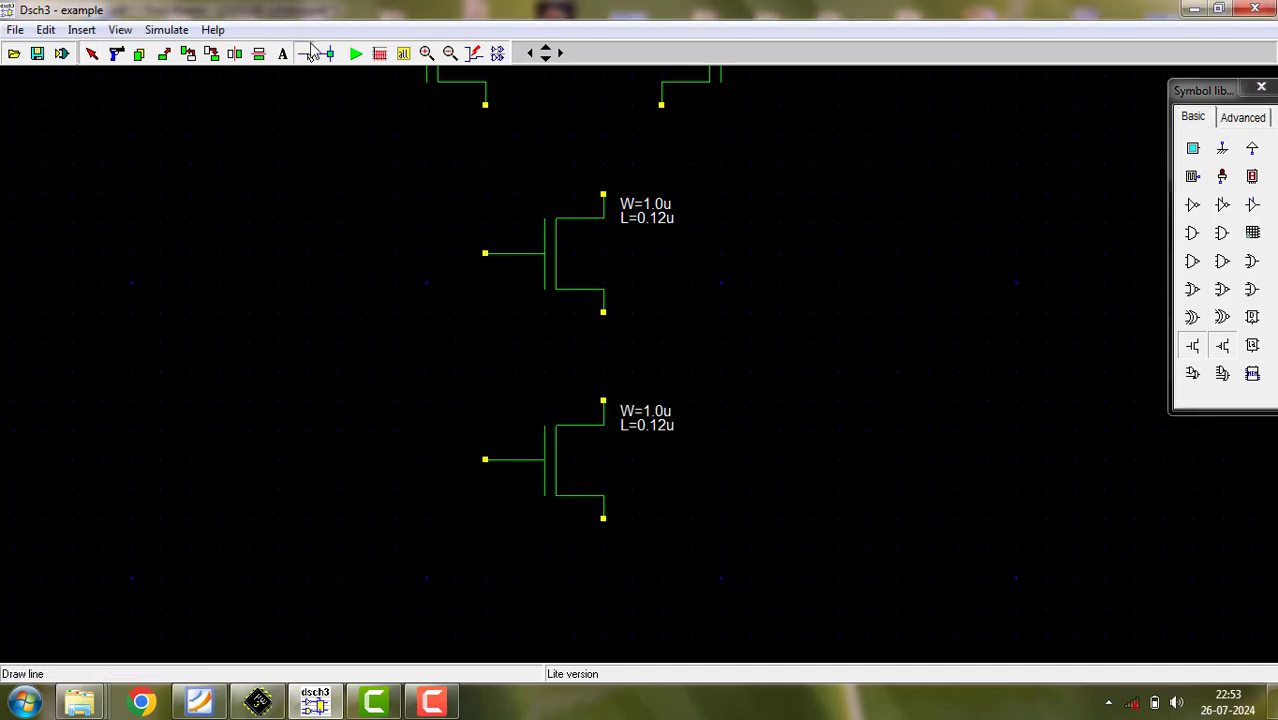
left_click(603, 313)
left_click(603, 400)
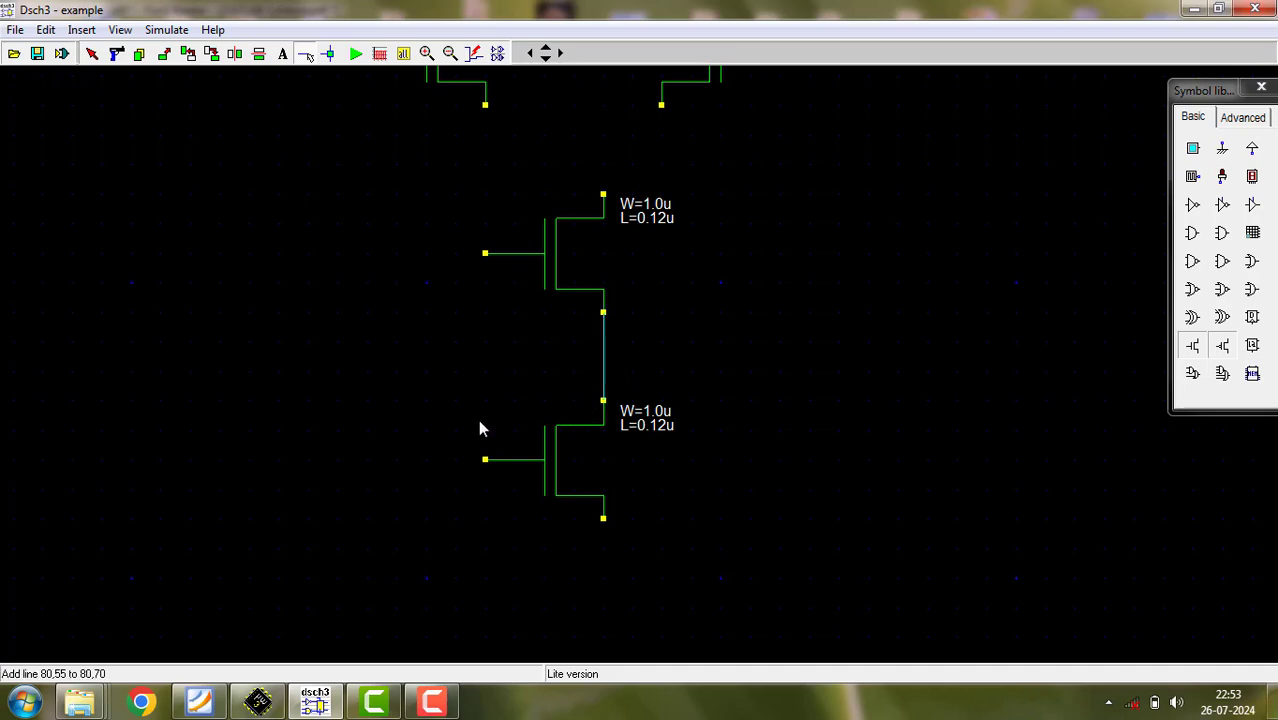
left_click(485, 105)
left_click(661, 105)
left_click(604, 106)
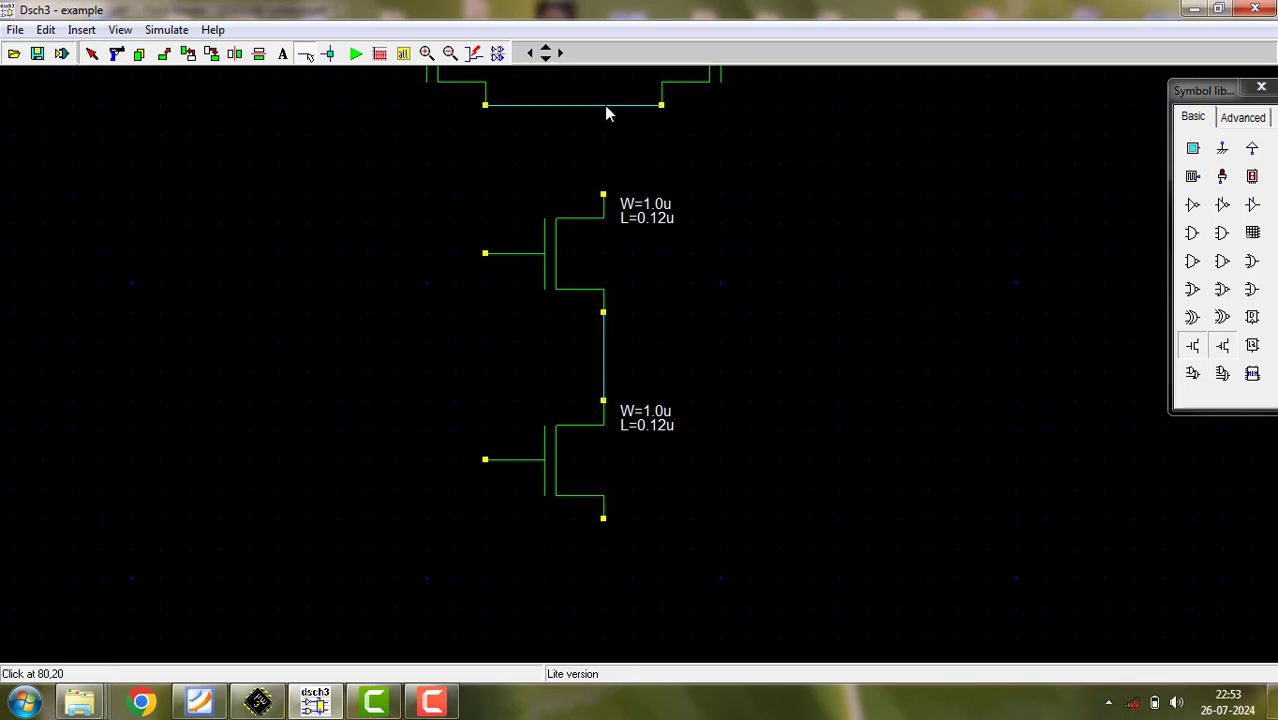
left_click(604, 193)
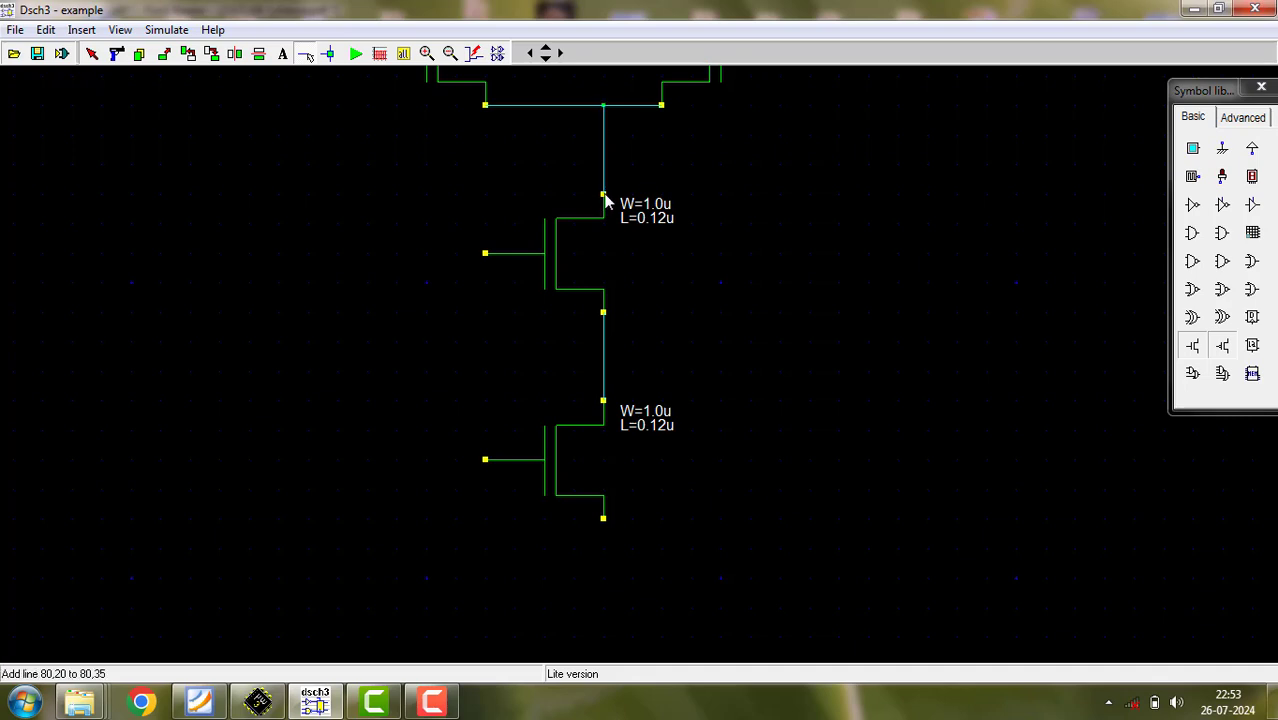
- Draw a short horizontal wire branching off the connection between the two NMOS transistors
left_click(604, 345)
left_click(694, 347)
- Add the text label "2R/k=R; So k=2" in the empty area beside the PMOS pair
left_click(404, 53)
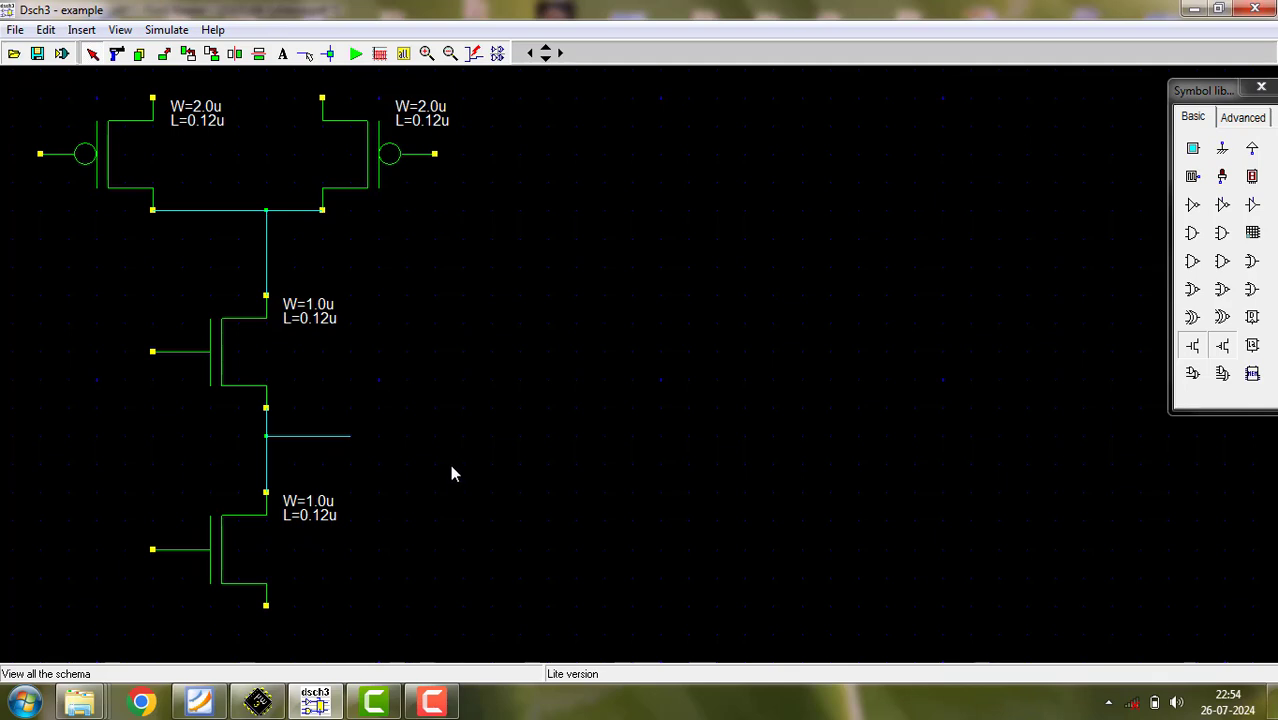
left_click(283, 53)
left_click(597, 156)
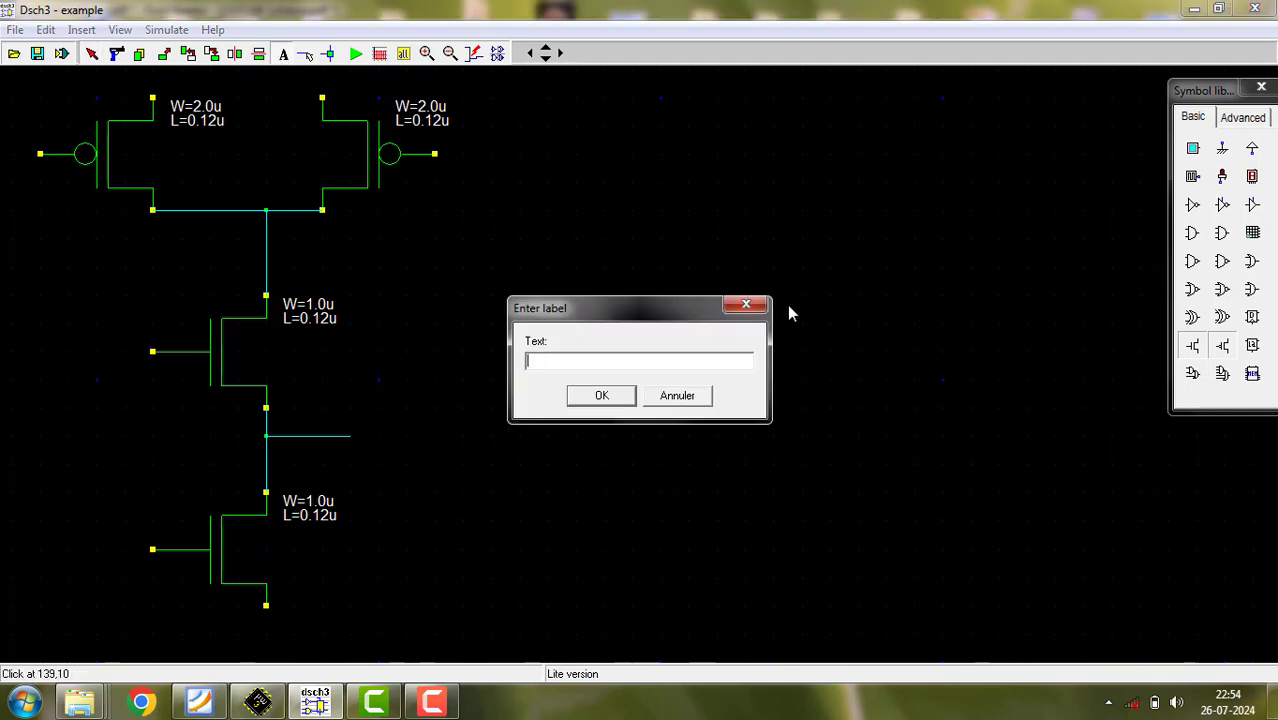
type("2R/k=R; So k=2")
key("Return")
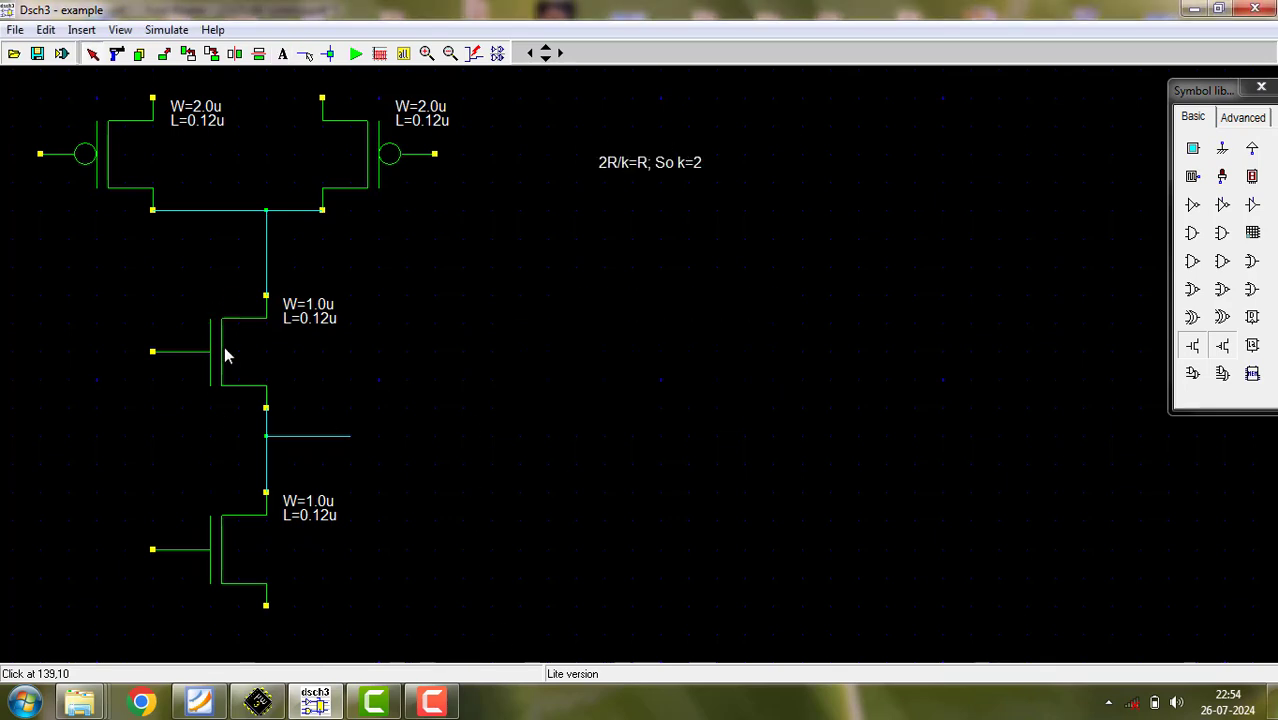
- Add the text label "R/k+R/k=R; Therefore 2R/k=R ; k=2" beside the upper NMOS transistor
left_click(283, 53)
left_click(557, 356)
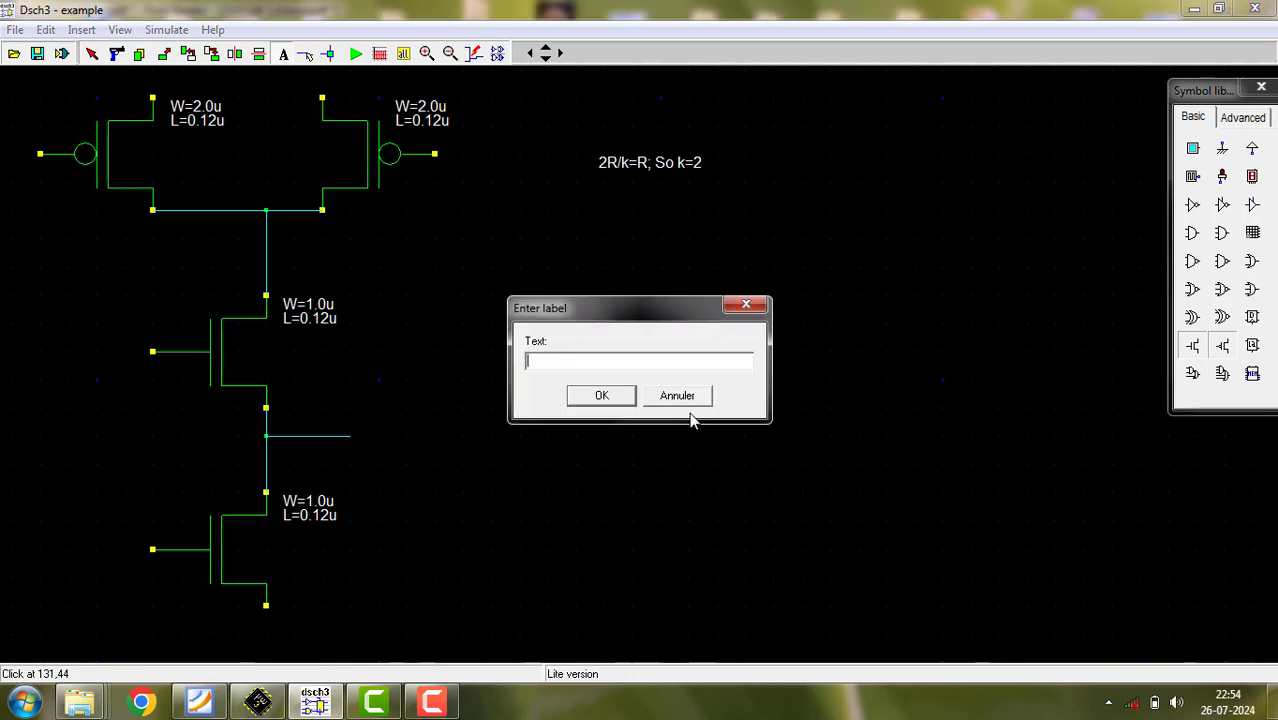
type("R/k+R/k=R;")
type("Therefore 2R/K")
key("BackSpace")
type("k=R")
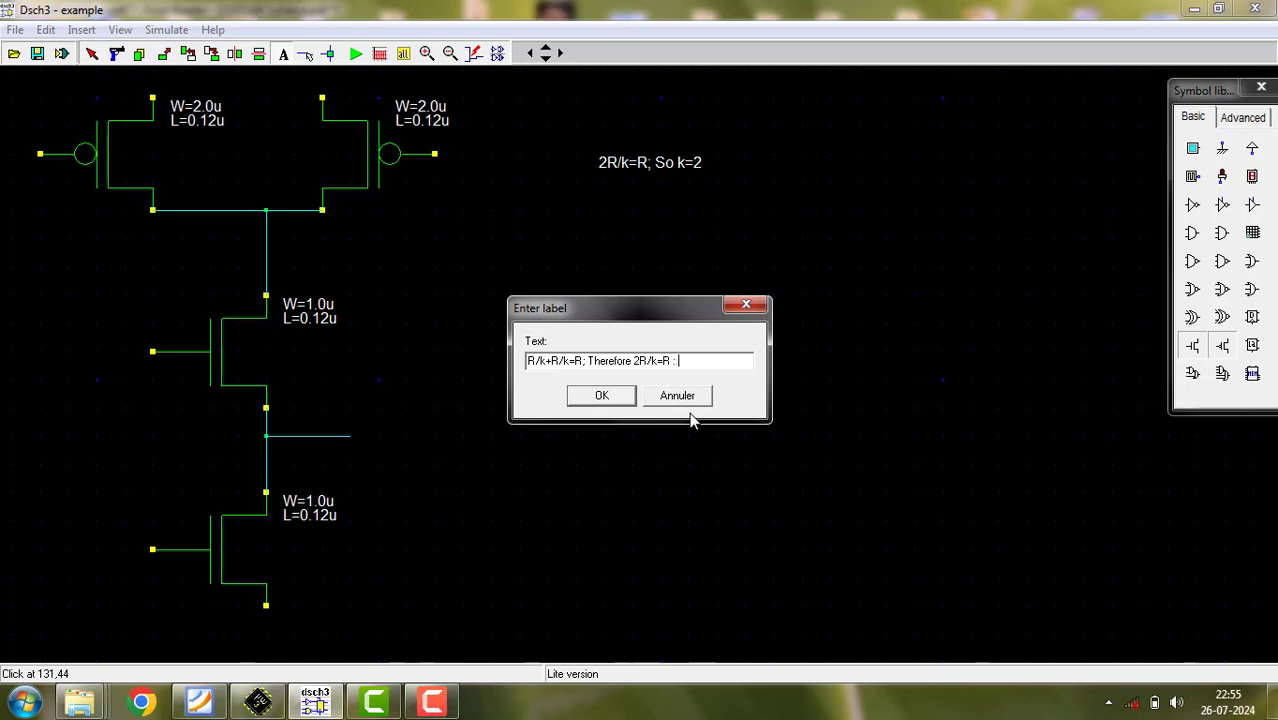
type(" ;")
type(" k")
type("=")
type("3")
key("BackSpace")
type("2")
left_click(601, 396)
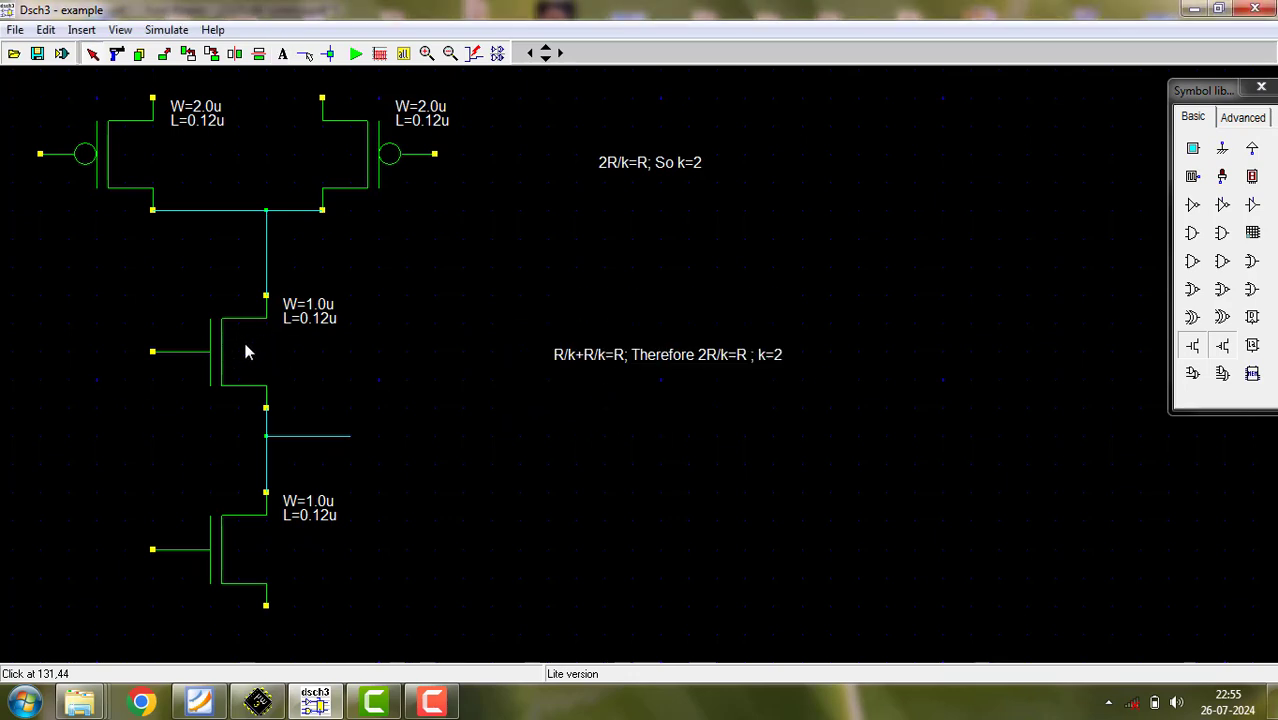
- Set the channel width of both NMOS transistors to 2 µm
double_click(95, 168)
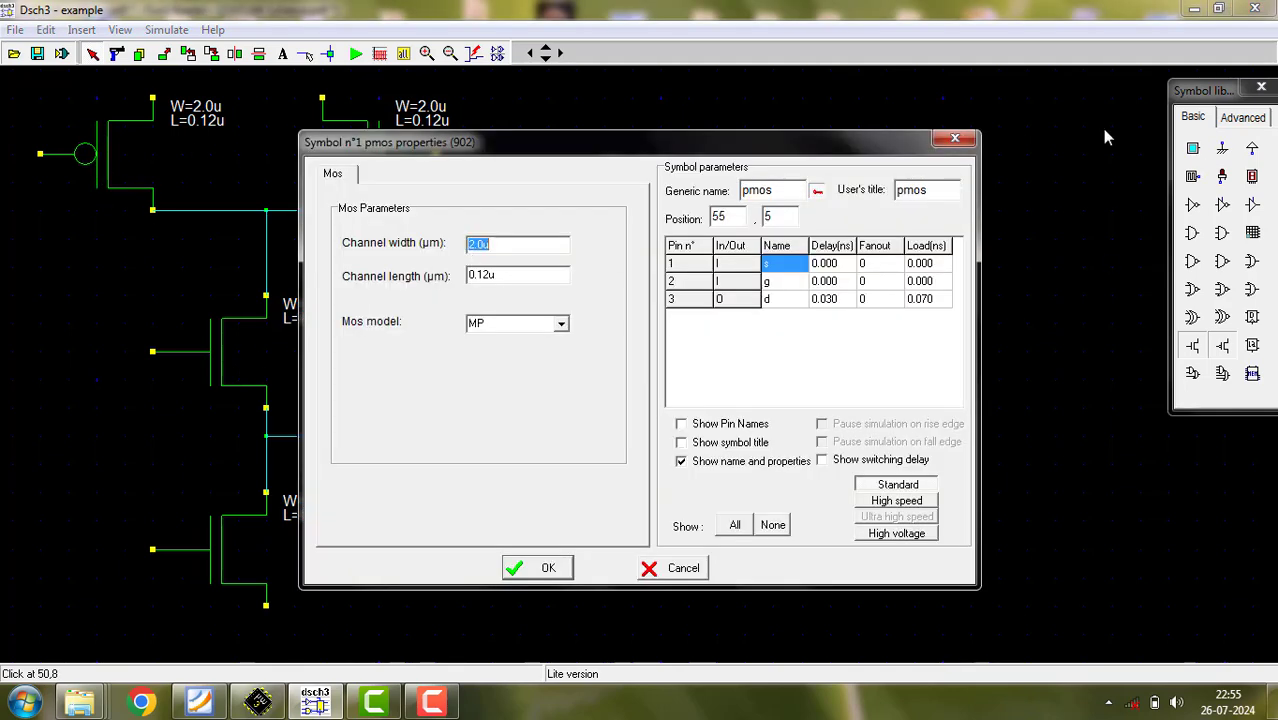
left_click(955, 138)
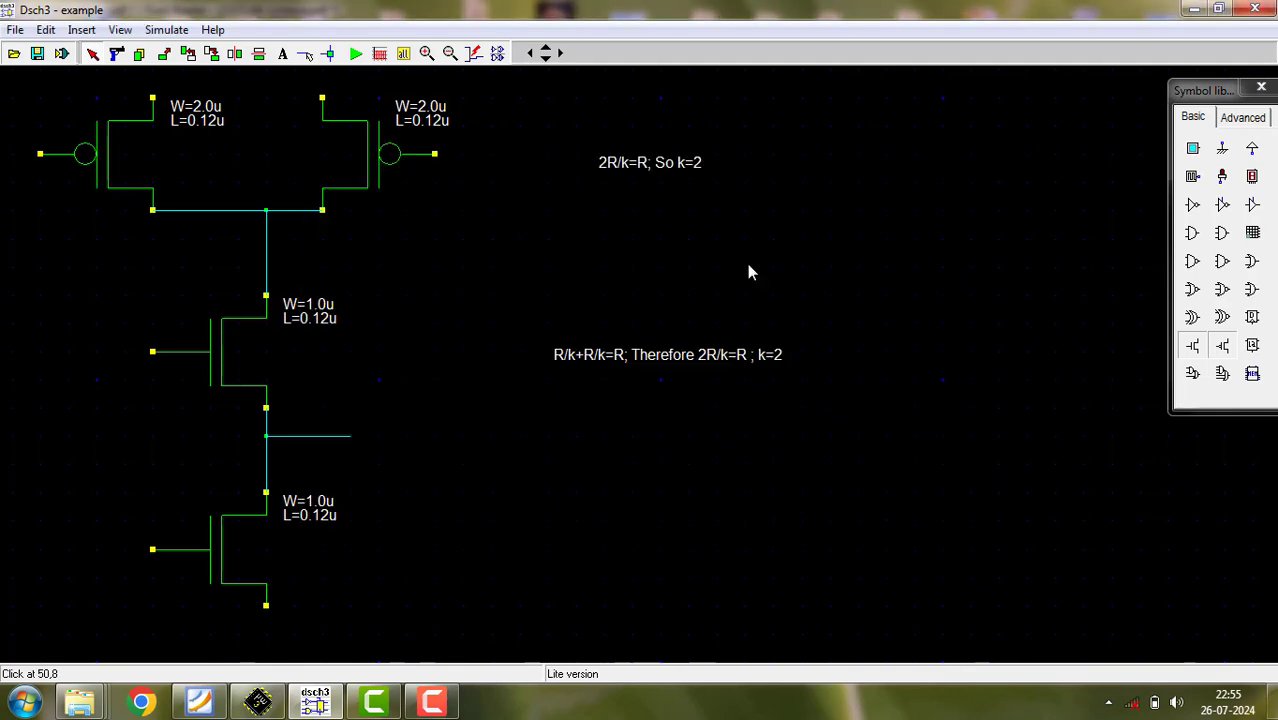
double_click(218, 343)
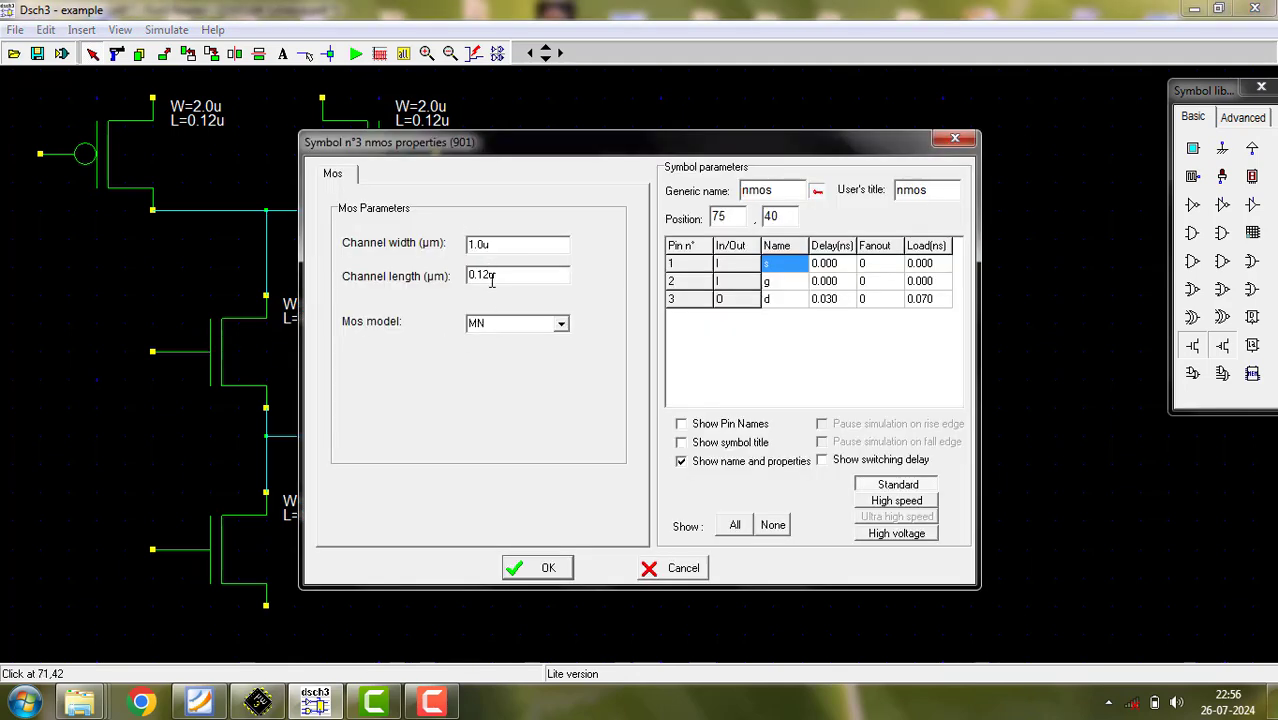
key("Delete")
type("2")
left_click(537, 567)
double_click(218, 528)
key("Delete")
type("2")
left_click(514, 569)
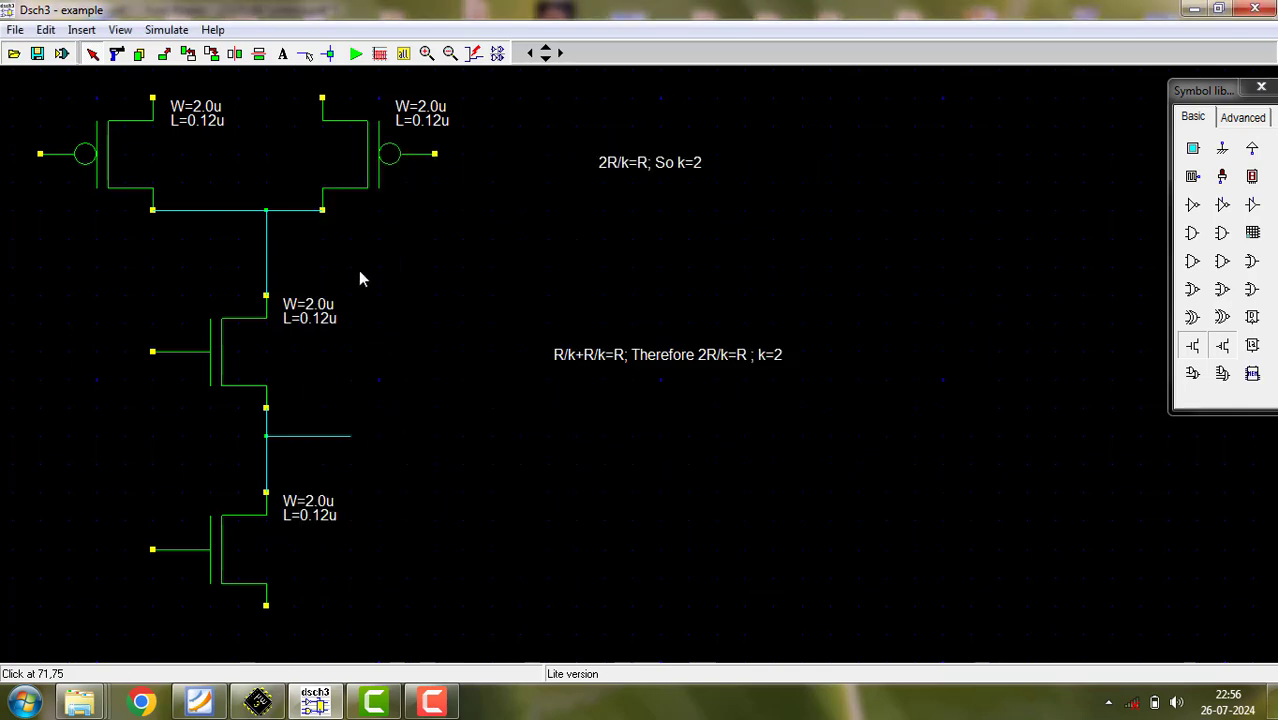
- Wire the upper terminals of the two PMOS transistors together with a bridge running above them
left_click(450, 53)
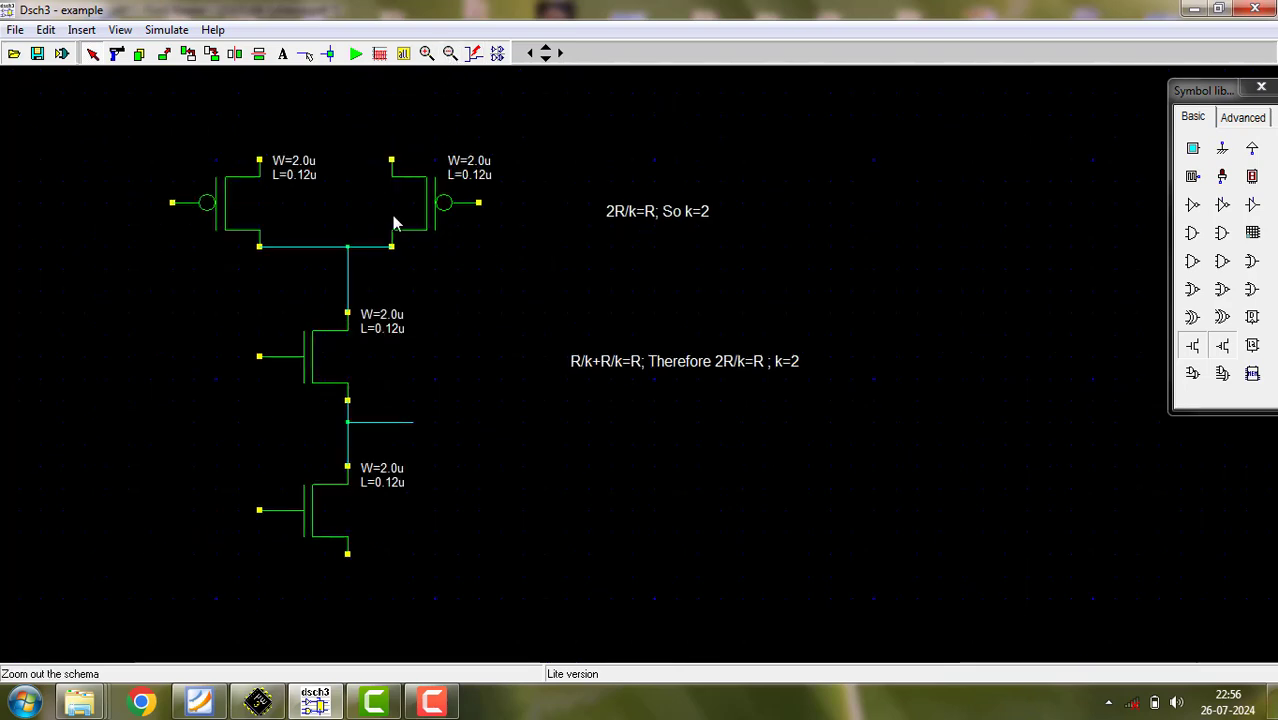
left_click(305, 53)
left_click(259, 159)
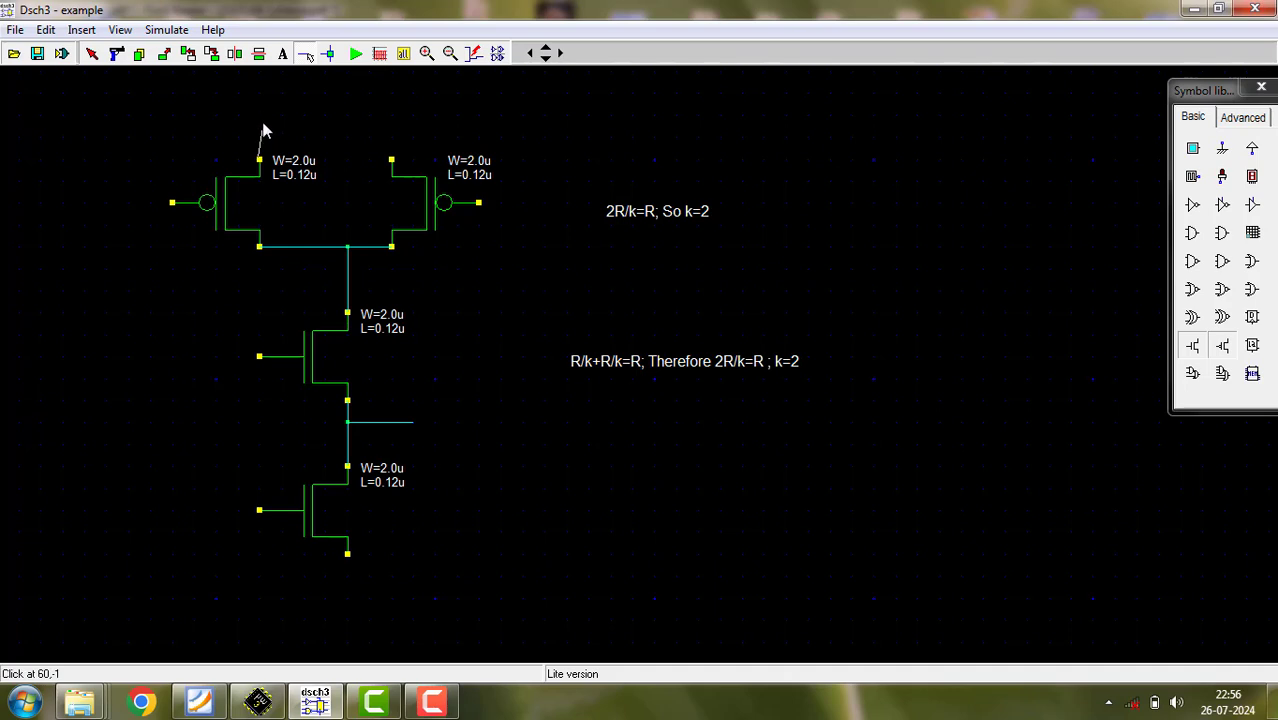
left_click(260, 119)
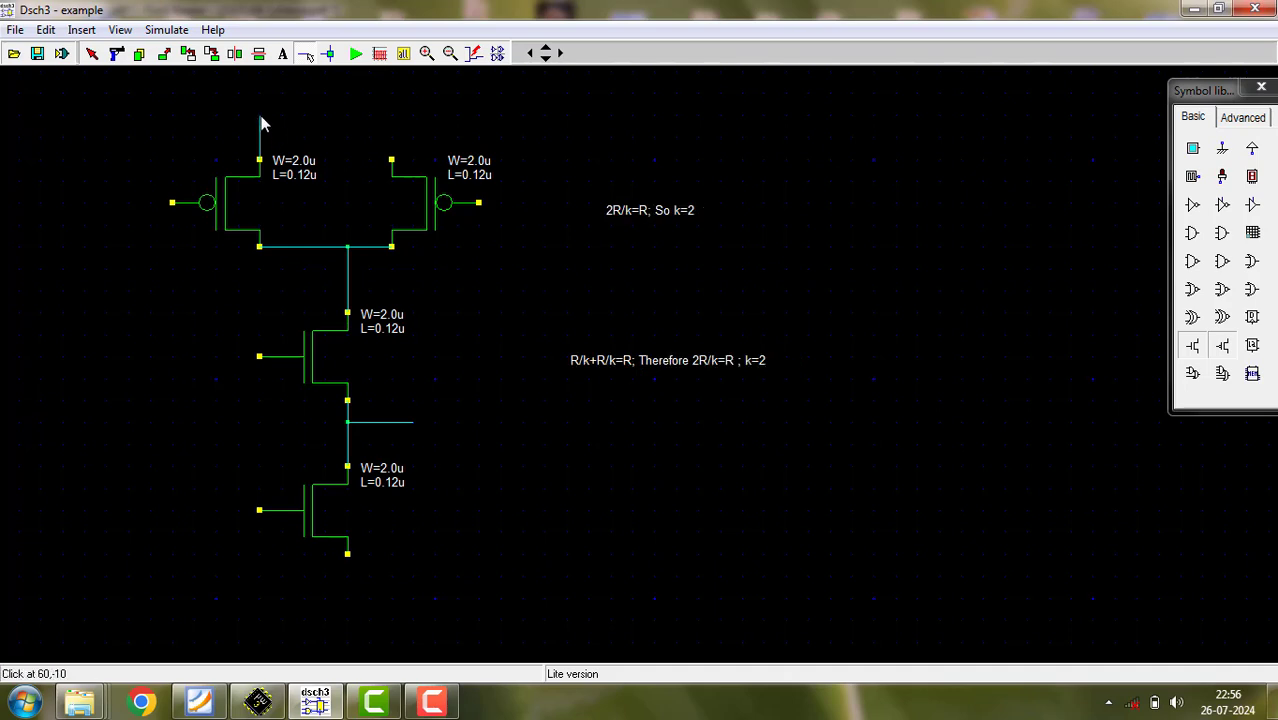
left_click(391, 116)
left_click(391, 160)
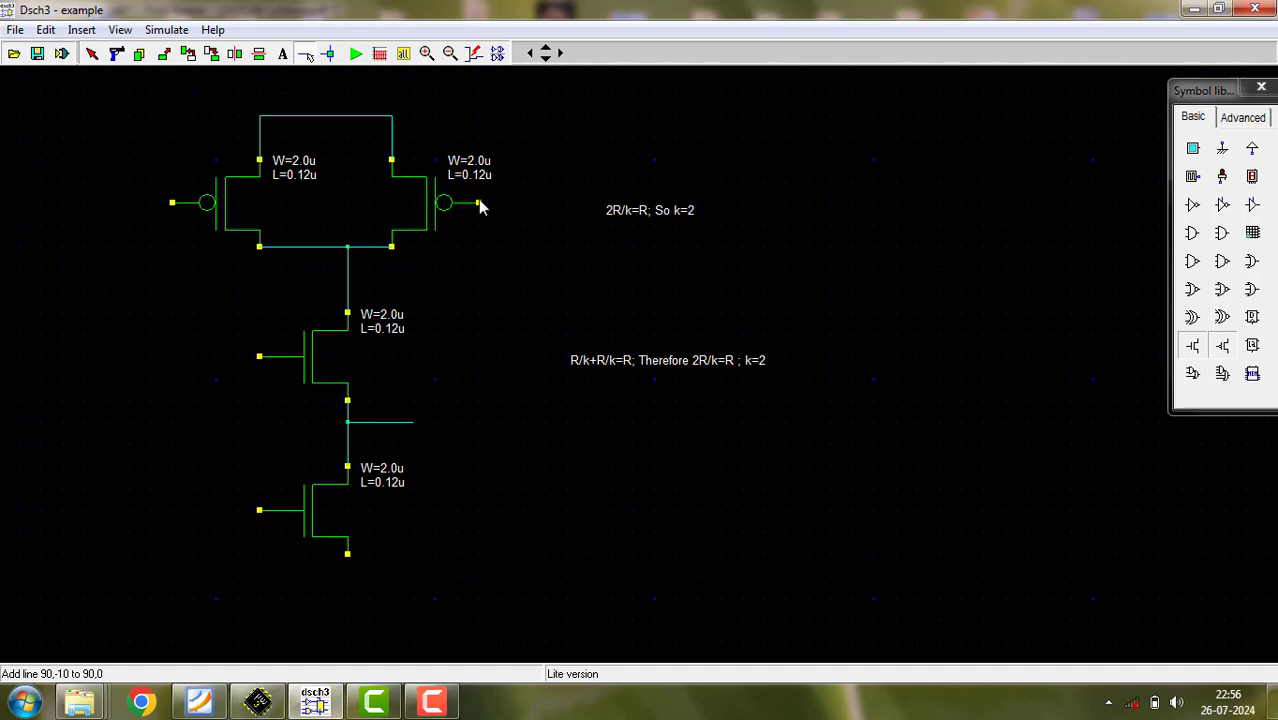
- Flip the lower NMOS transistor horizontally and move it so its upper terminal meets the series wire again
left_click(234, 55)
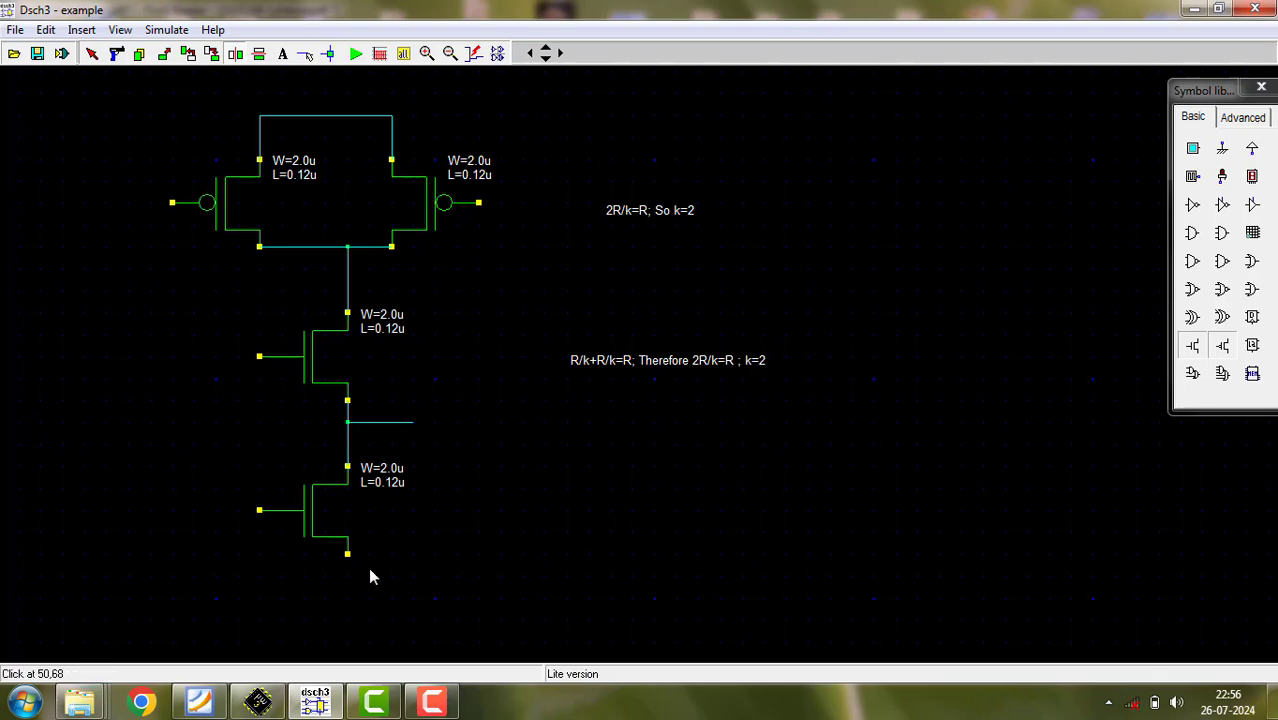
left_click(327, 542)
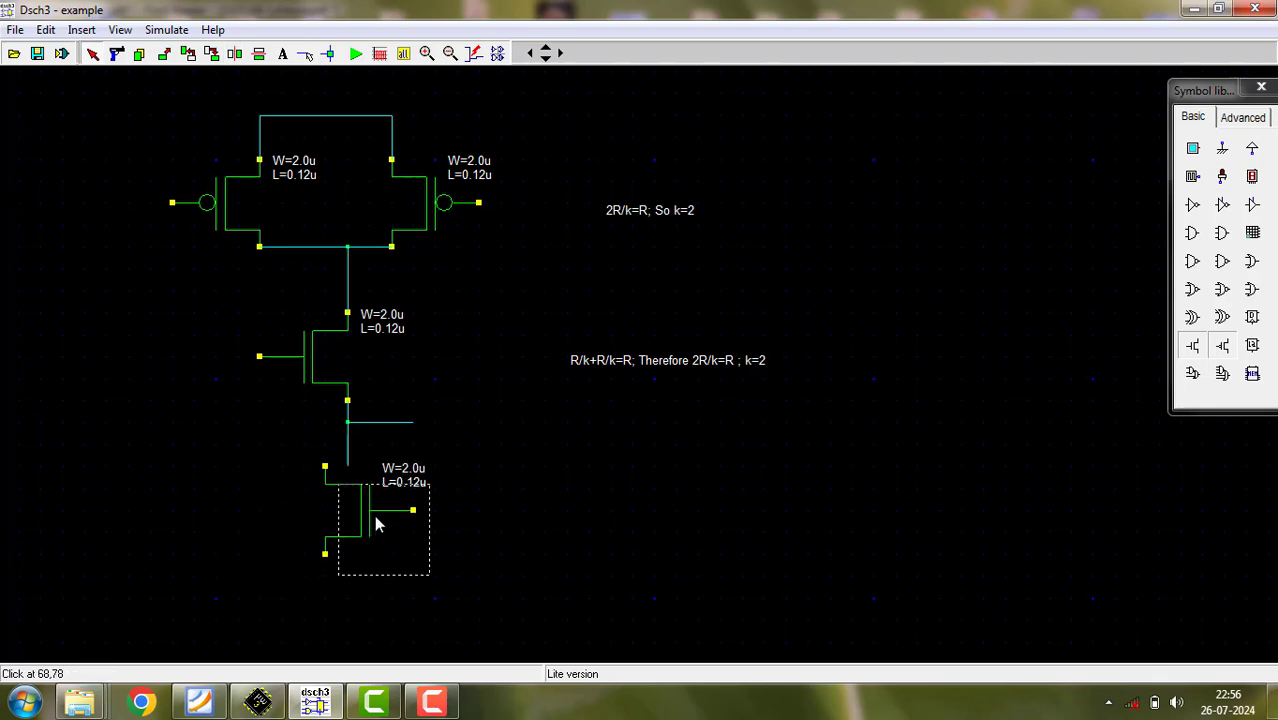
left_click_drag(375, 517, 428, 530)
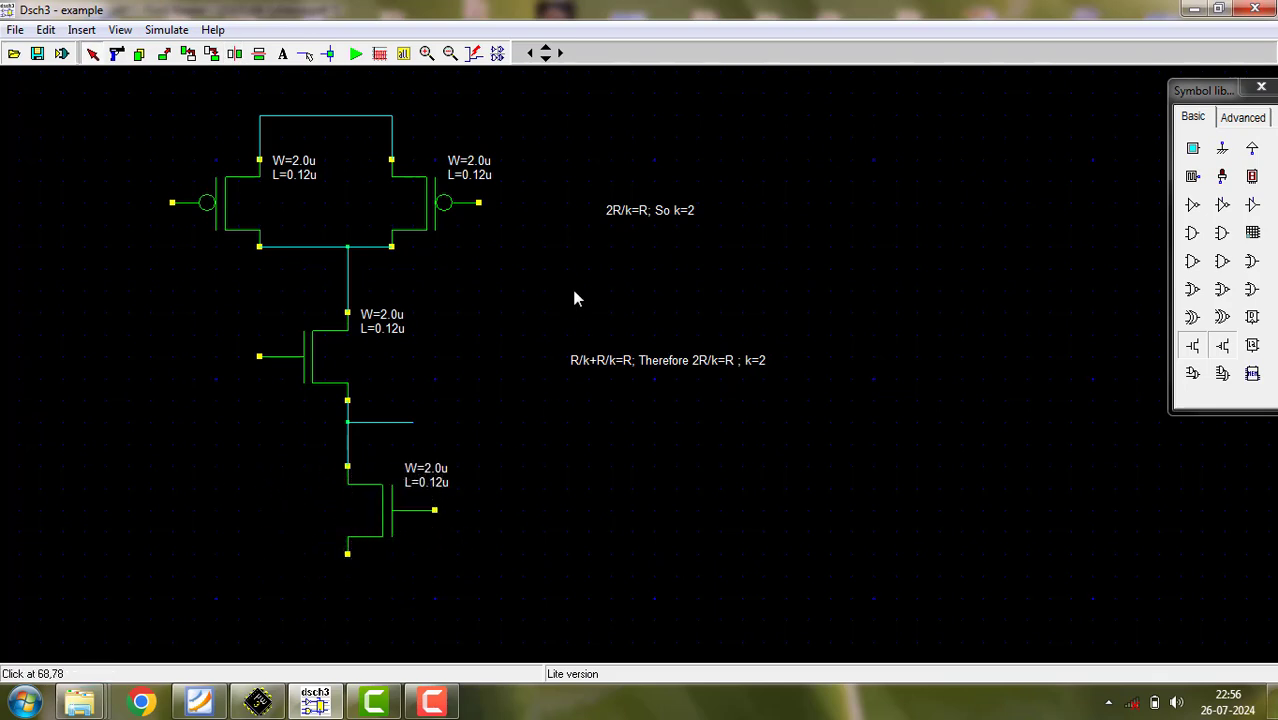
- Wire the gate of the right PMOS transistor to the gate of the flipped lower NMOS transistor
left_click(305, 55)
mouse_move(478, 203)
left_mouse_down()
mouse_move(612, 218)
mouse_move(568, 203)
left_mouse_up()
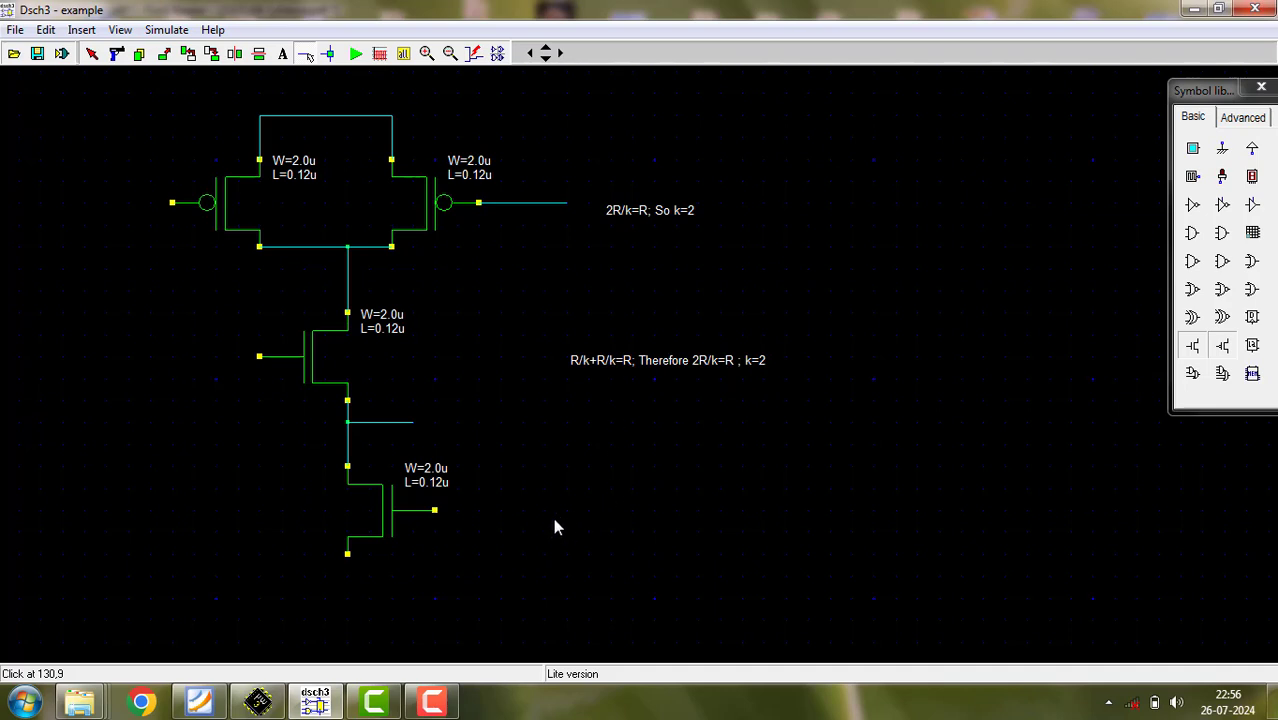
left_click_drag(556, 527, 567, 510)
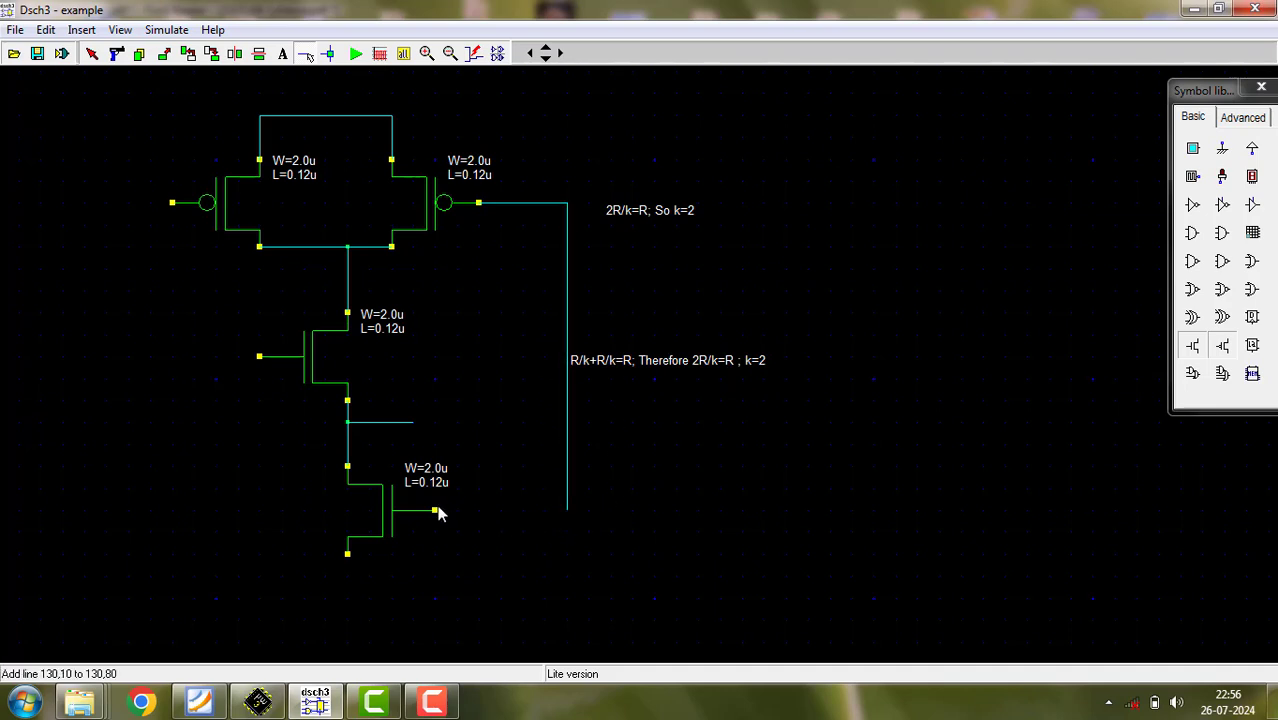
left_click_drag(434, 511, 567, 510)
- Delete the horizontal branch wire between the two NMOS transistors
left_click(117, 53)
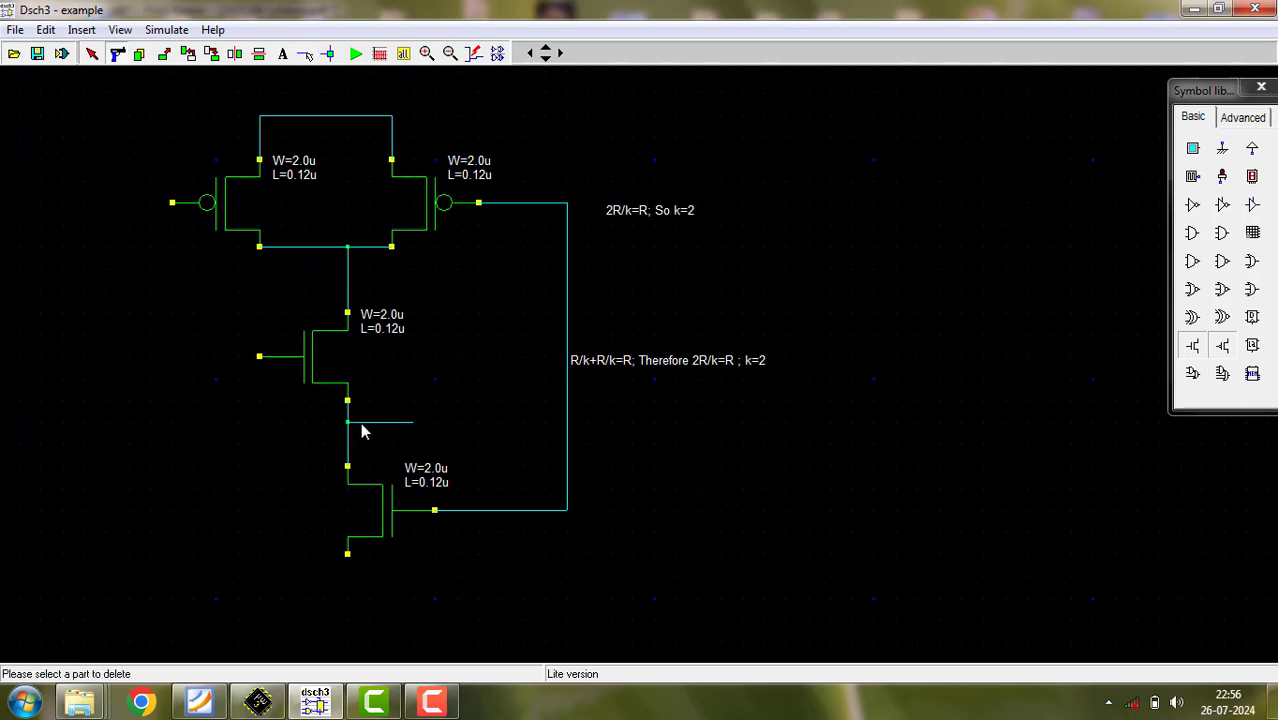
left_click(399, 424)
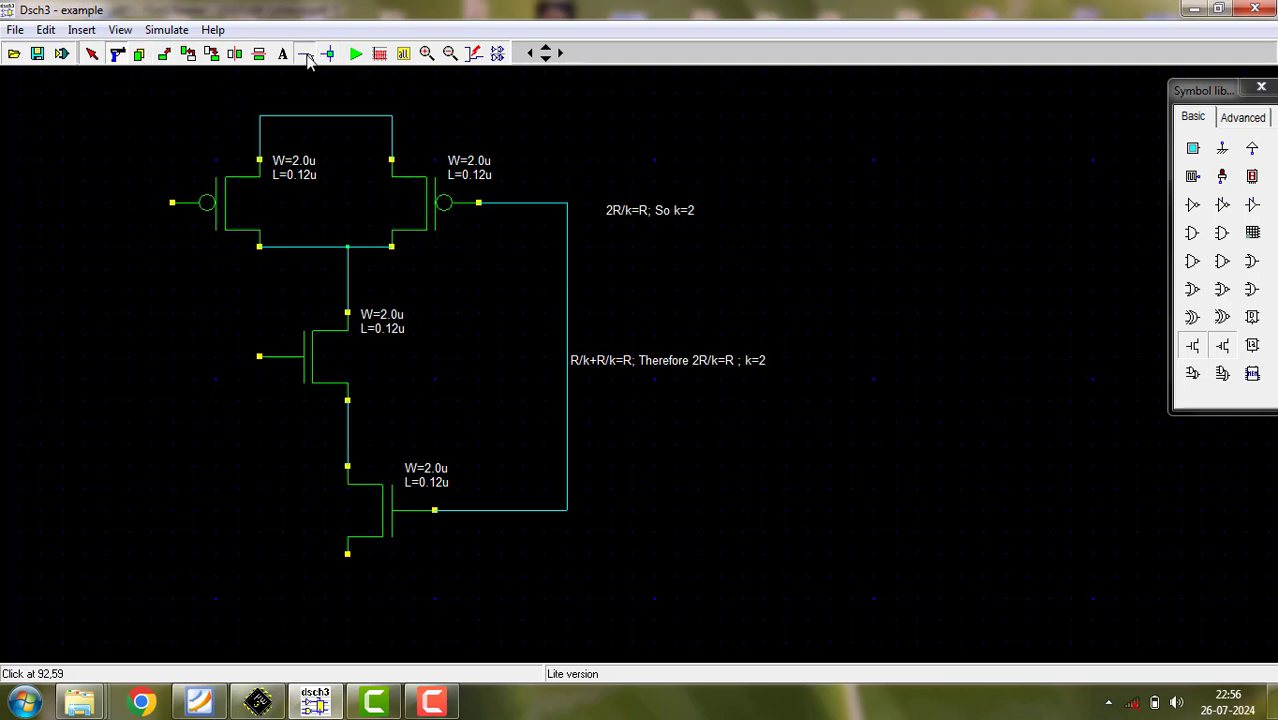
- Draw an input wire from the left PMOS gate and connect the upper NMOS gate to it
left_click(305, 53)
left_click_drag(172, 204, 96, 206)
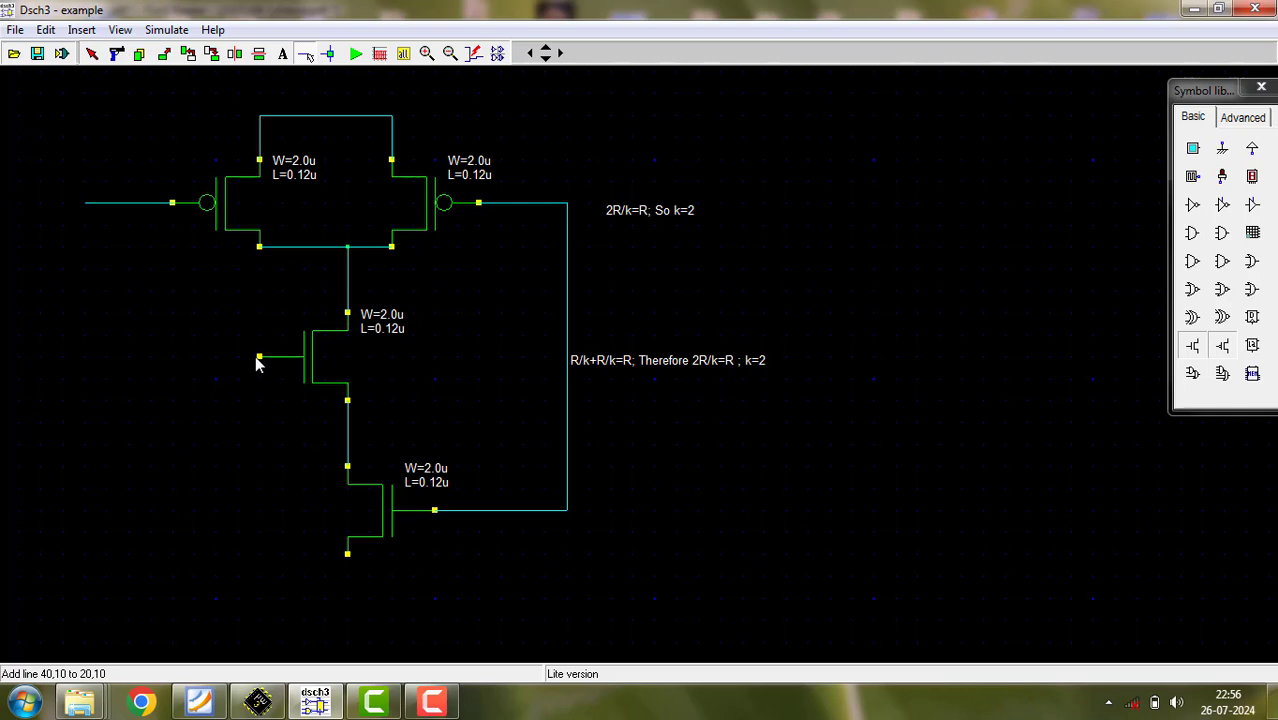
left_click_drag(259, 357, 95, 363)
left_click(103, 358)
left_click_drag(100, 202, 102, 206)
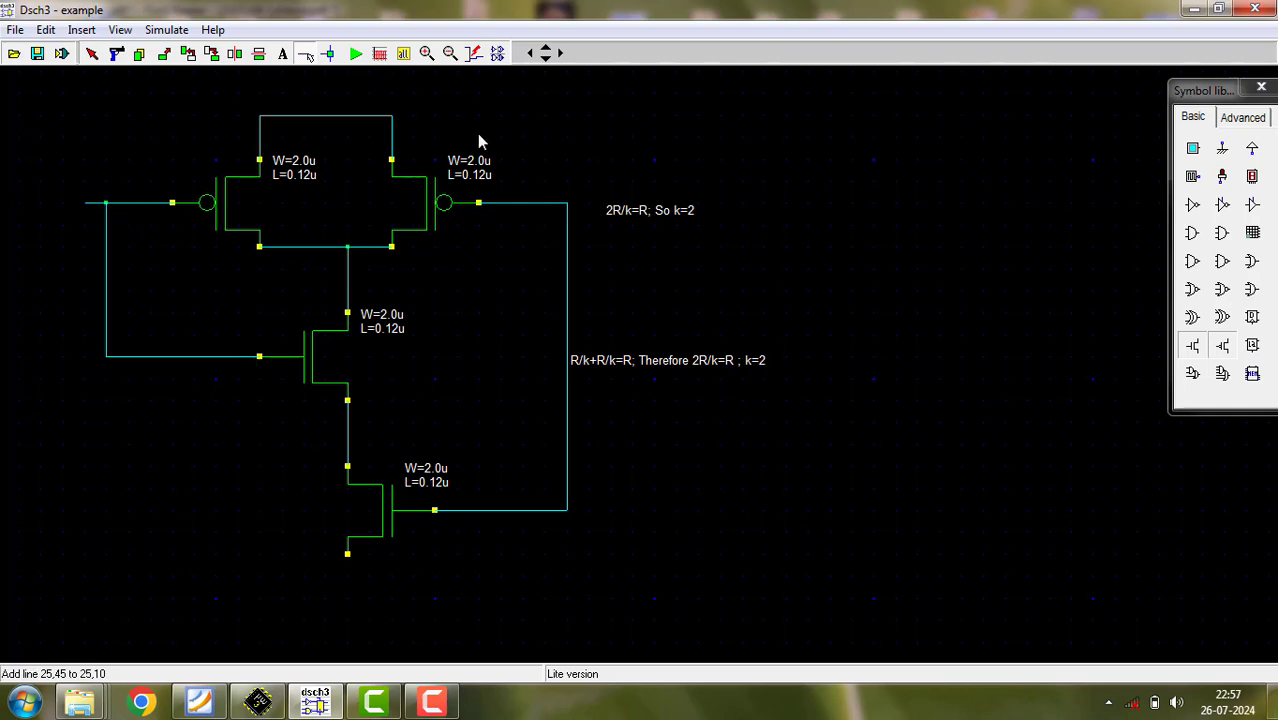
- Draw a vertical supply lead above the PMOS bridge, and wire the lower NMOS's bottom terminal to a ground symbol
left_click(330, 116)
left_click(331, 95)
left_click(345, 552)
left_click(345, 612)
left_click(1223, 150)
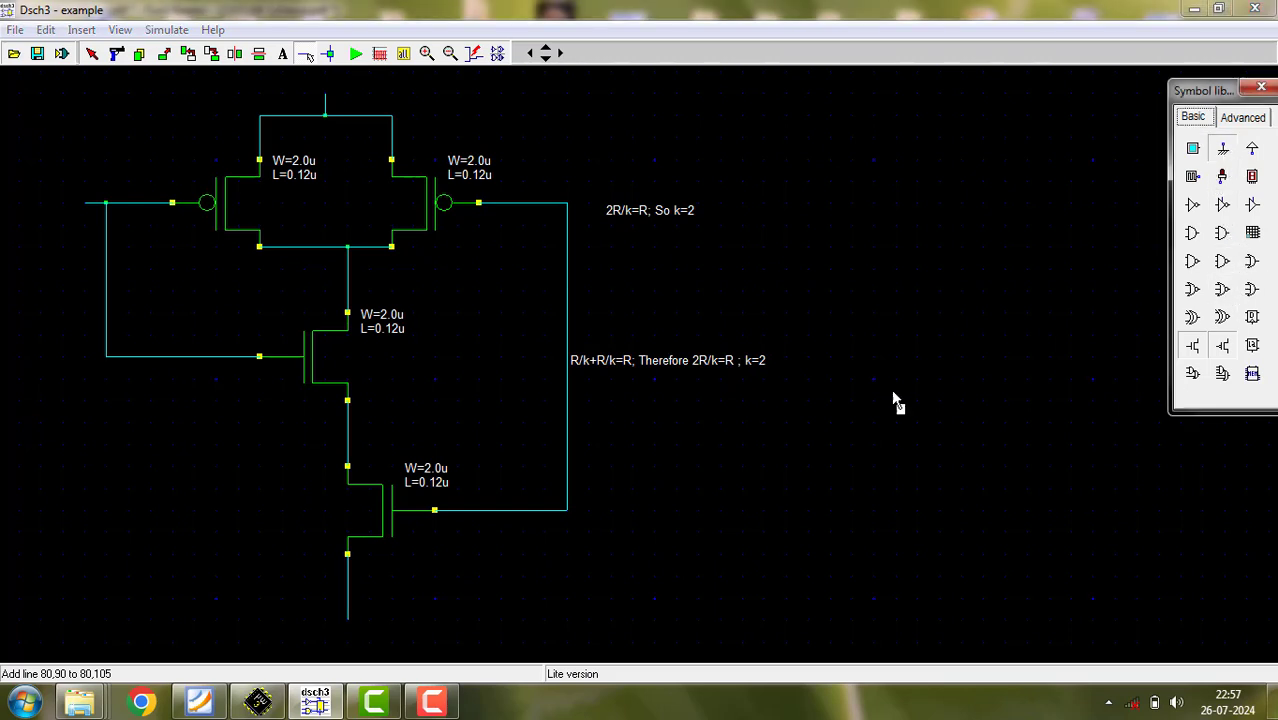
left_click(372, 656)
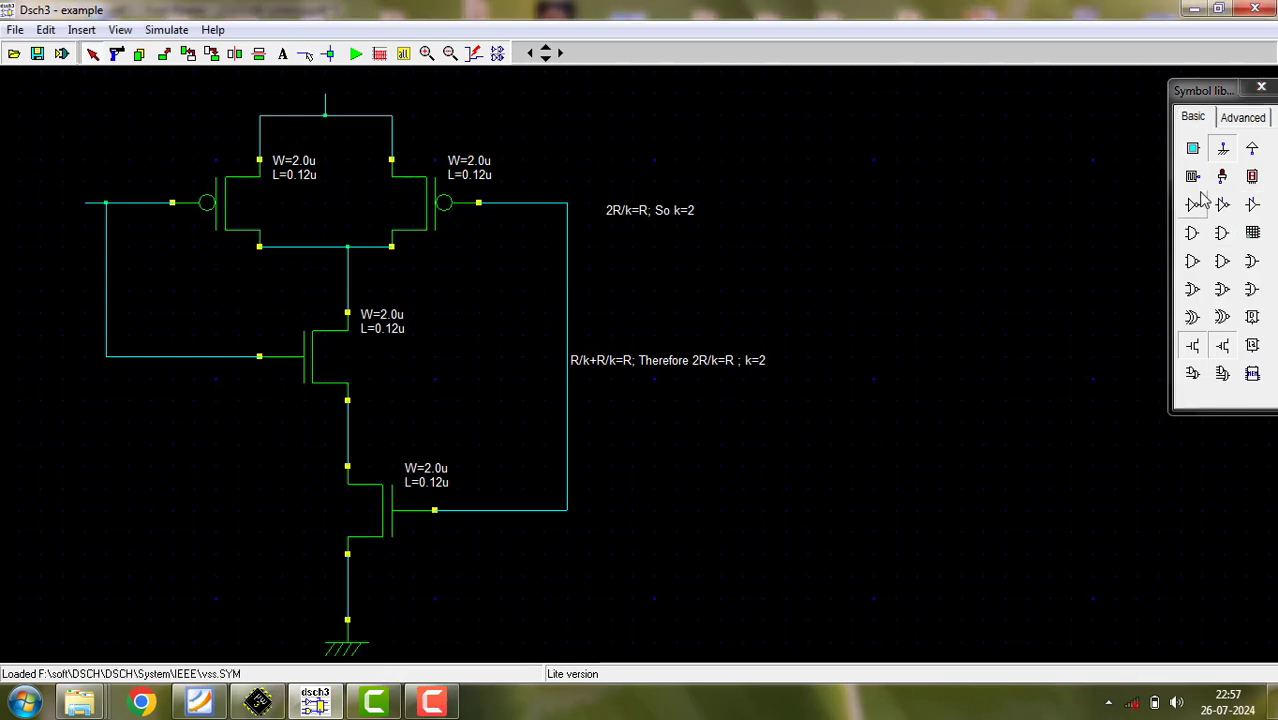
- Draw a short horizontal input lead outward from the wire joining the right PMOS and lower NMOS gates
left_click(305, 53)
left_click_drag(567, 291, 631, 291)
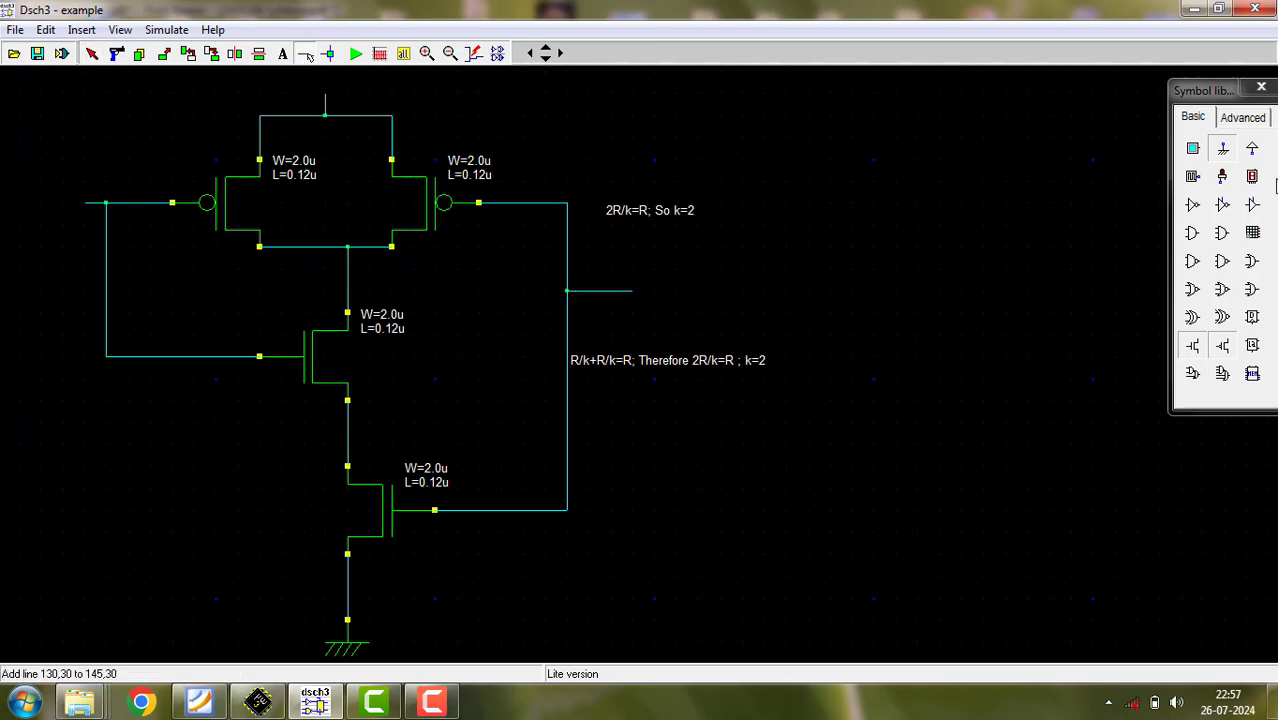
- Attach a clock source to the left input wire and a horizontally flipped second clock to the end of the right input lead
left_click_drag(1196, 181, 84, 213)
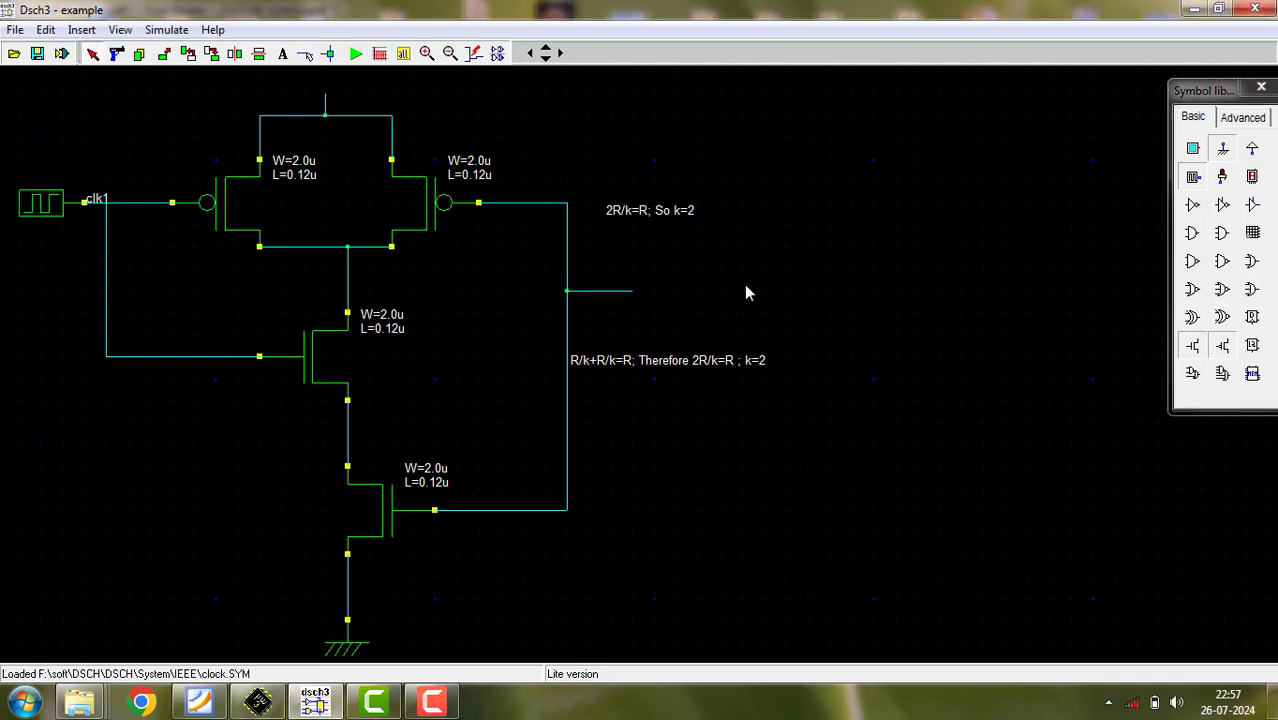
left_click_drag(1194, 178, 895, 347)
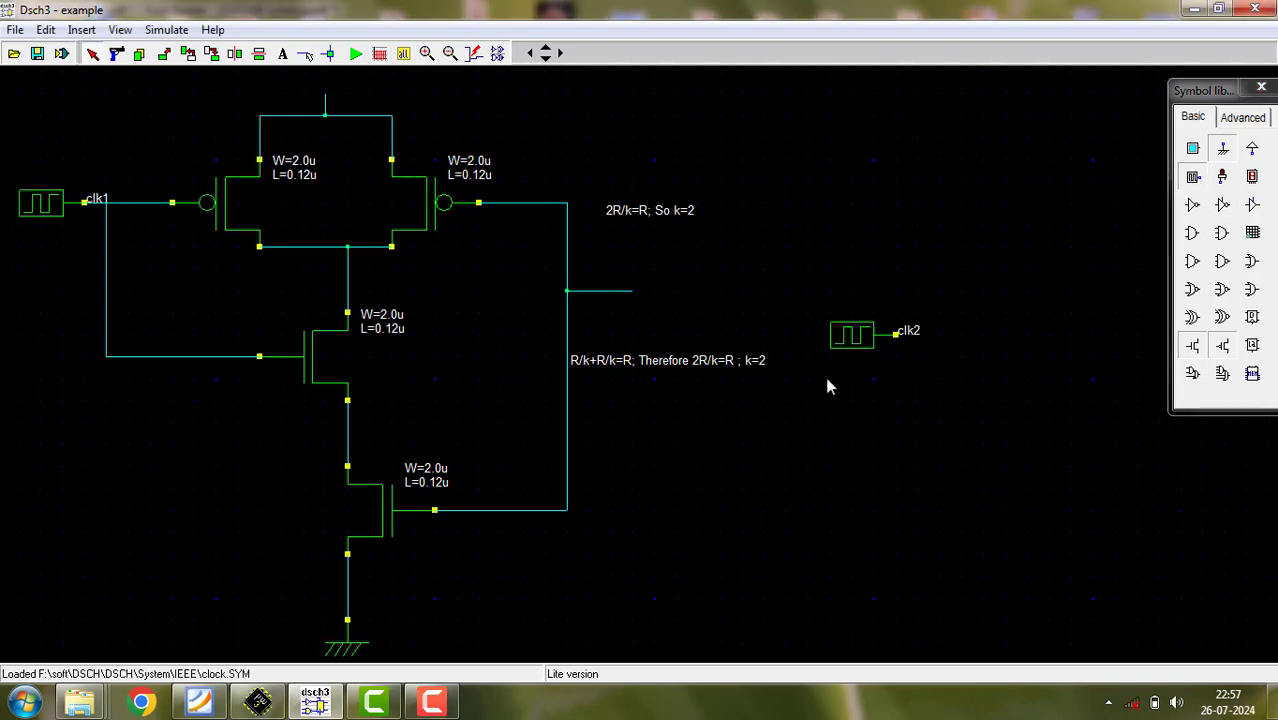
left_click(236, 54)
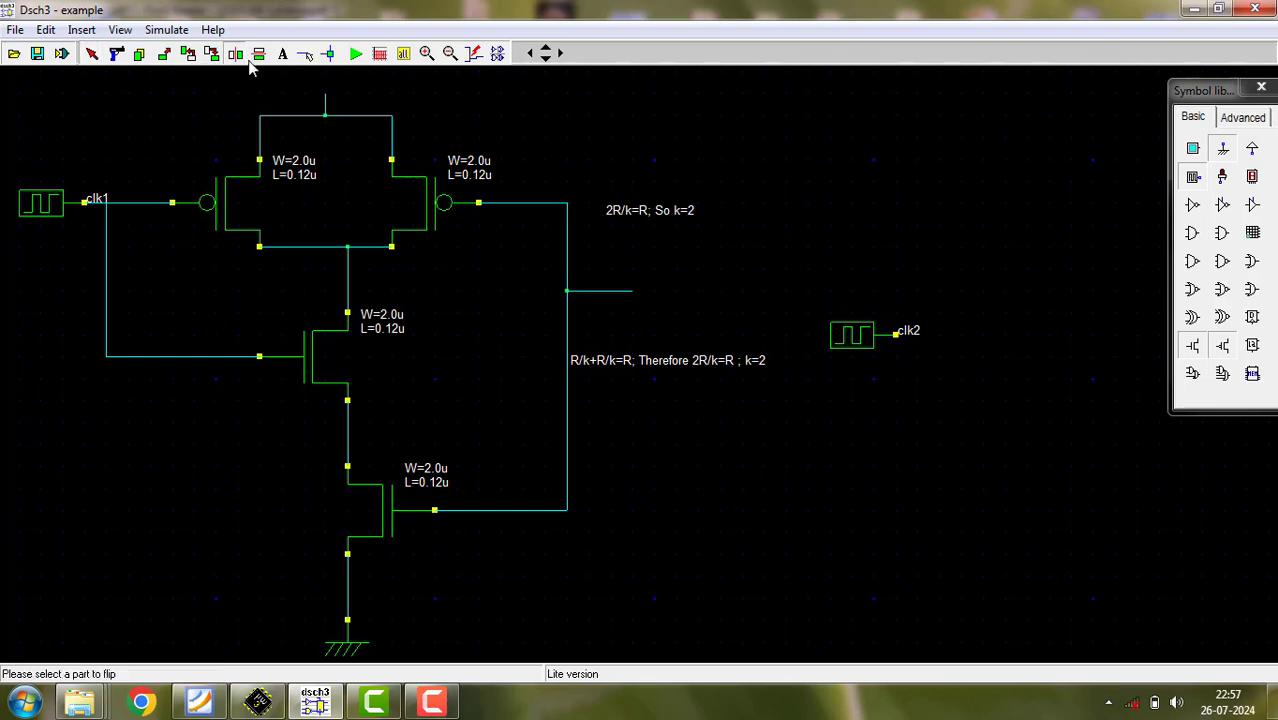
left_click(852, 335)
left_click_drag(902, 345, 698, 290)
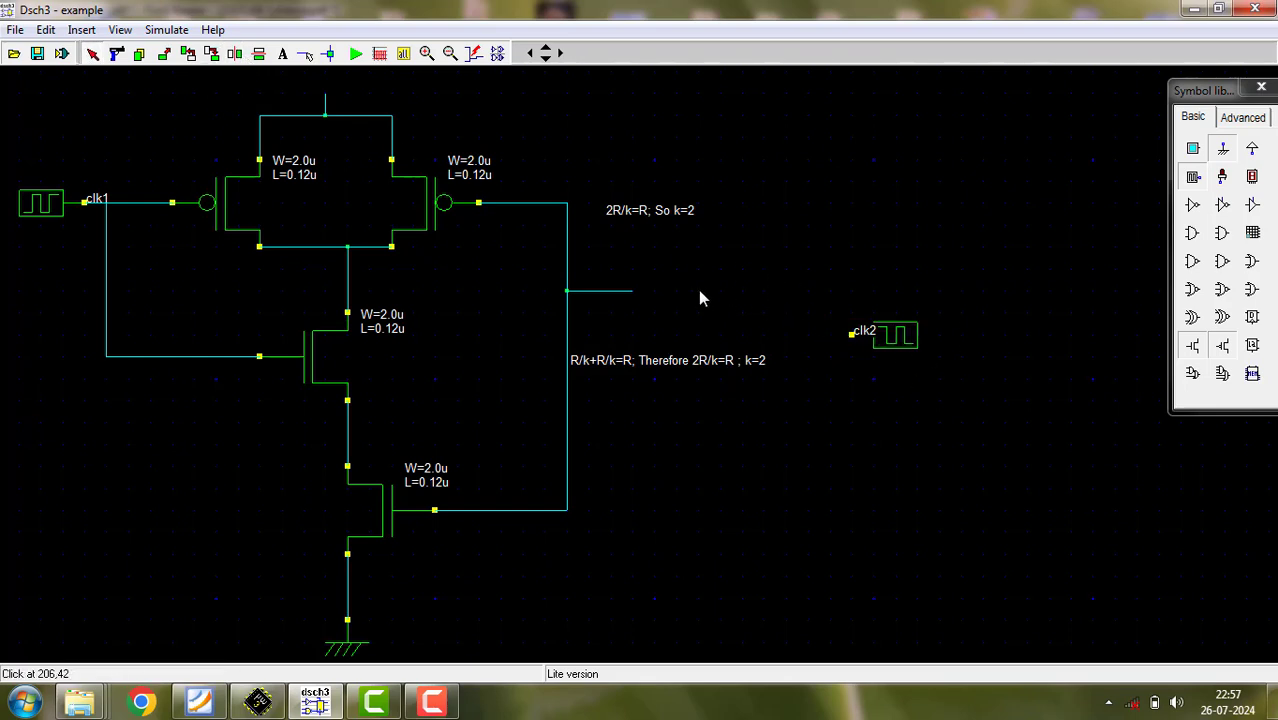
left_click_drag(866, 341, 705, 295)
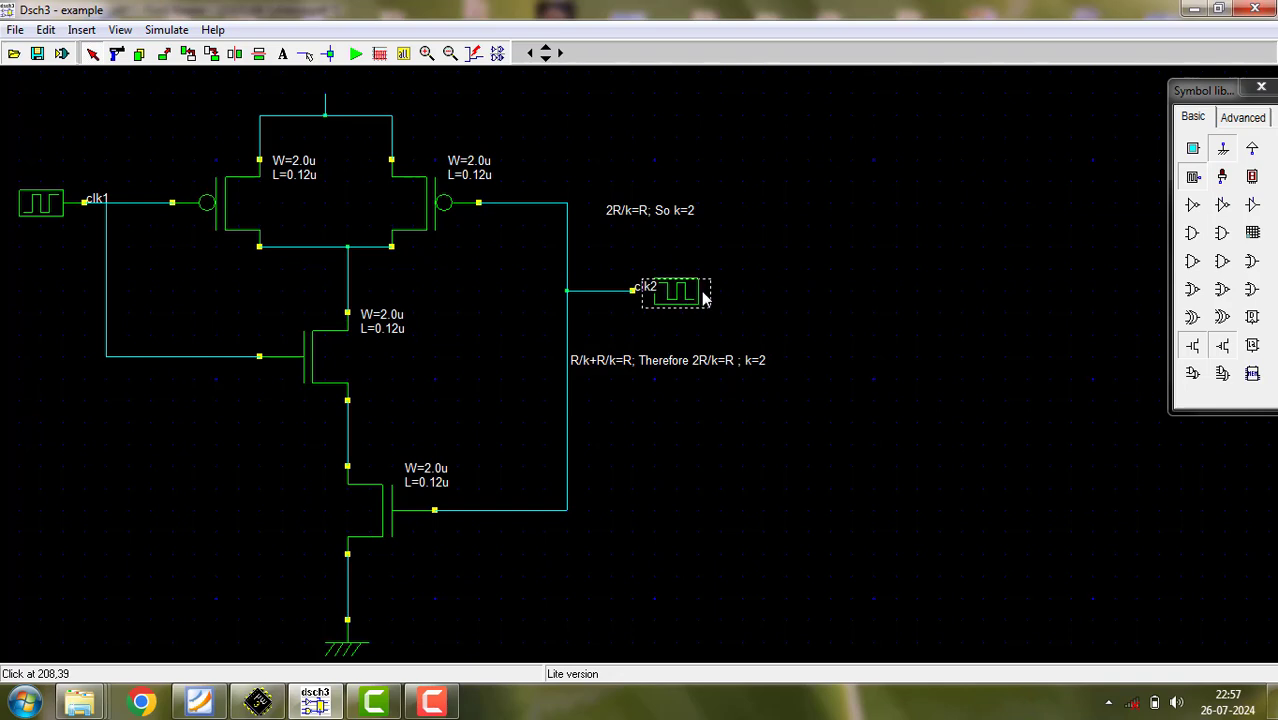
- Draw a horizontal output wire from the node above the upper NMOS, and replace the misplaced output light with one at the wire's end
left_click_drag(1222, 177, 505, 318)
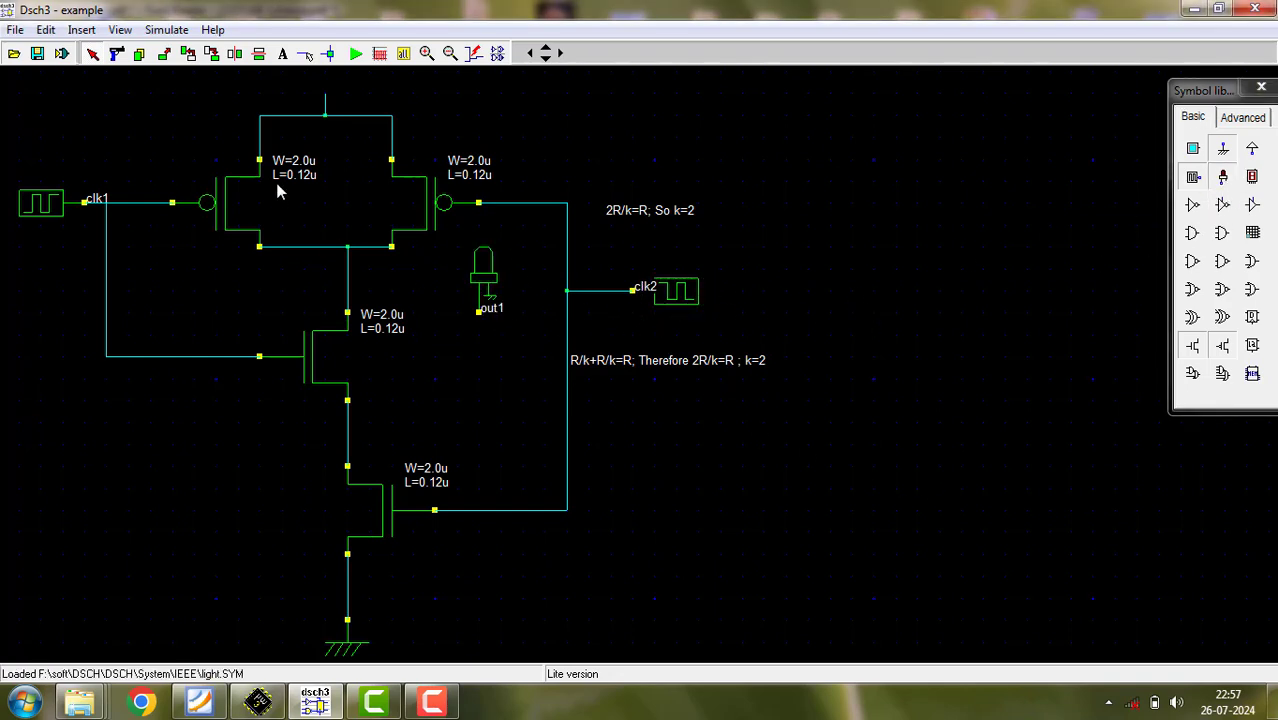
left_click(308, 55)
mouse_move(346, 286)
left_mouse_down()
mouse_move(461, 325)
mouse_move(479, 314)
left_mouse_up()
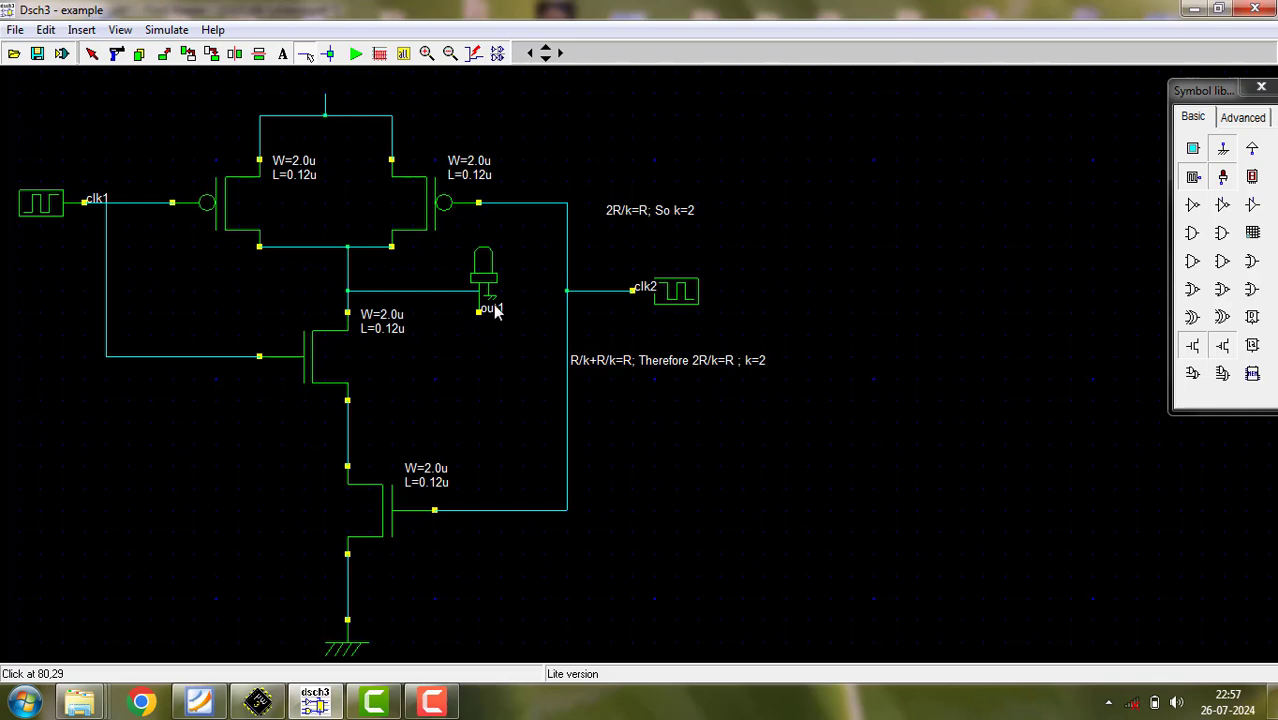
left_click(485, 261)
left_click(116, 53)
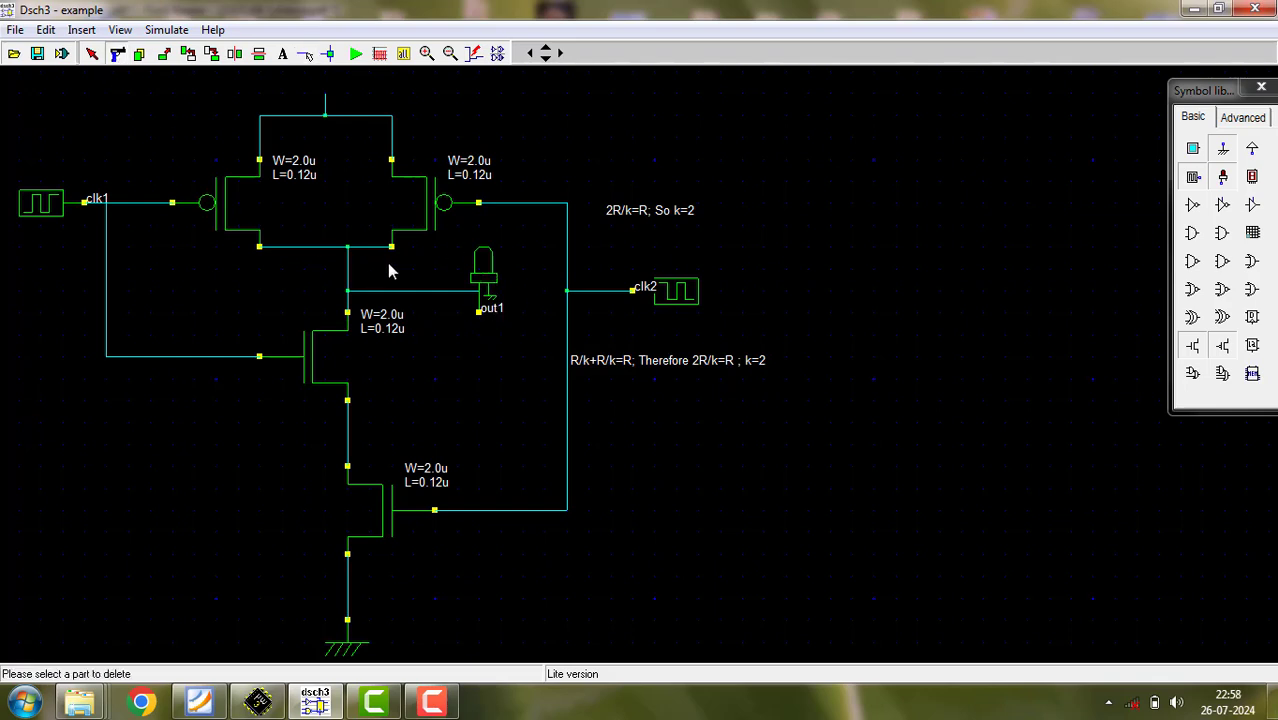
left_click(478, 276)
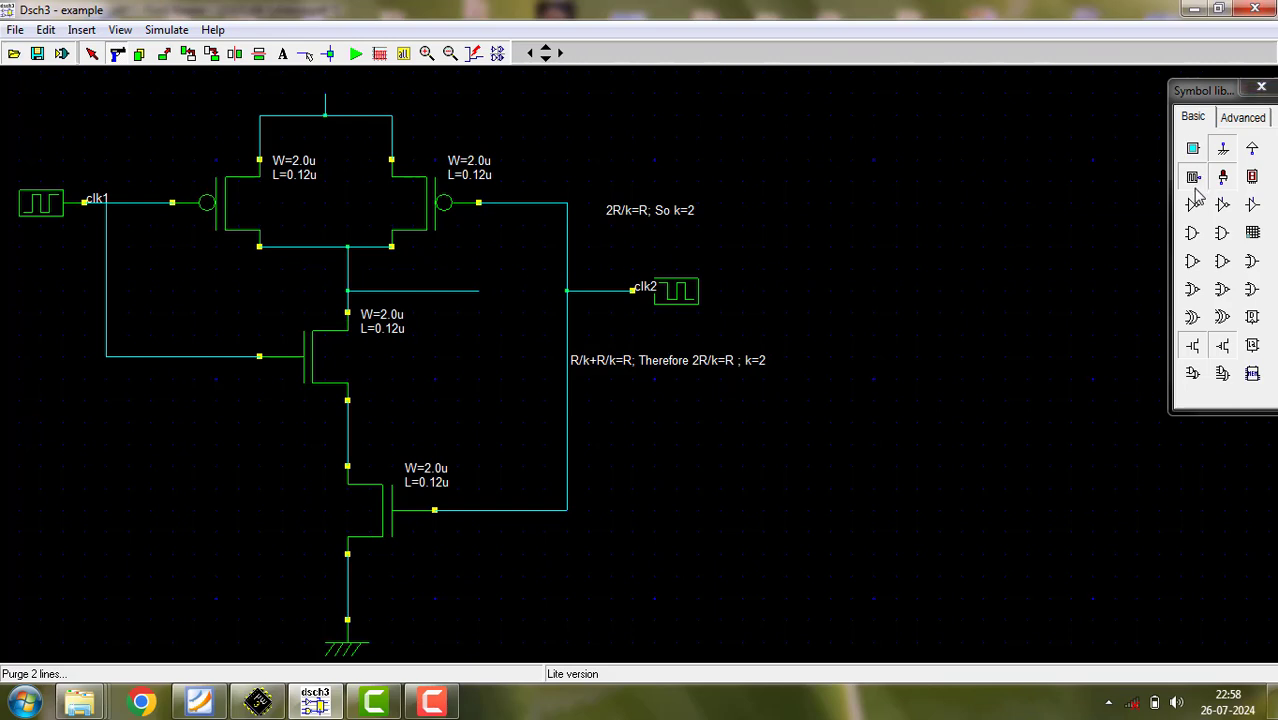
left_click_drag(1224, 174, 503, 290)
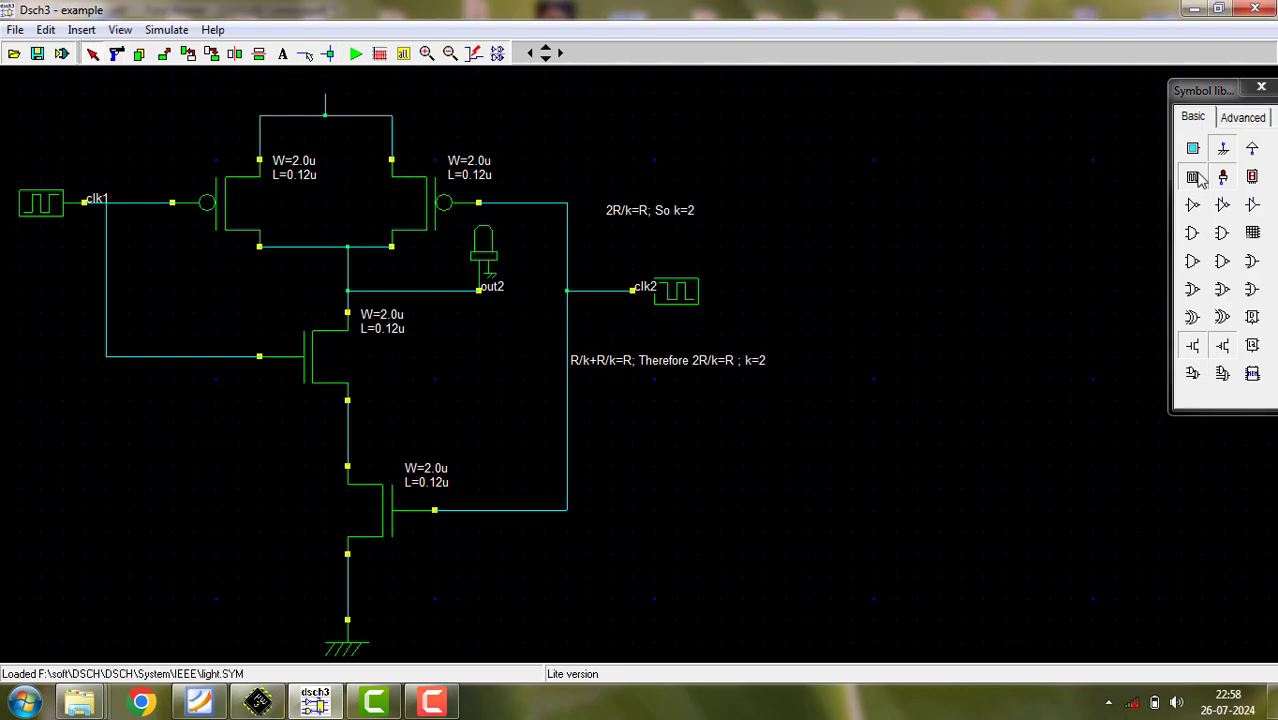
- Place a VDD symbol on the supply lead above the PMOS bridge and display the circuit's electrical node numbers
left_click_drag(1254, 150, 433, 160)
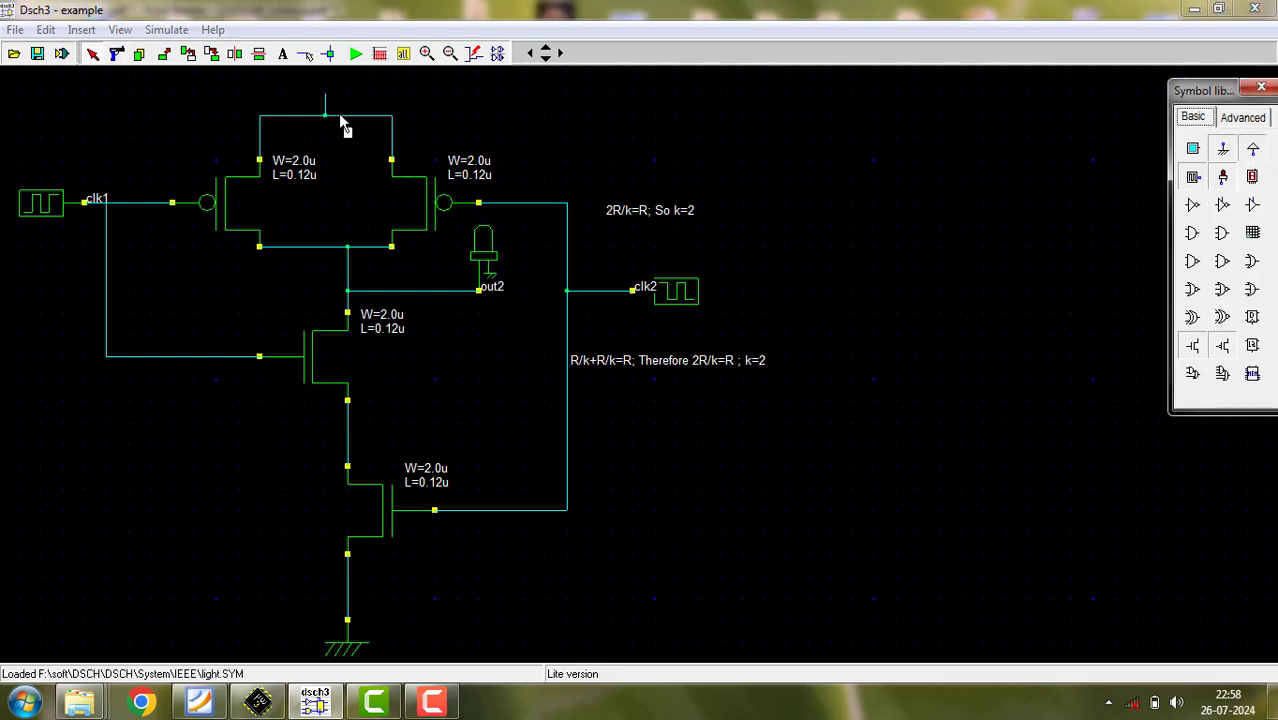
left_click_drag(340, 120, 345, 98)
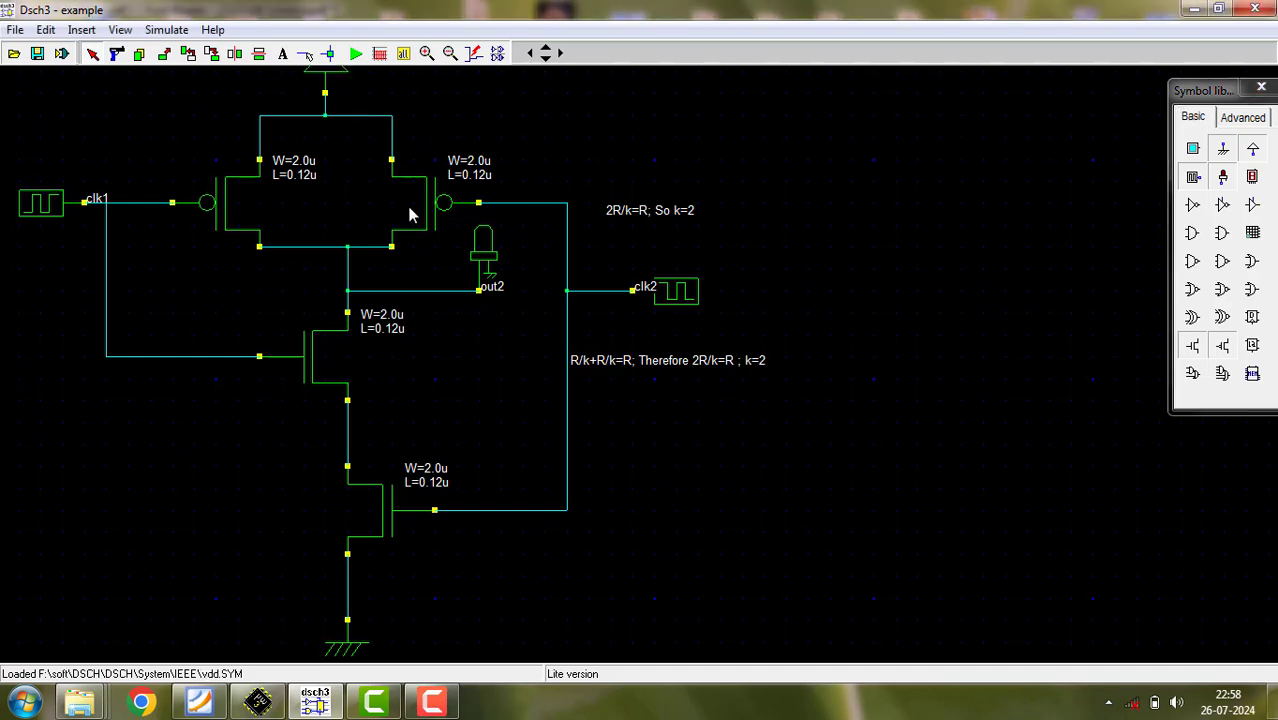
left_click(474, 53)
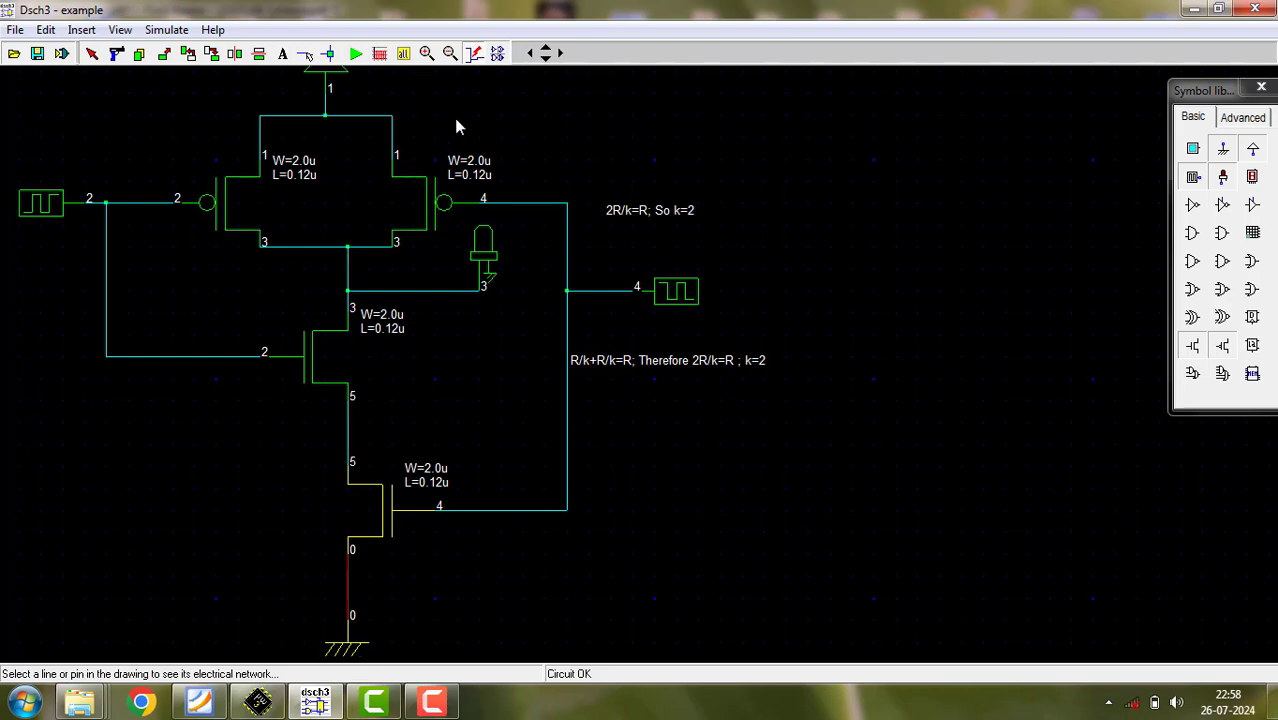
- Simulate the NAND gate and examine the timing diagram of both clock inputs and the output
left_click(357, 54)
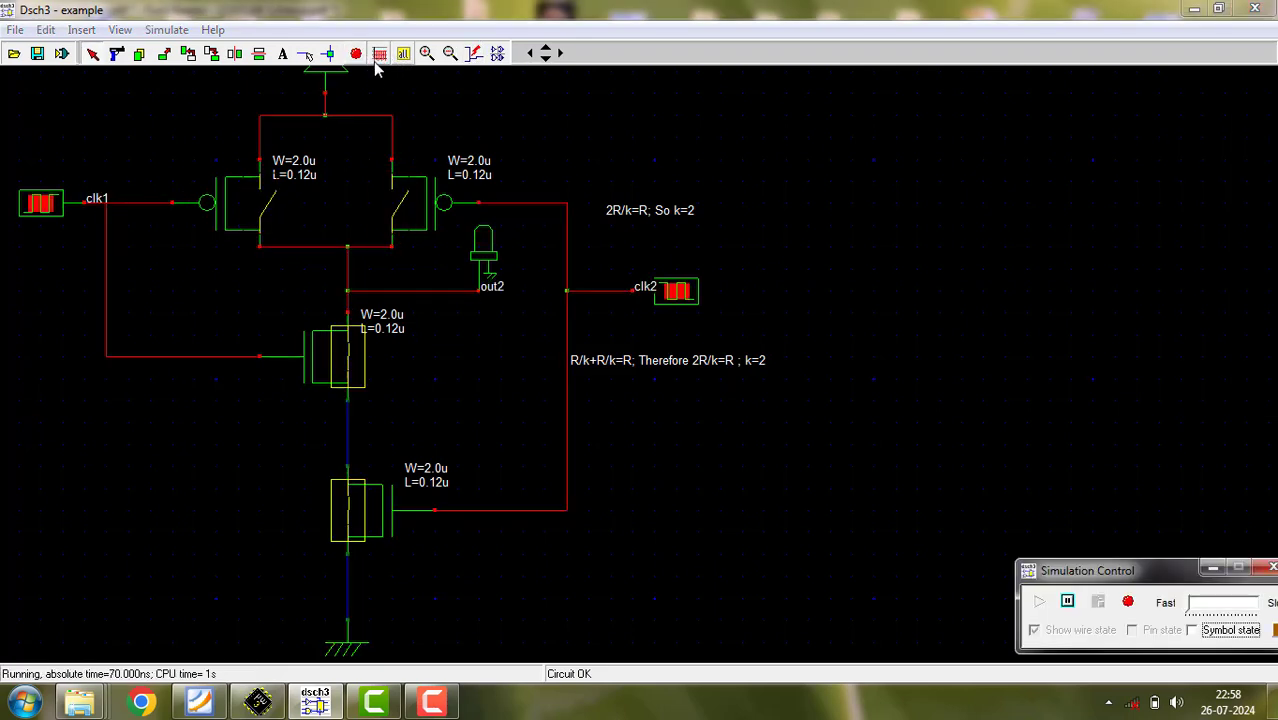
left_click(380, 54)
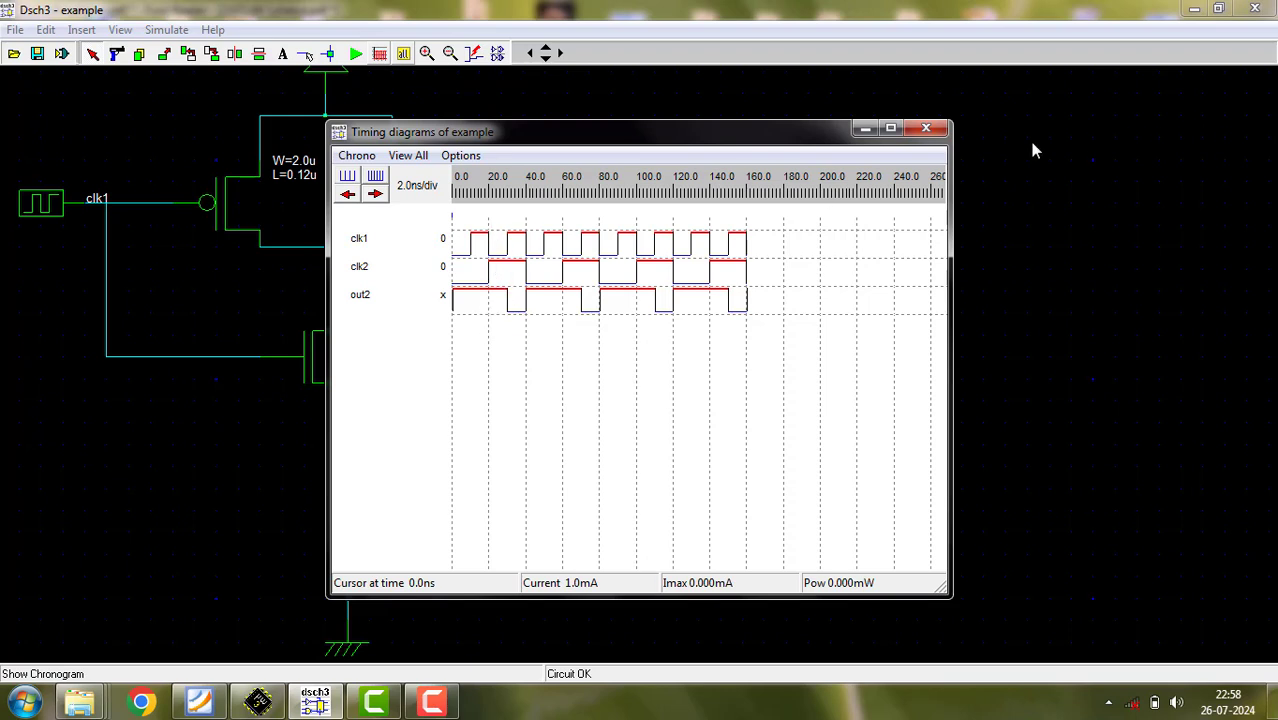
left_click(926, 128)
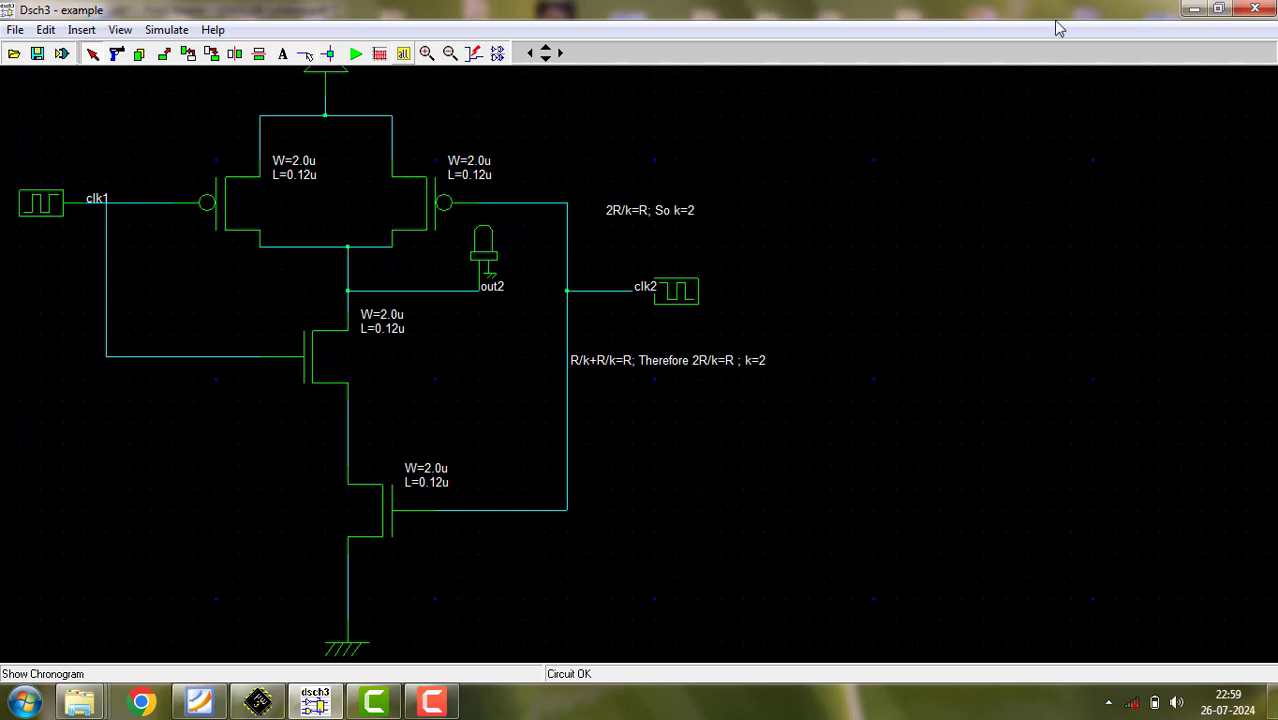
- Save the schematic and switch to the Microwind layout editor
left_click(36, 54)
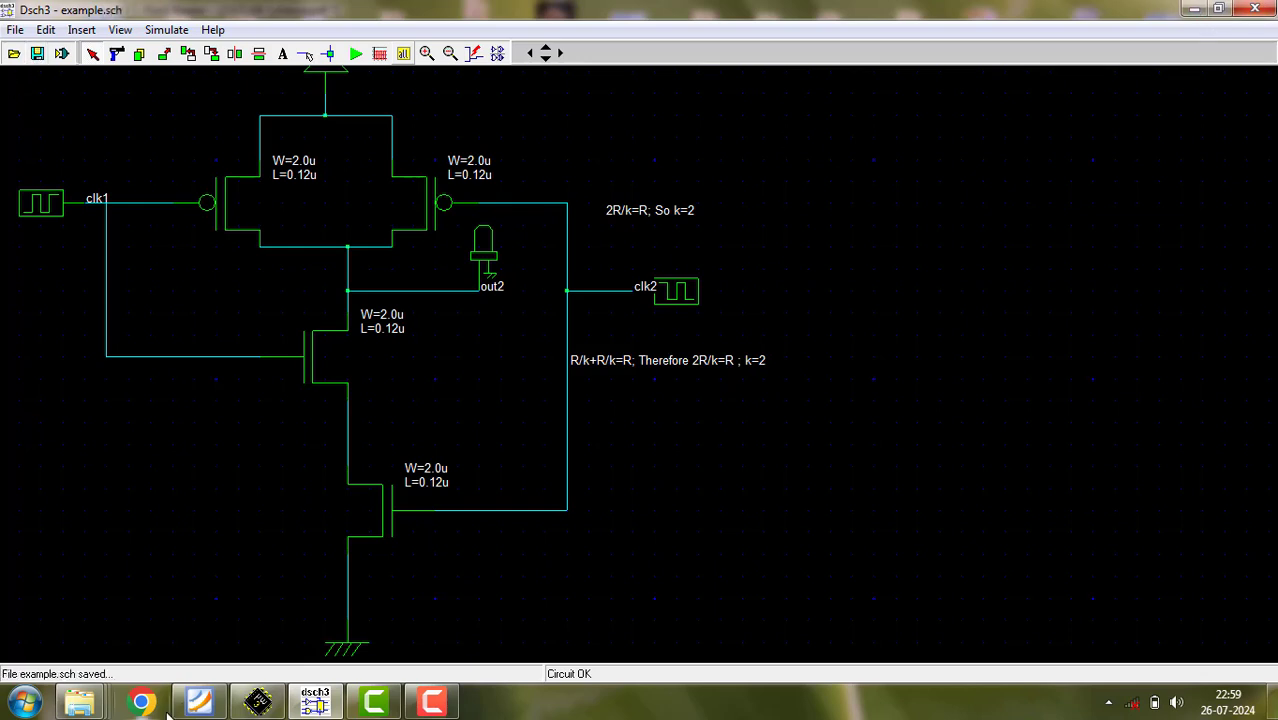
left_click(256, 703)
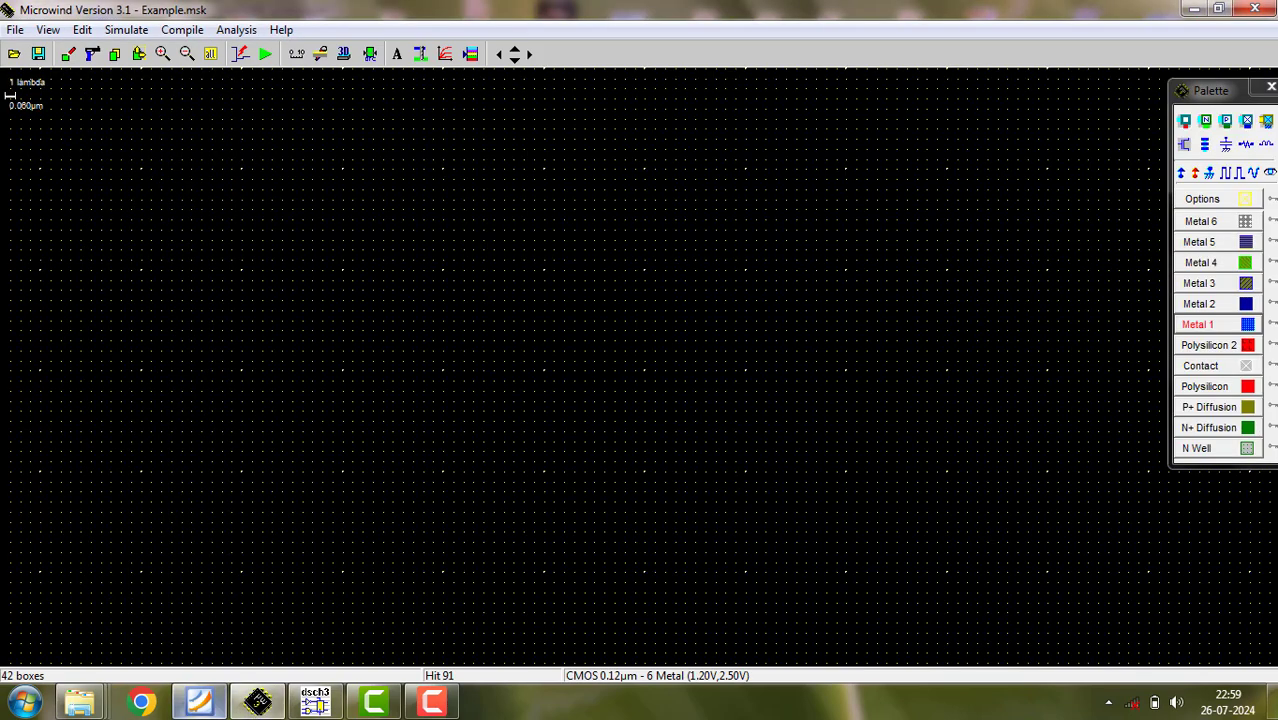
left_click(211, 53)
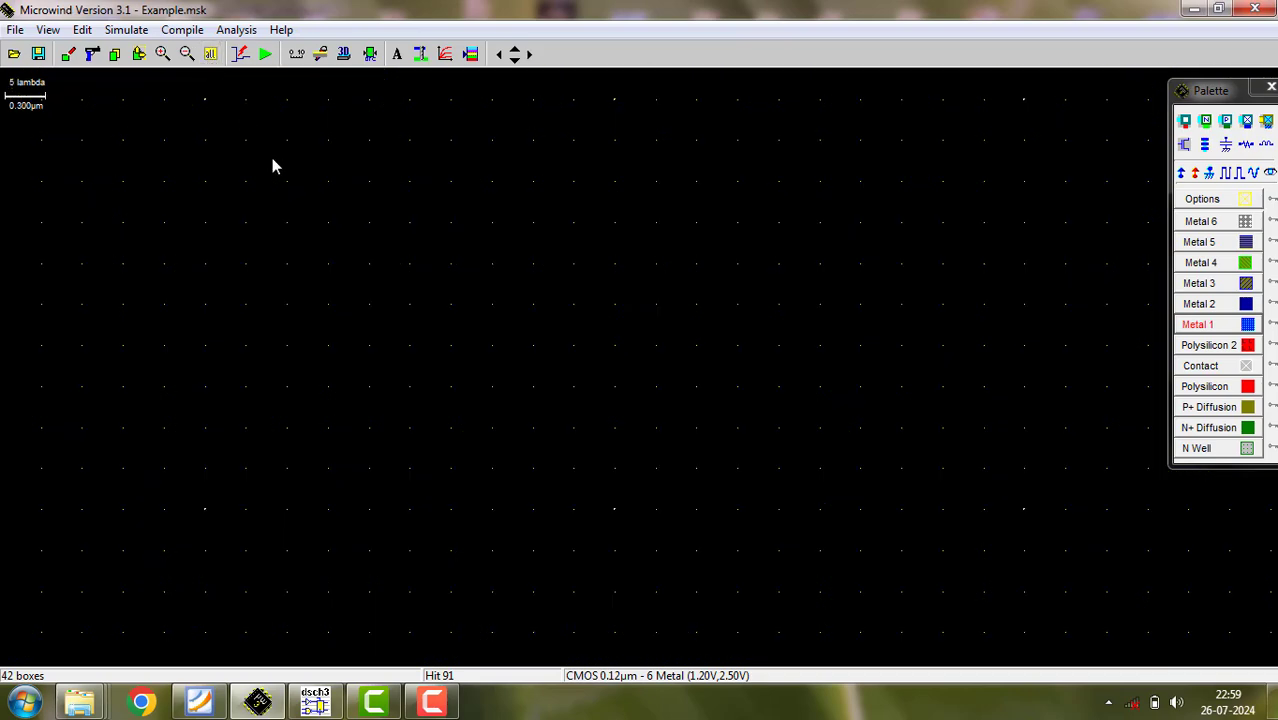
- Generate a single-finger pMOS device 0.600 µm wide and 0.120 µm long in the upper area of the layout
left_click(1188, 148)
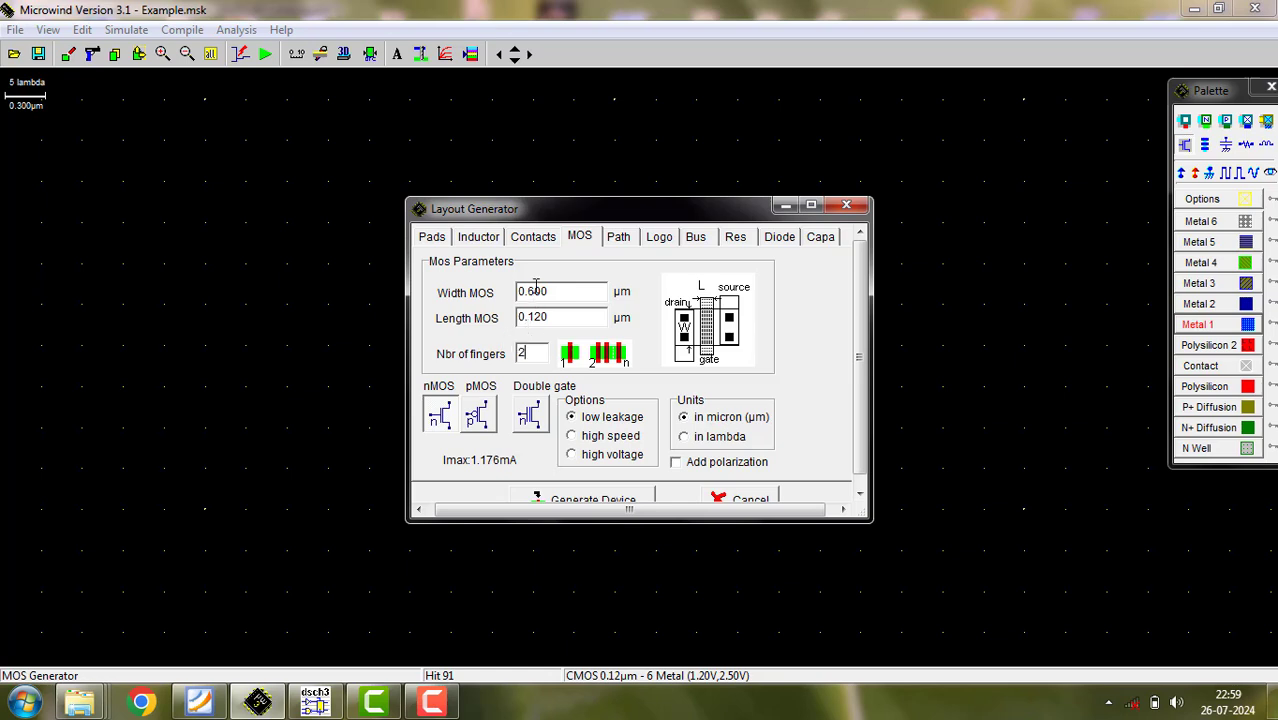
left_click(480, 420)
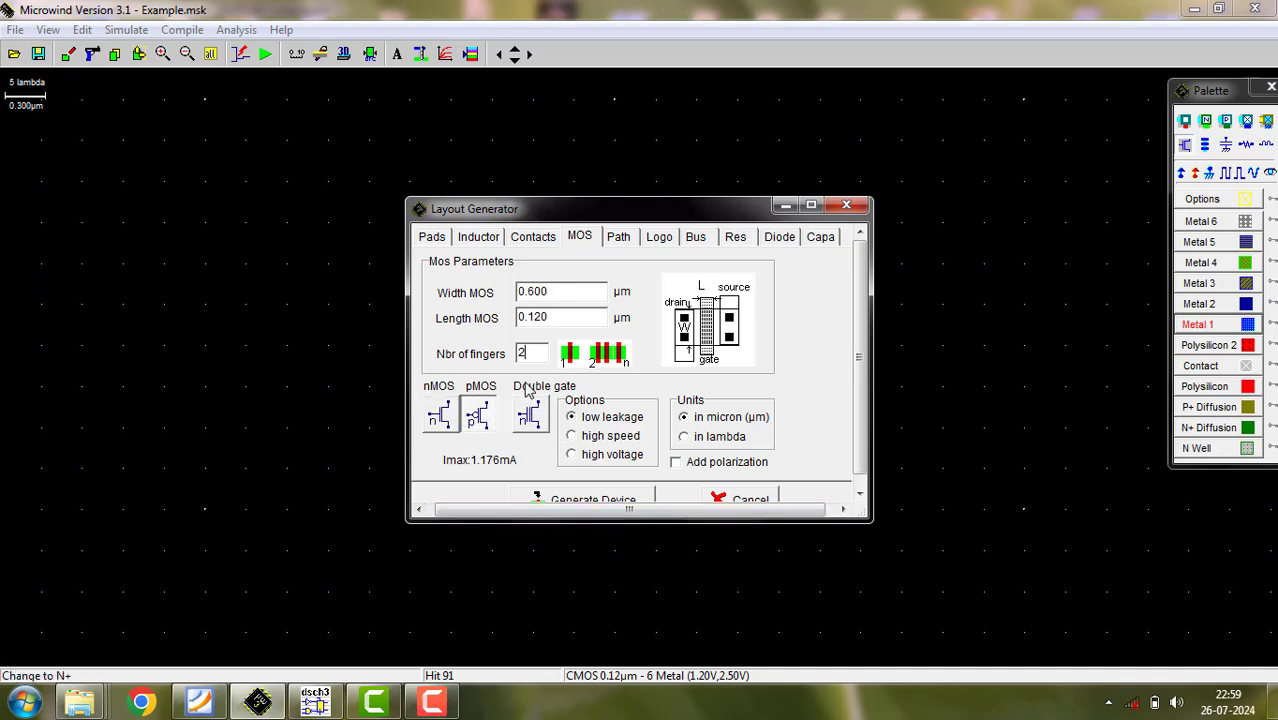
key("BackSpace")
type("1")
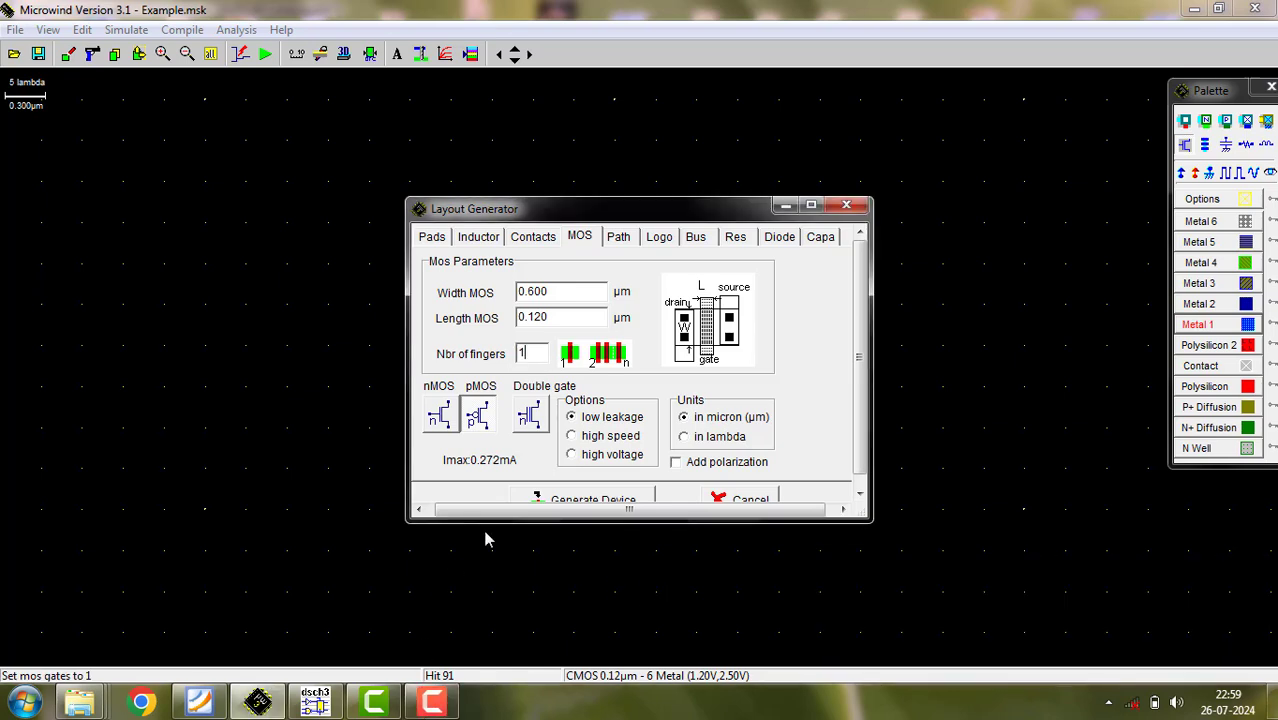
left_click(583, 500)
left_click(378, 321)
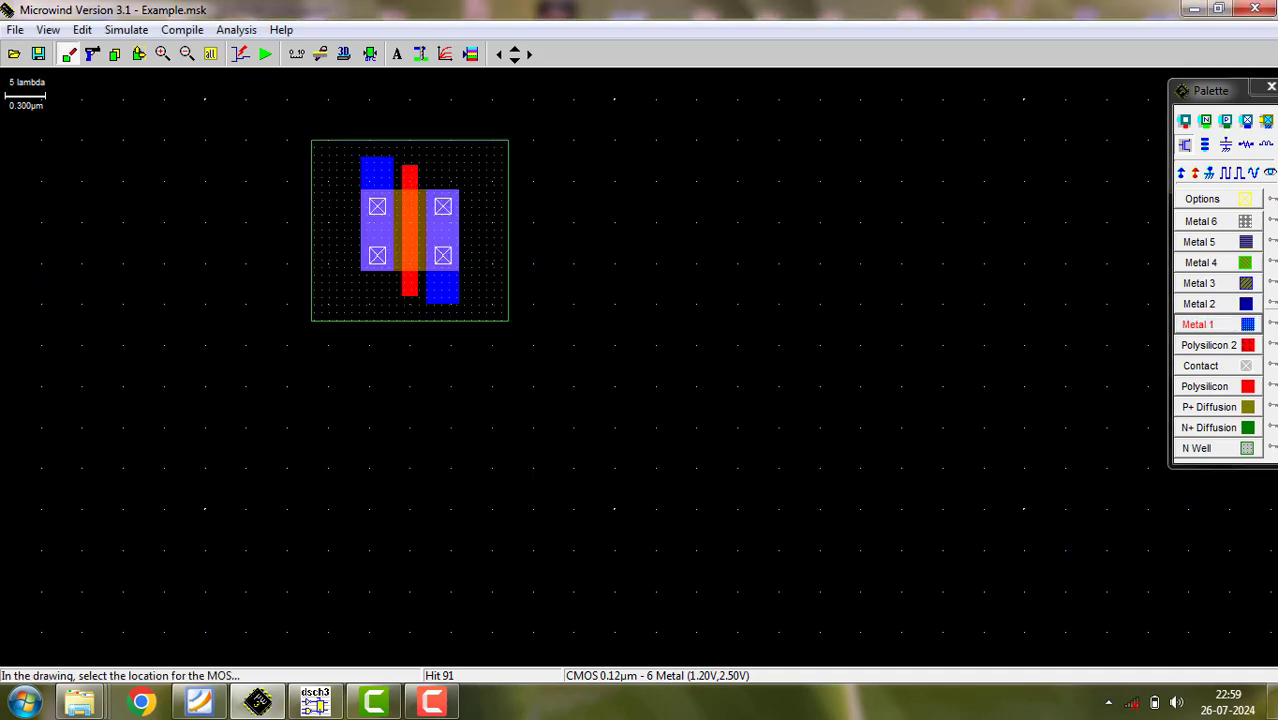
- Generate a second identical pMOS device and move it so its N well adjoins the first device's right edge
left_click(1185, 148)
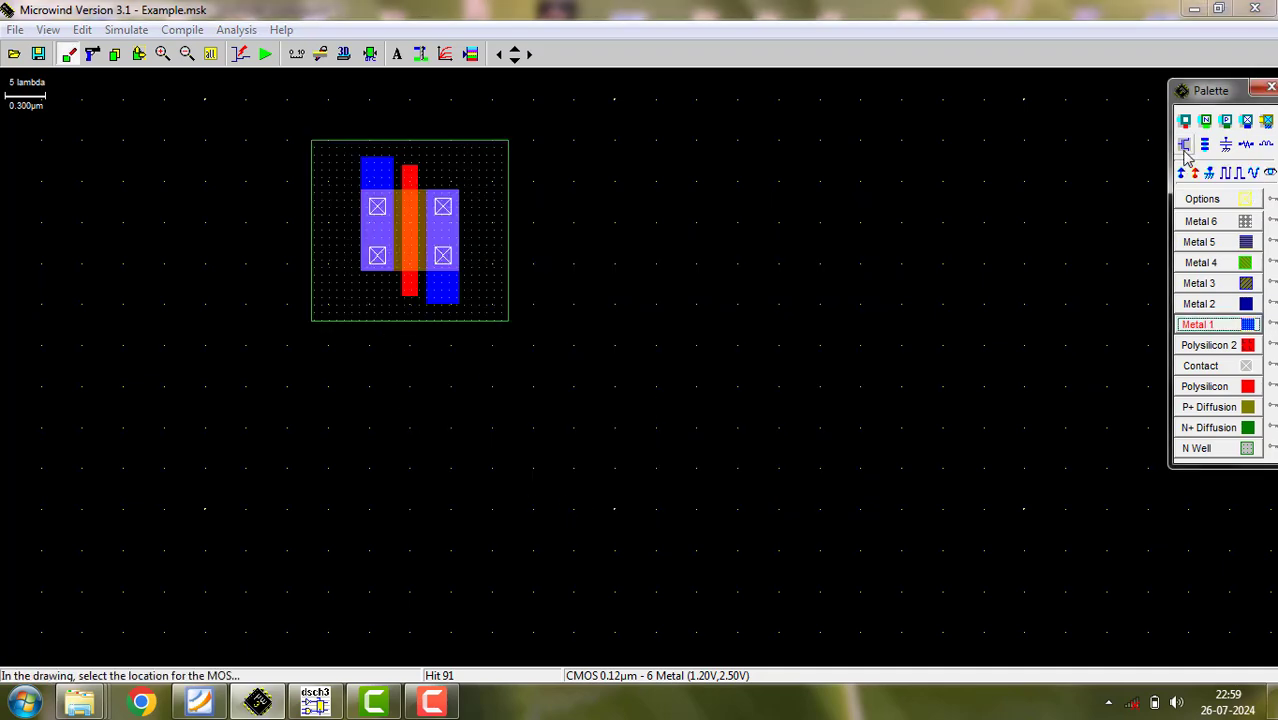
left_click(1185, 148)
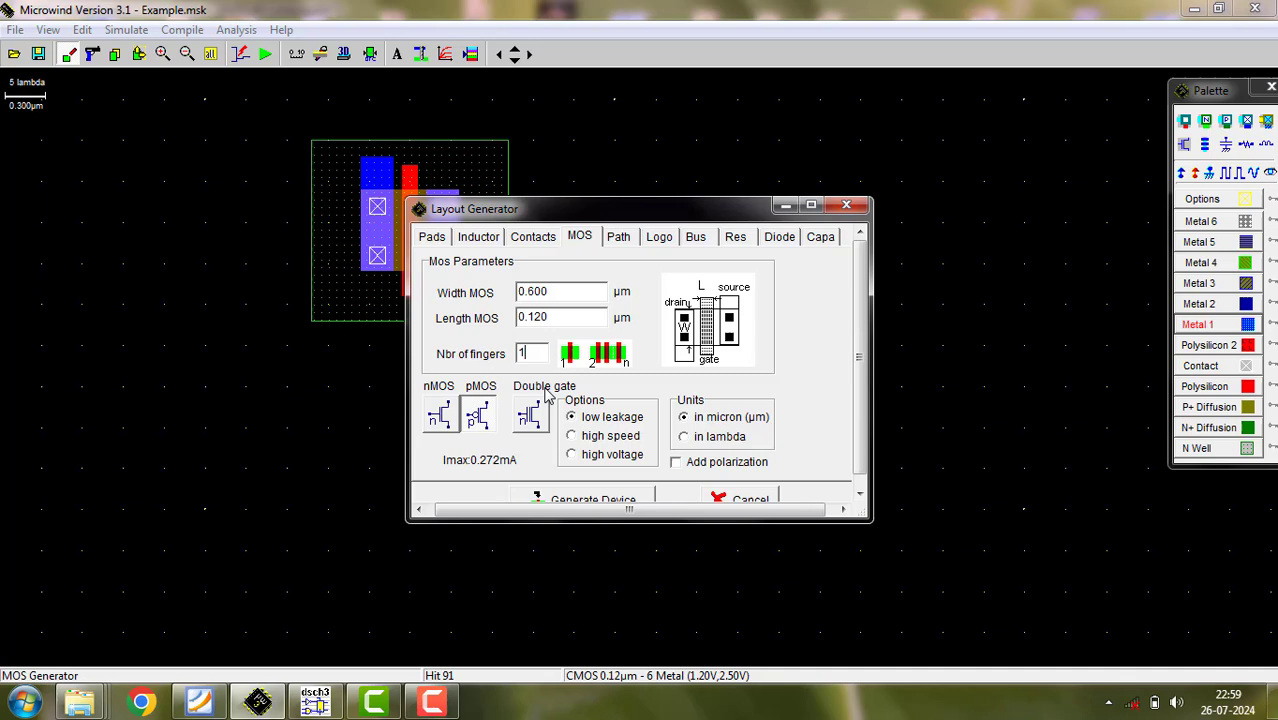
left_click(626, 499)
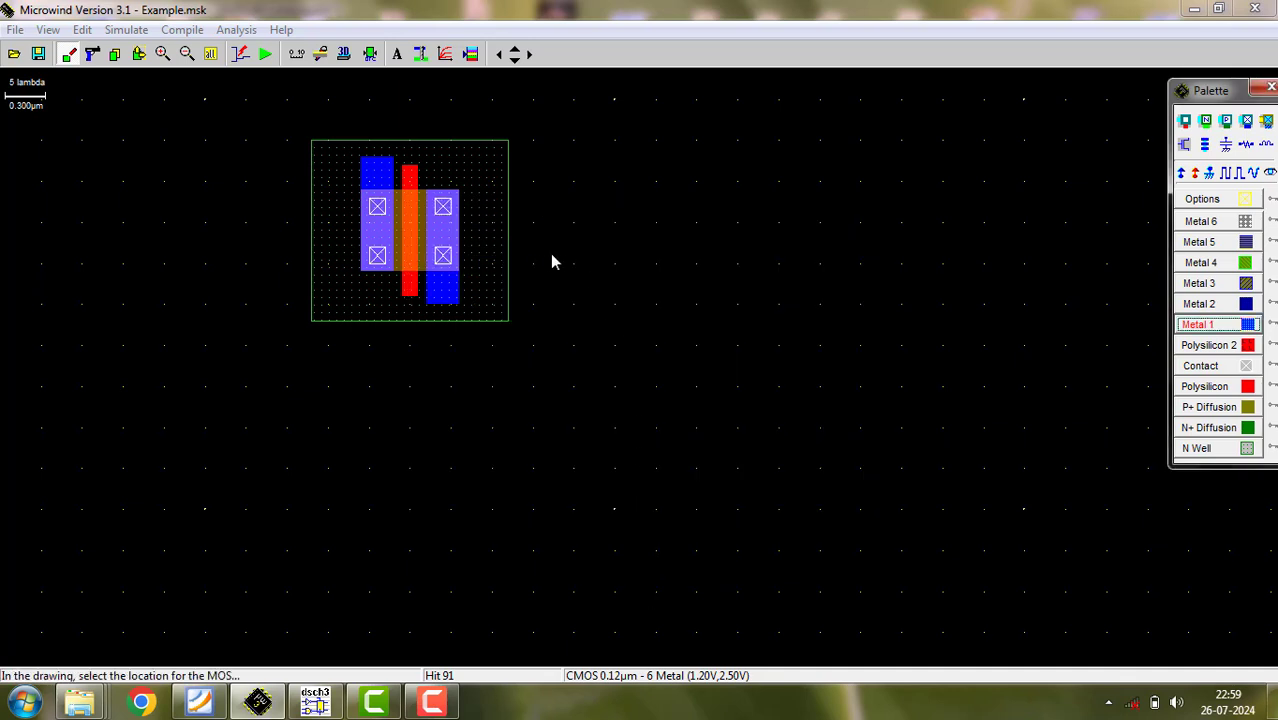
left_click(701, 238)
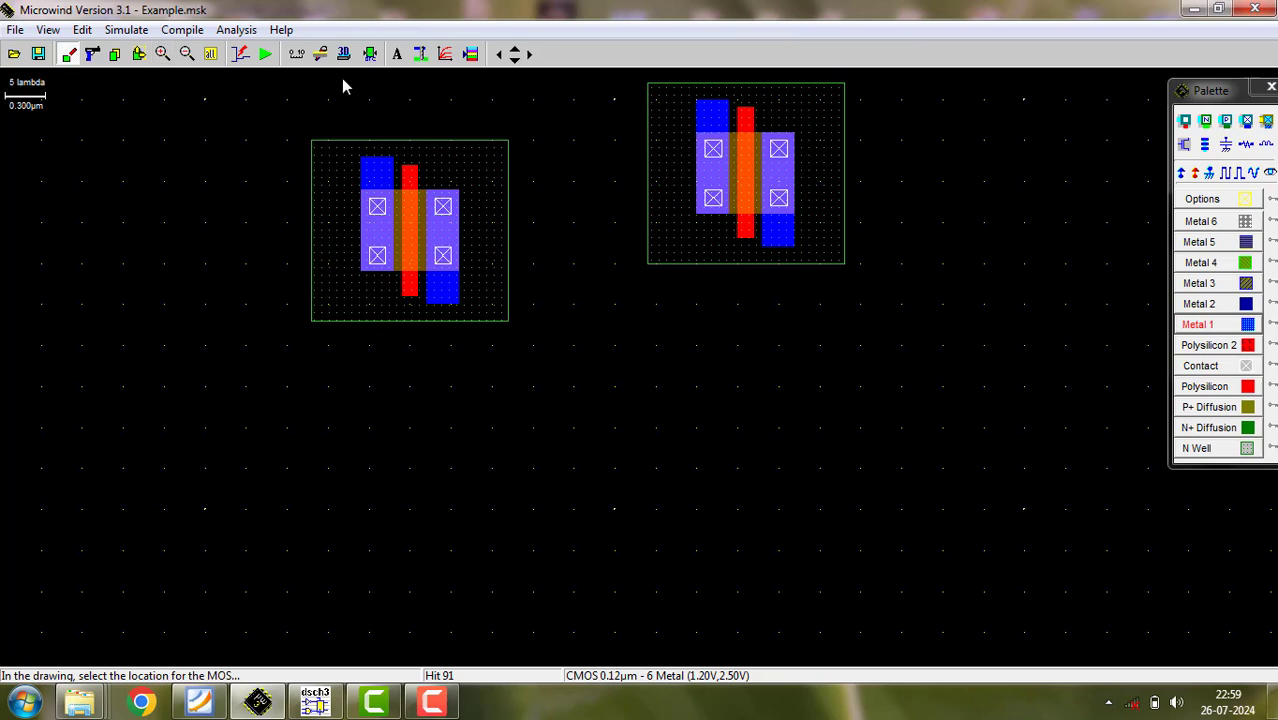
left_click(146, 56)
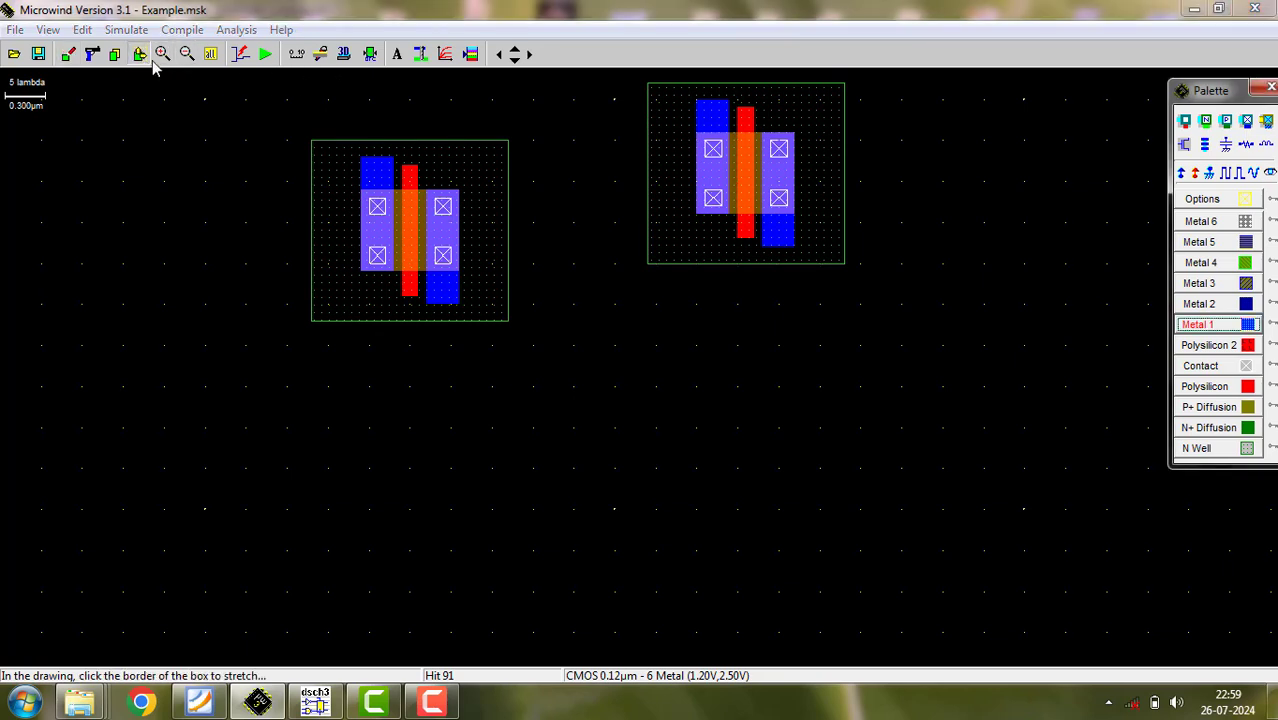
left_click_drag(604, 92, 901, 297)
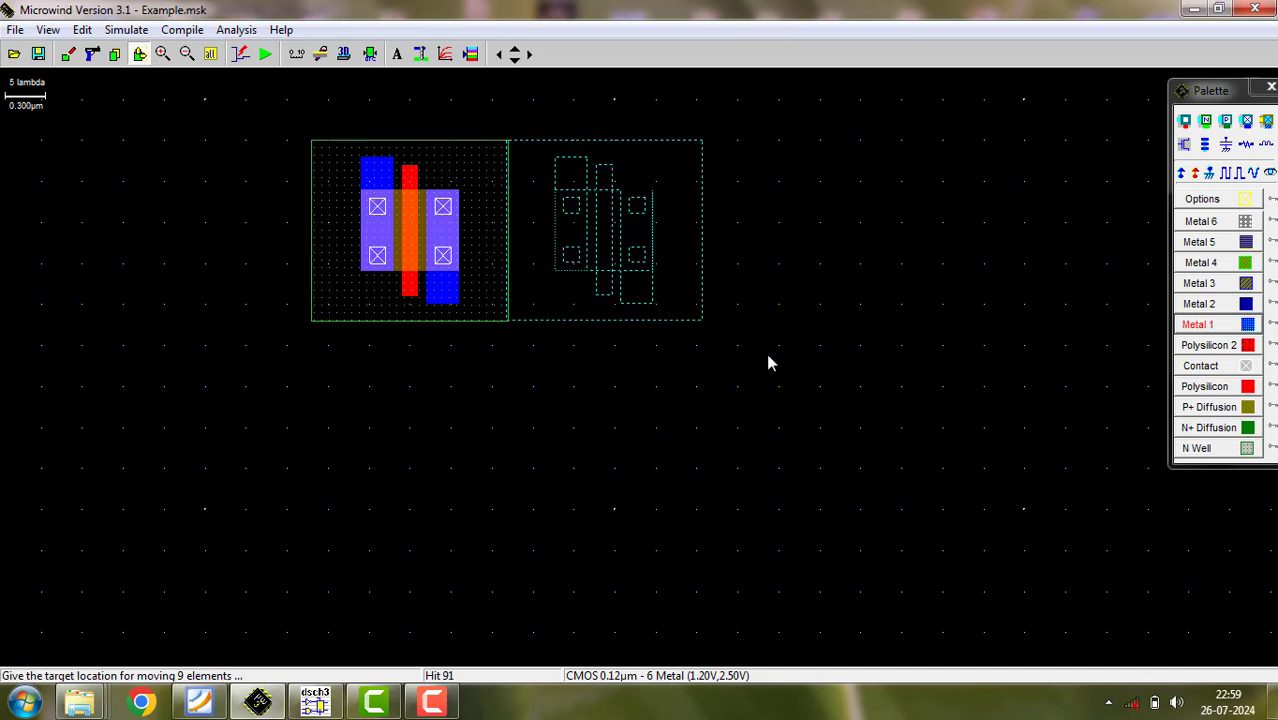
left_click(868, 362)
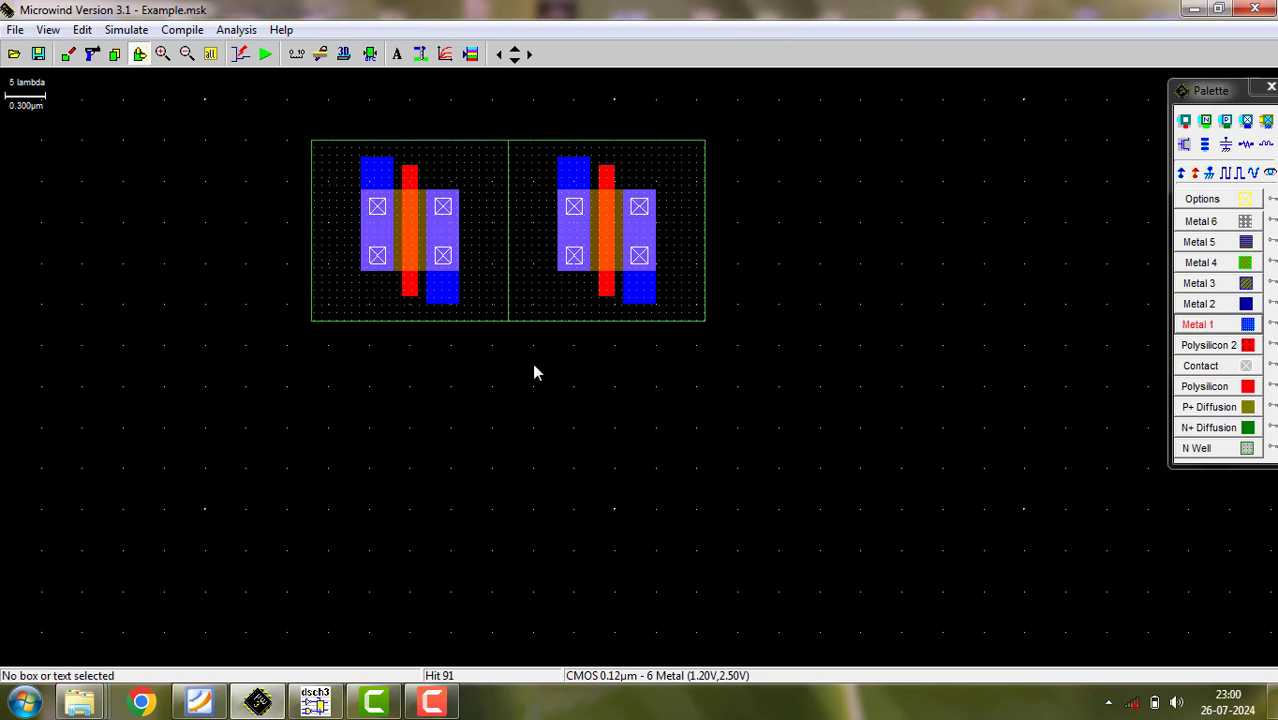
- Generate a single-finger nMOS device 0.600 µm wide and 0.120 µm long in the empty area below the pMOS pair
left_click(1184, 146)
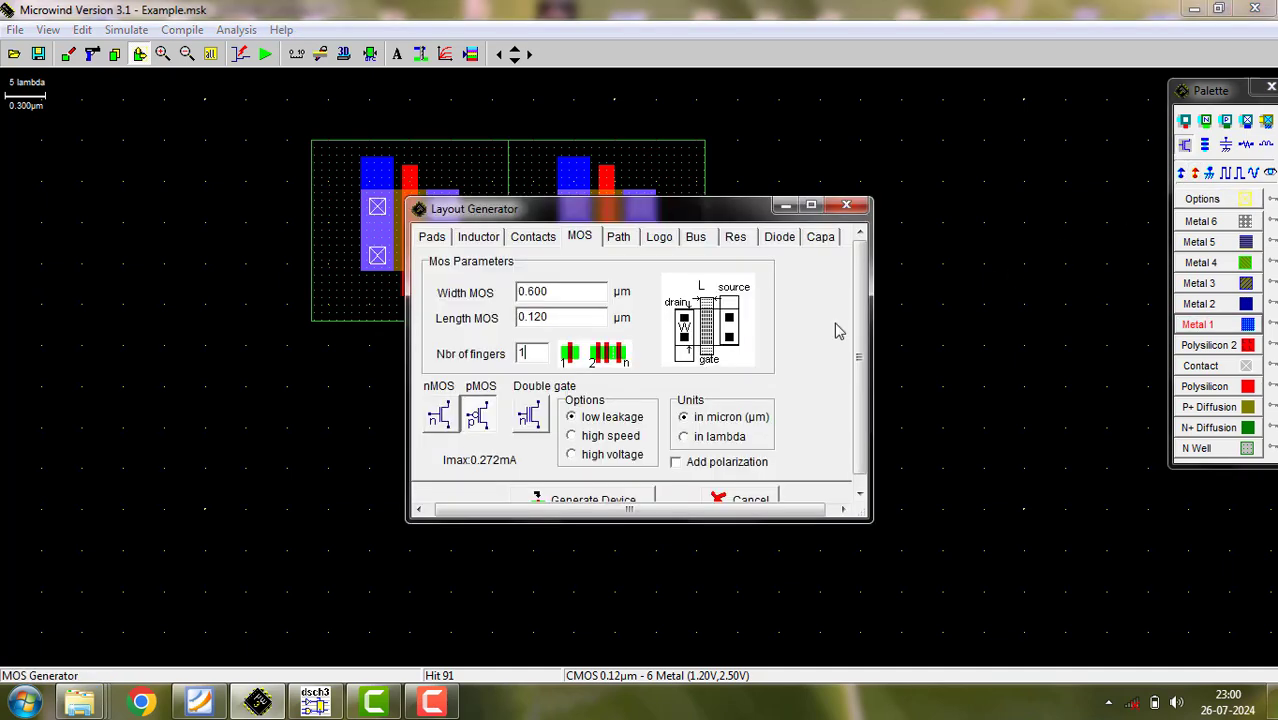
left_click(447, 428)
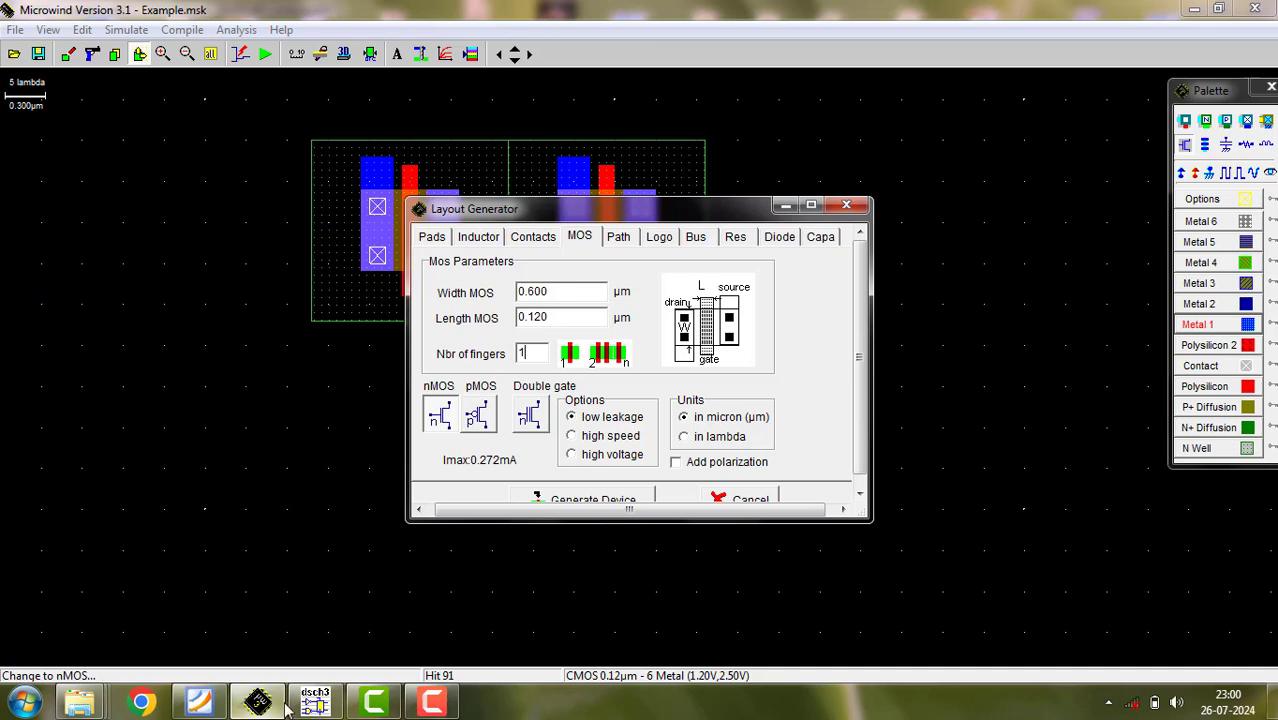
mouse_move(264, 707)
left_click(585, 502)
left_click(764, 557)
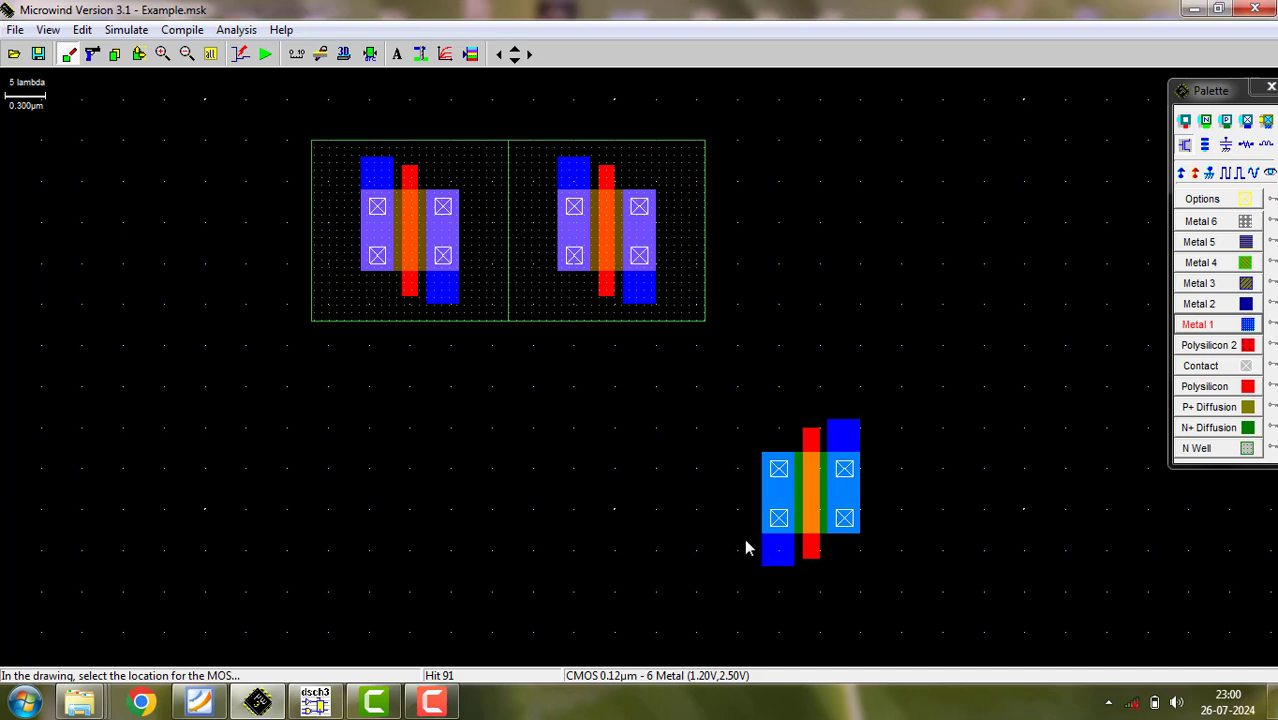
- Move the whole nMOS device to just below the left pMOS device
left_click(139, 55)
left_click_drag(718, 402, 925, 601)
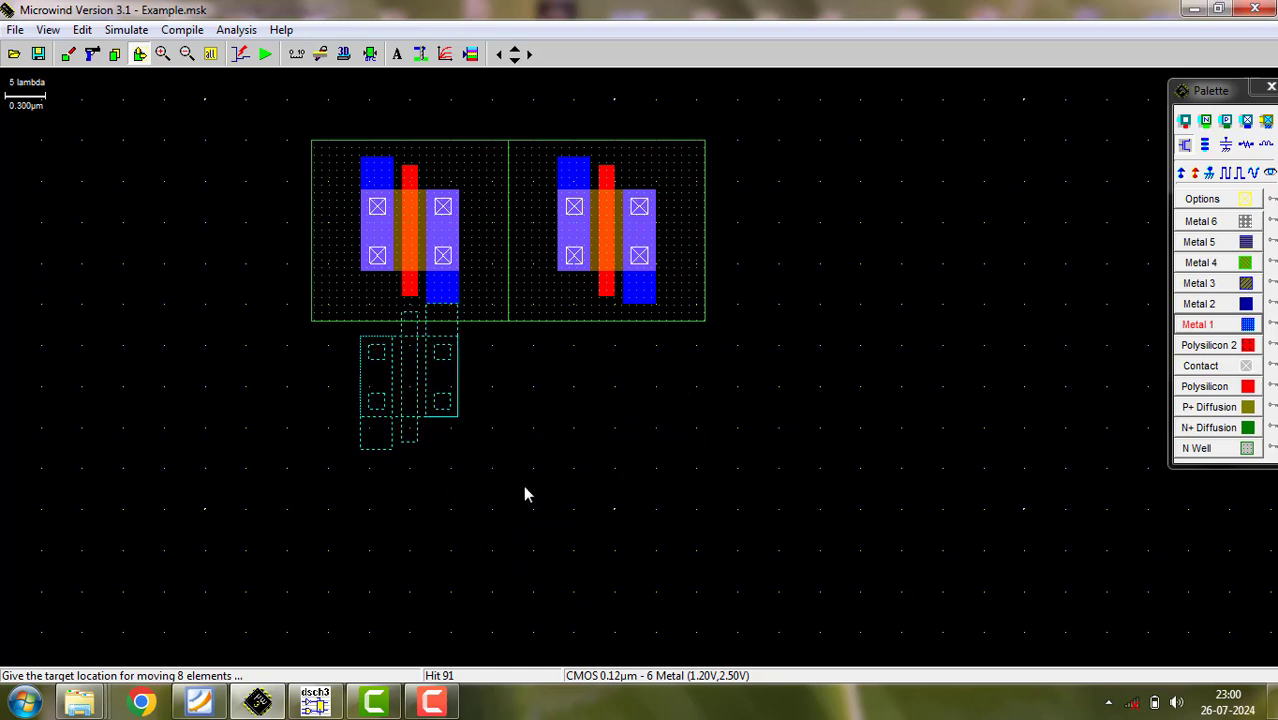
left_click(521, 567)
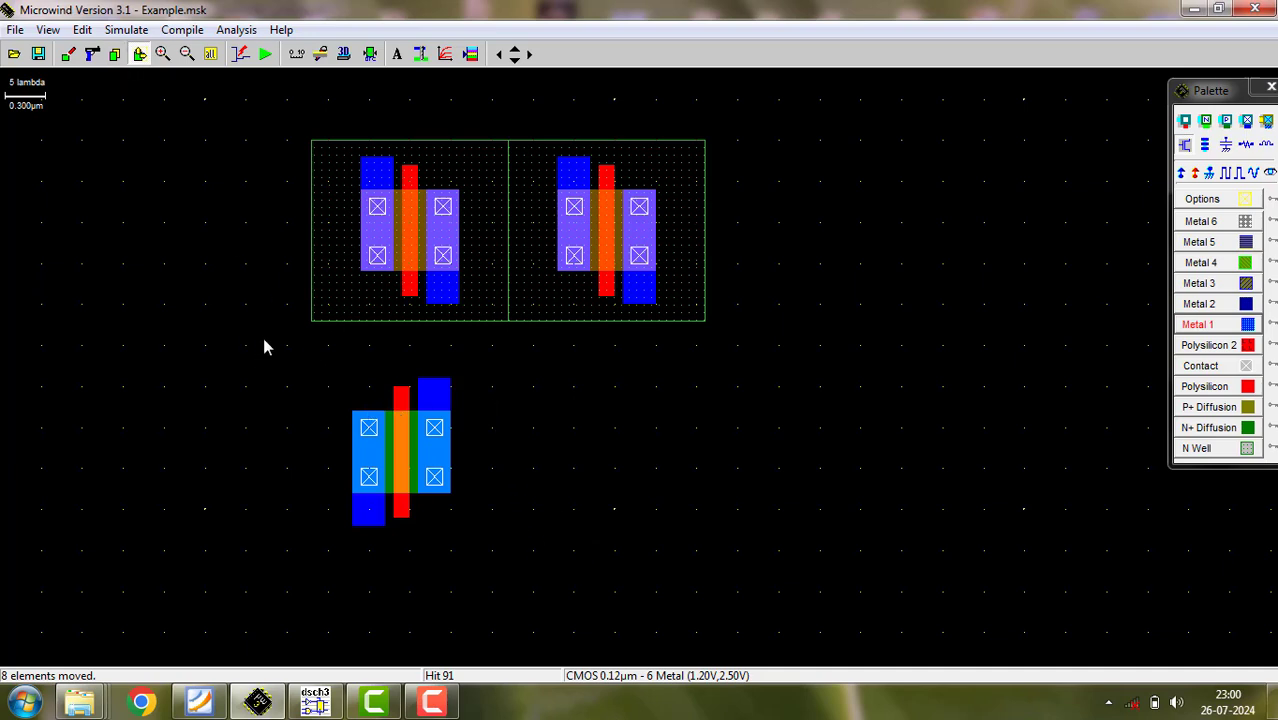
left_click_drag(246, 328, 533, 541)
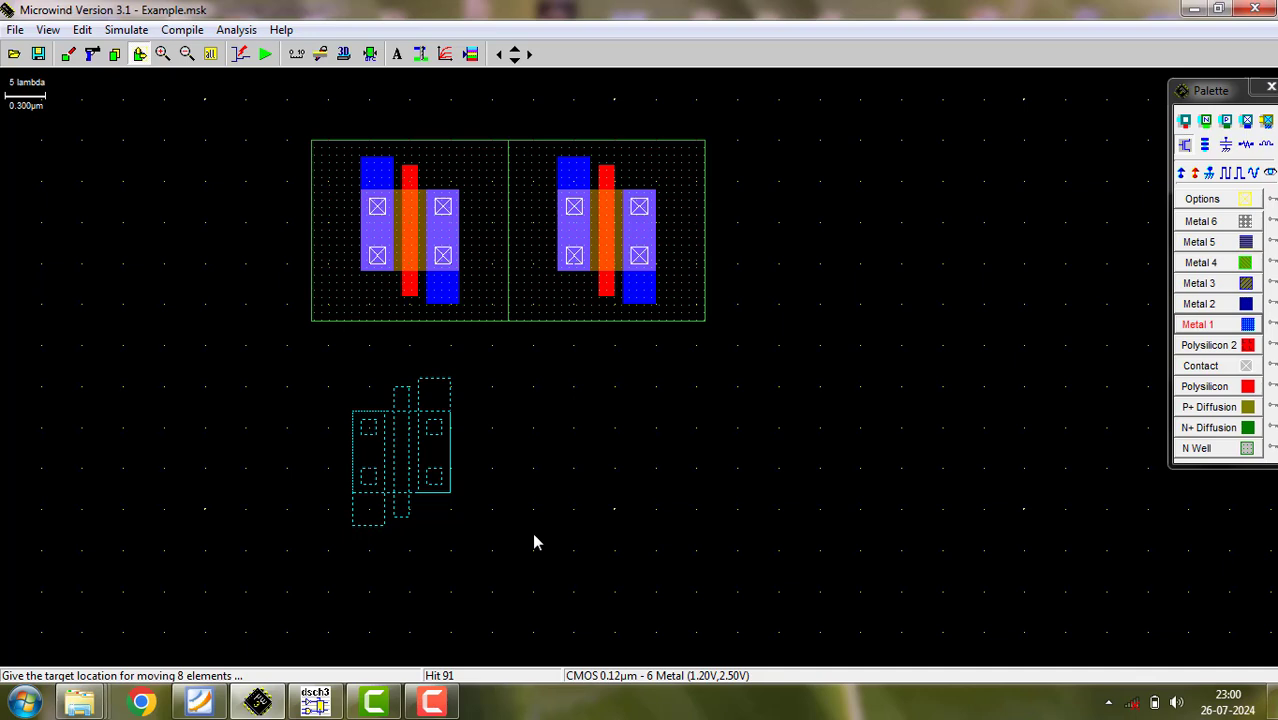
left_click(537, 541)
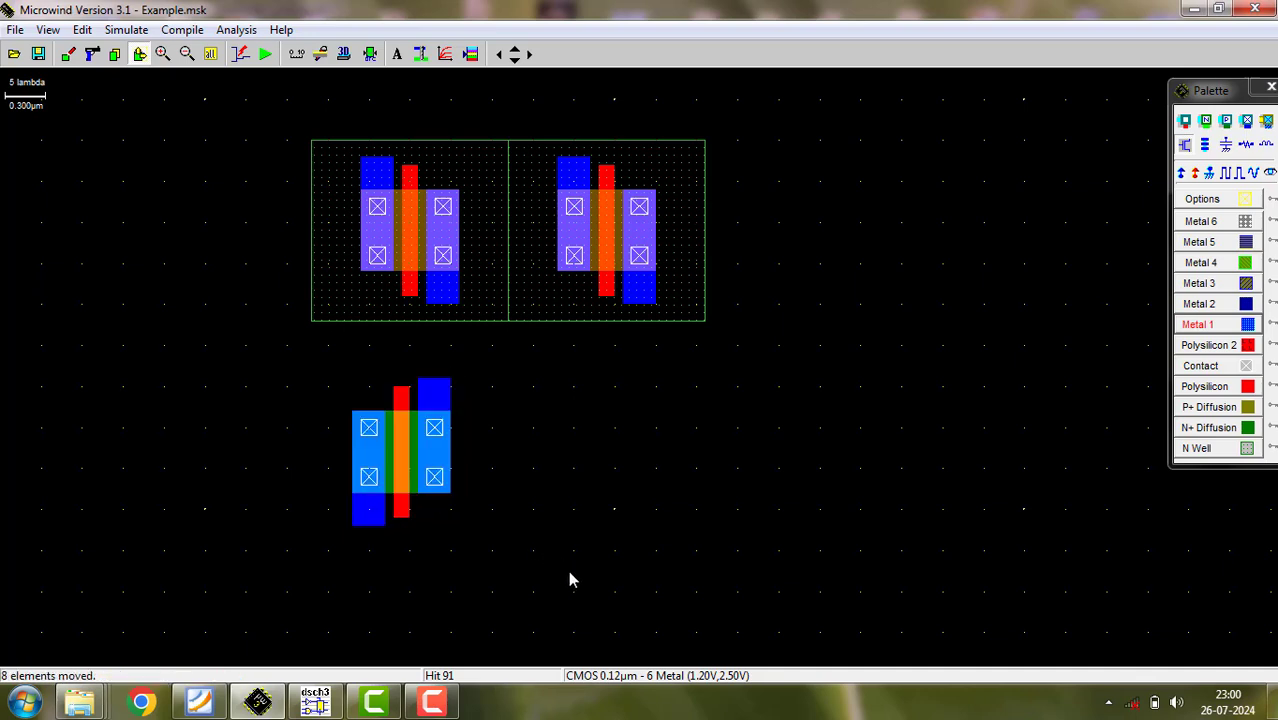
- Align the nMOS device's polysilicon gate vertically with the left pMOS gate and run the design rule check
left_click(162, 54)
left_click(585, 476)
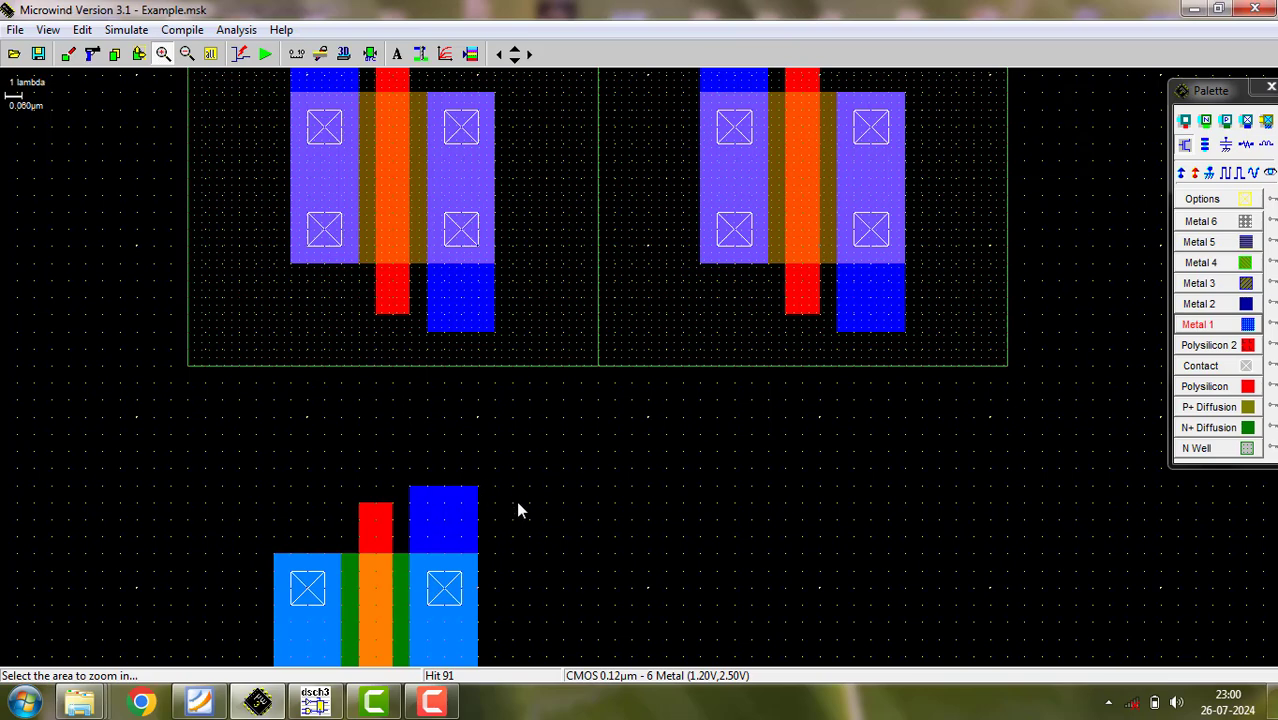
left_click(186, 54)
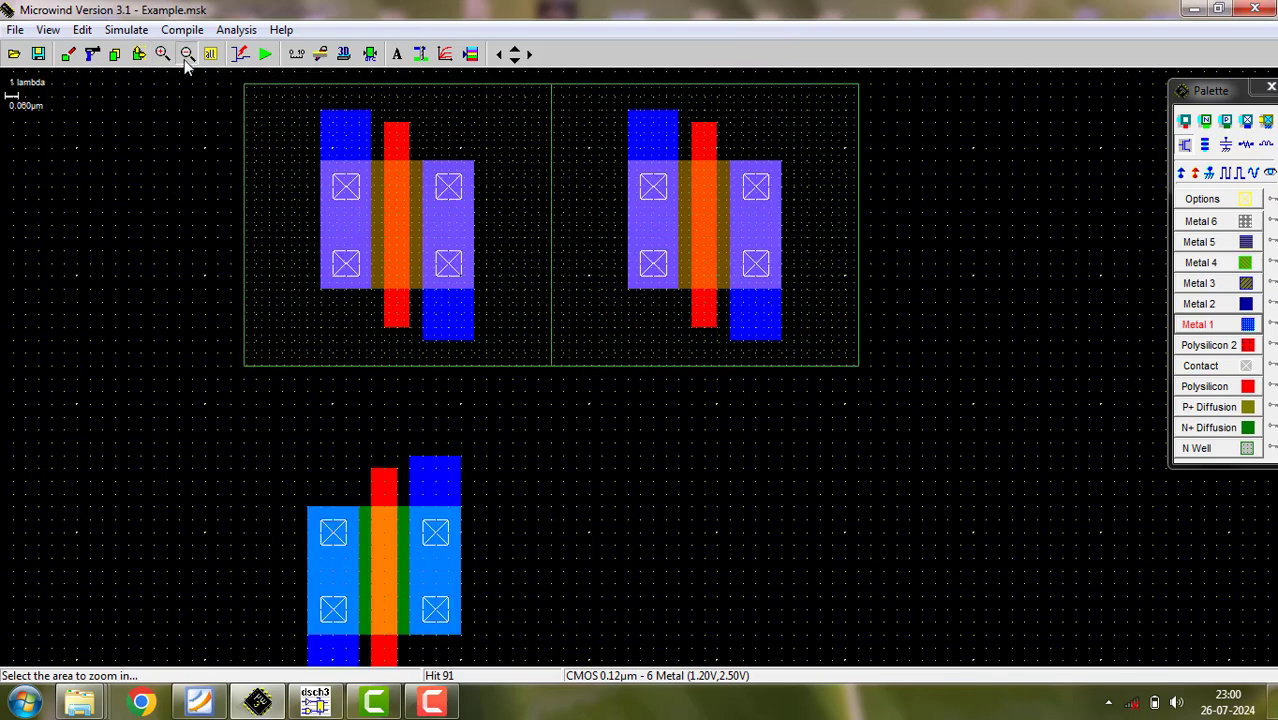
left_click(186, 54)
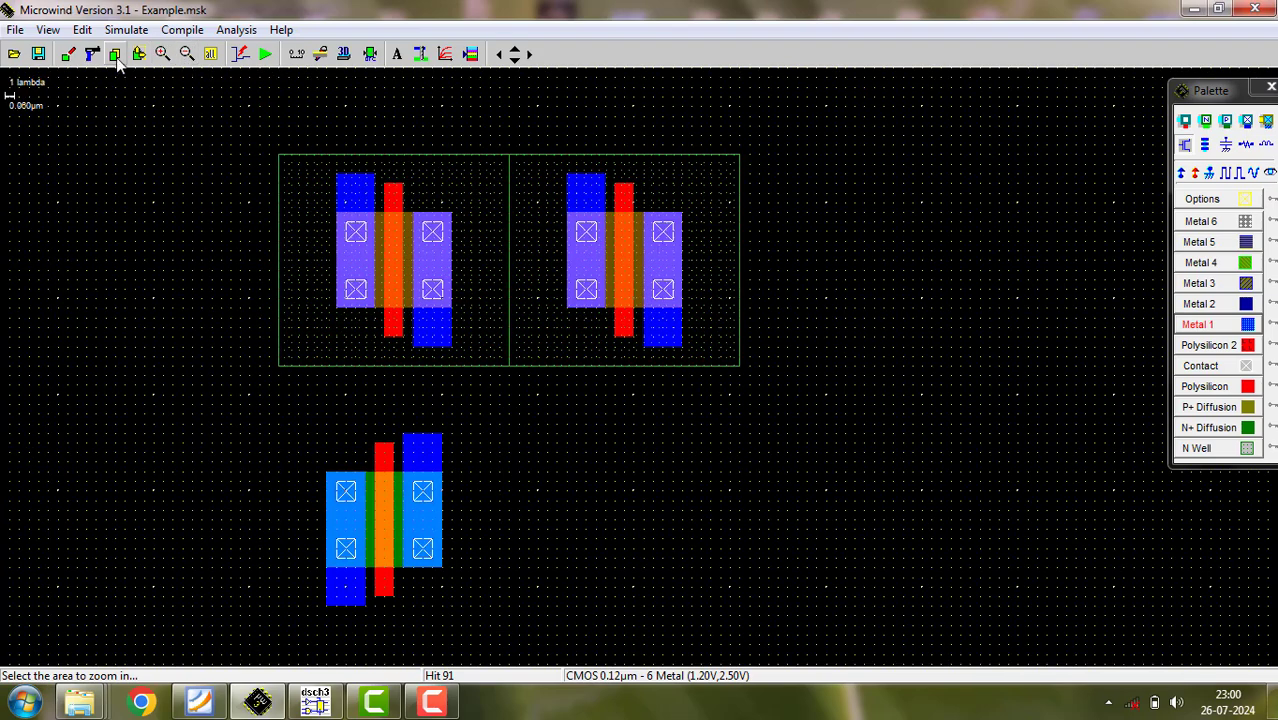
left_click(139, 54)
left_click(324, 466)
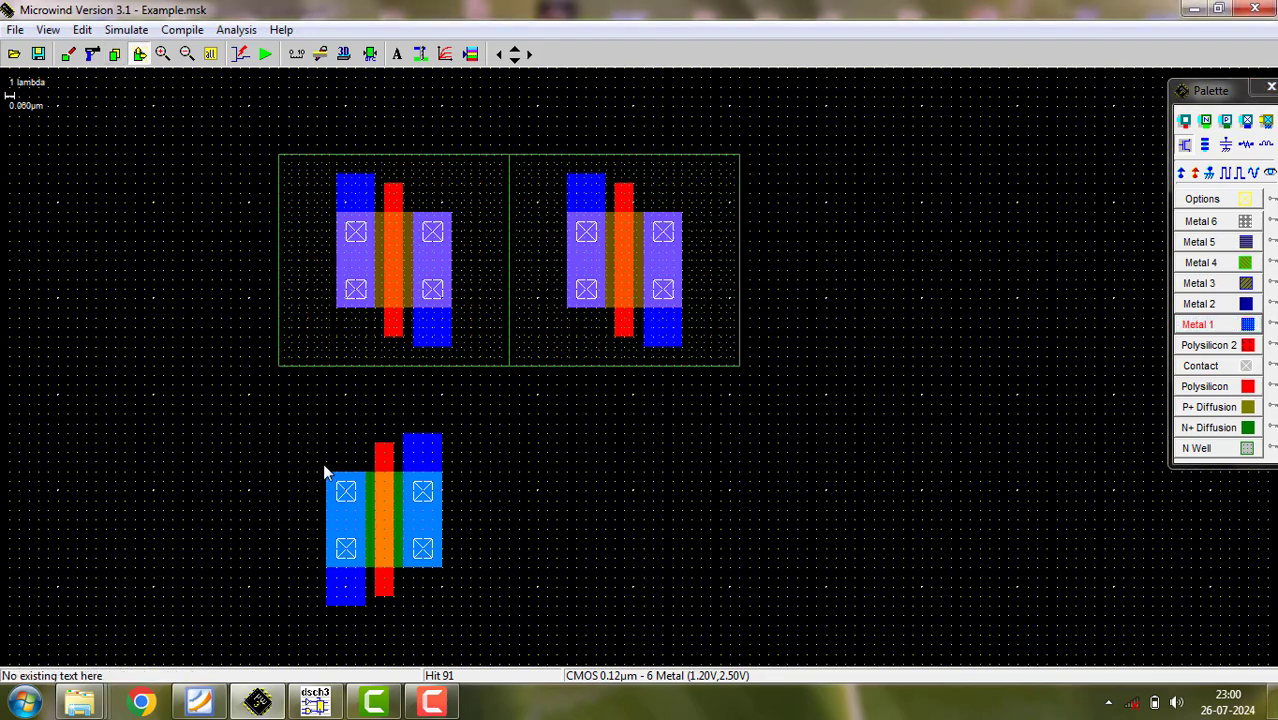
left_click_drag(507, 649, 509, 643)
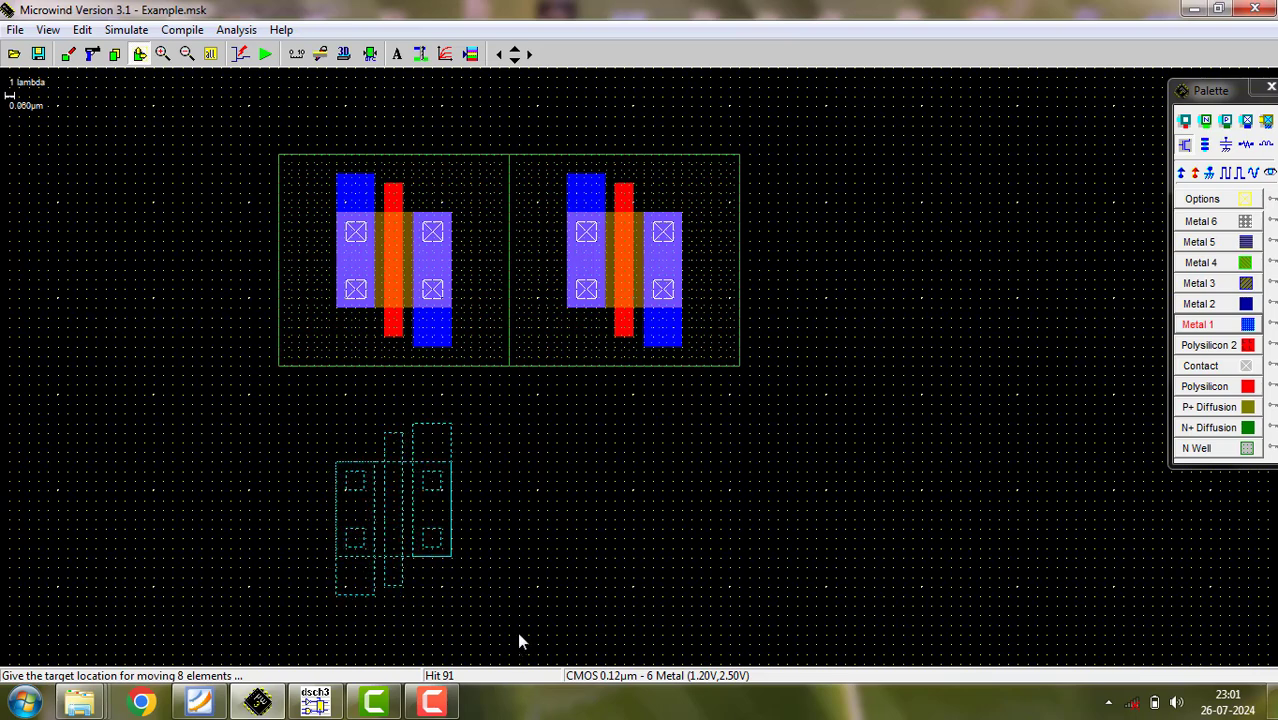
left_click(517, 632)
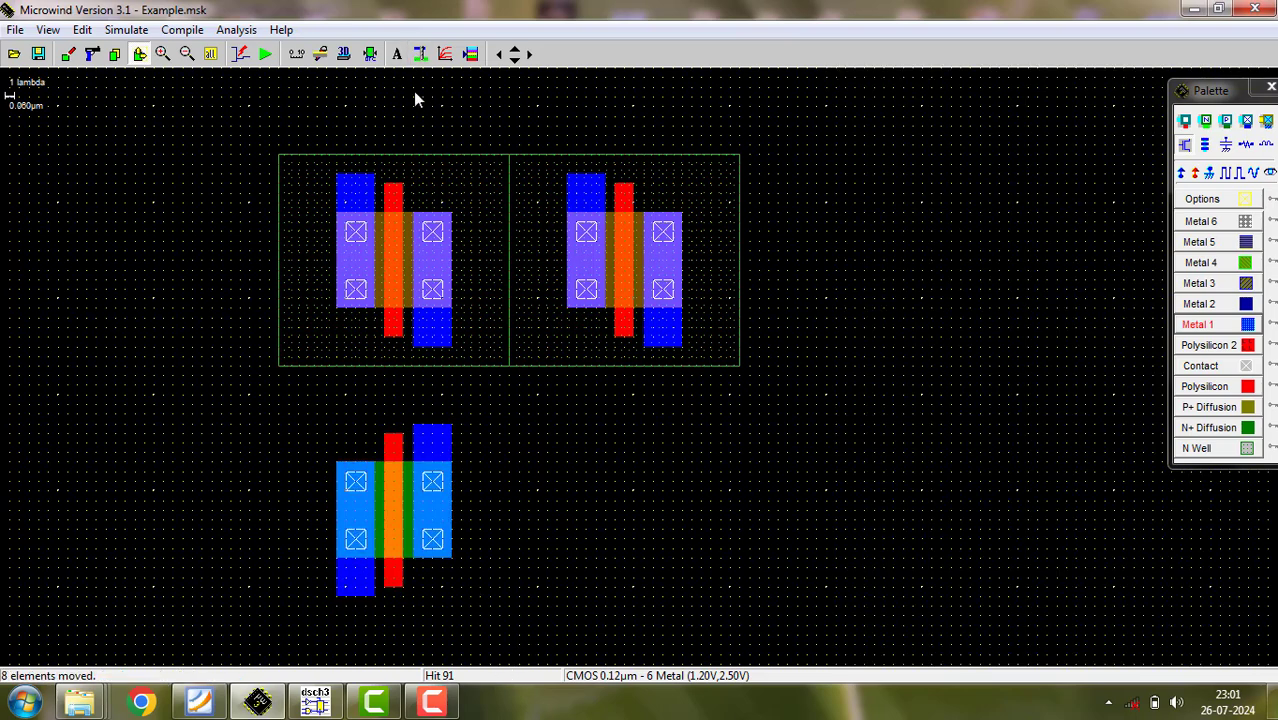
left_click(370, 57)
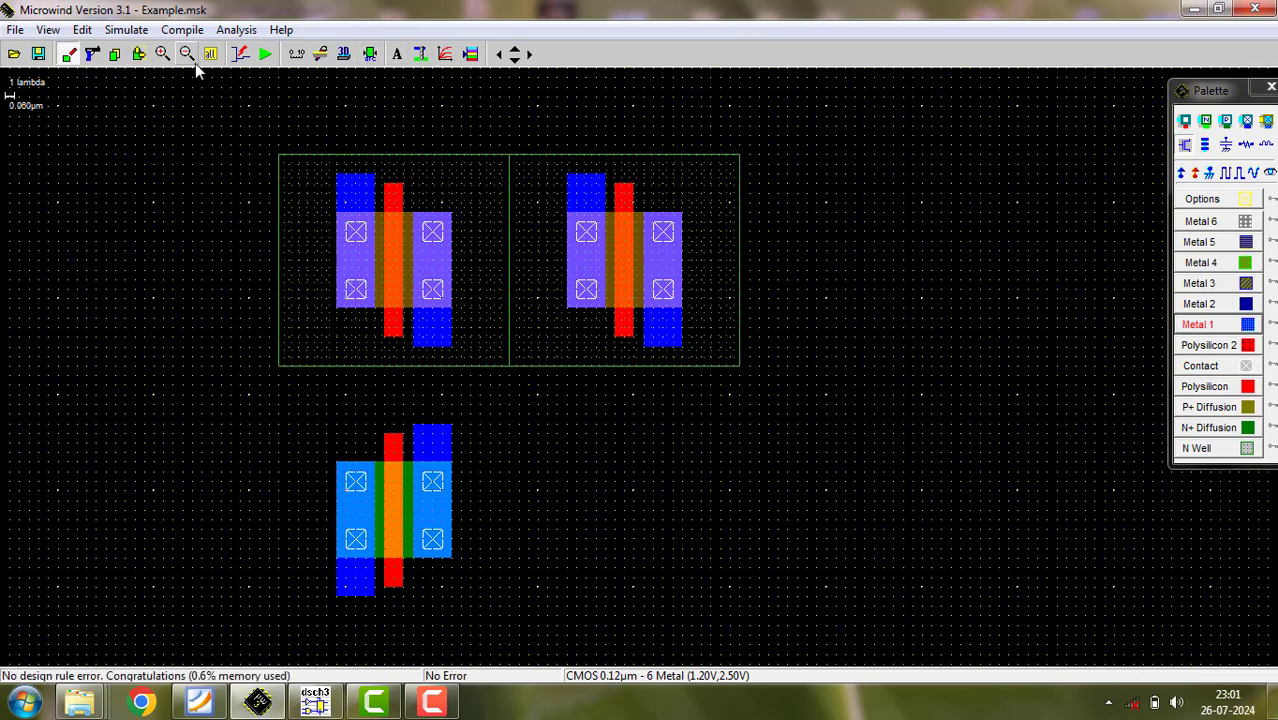
- Generate a second single-finger nMOS device, 0.600 µm wide and 0.120 µm long, to the right of the first nMOS, consulting the DSCH schematic
left_click(1185, 147)
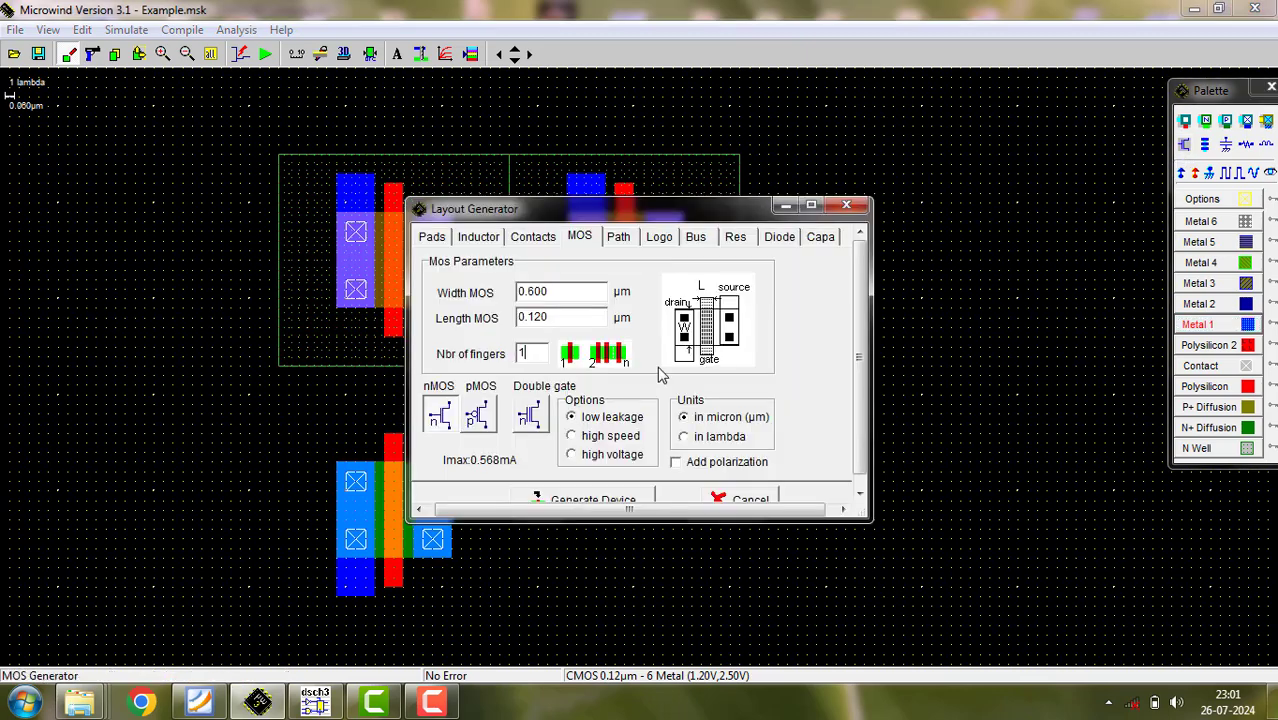
left_click(531, 291)
left_click_drag(533, 291, 517, 291)
left_click(315, 702)
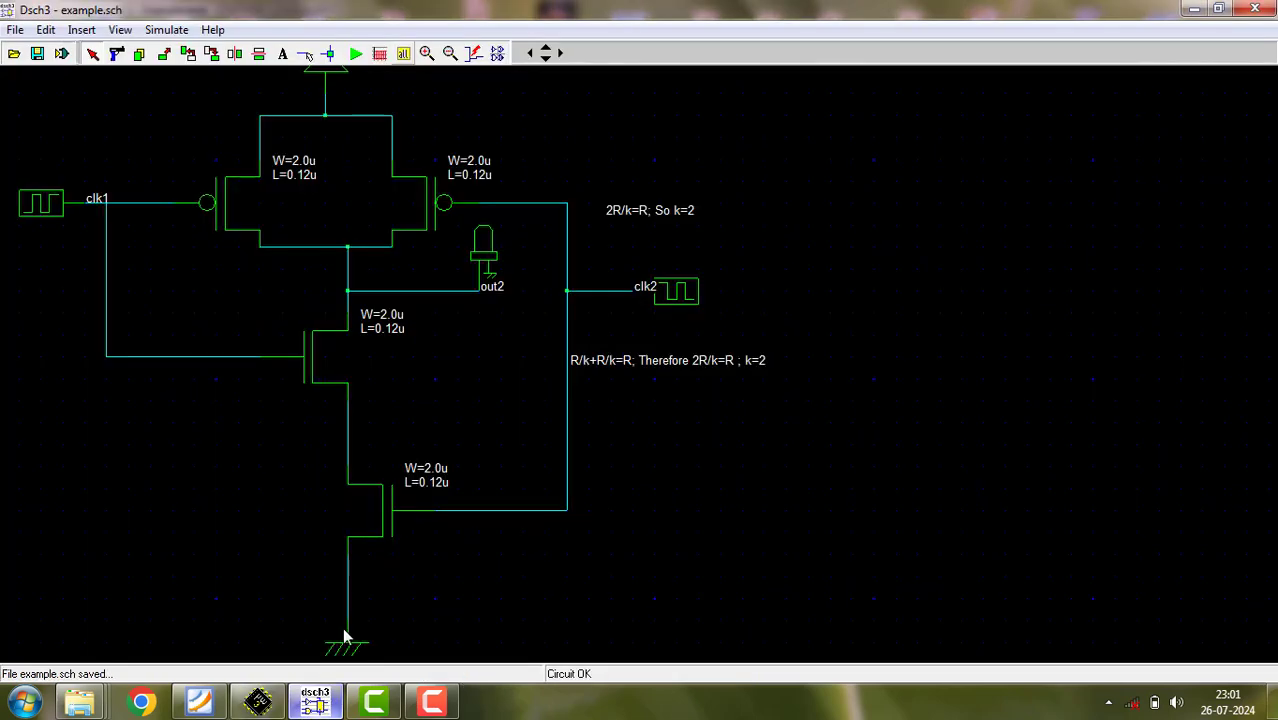
left_click(433, 705)
left_click(433, 705)
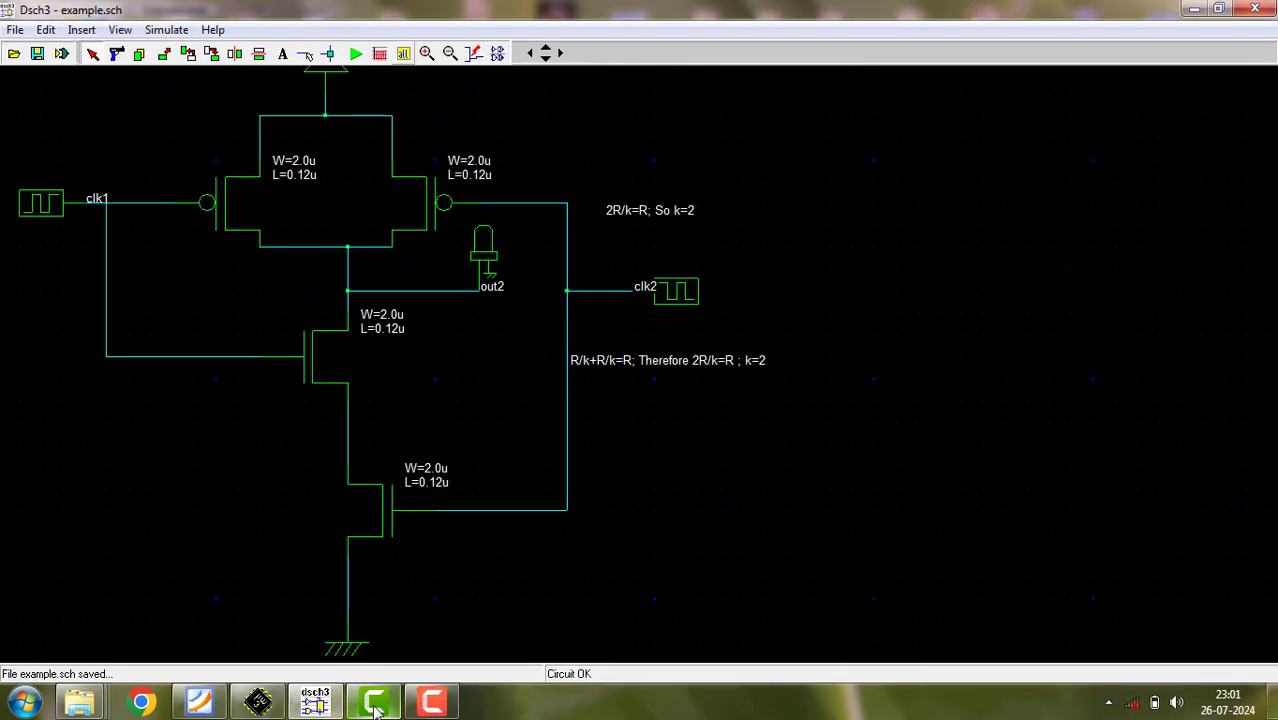
left_click(260, 706)
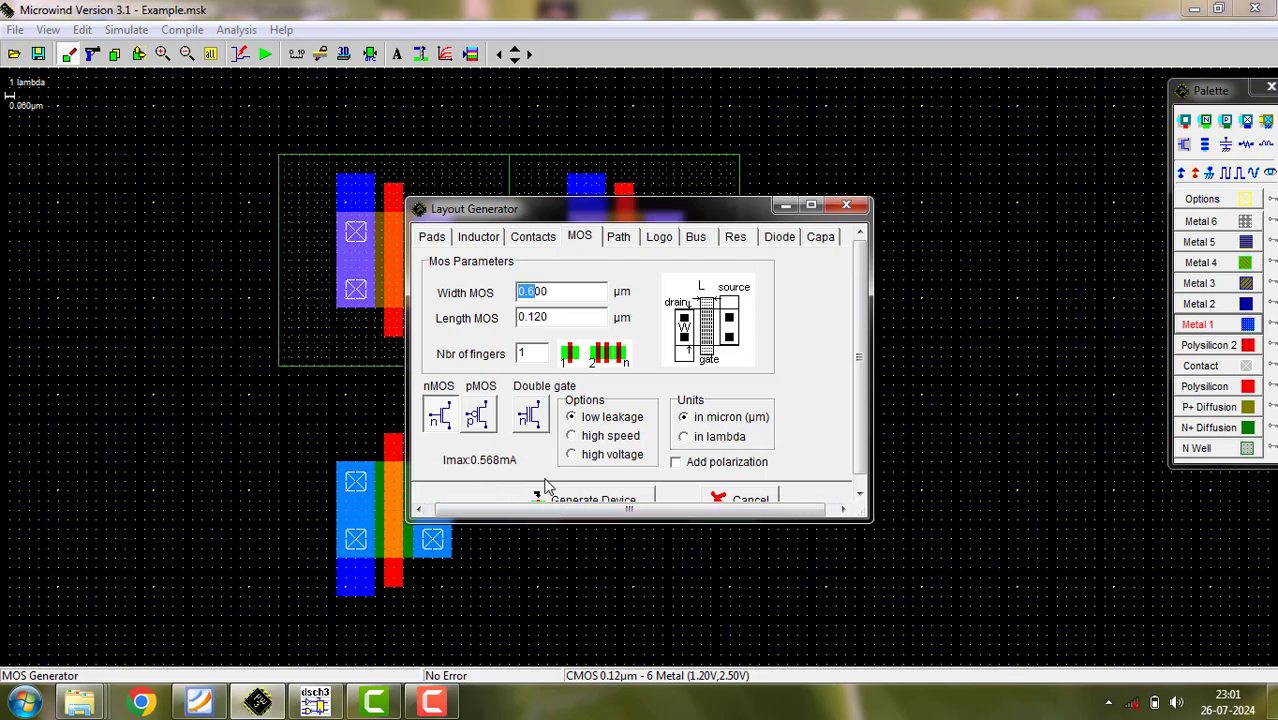
left_click(596, 499)
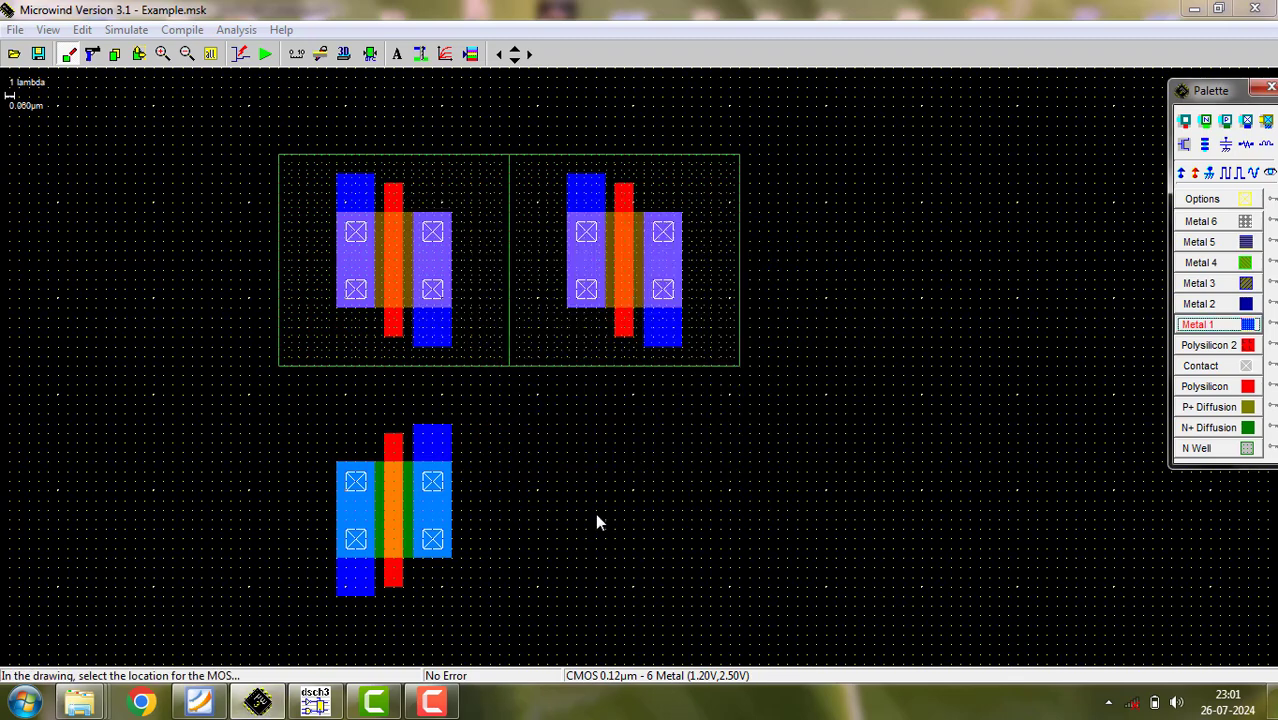
left_click(663, 546)
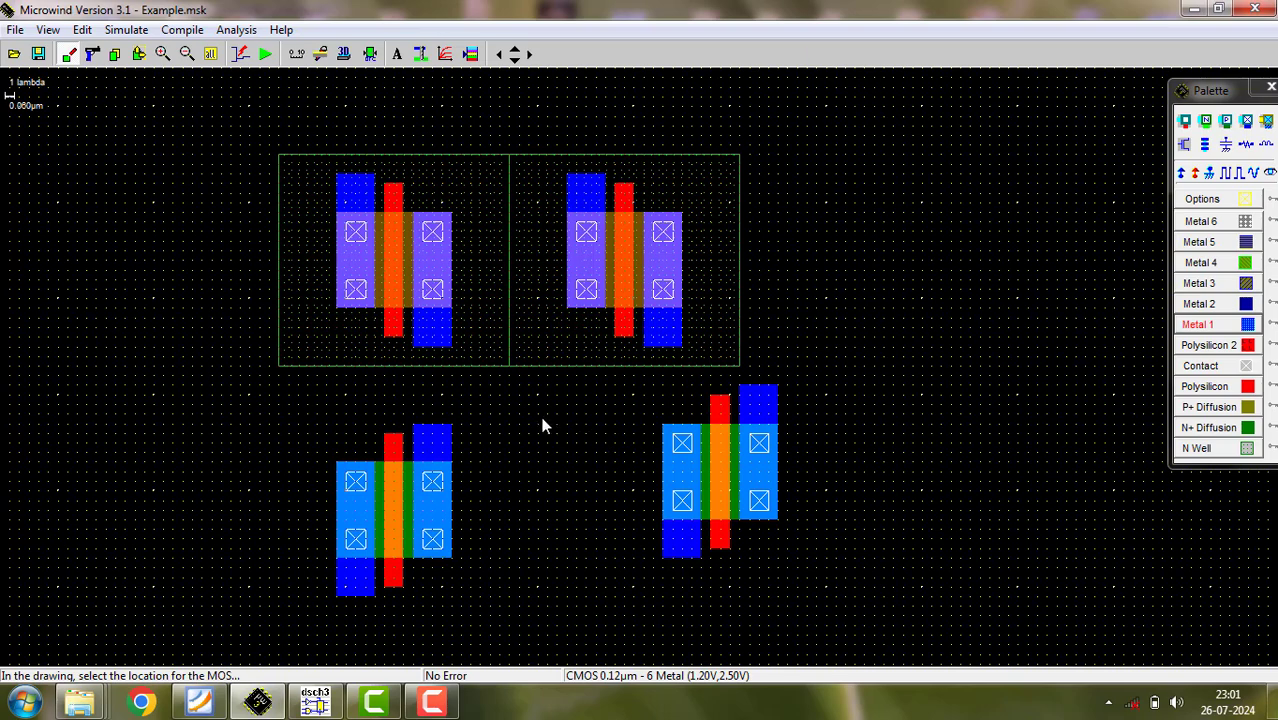
- Move the second nMOS device below the right pMOS device, level with the first nMOS
left_click(139, 54)
left_click_drag(627, 385, 883, 587)
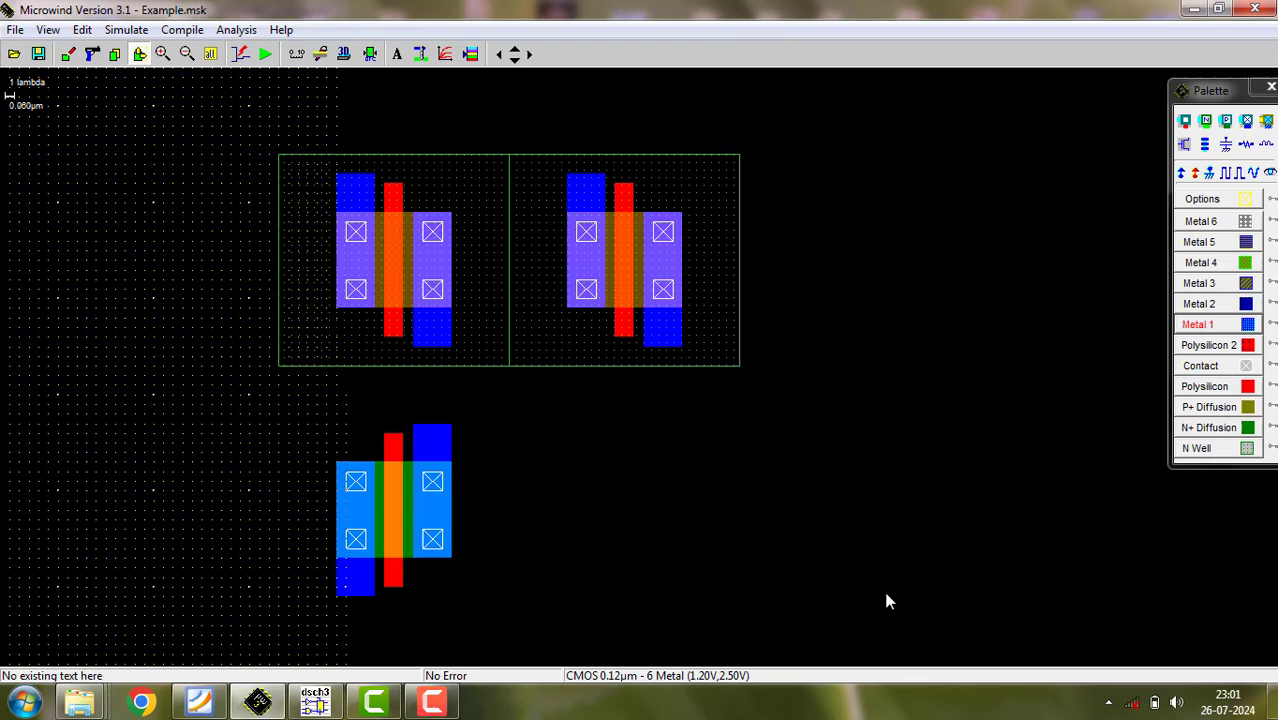
left_click(796, 627)
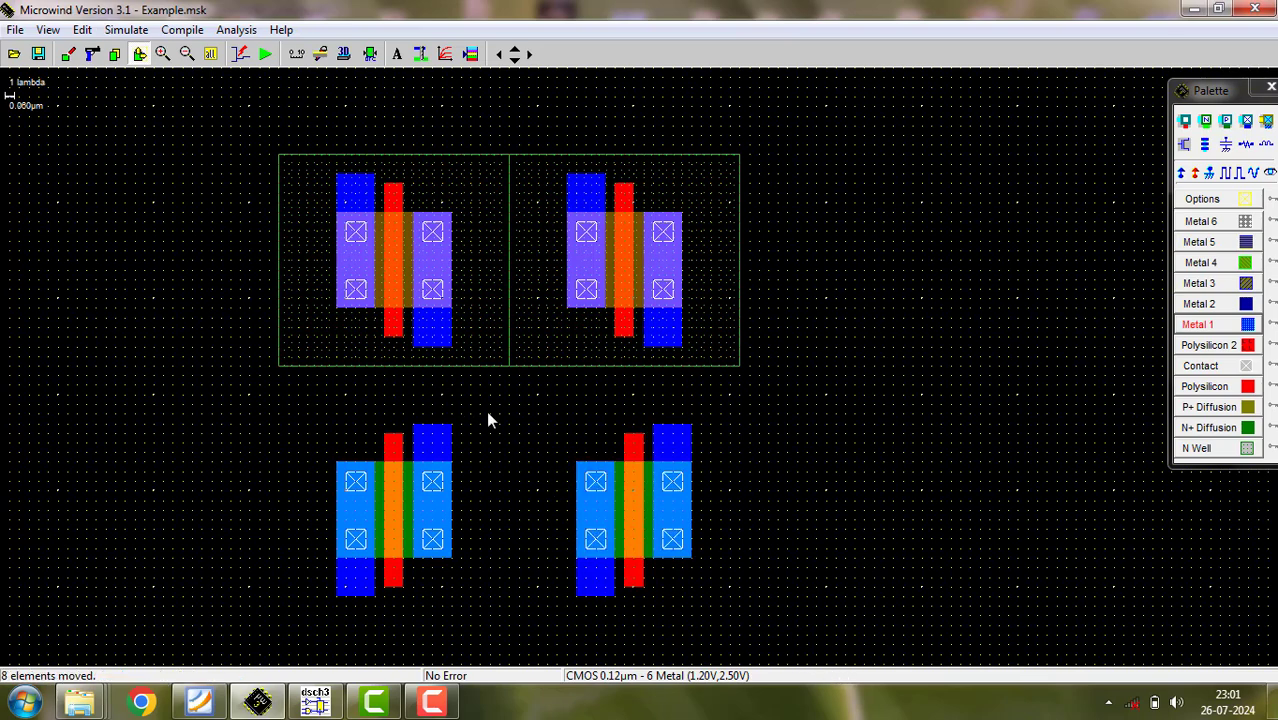
left_click_drag(547, 433, 729, 637)
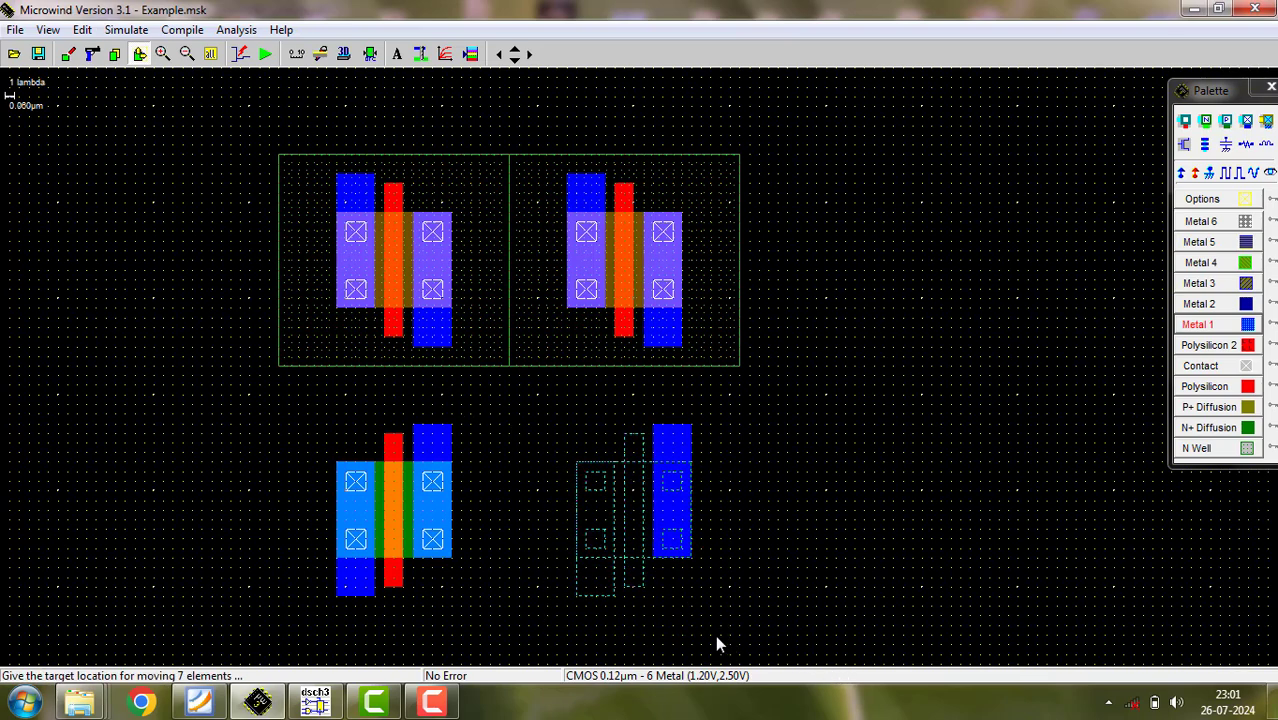
key("Escape")
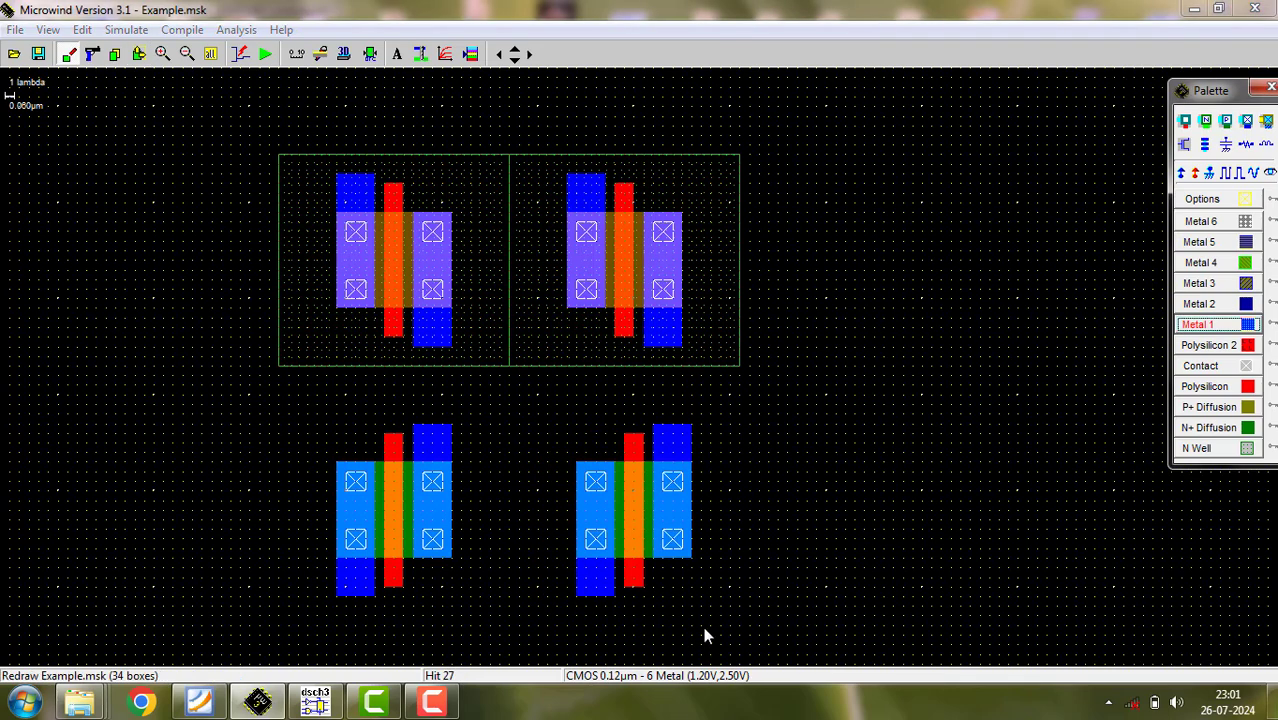
left_click_drag(519, 395, 765, 636)
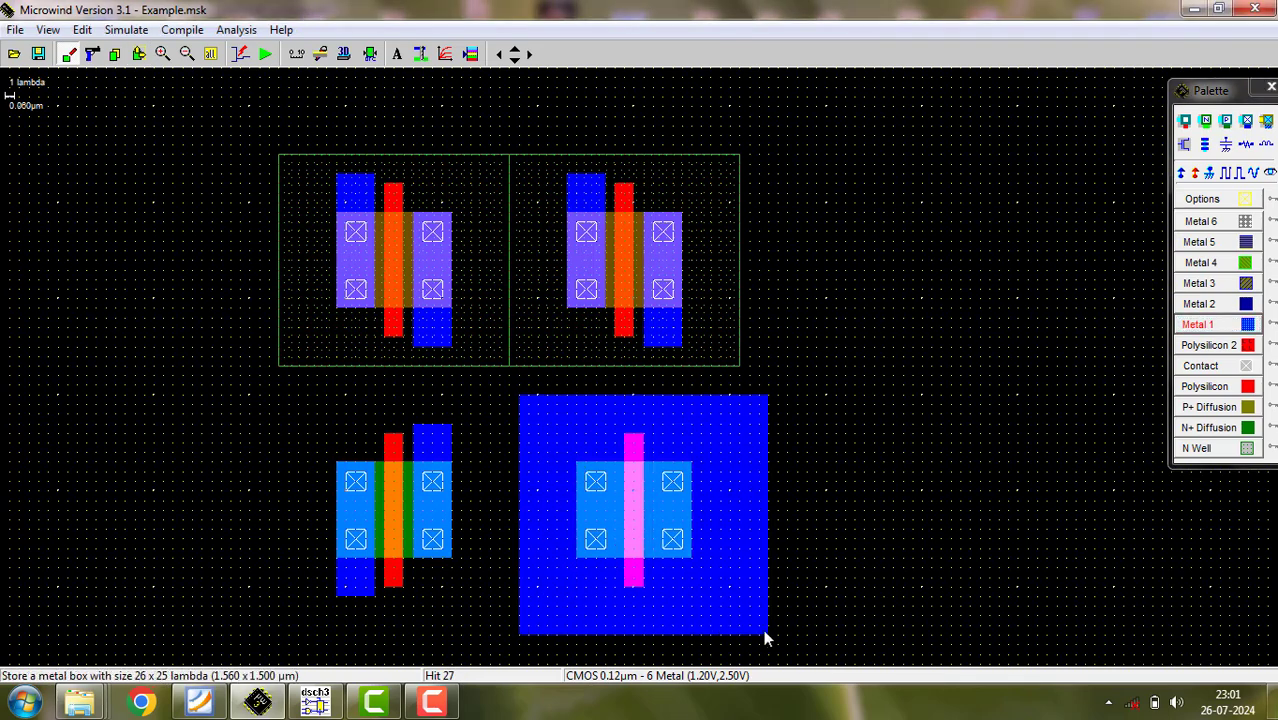
left_click(80, 32)
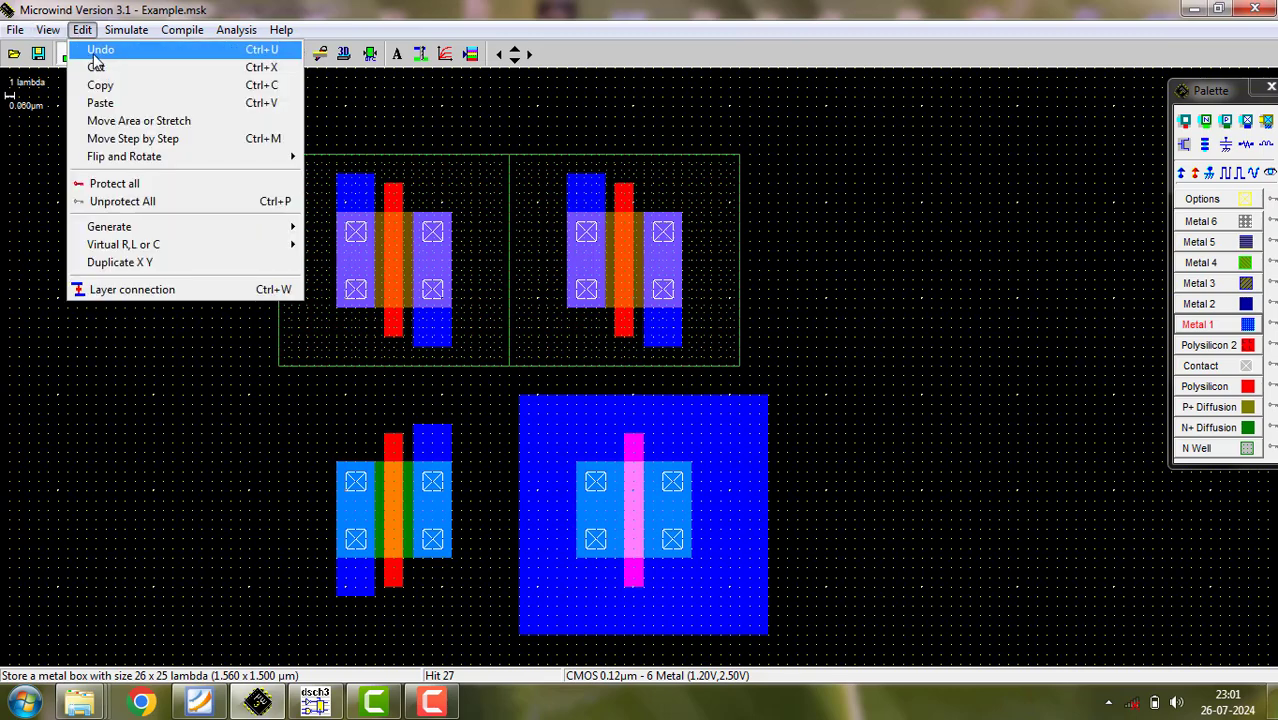
left_click(96, 54)
- Shift the second nMOS device left so its polysilicon gate aligns with the right pMOS gate
left_click(139, 54)
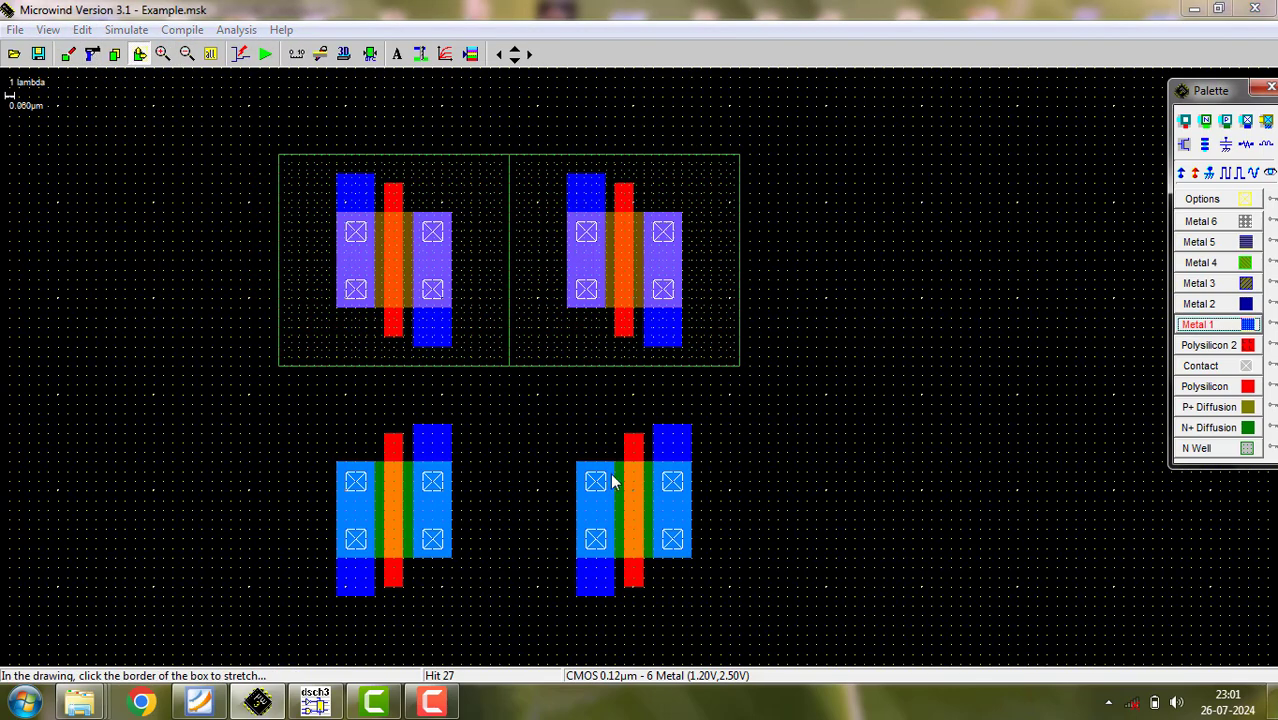
left_click_drag(541, 397, 770, 640)
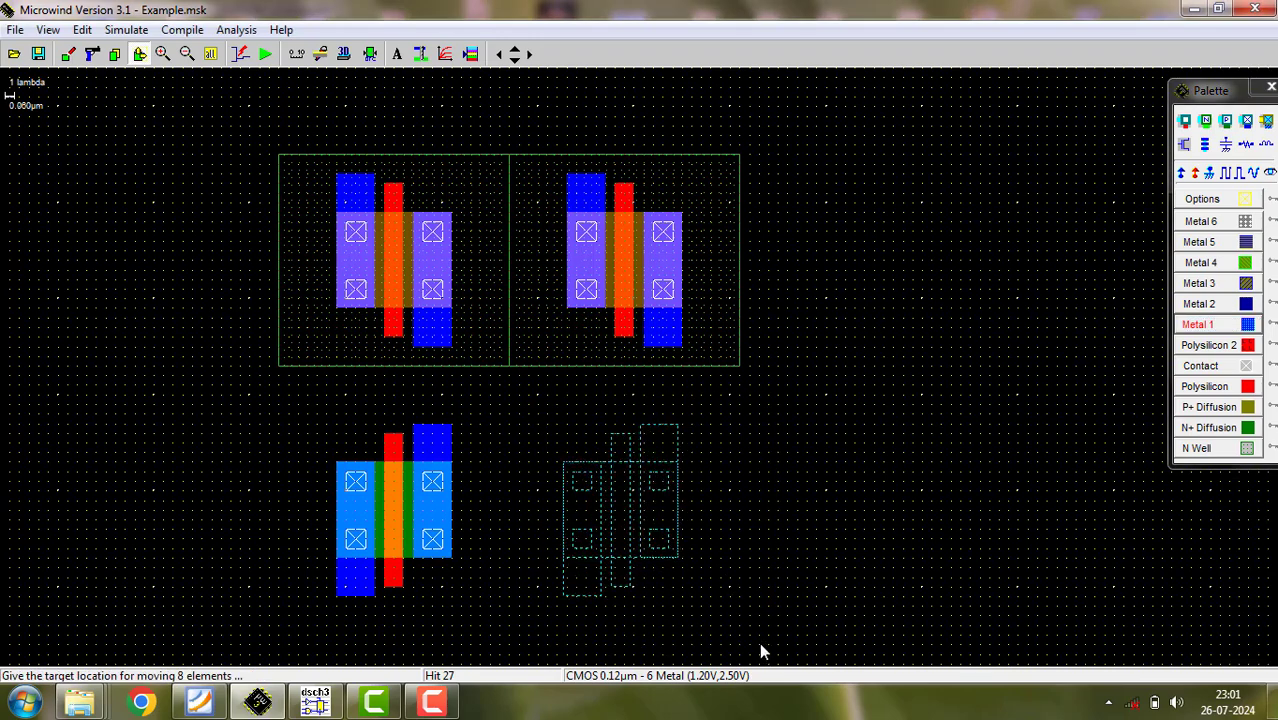
left_click(760, 645)
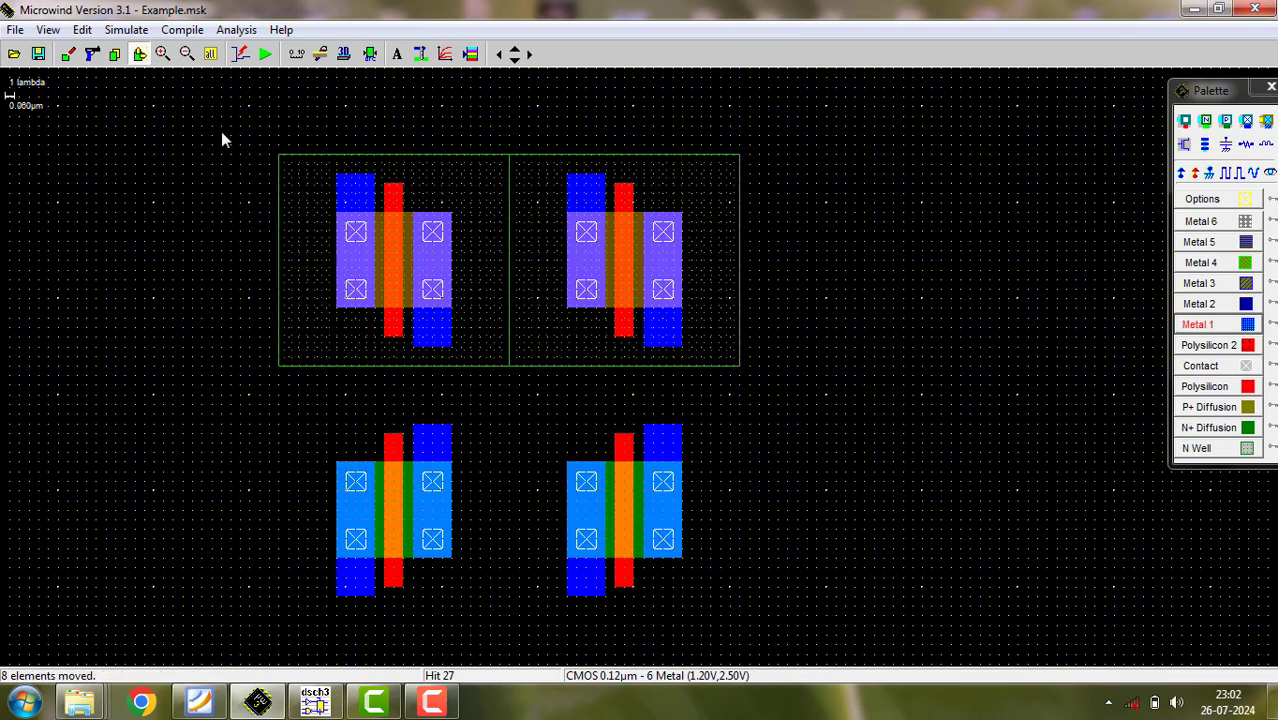
- Stretch the left nMOS polysilicon gate up to join the left pMOS gate, then compare the gate connections with the DSCH schematic
left_click(136, 54)
left_click(395, 440)
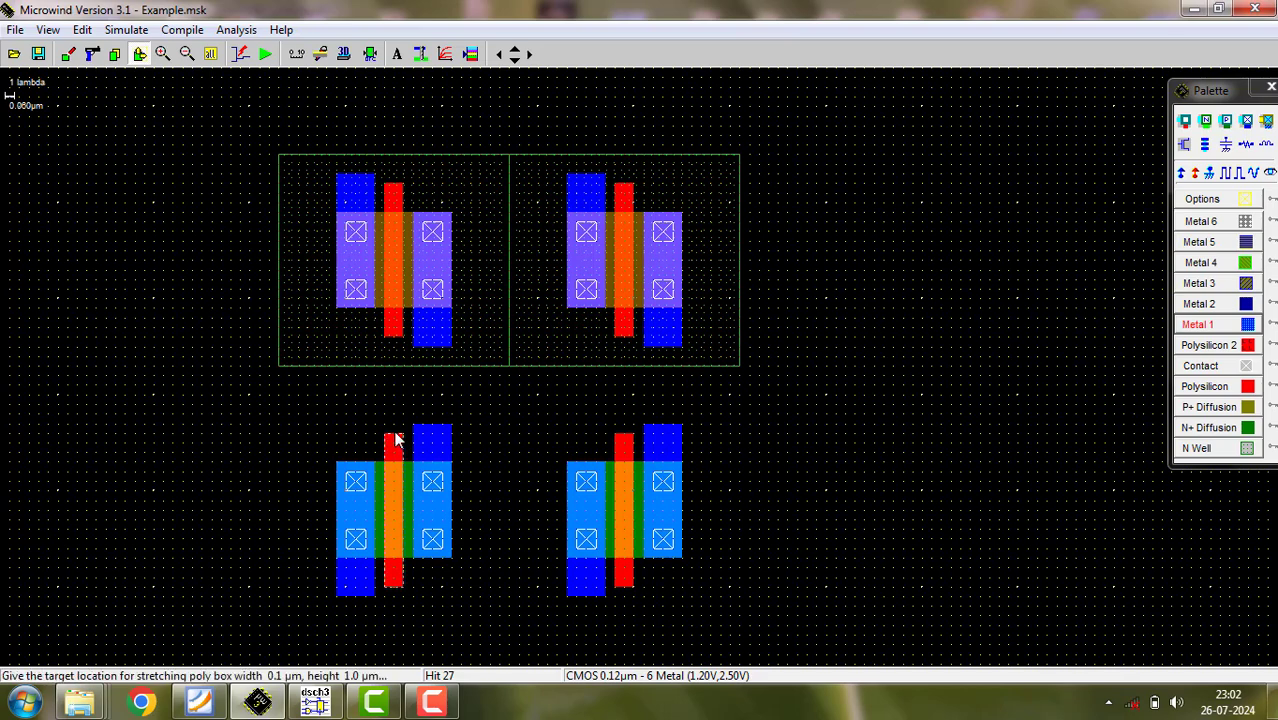
left_click(397, 342)
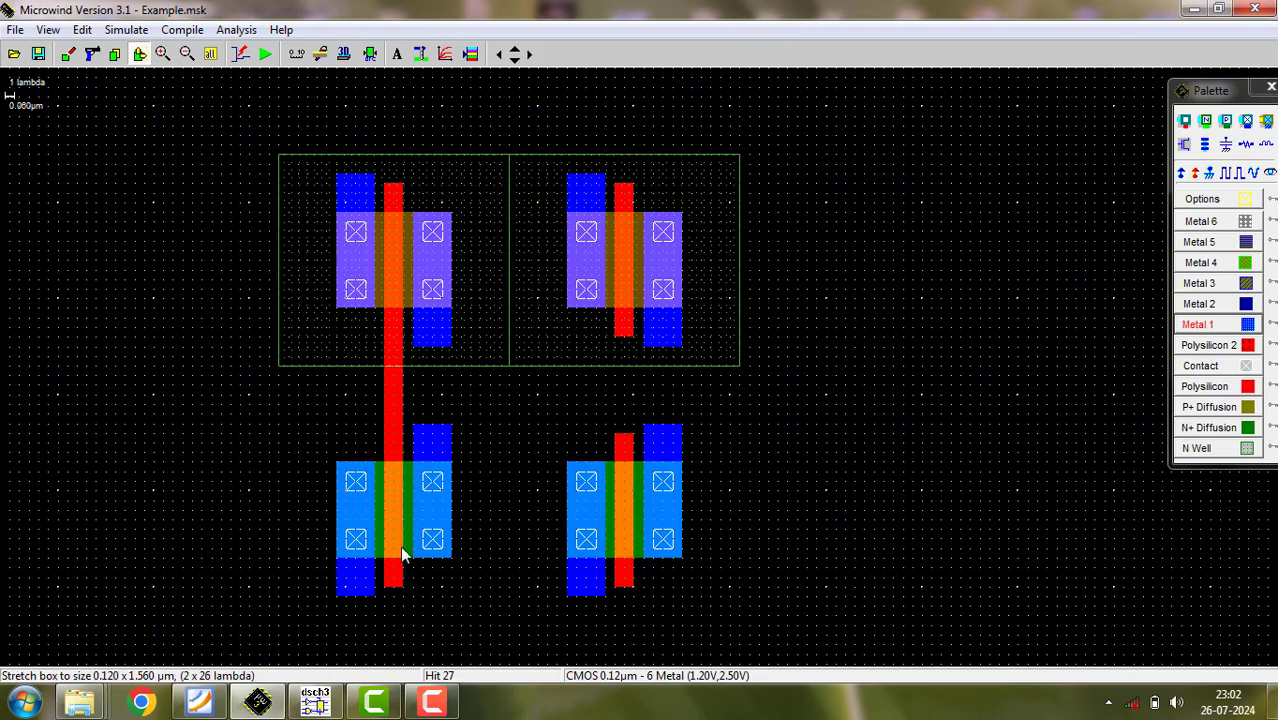
left_click(315, 703)
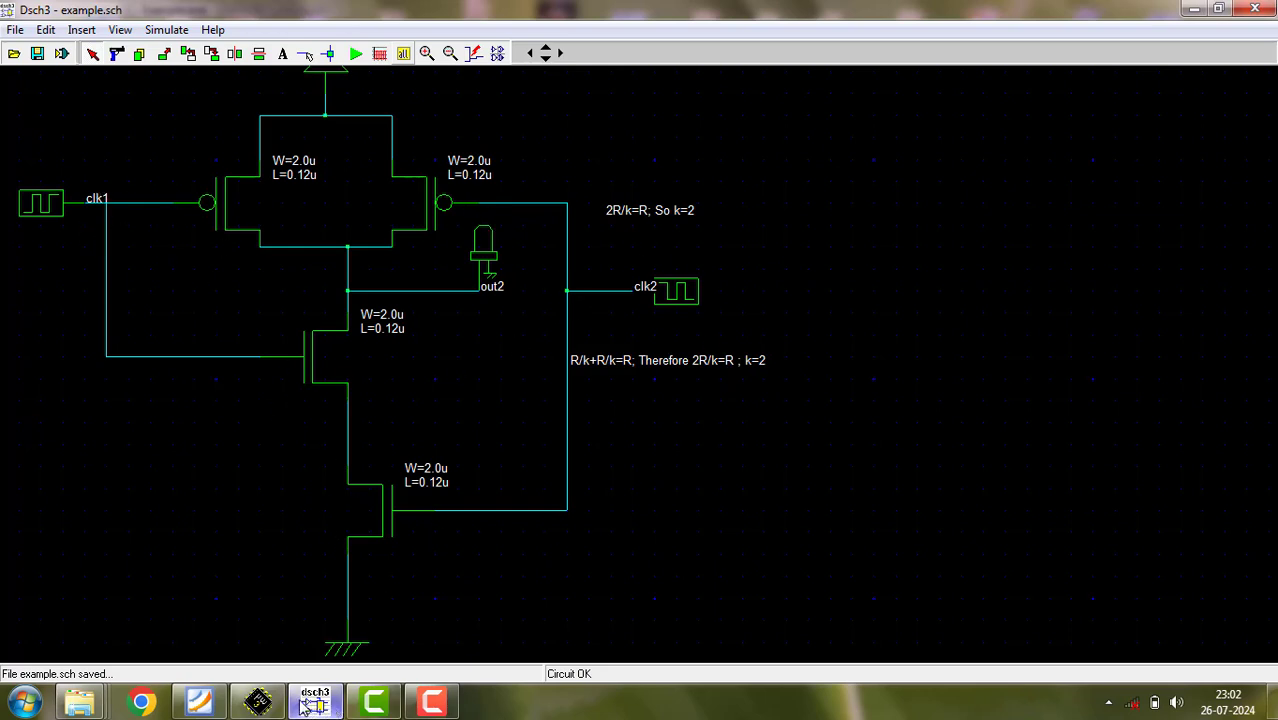
mouse_move(313, 708)
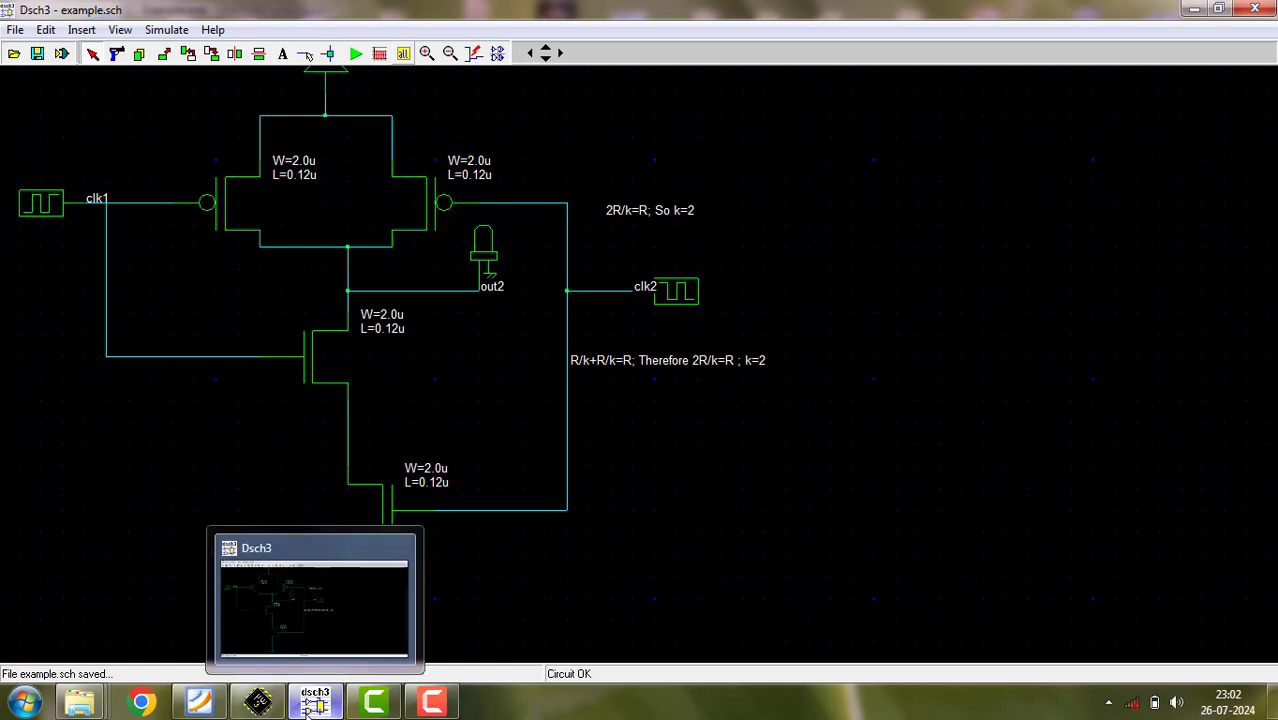
left_click(258, 702)
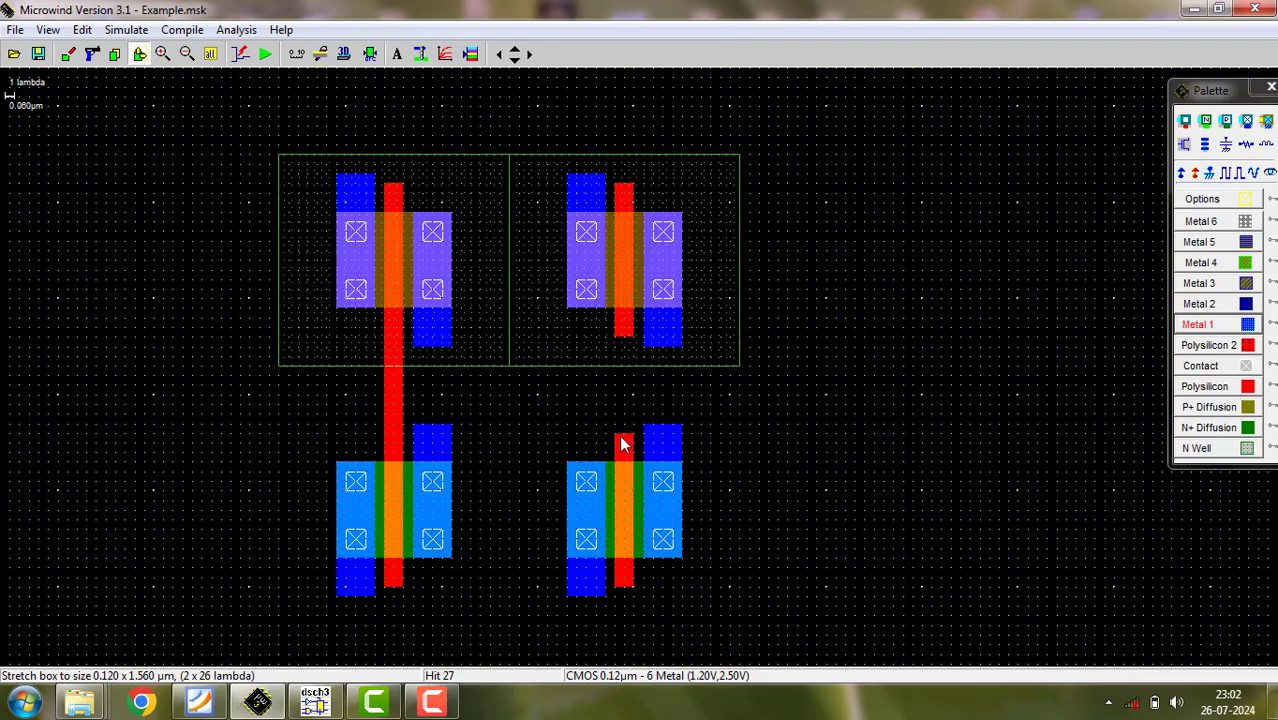
- Stretch the right nMOS polysilicon gate up to join the right pMOS gate
left_click_drag(622, 442, 625, 343)
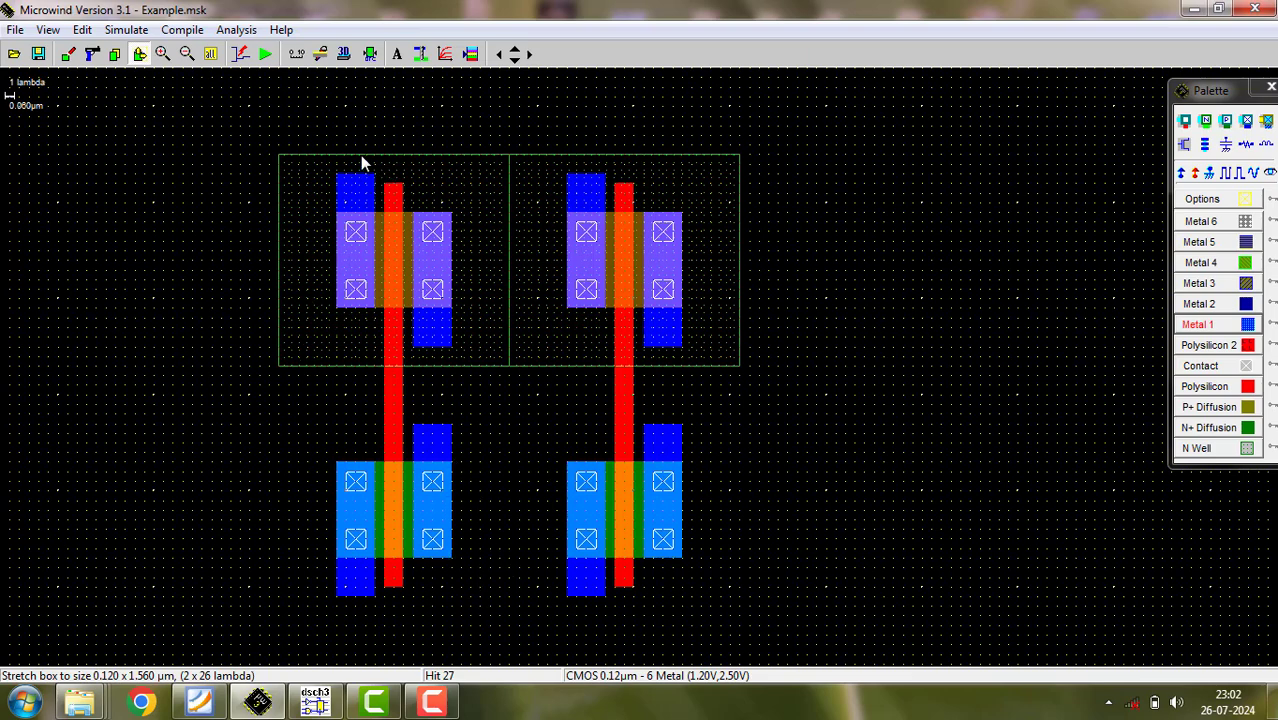
left_click(1194, 325)
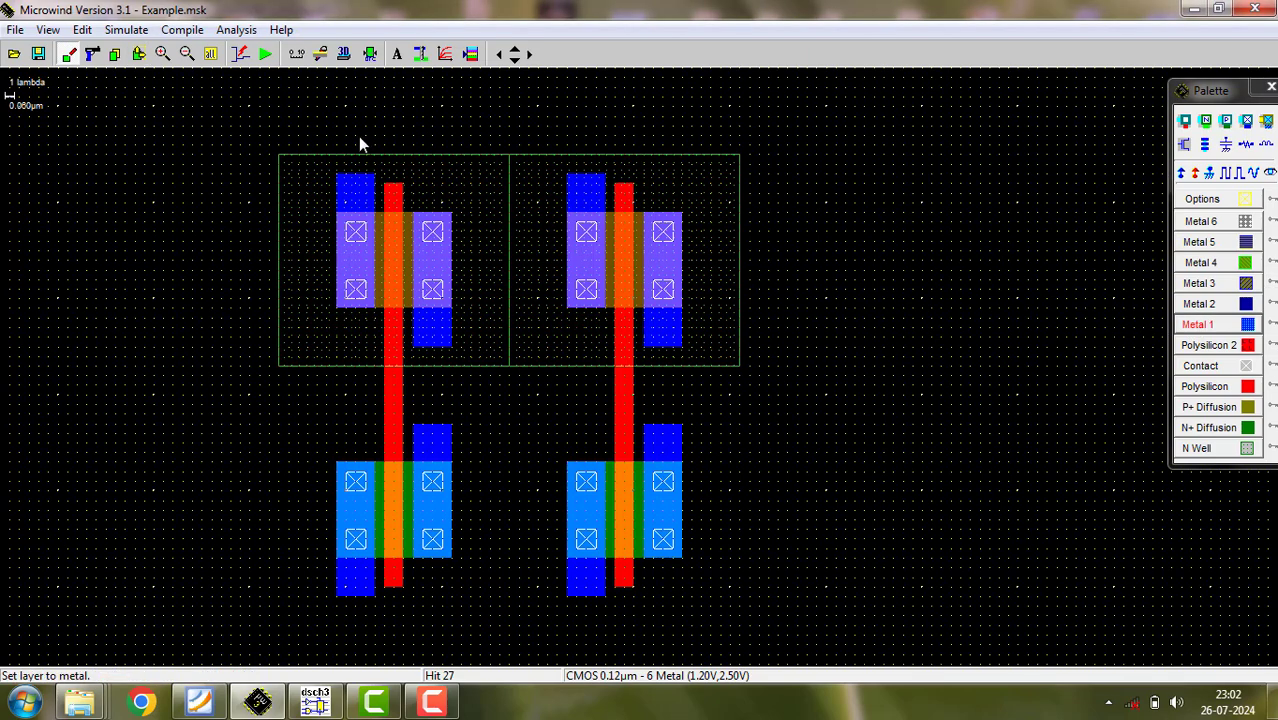
left_click_drag(334, 134, 685, 180)
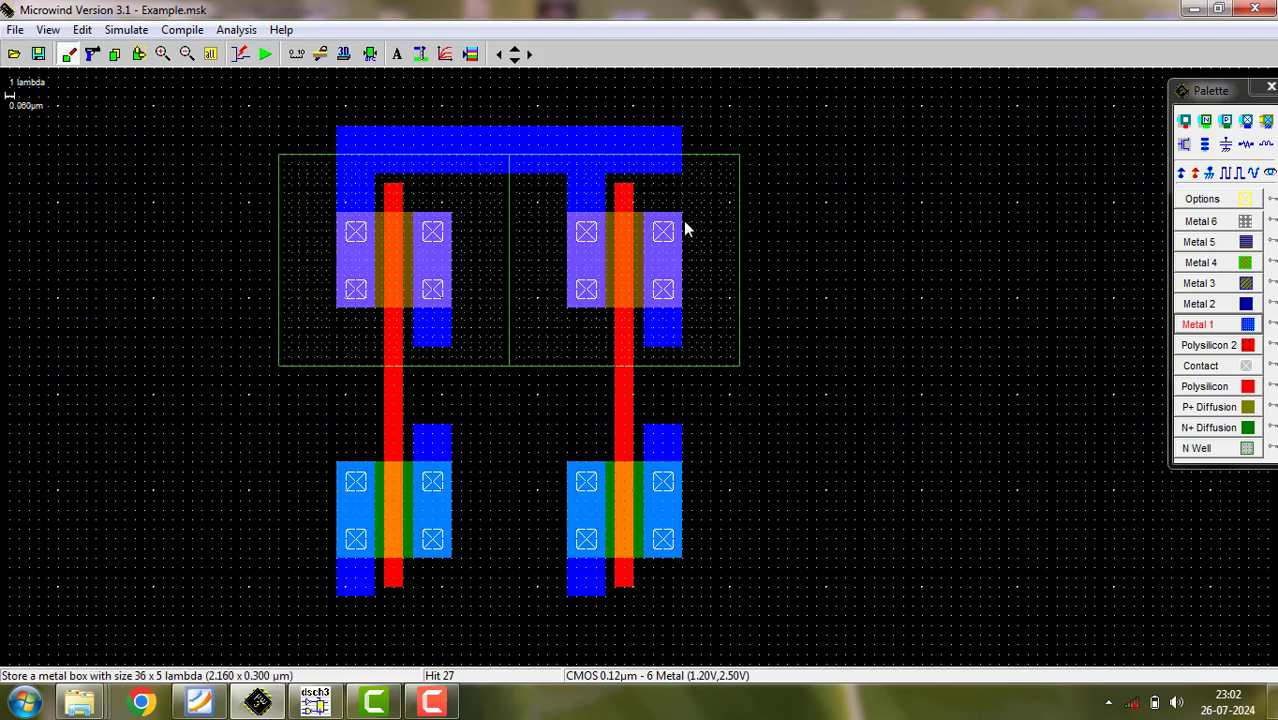
left_click(92, 54)
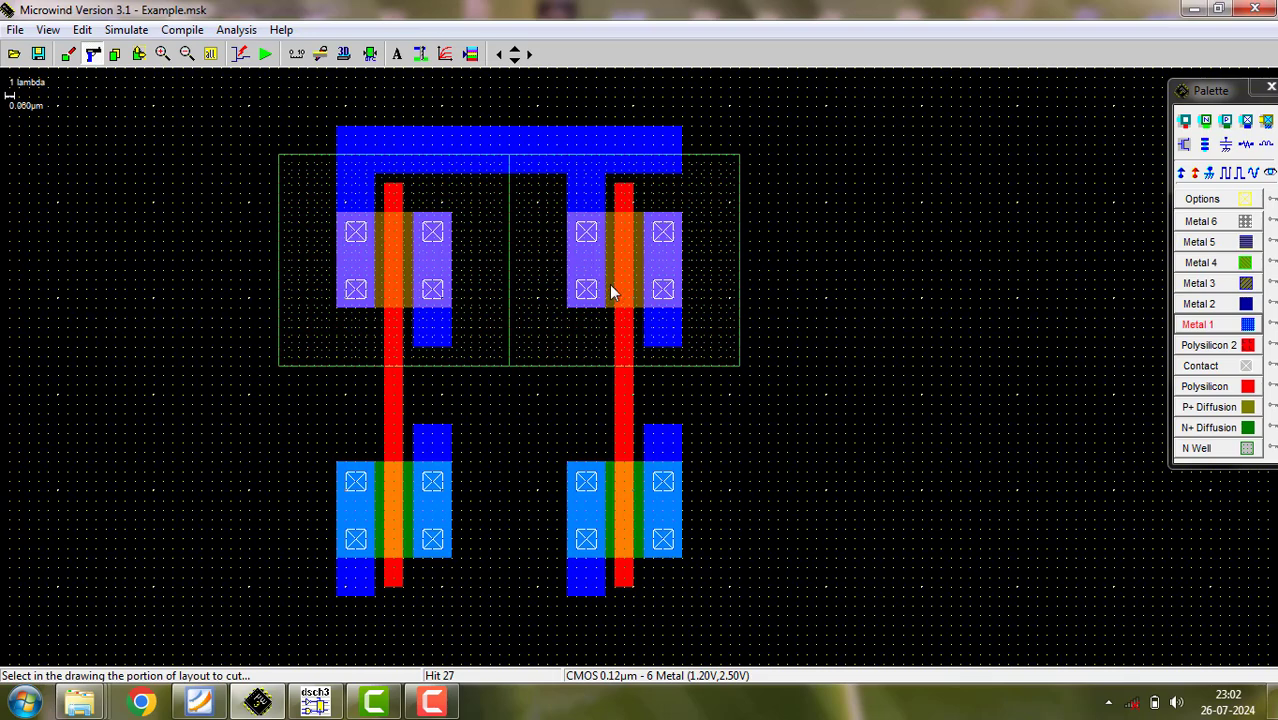
left_click(82, 29)
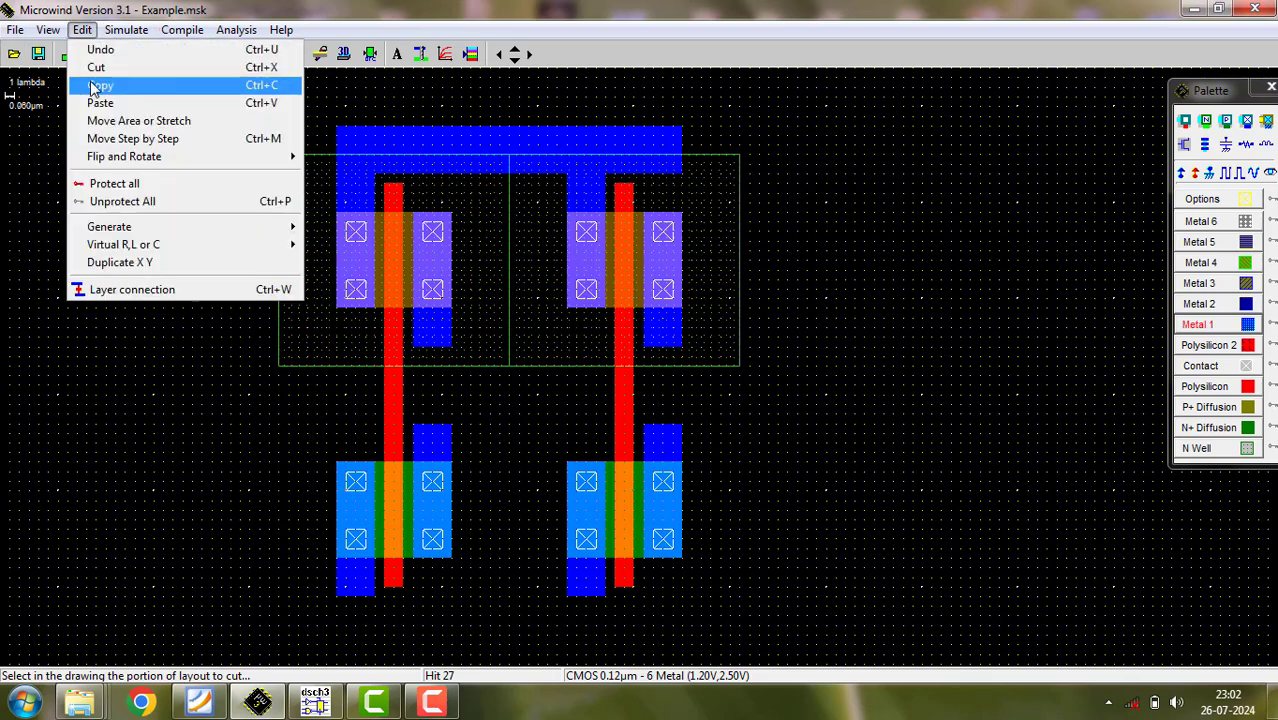
left_click(104, 49)
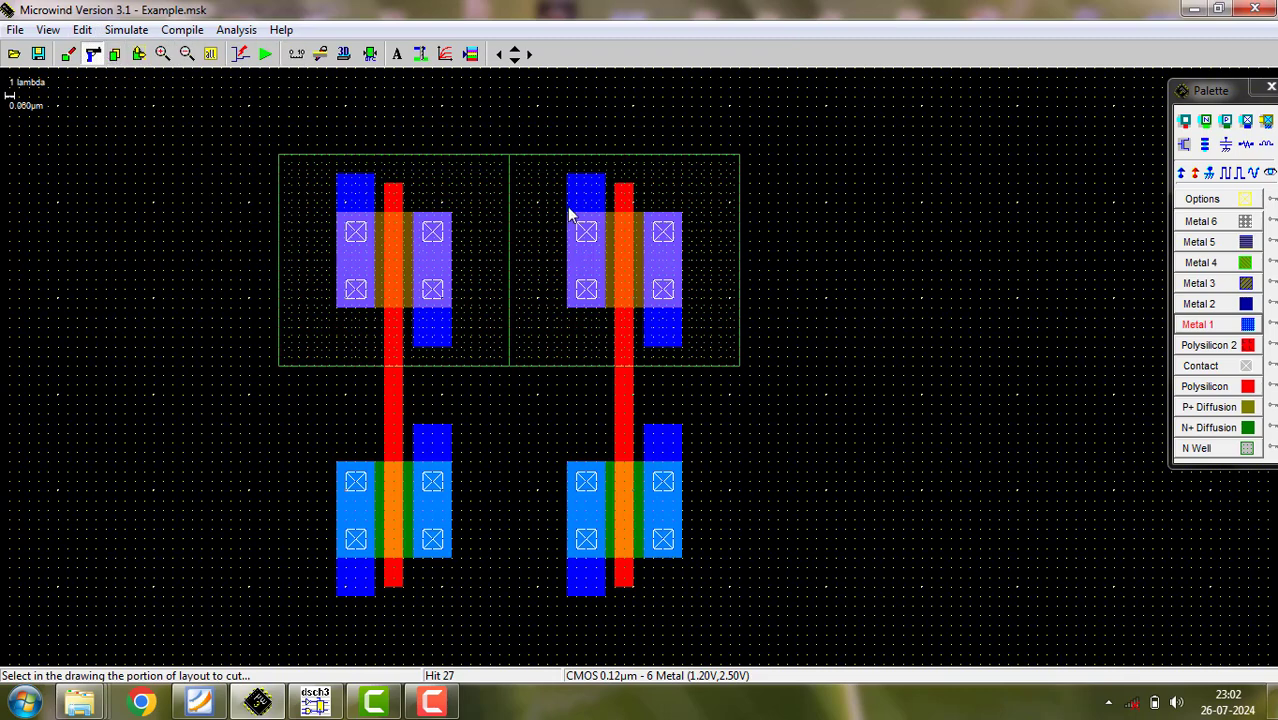
- Shrink the right pMOS upper-left metal stub and both pMOS lower-right metal stubs back to the diffusion edges
left_click(139, 54)
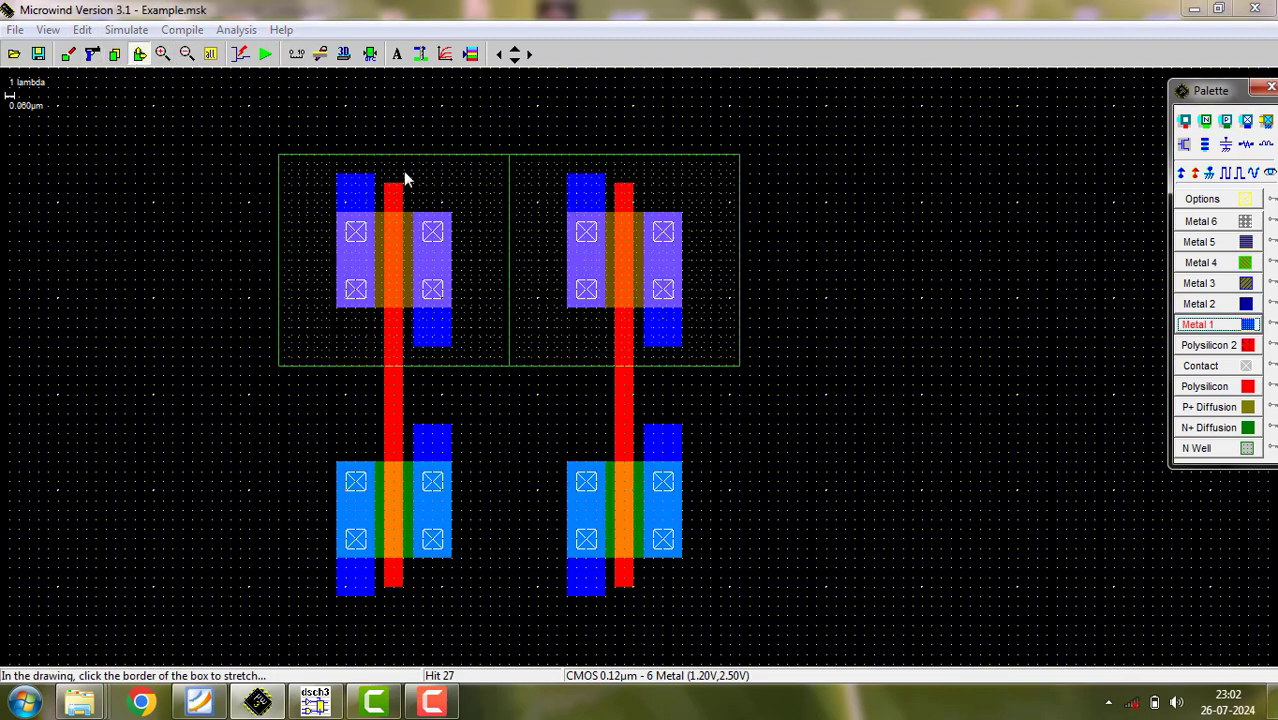
left_click(590, 194)
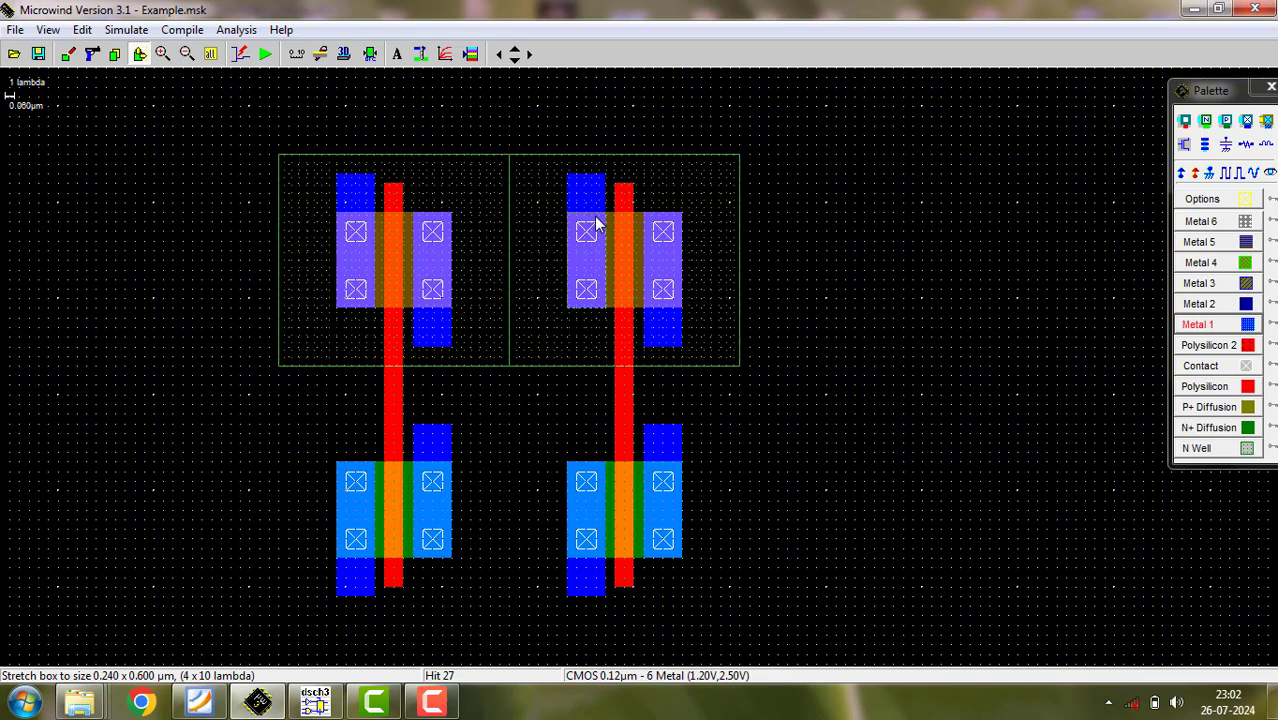
left_click(596, 224)
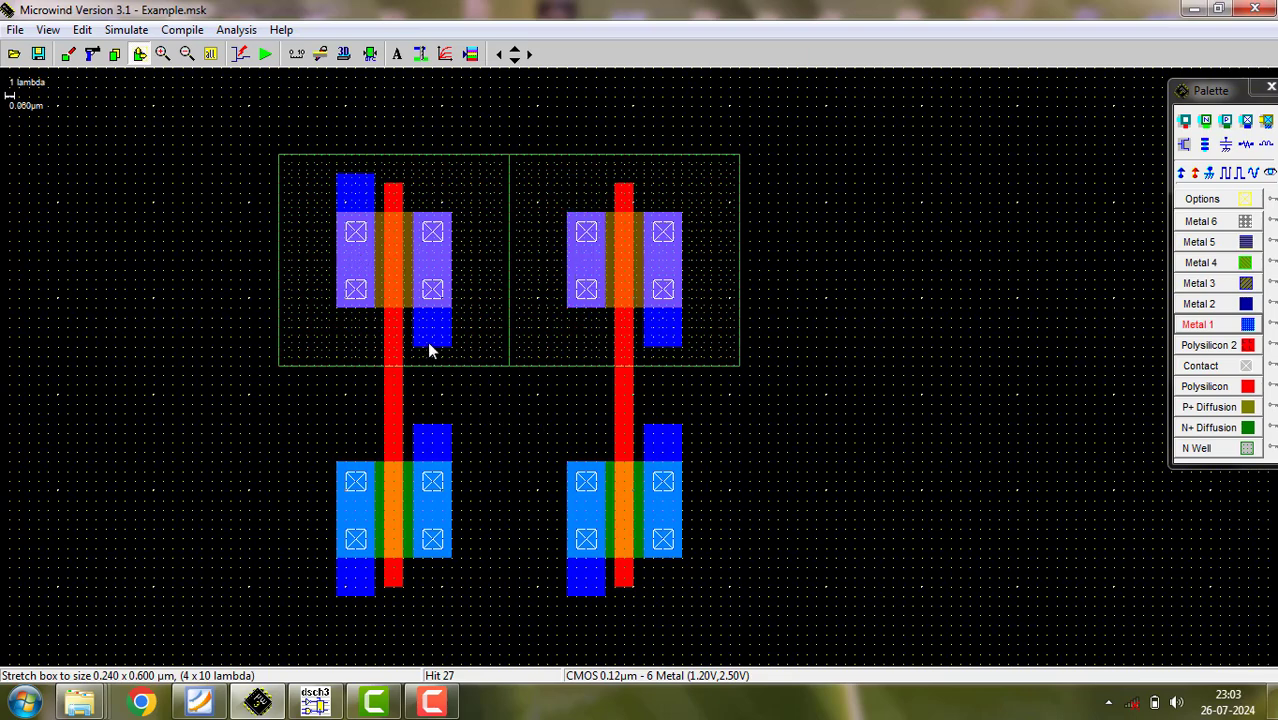
left_click_drag(429, 344, 444, 308)
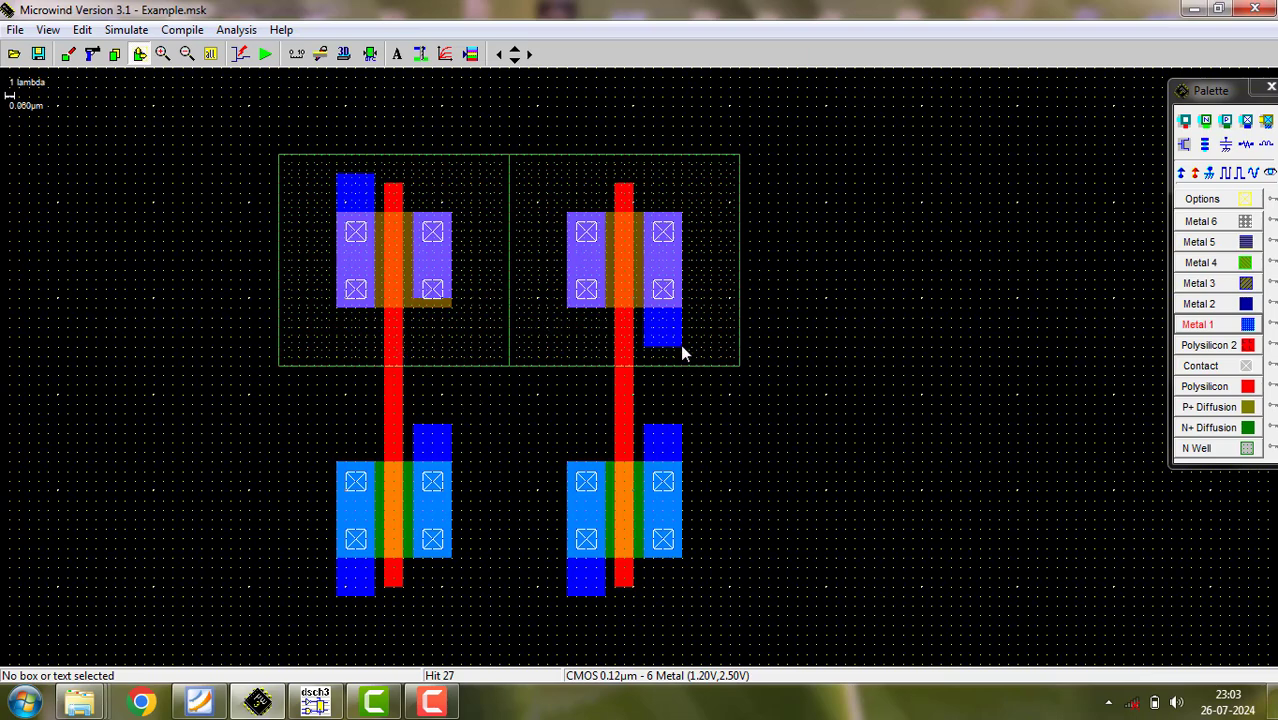
left_click_drag(675, 345, 677, 308)
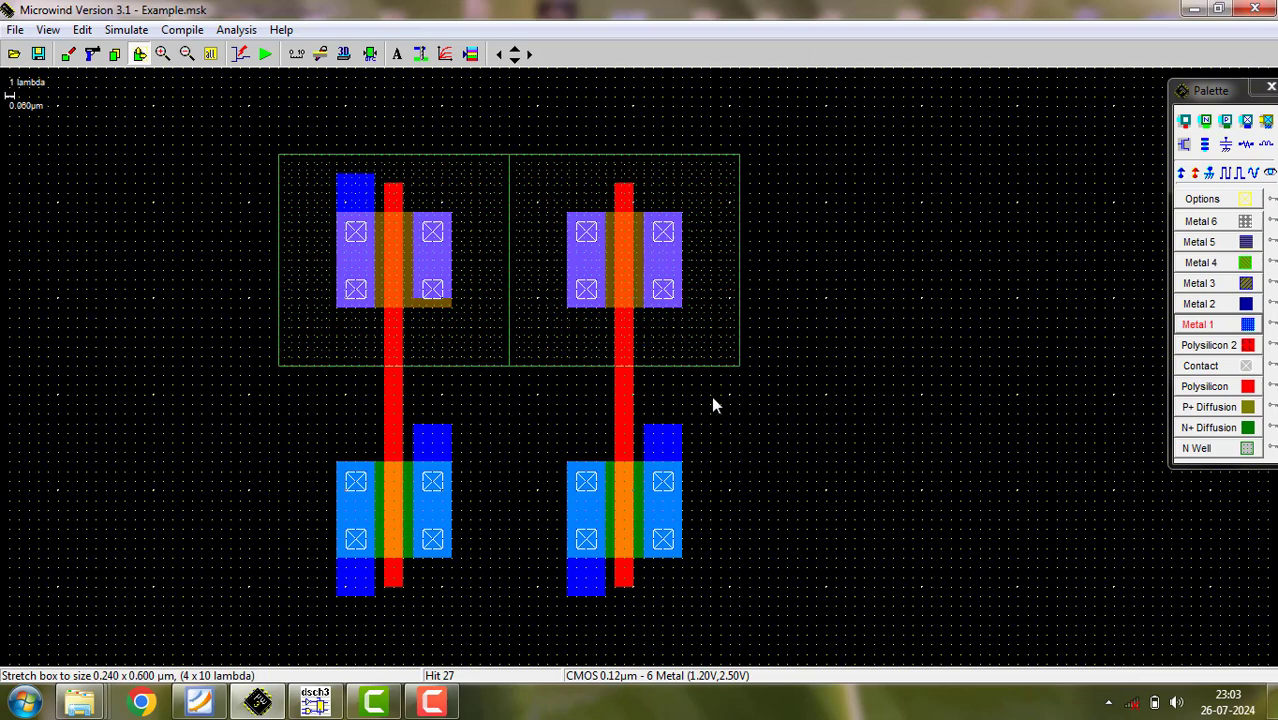
- Patch the left pMOS metal edge with Metal 1, then link the two pMOS inner terminals with a Metal 1 strip widened upward
left_click(1190, 324)
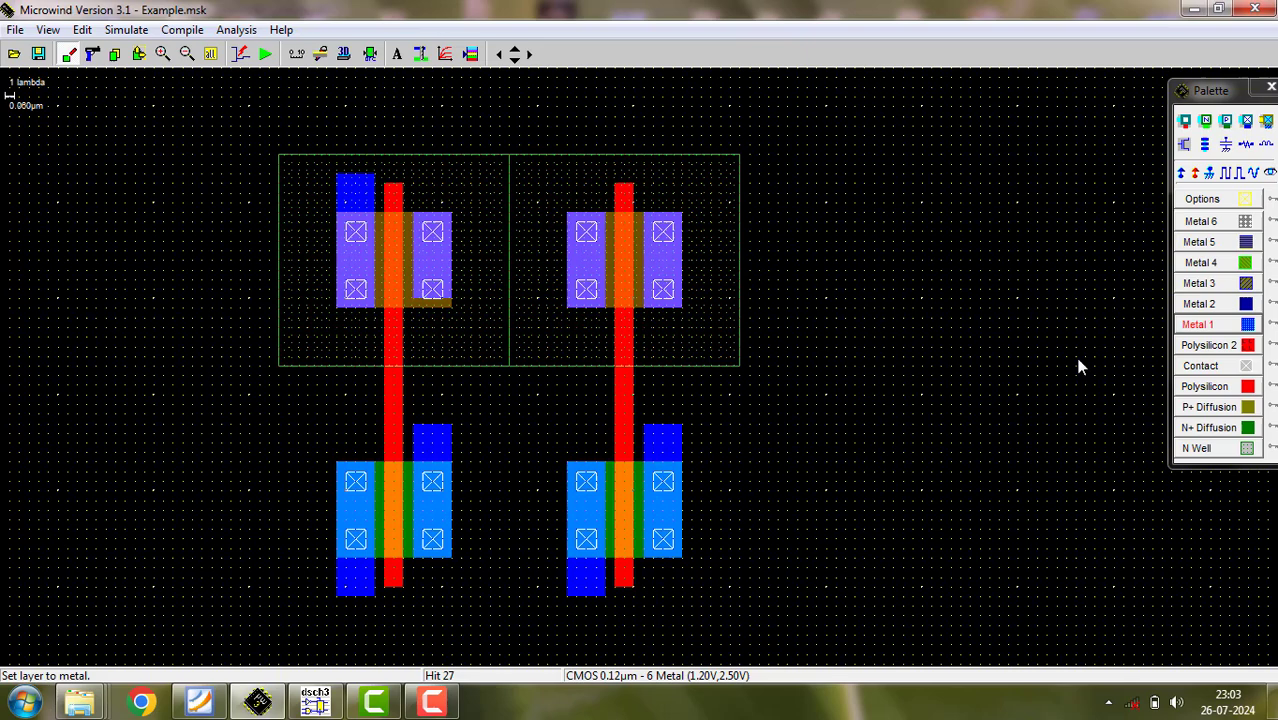
left_click(430, 316)
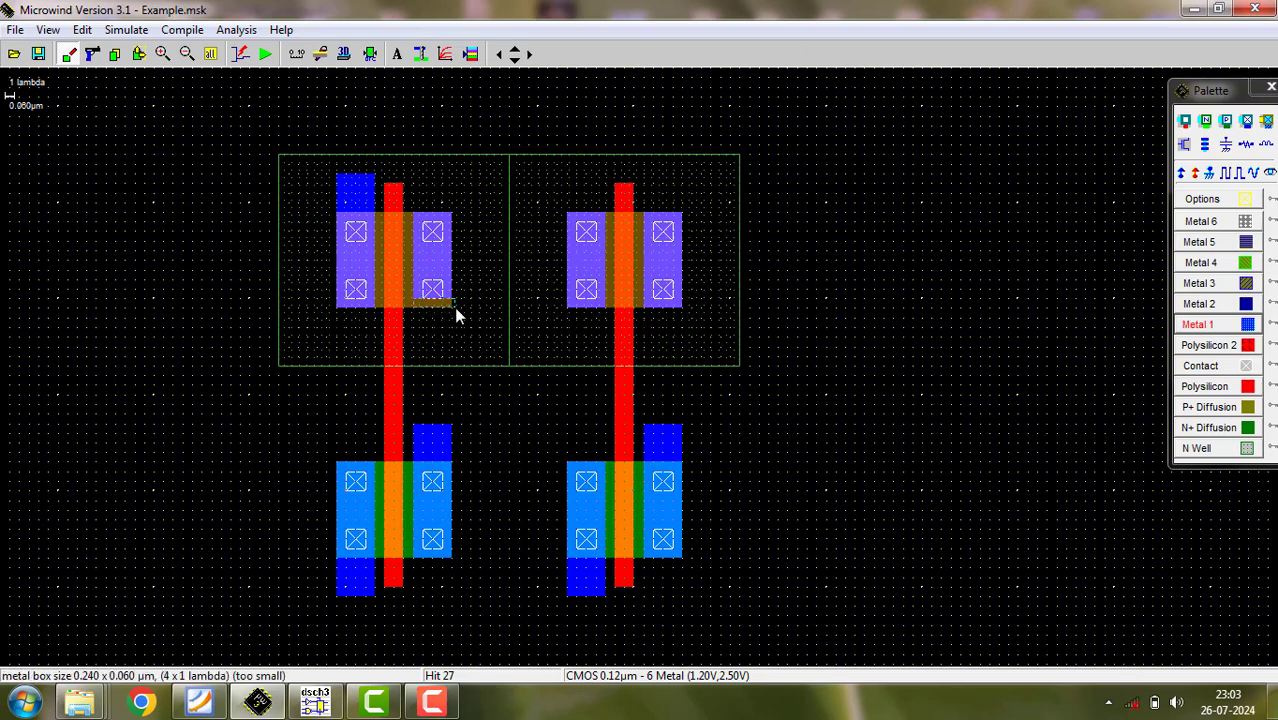
left_click_drag(450, 310, 450, 310)
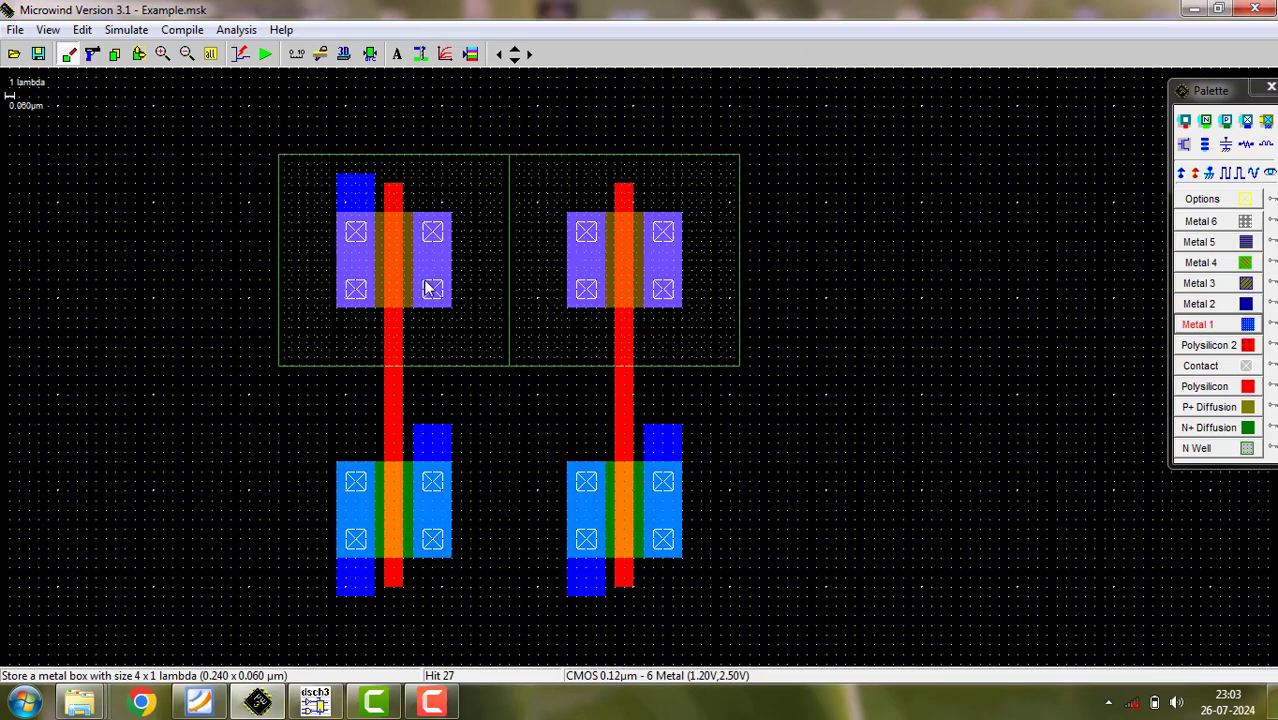
left_click_drag(411, 276, 604, 313)
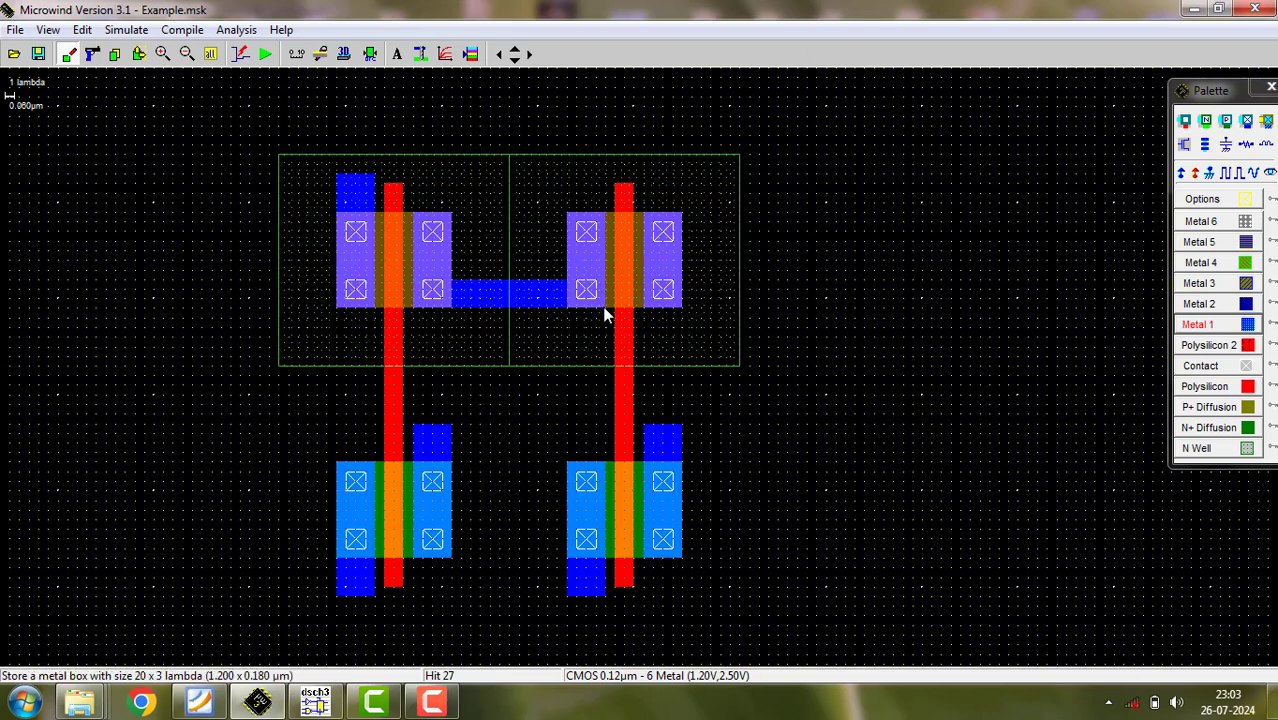
left_click(139, 54)
left_click_drag(481, 280, 482, 271)
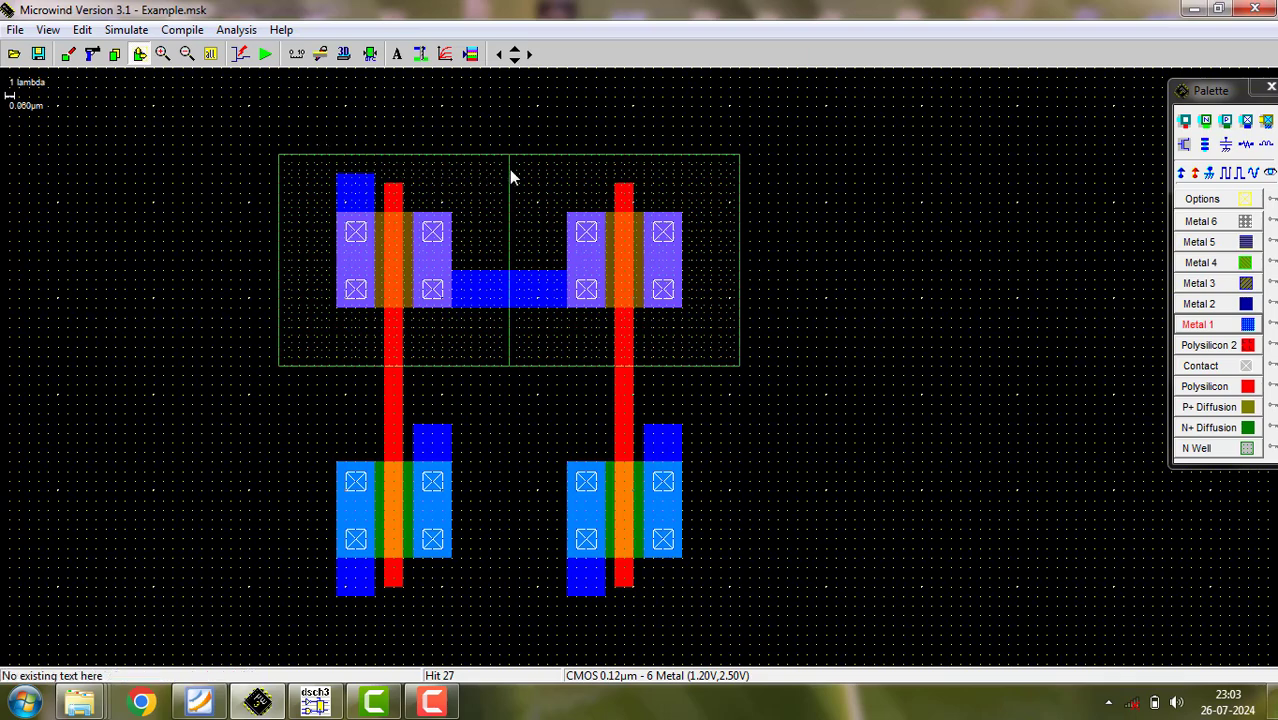
- Draw a Metal 1 supply rail above the pMOS devices, joining the left device's outer terminal to the right device's outer terminal
left_click_drag(509, 176, 685, 182)
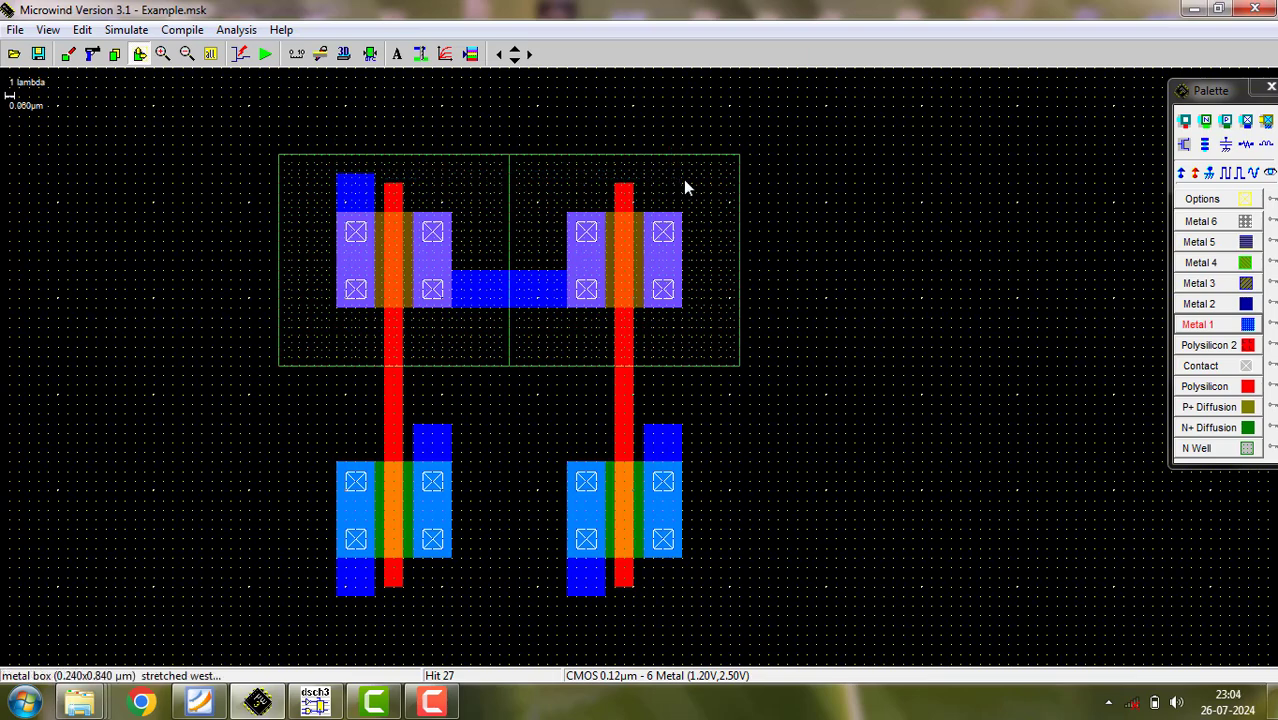
left_click(510, 192)
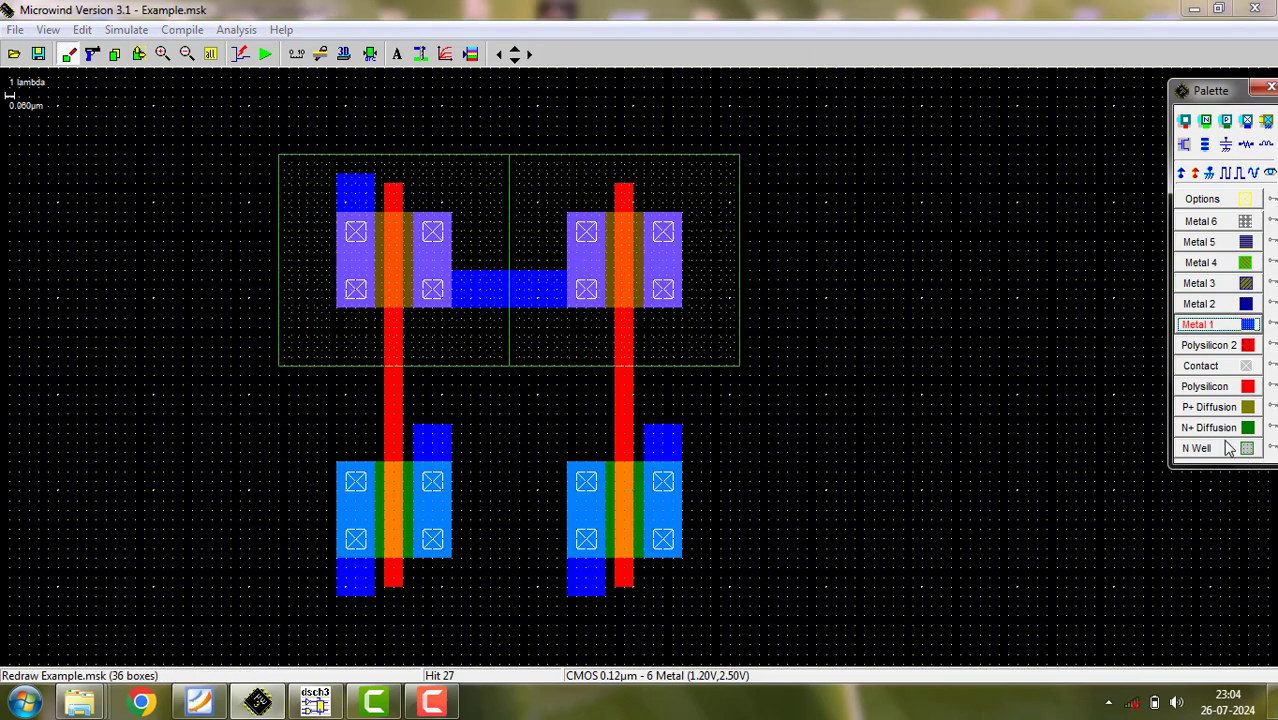
left_click(1199, 325)
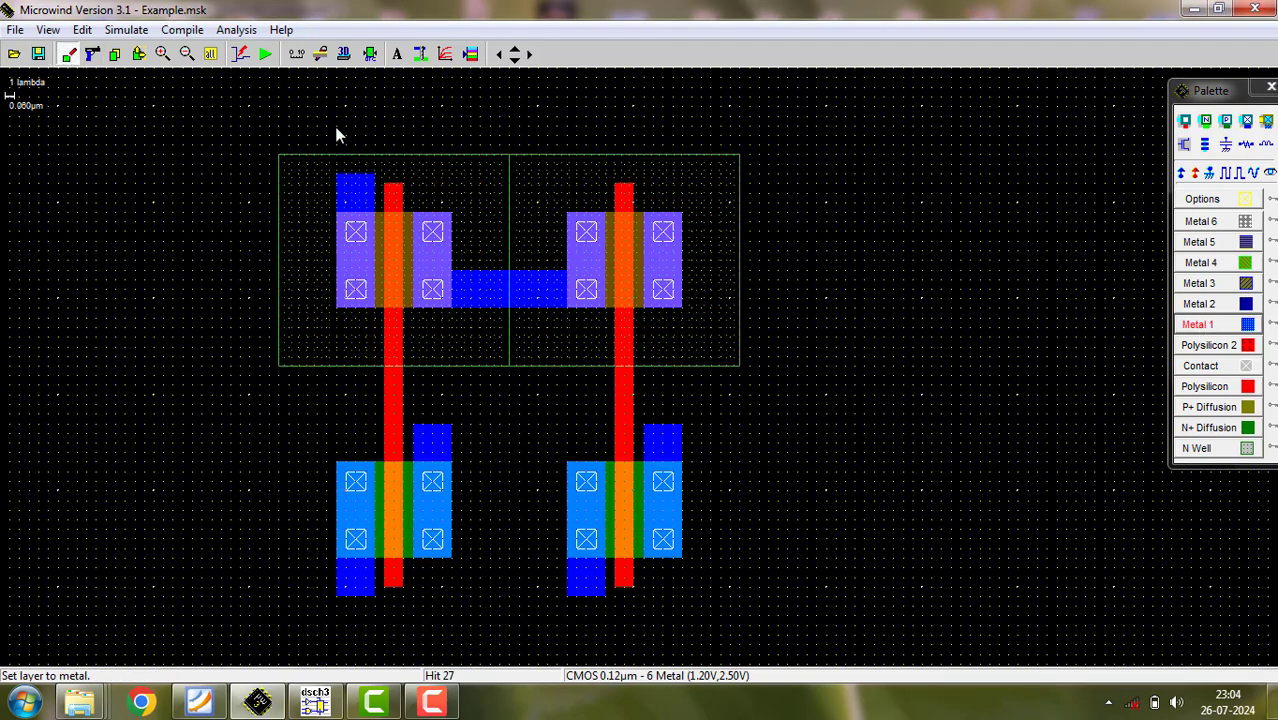
mouse_move(336, 127)
left_mouse_down()
mouse_move(358, 158)
mouse_move(607, 160)
mouse_move(693, 180)
mouse_move(668, 203)
mouse_move(646, 175)
left_mouse_up()
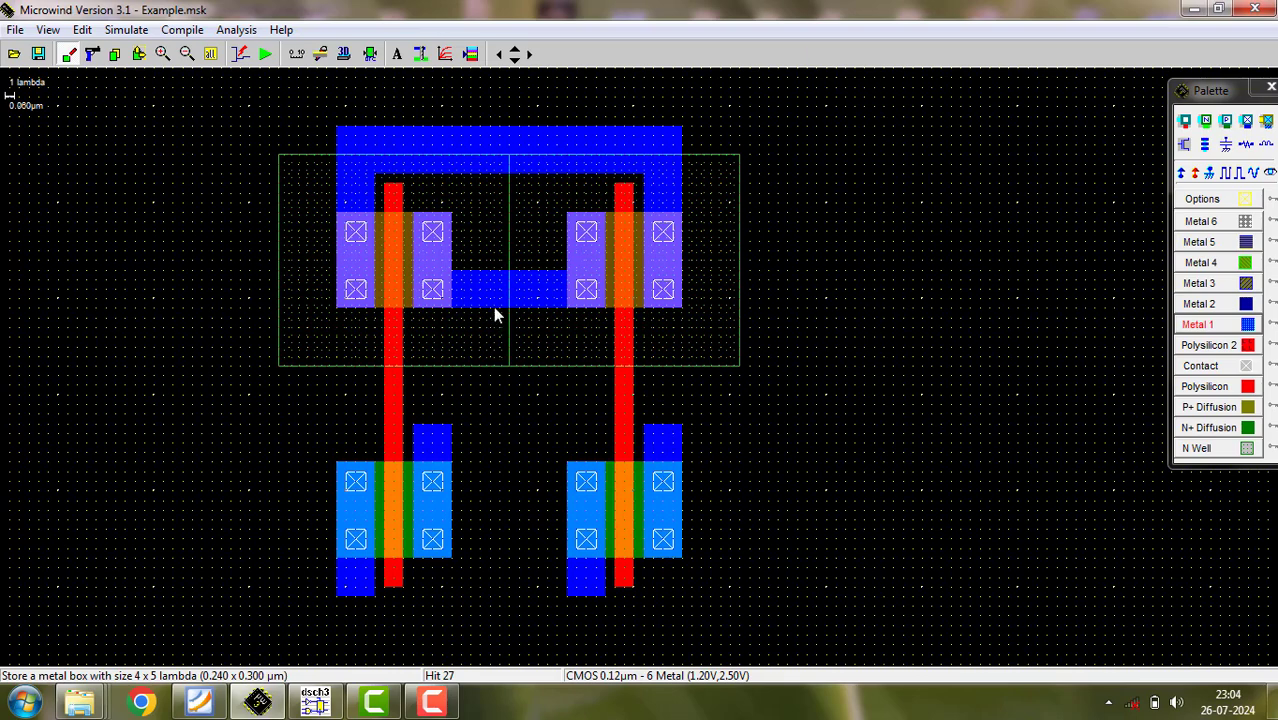
- Route Metal 1 from the pMOS inner link down and across to the right nMOS outer terminal, running design rule checks
left_click_drag(487, 316, 533, 400)
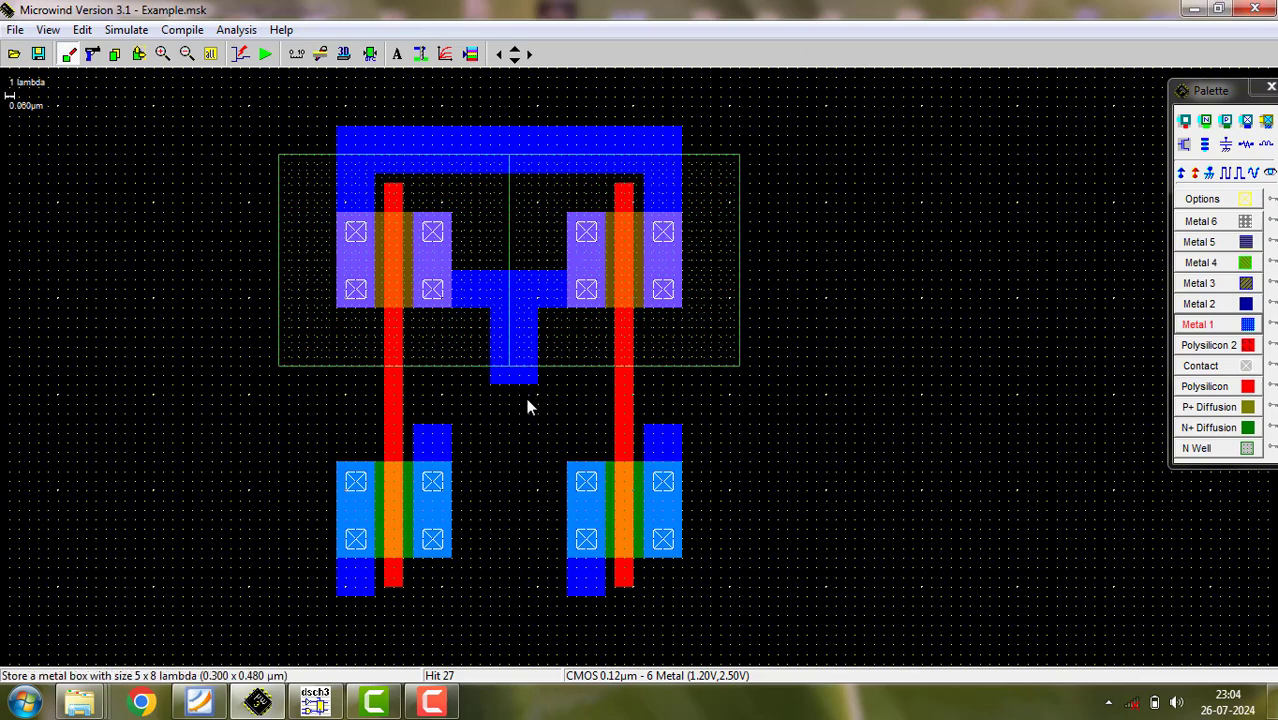
left_click(369, 54)
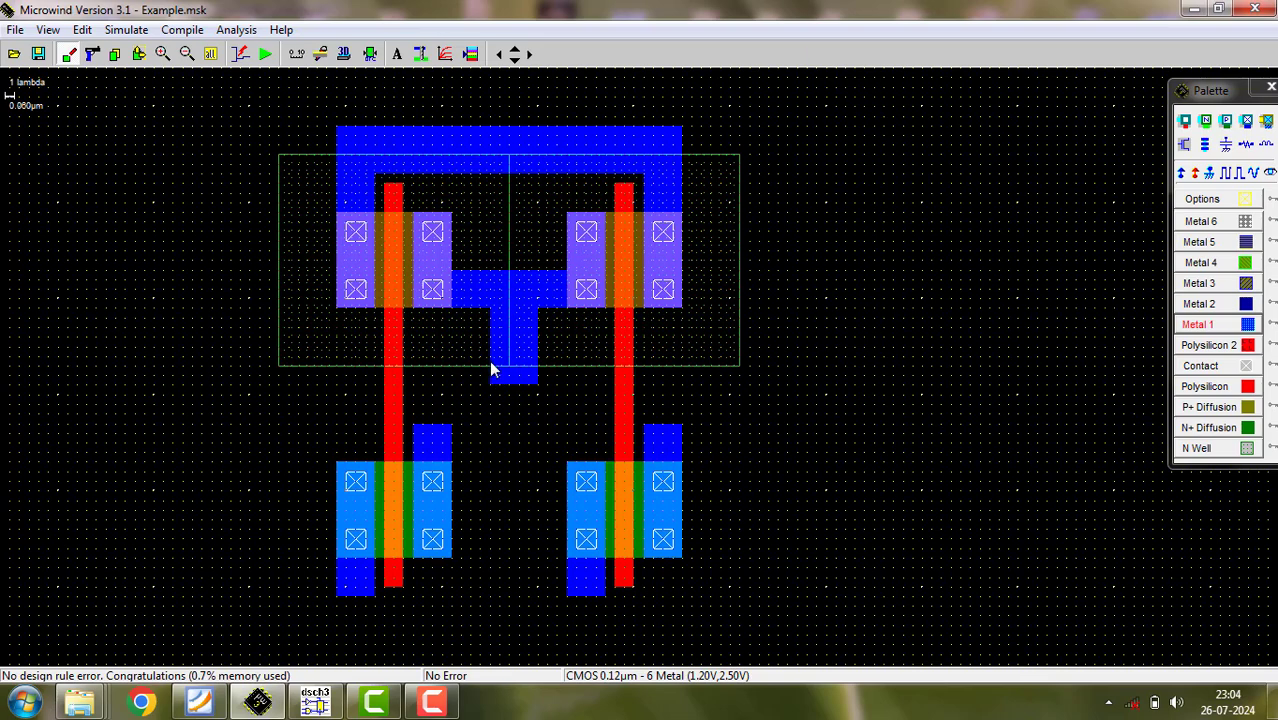
left_click_drag(678, 400, 640, 402)
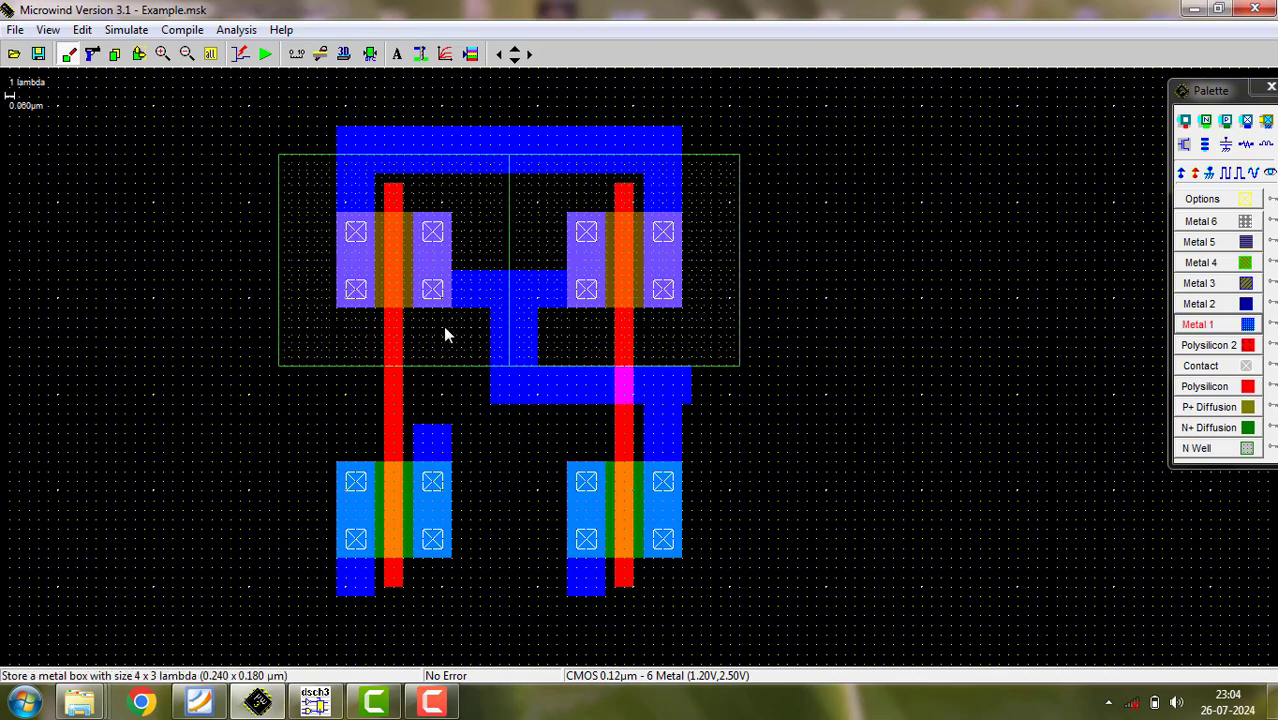
left_click(369, 56)
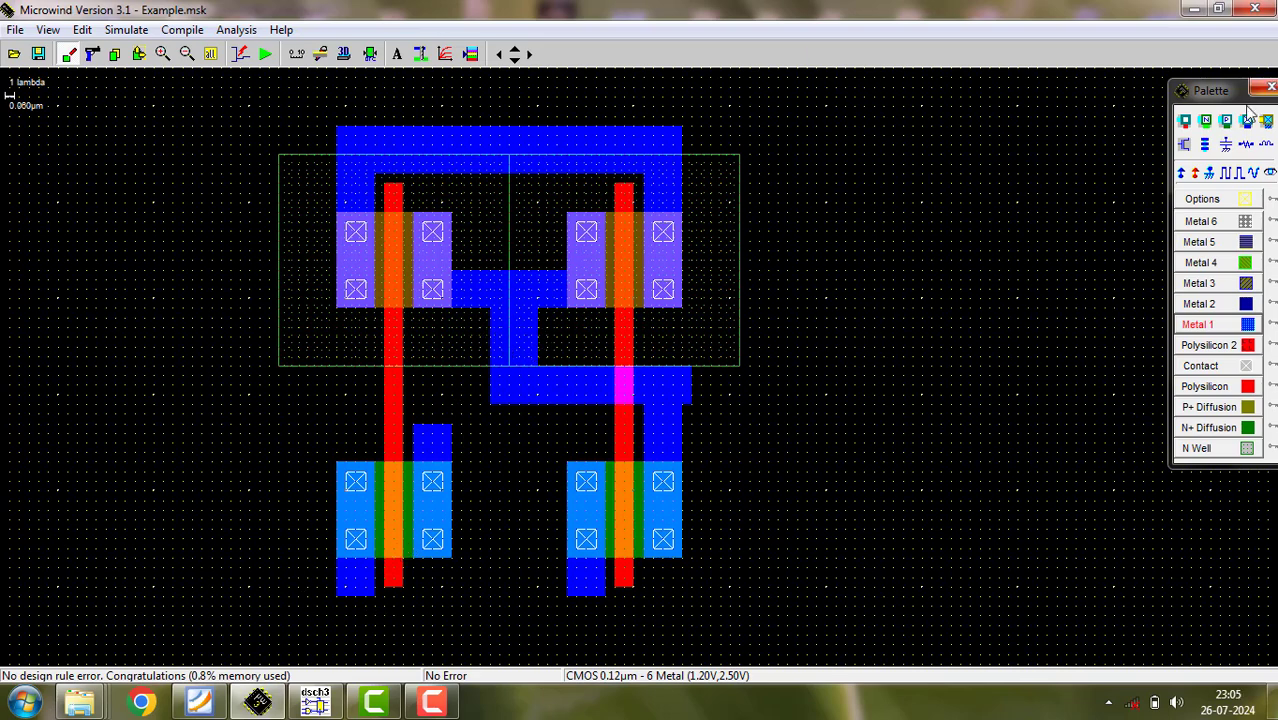
- Place Vss- on the left nMOS lower metal stub and Vdd+ on both the top metal rail and the N well
left_click(1211, 176)
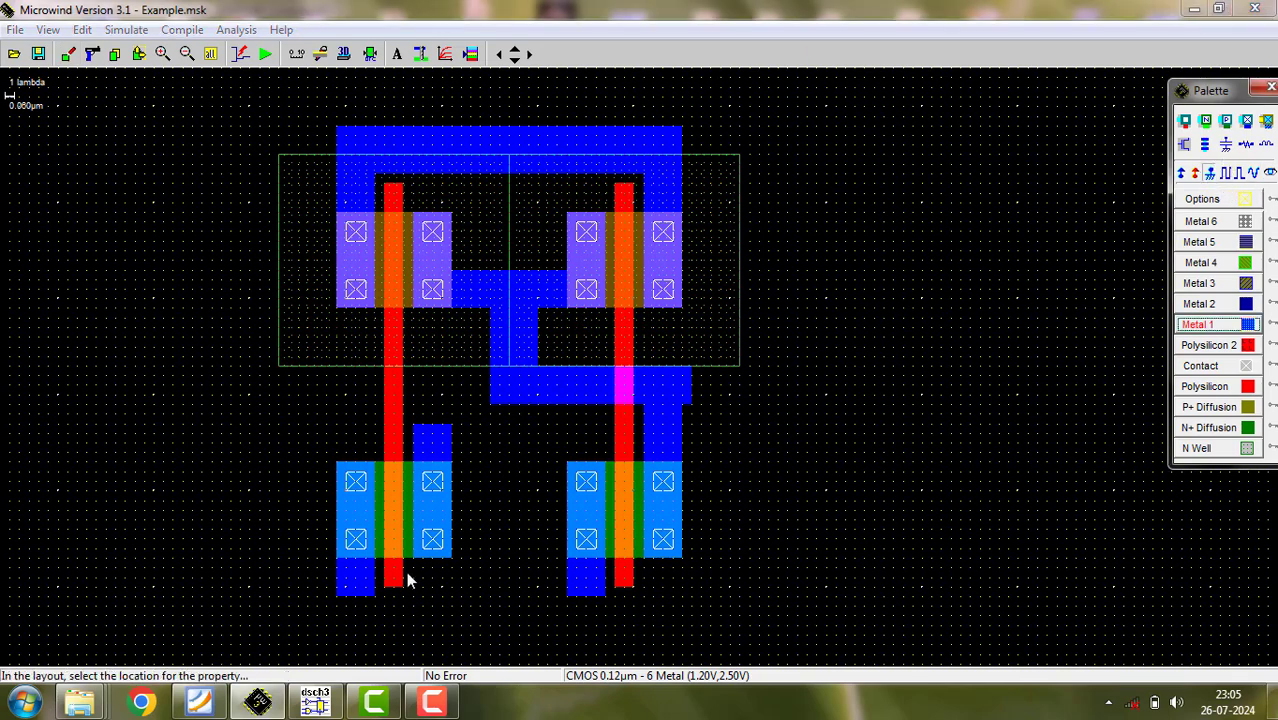
left_click(369, 604)
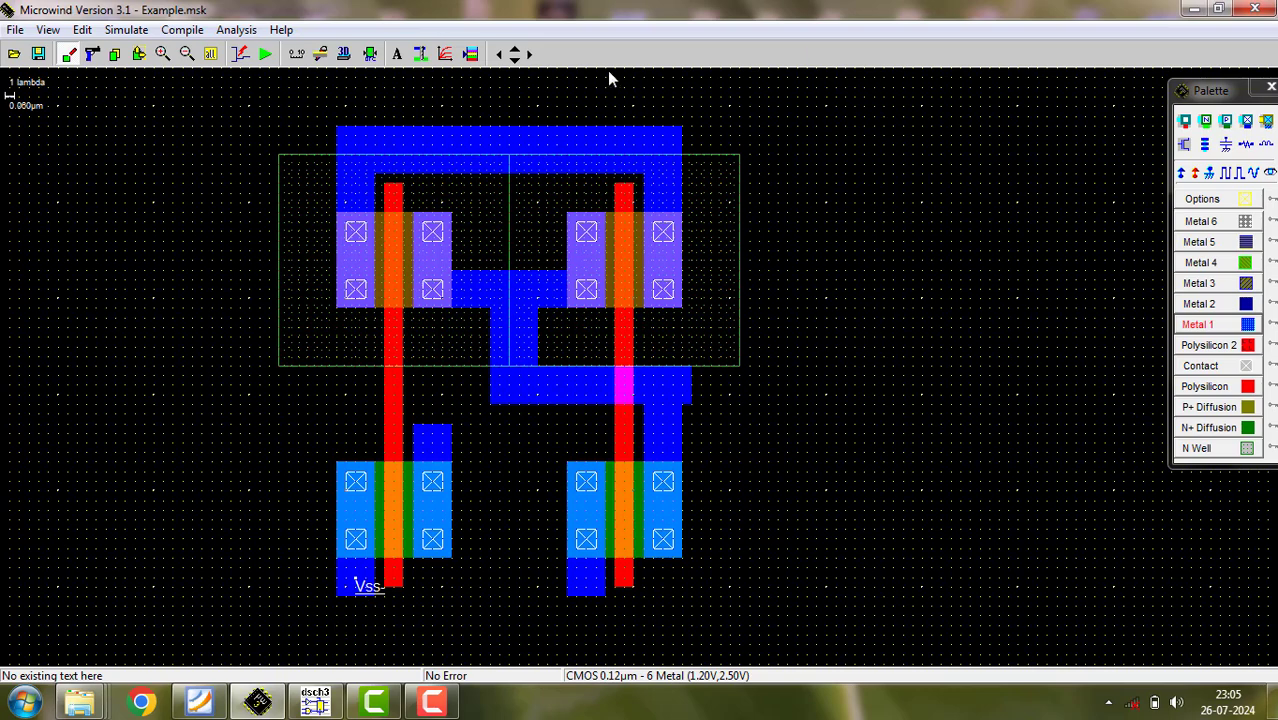
left_click(1182, 173)
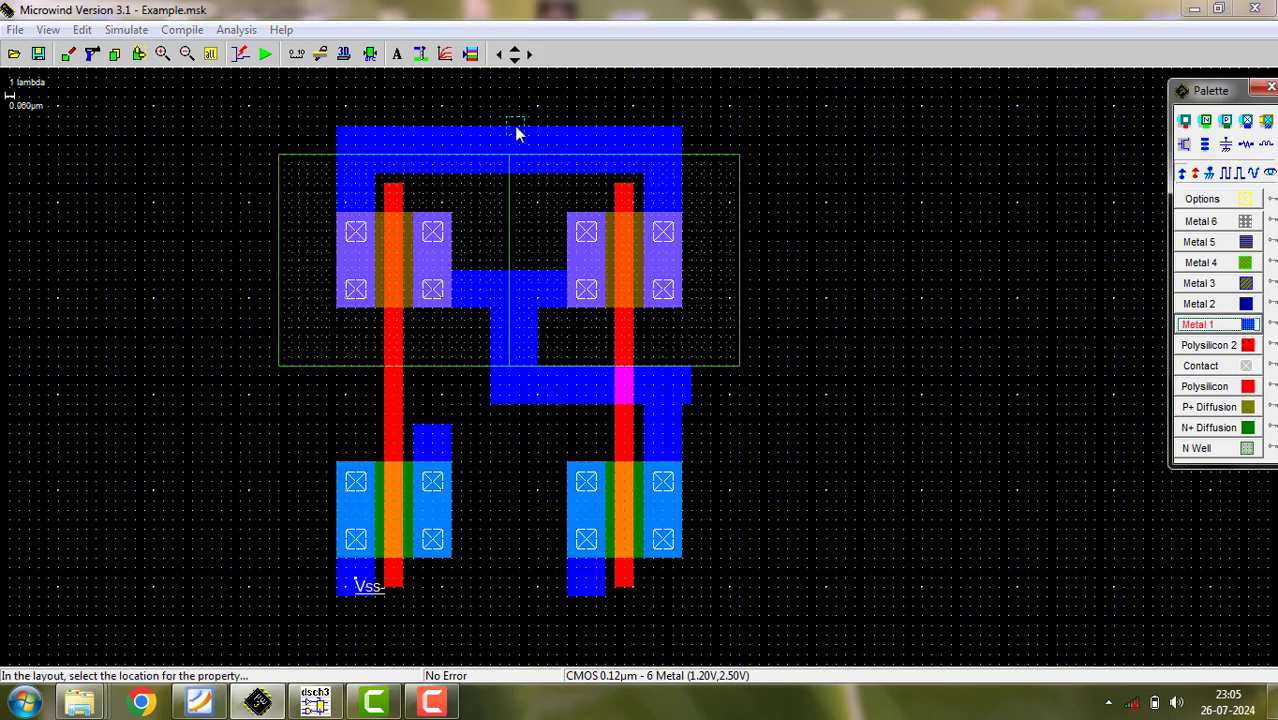
left_click(472, 139)
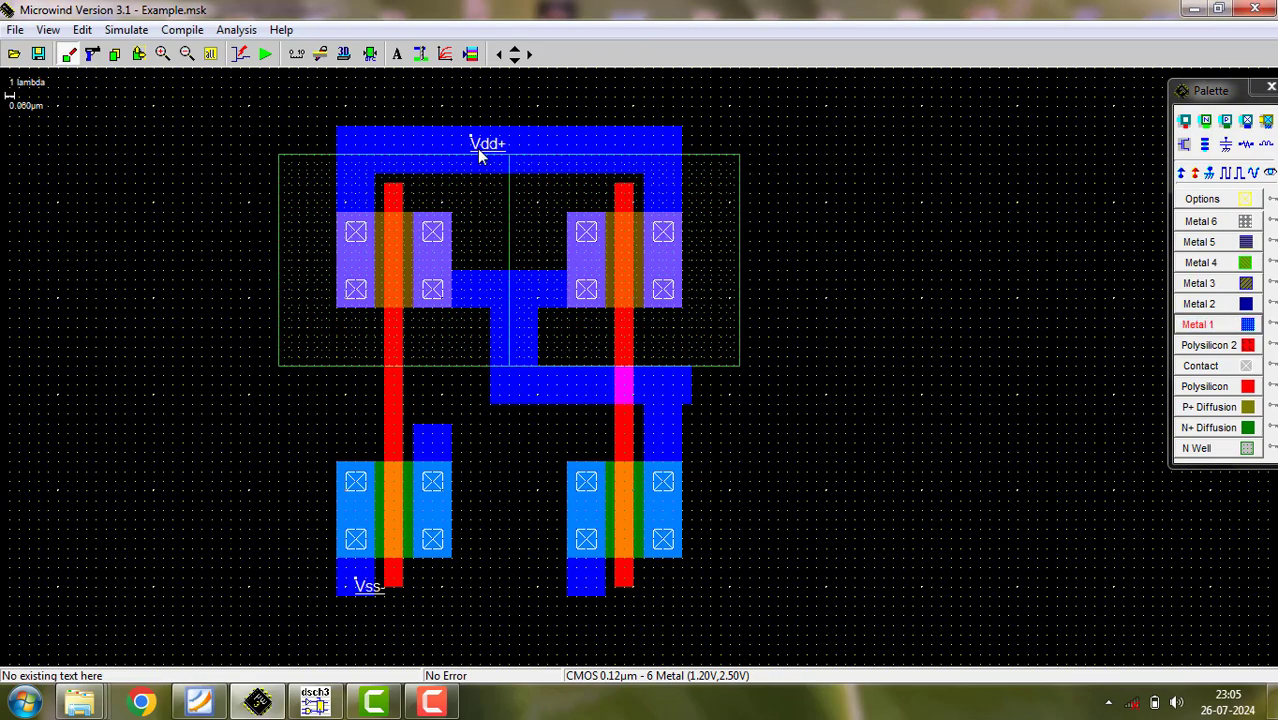
left_click(1182, 175)
left_click(718, 186)
- Shrink the right nMOS lower metal stub and the left nMOS upper metal stub back to their diffusion areas
left_click(139, 54)
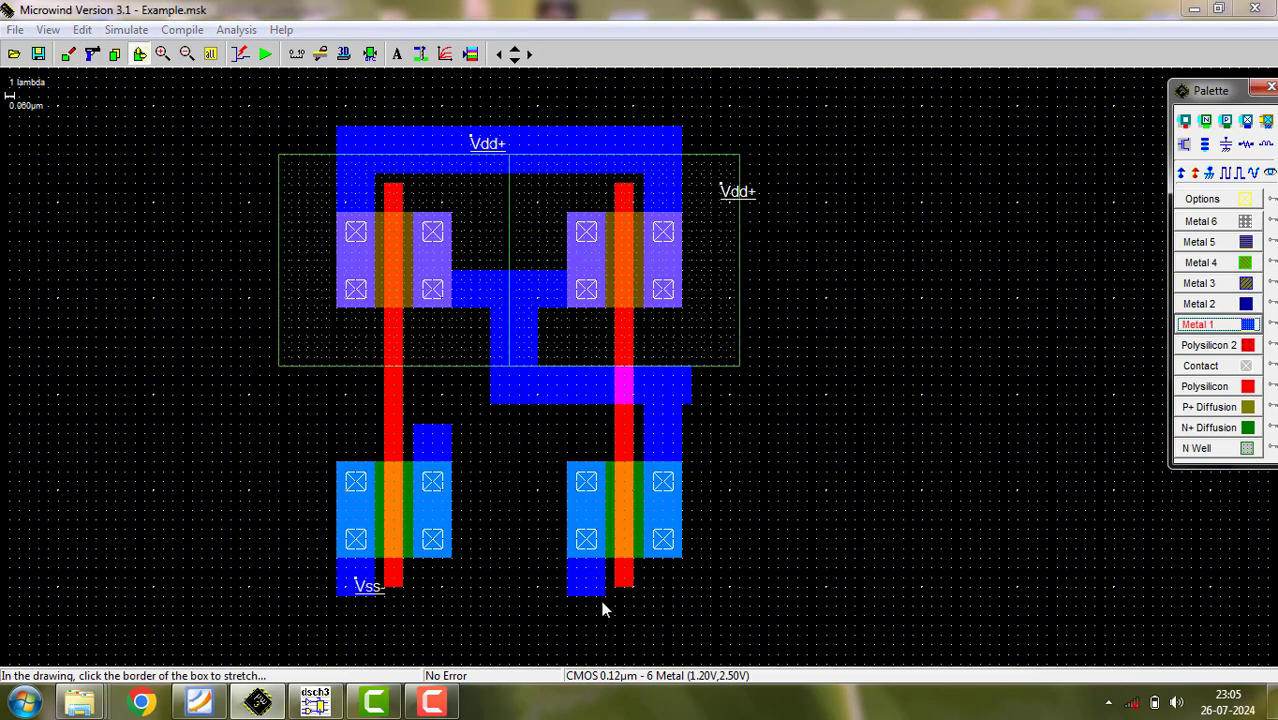
left_click_drag(598, 590, 604, 561)
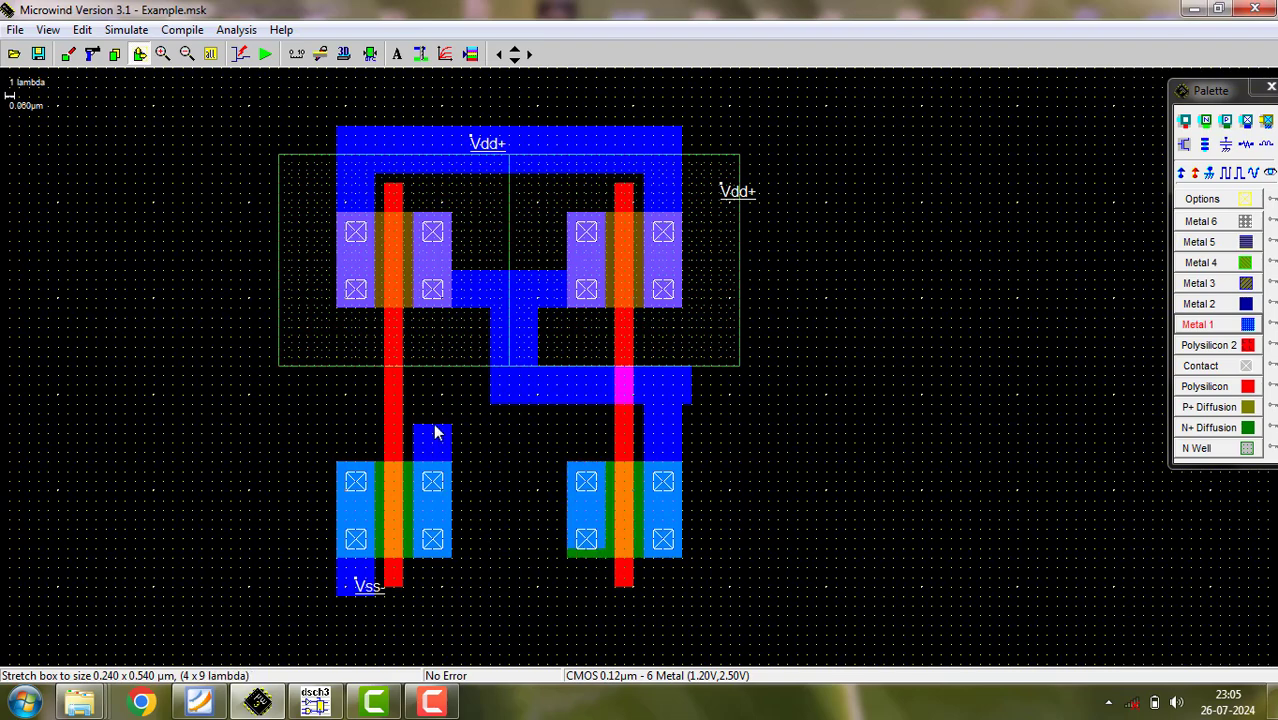
left_click_drag(434, 430, 437, 468)
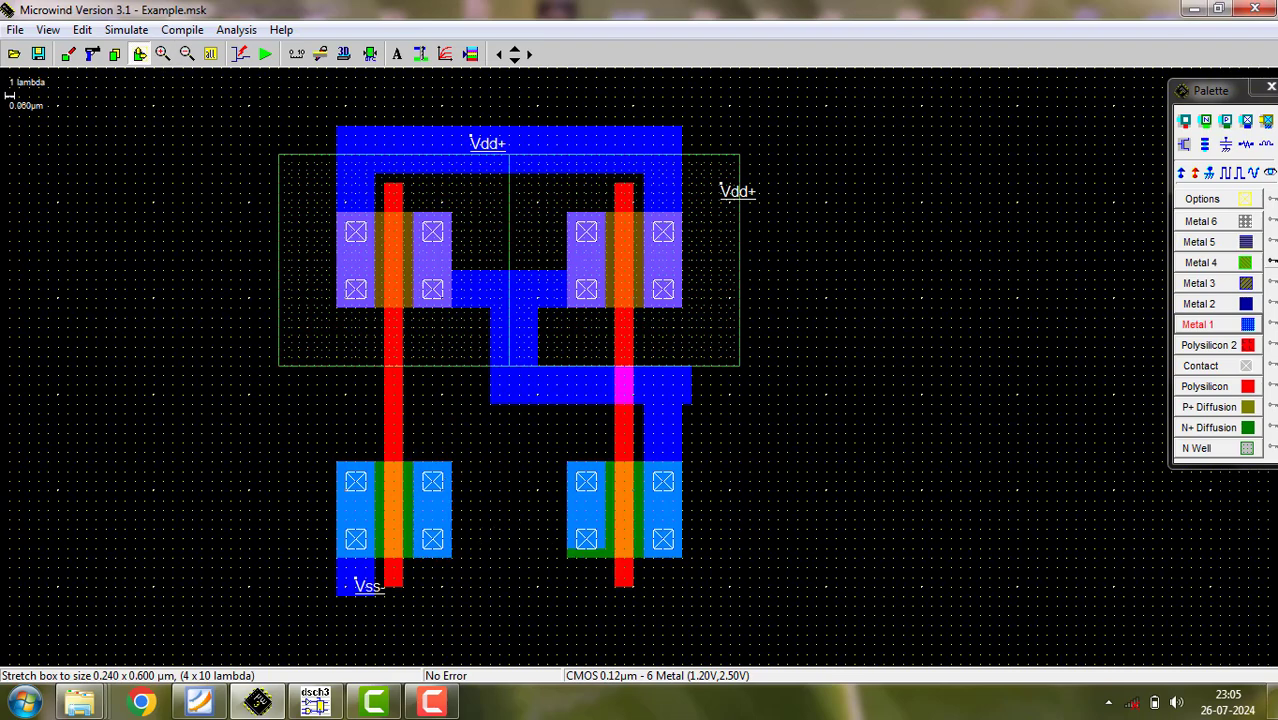
- Connect the two nMOS inner terminals with a Metal 1 strip of about 19 x 4 lambda and run the design rule check
left_click(1222, 326)
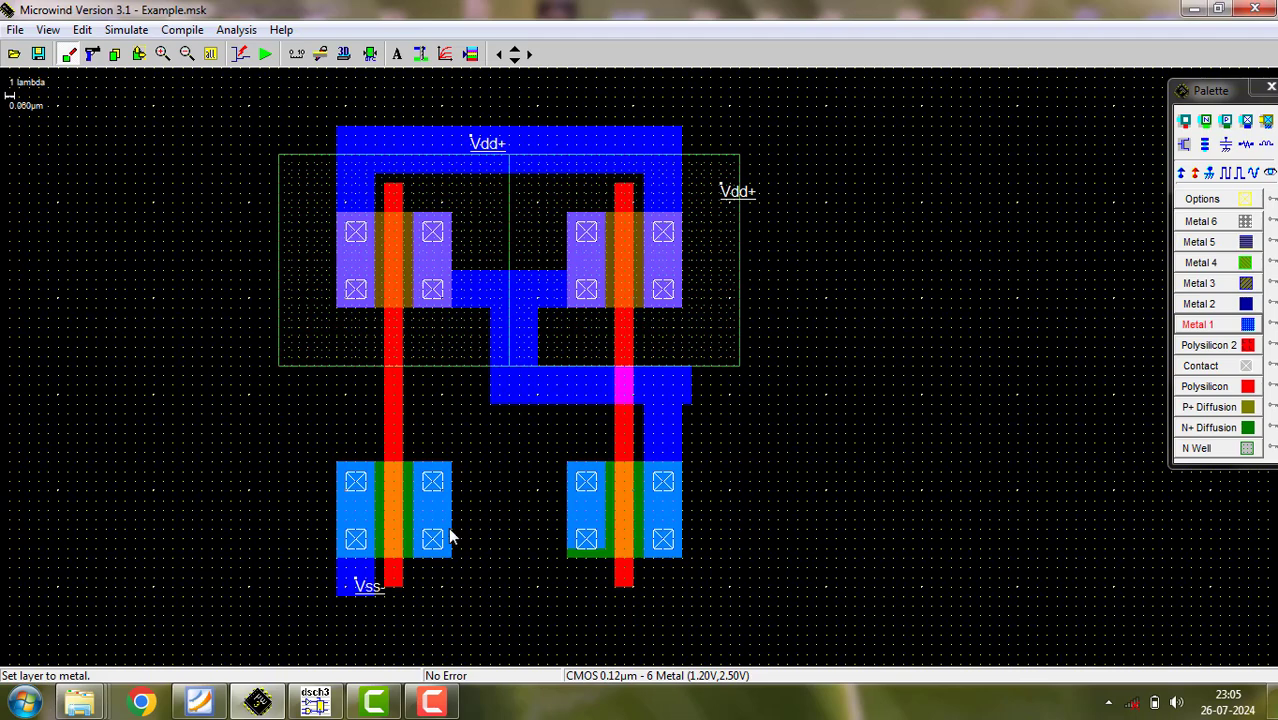
left_click_drag(497, 541, 607, 563)
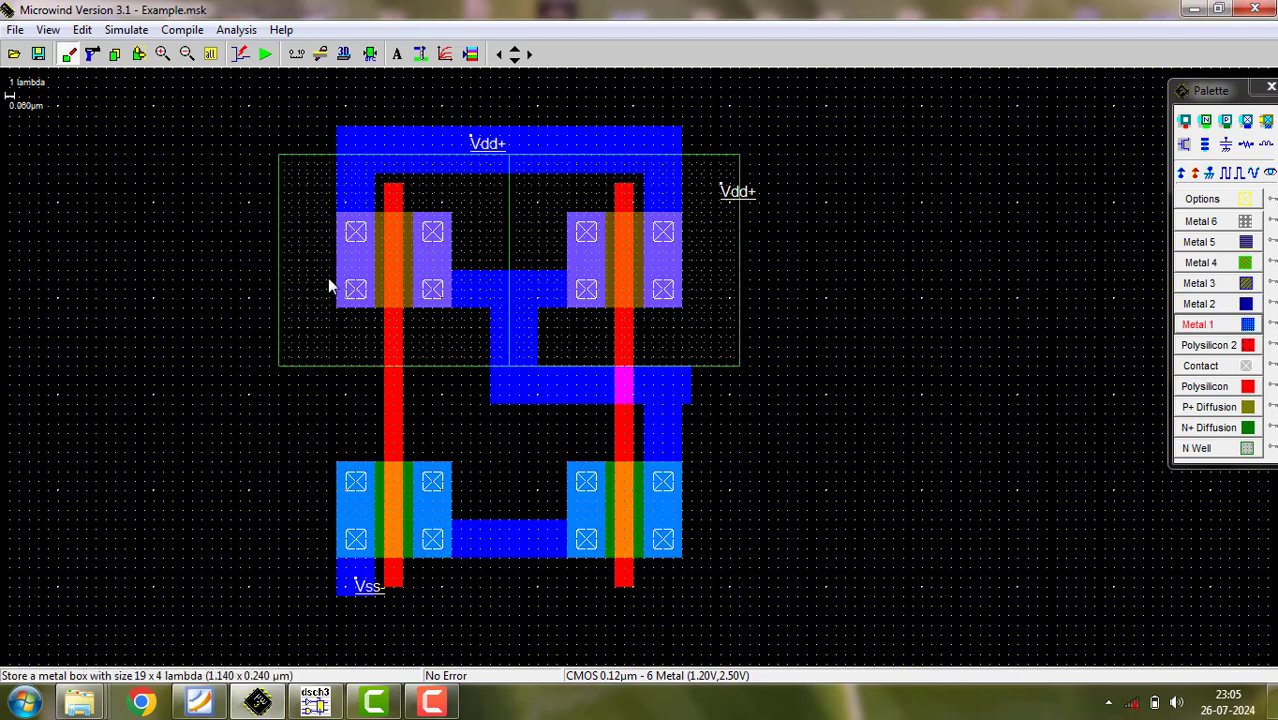
left_click(369, 54)
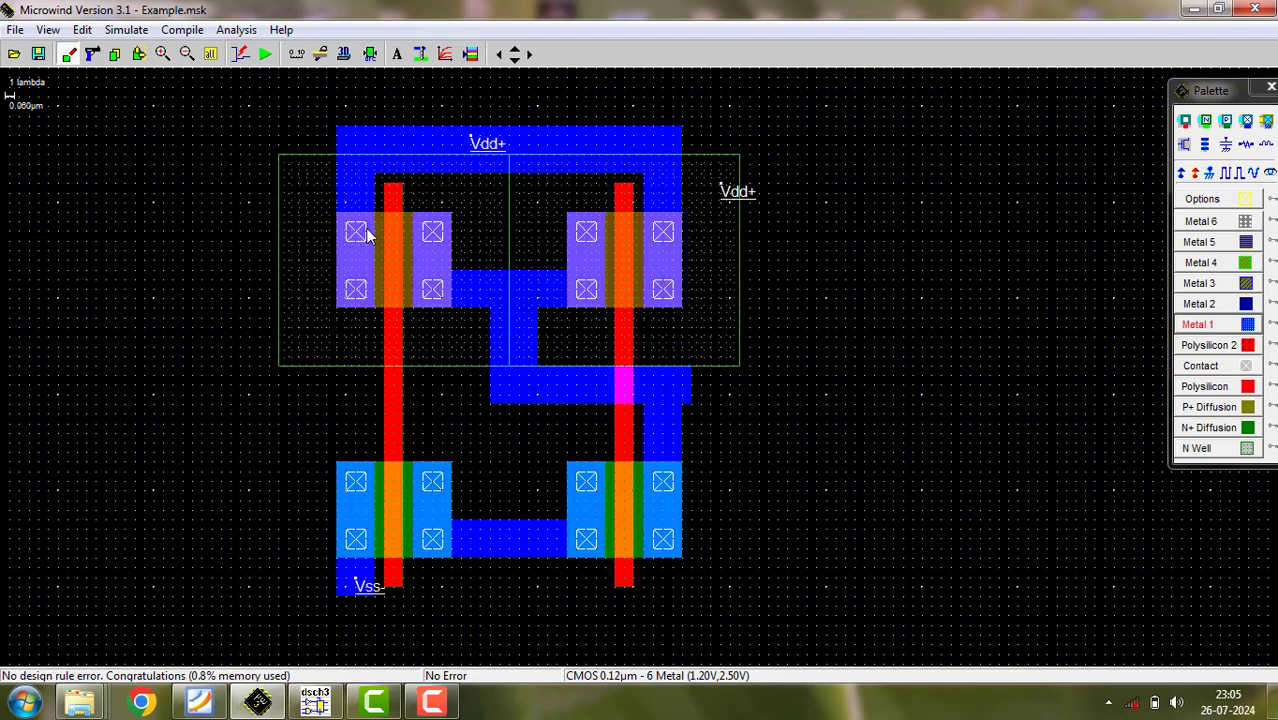
- Switch to DSCH to check the NAND schematic, and return to the Microwind layout
left_click(318, 703)
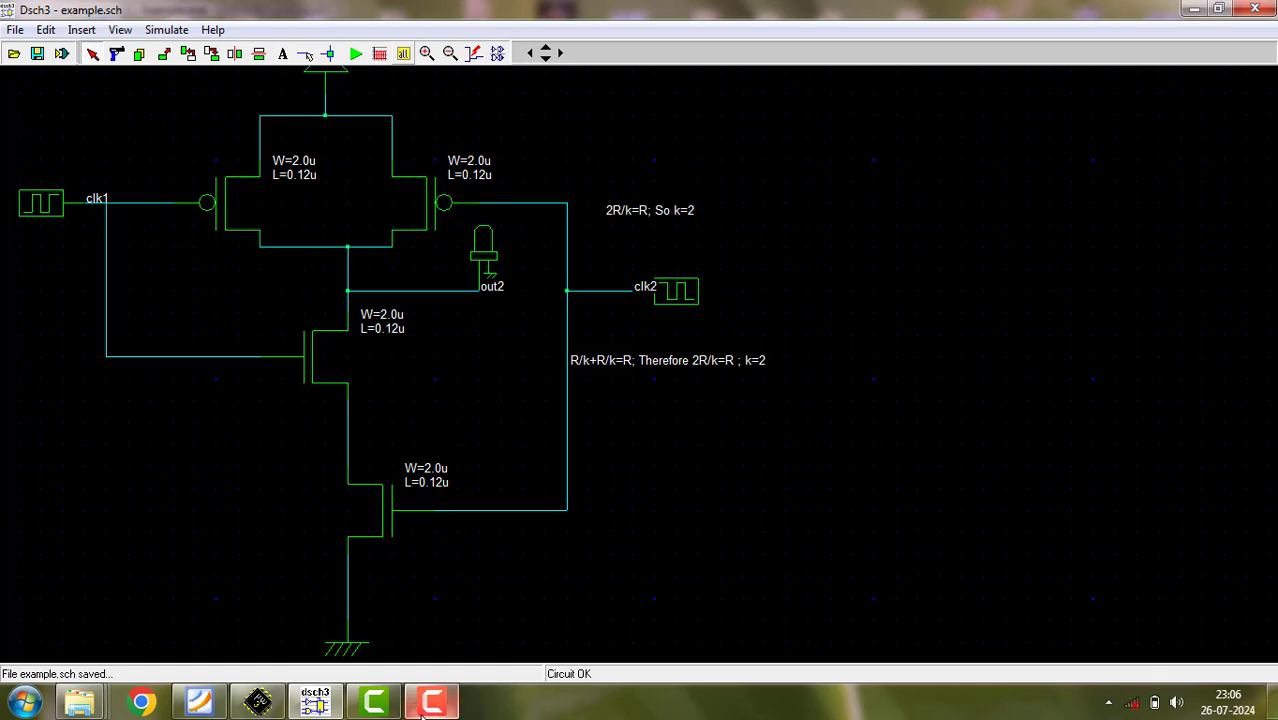
left_click(258, 700)
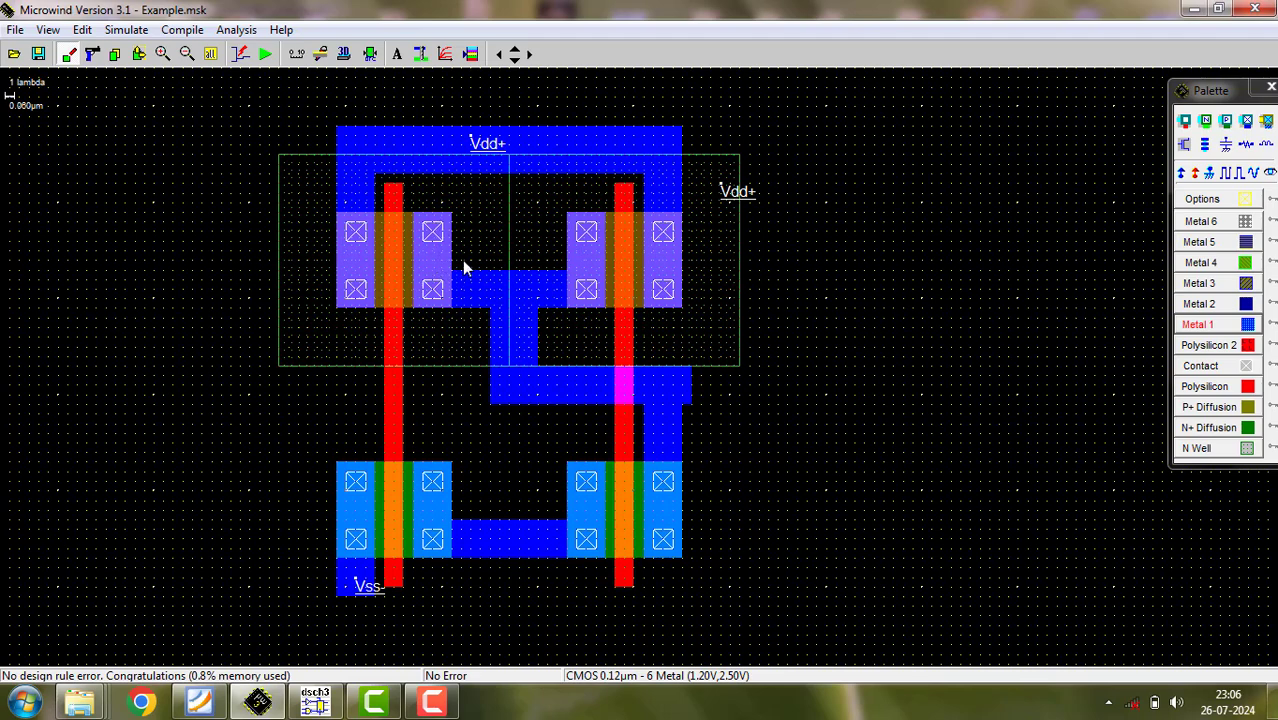
left_click(606, 258)
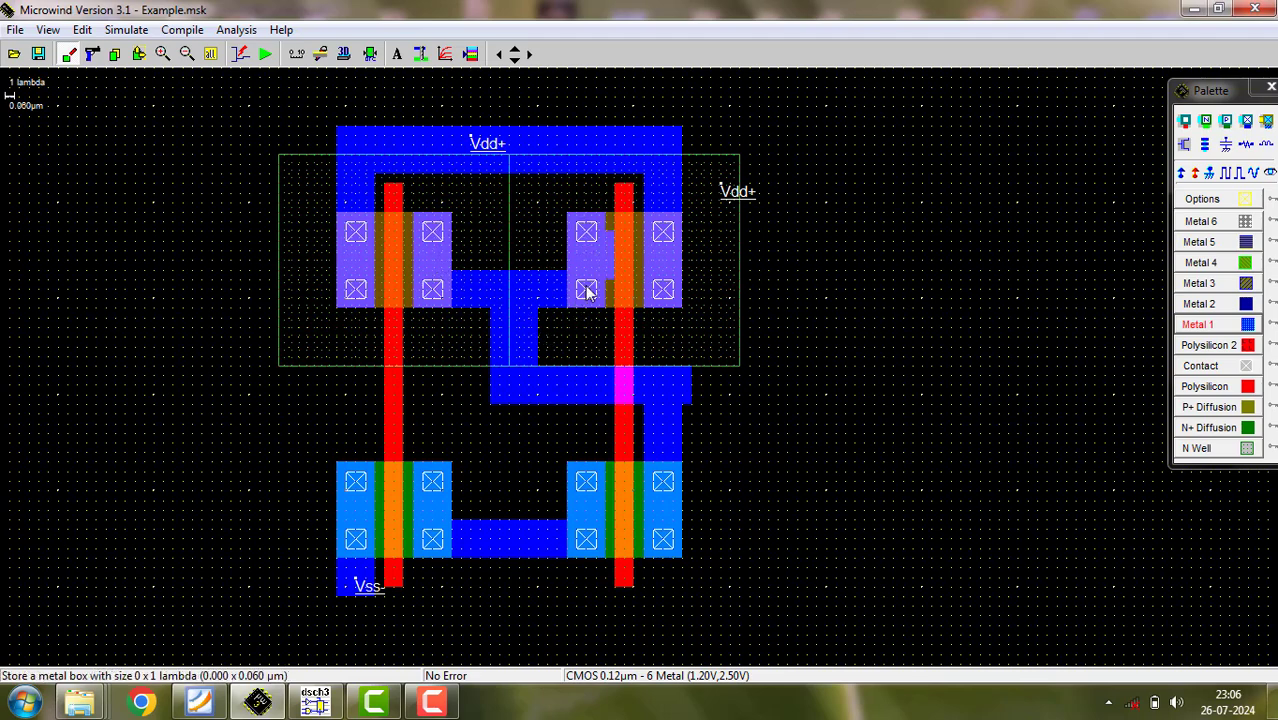
left_click(370, 55)
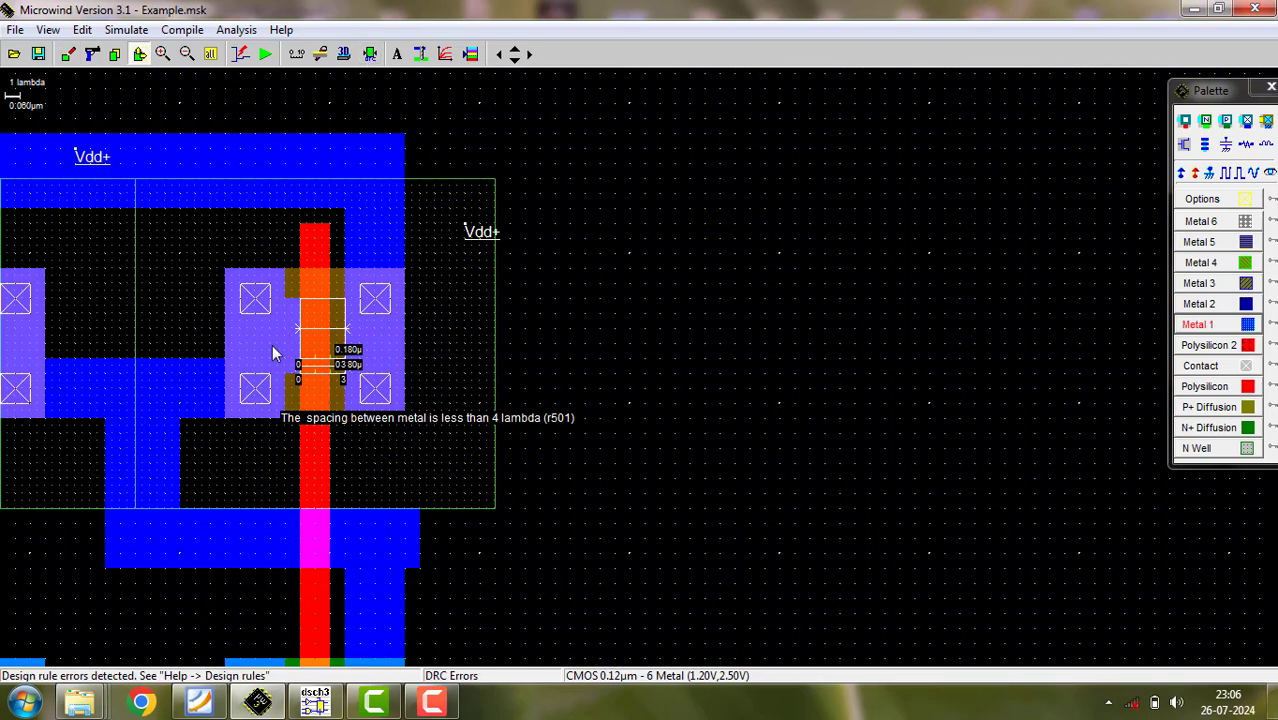
left_click(83, 30)
left_click(108, 48)
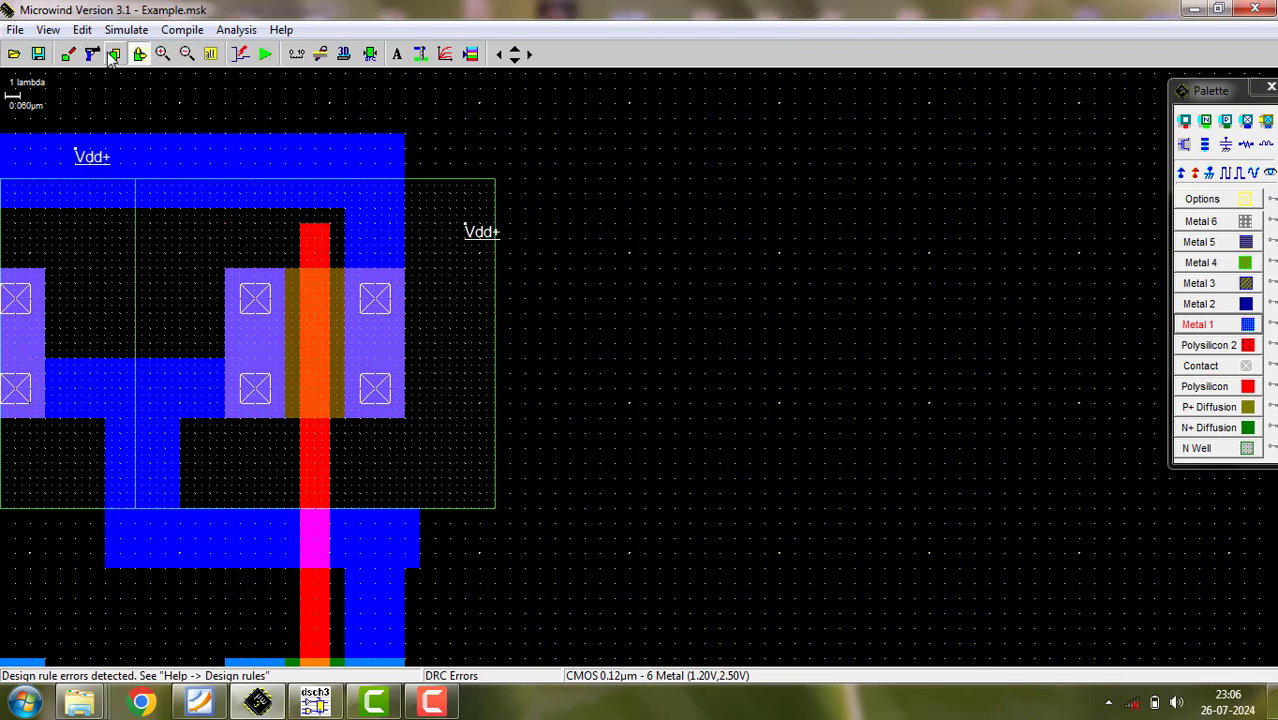
left_click(370, 54)
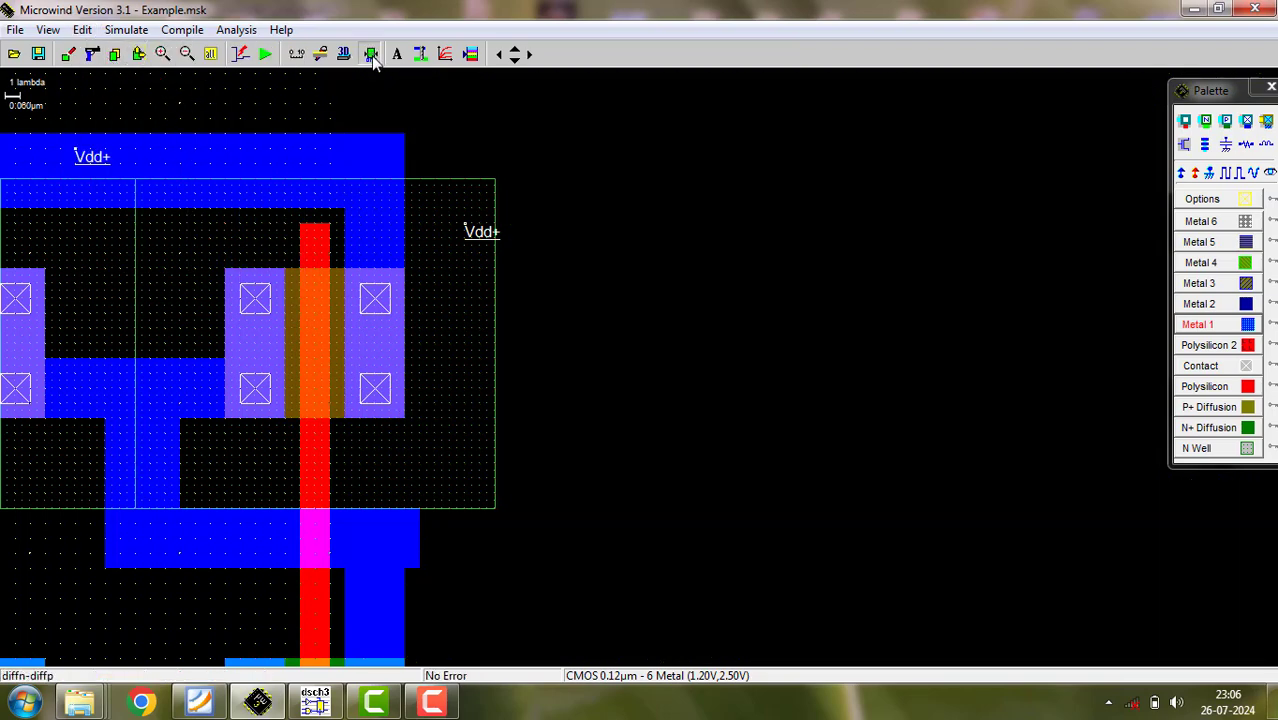
- Label the Metal 1 output route NandOut as a node visible in simulation, near its bend above the right nMOS
left_click(211, 55)
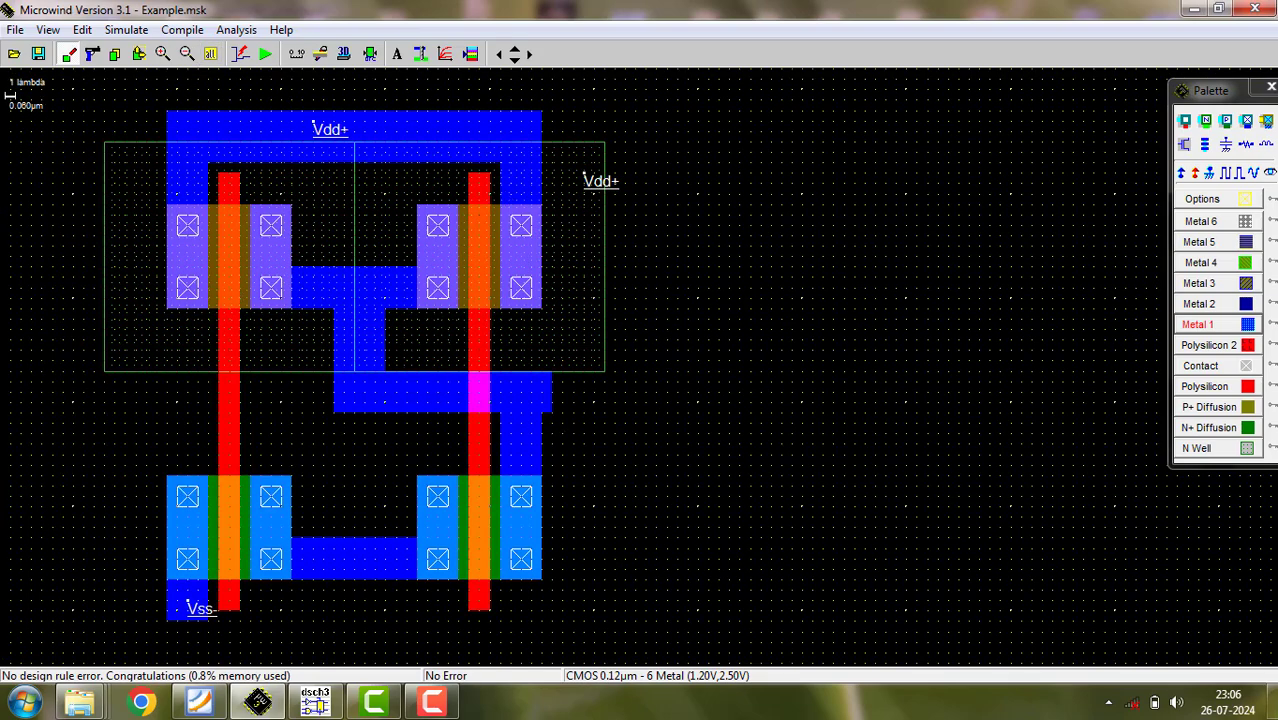
left_click(1270, 174)
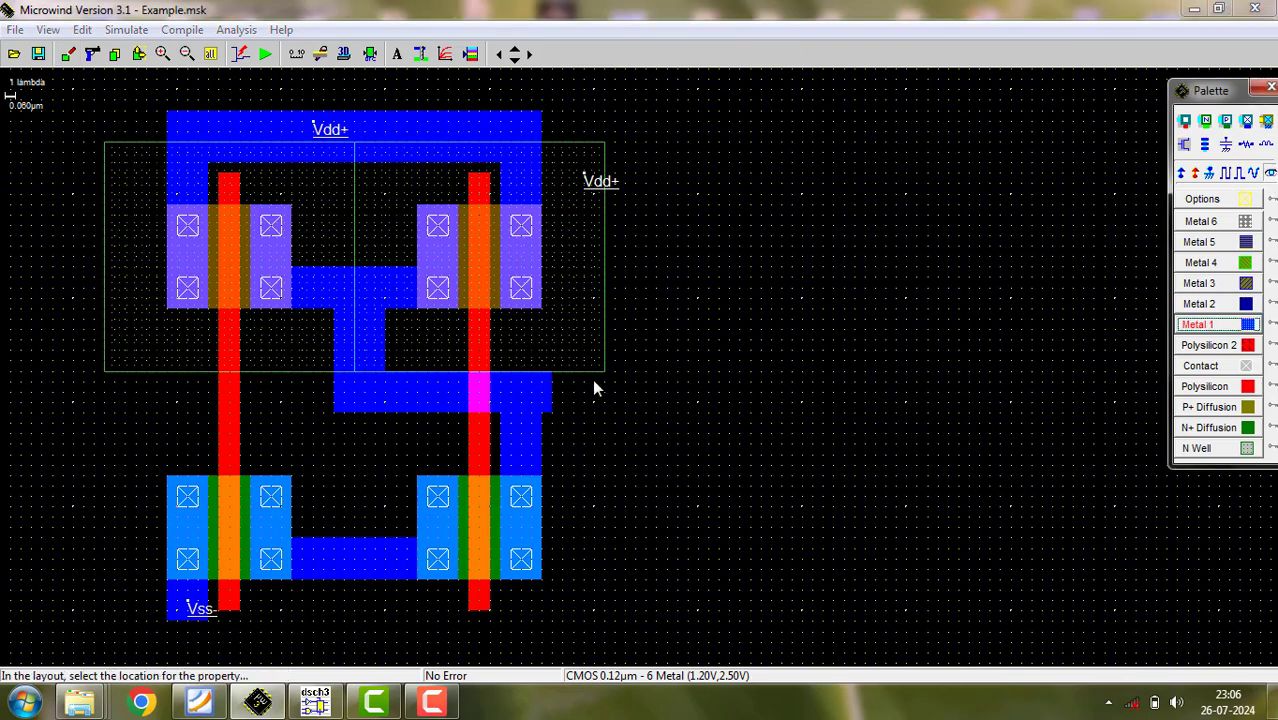
left_click(528, 404)
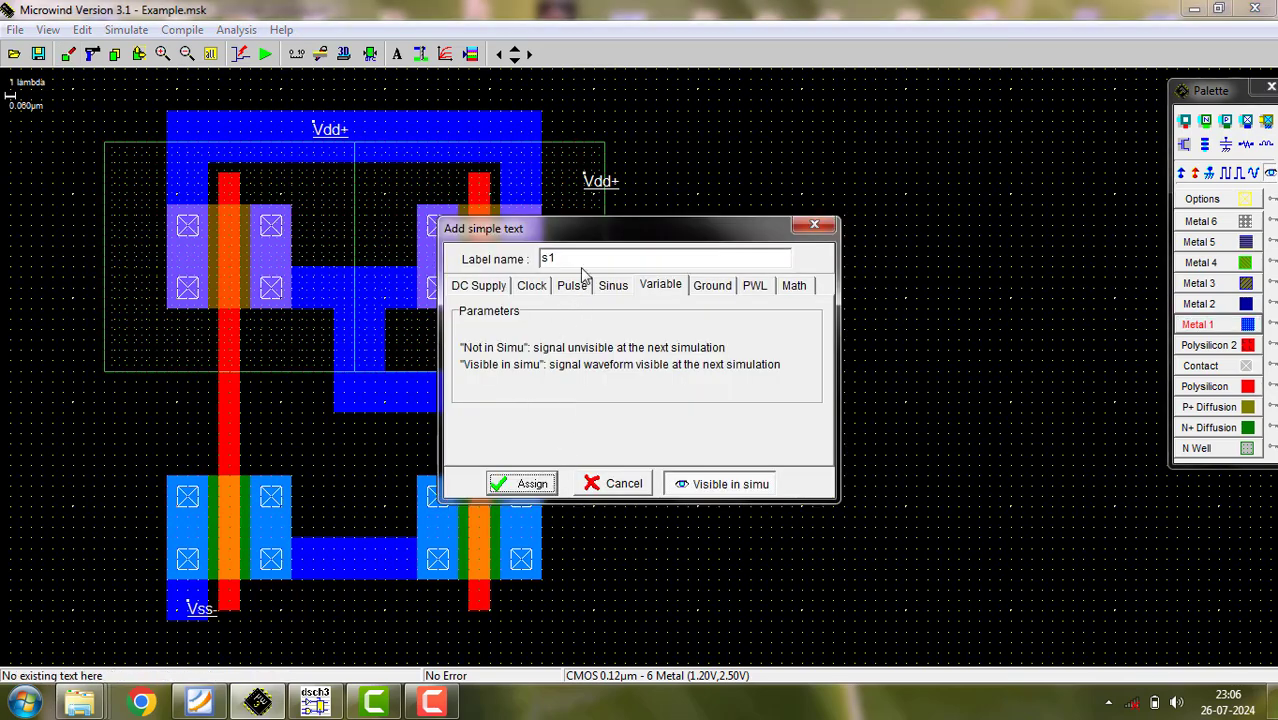
left_click_drag(585, 258, 540, 259)
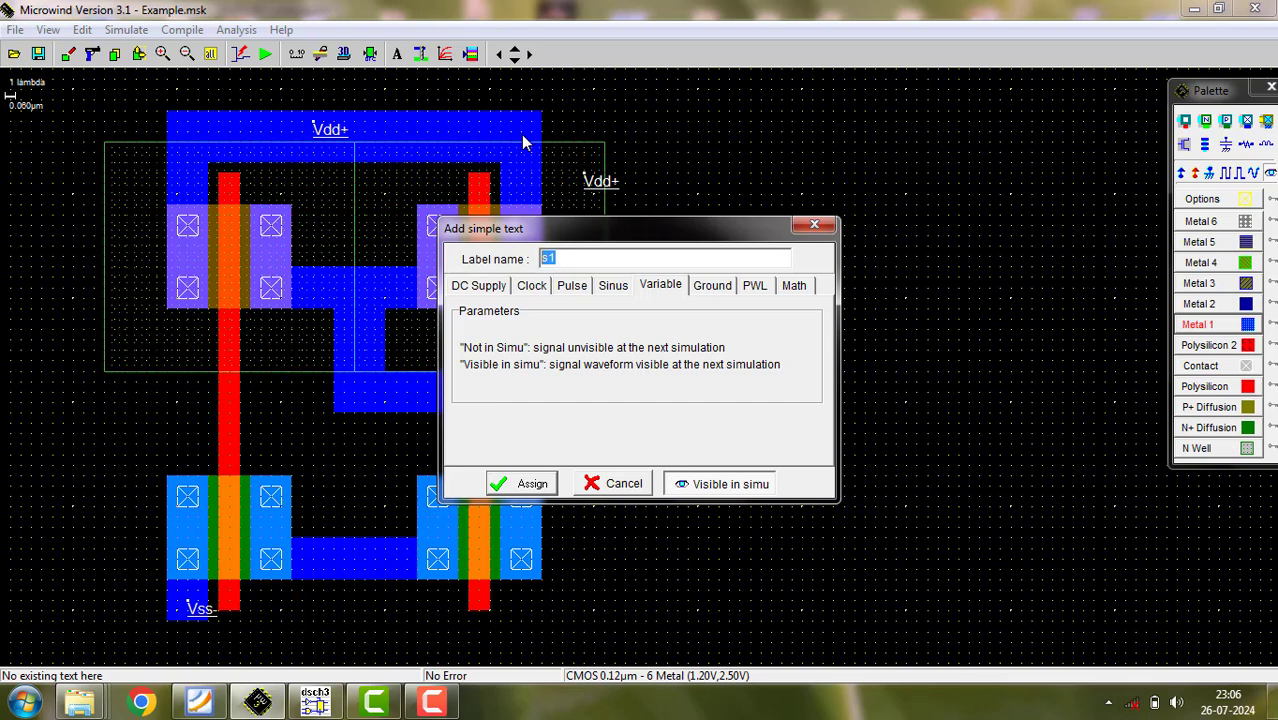
type("NandOut")
left_click(515, 487)
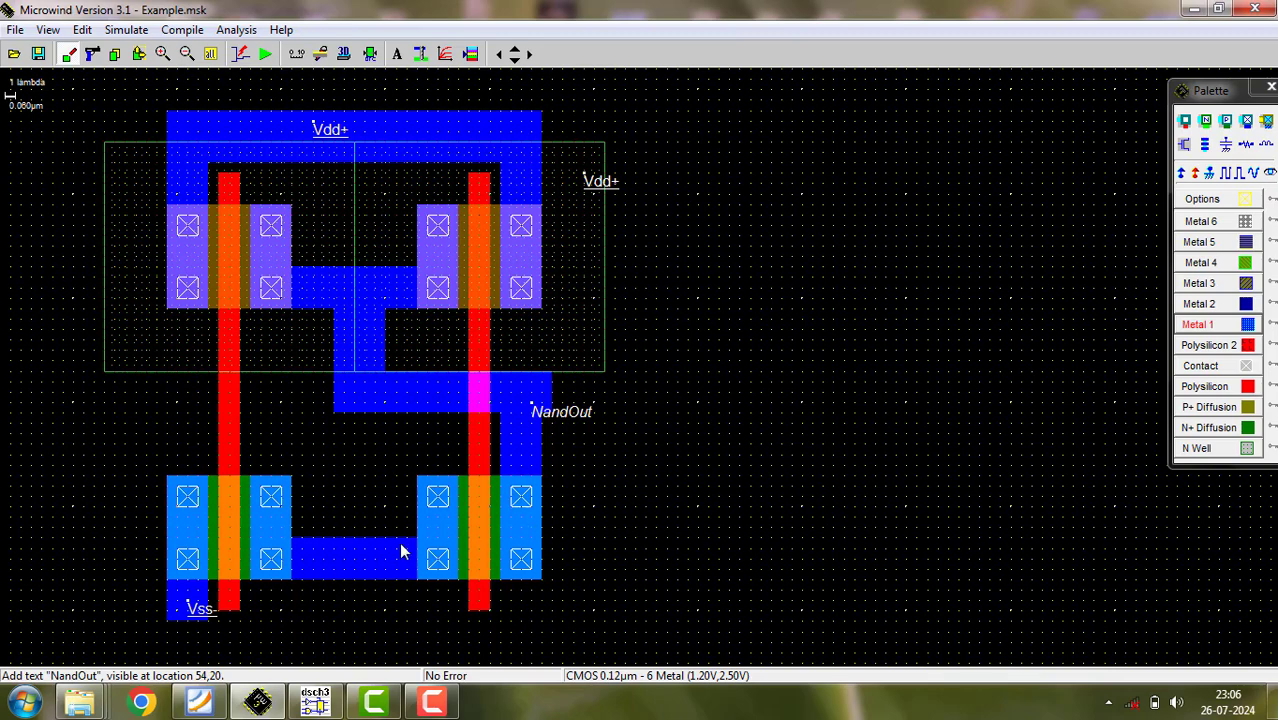
- Add a clock named A to the left polysilicon gate, between the pMOS and nMOS transistors
left_click(1230, 171)
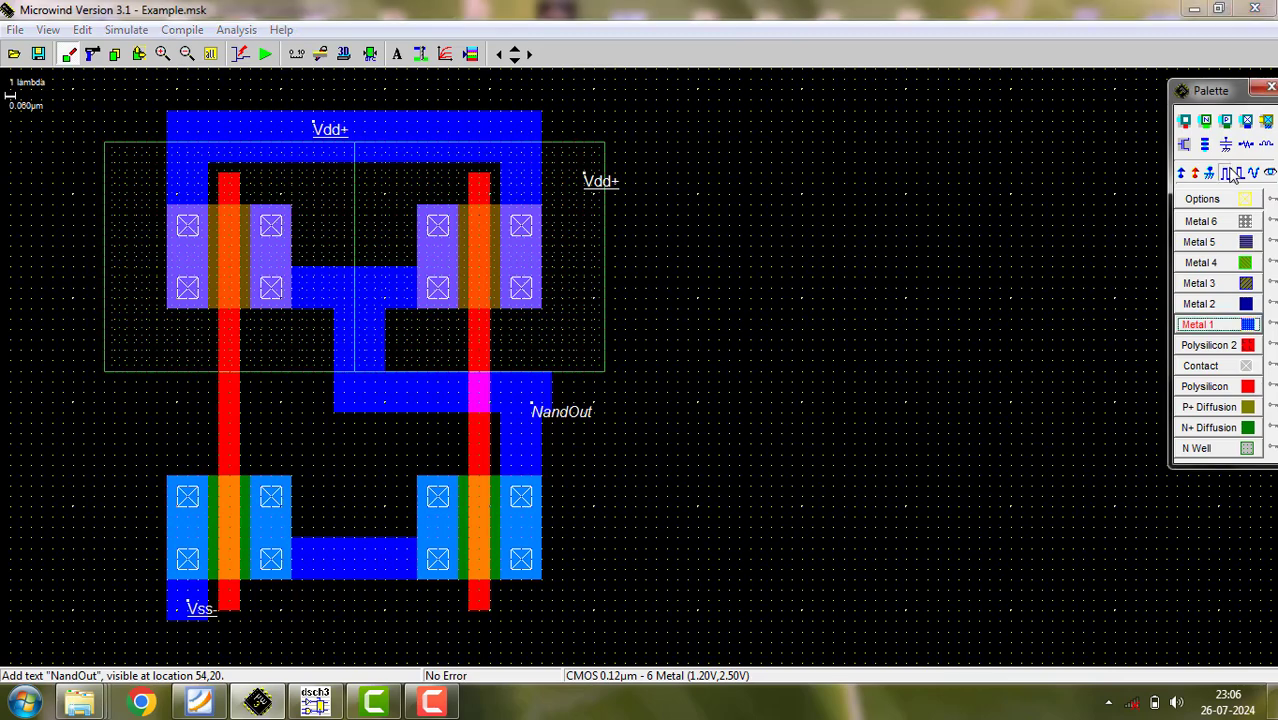
left_click(229, 416)
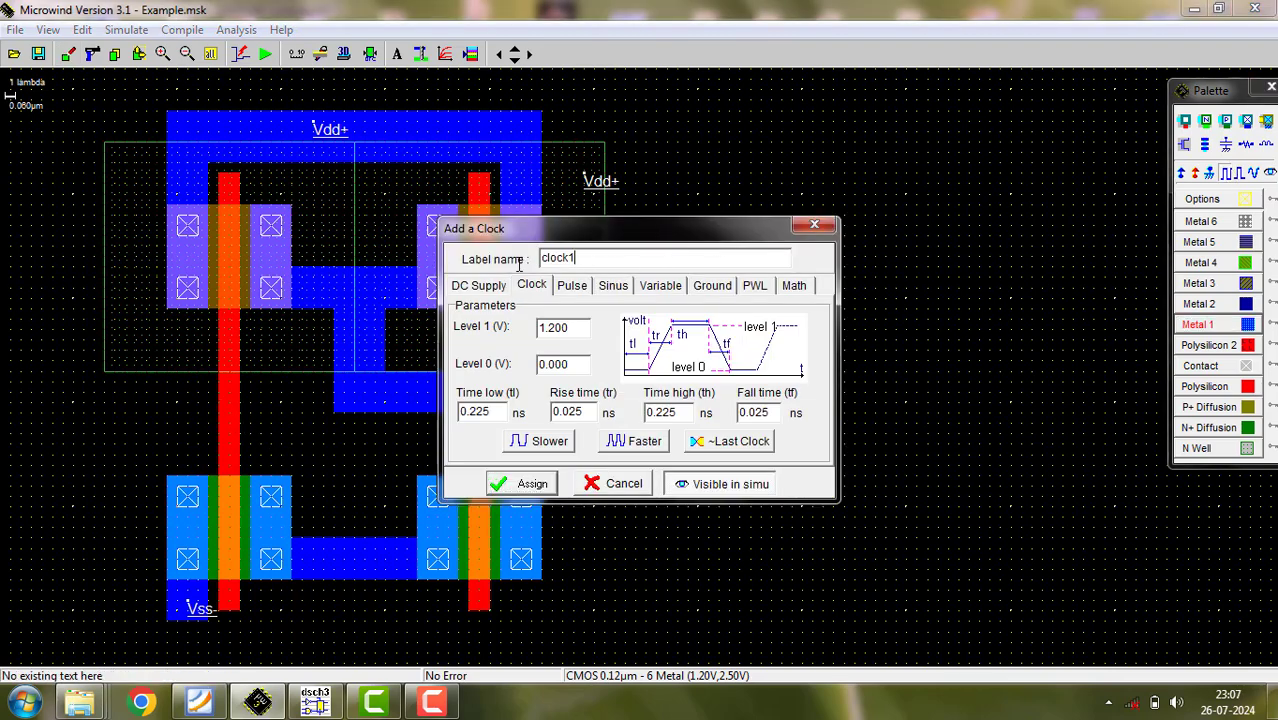
key("shift+Home")
type("A")
left_click(522, 483)
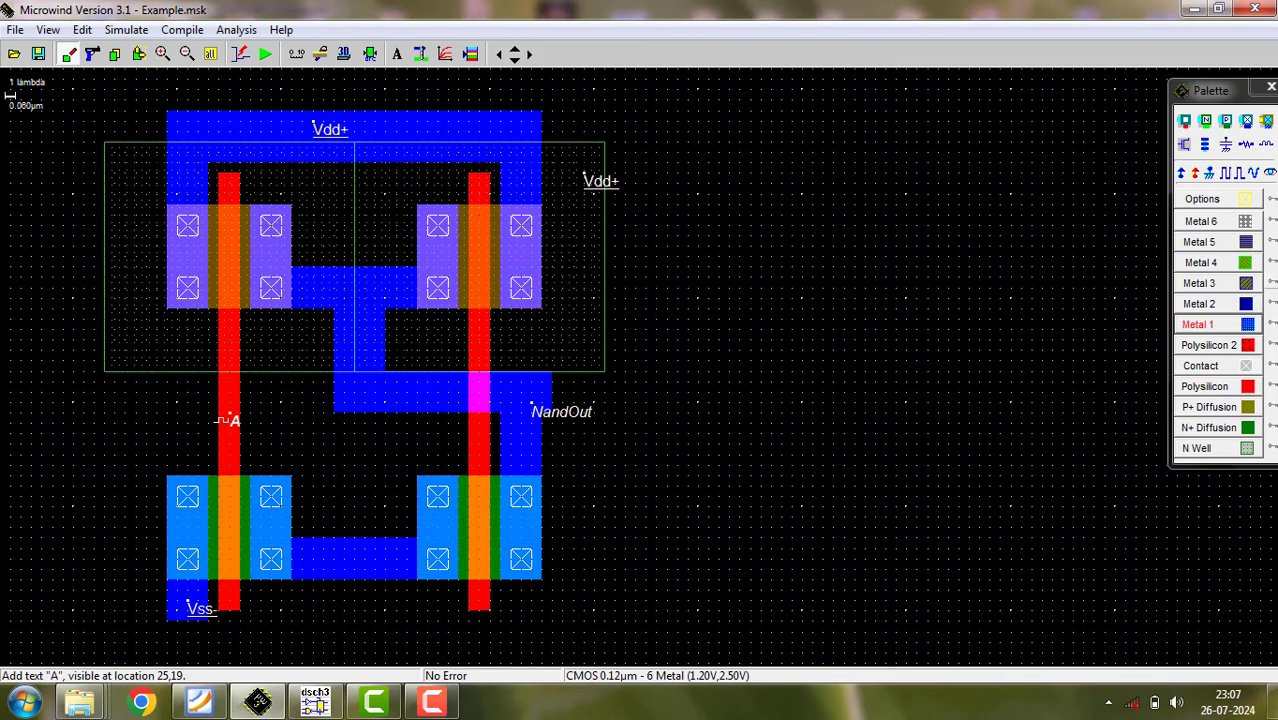
- Add a clock named B to the right polysilicon gate, just above the nMOS
left_click(1228, 174)
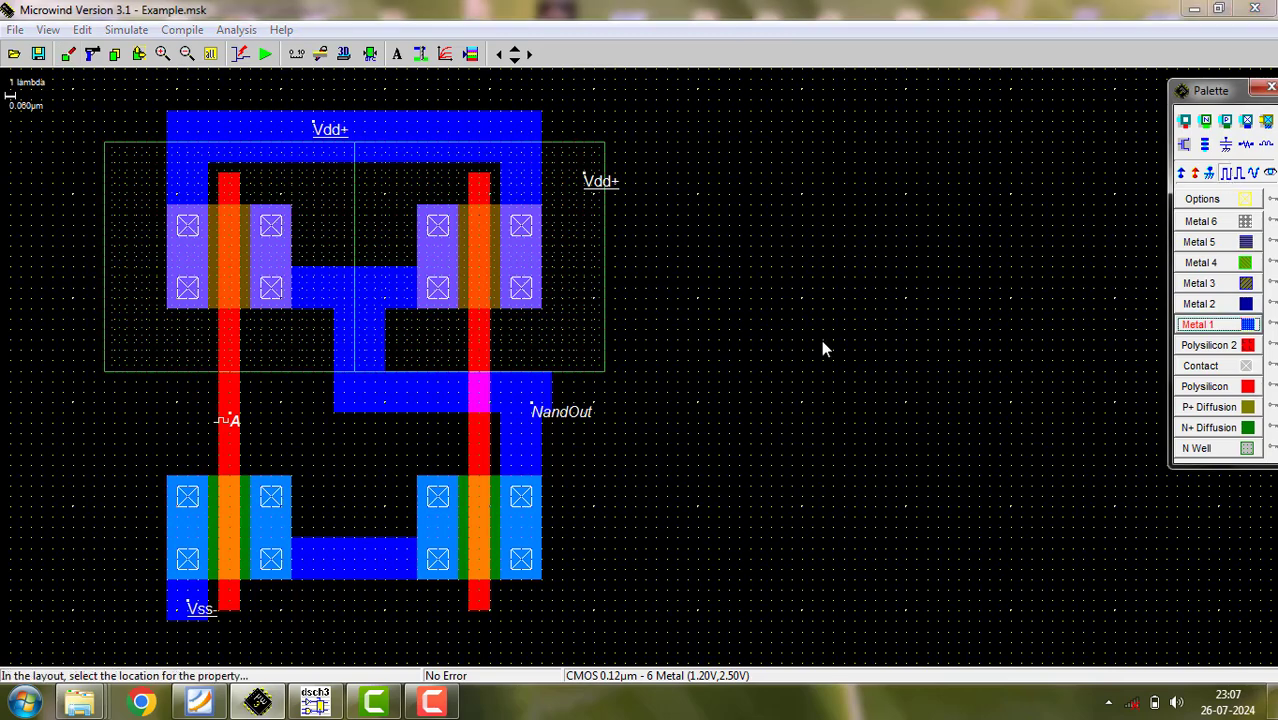
left_click(478, 441)
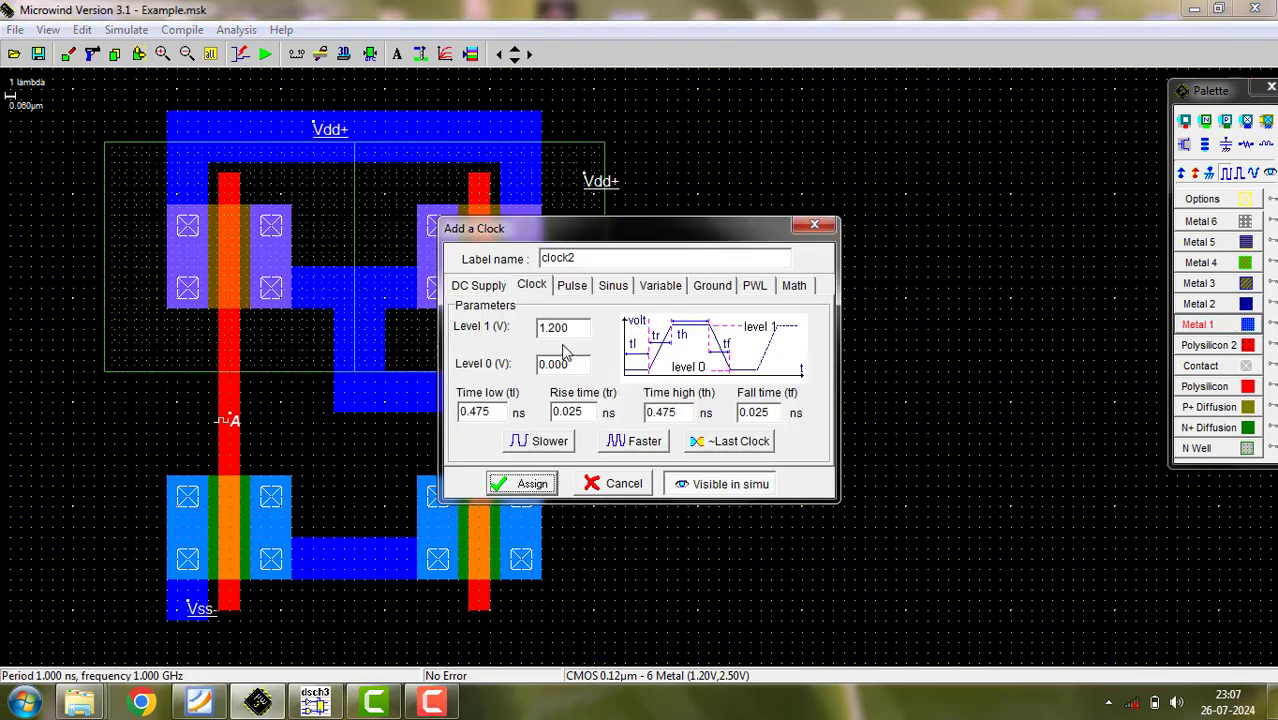
left_click_drag(593, 264, 481, 267)
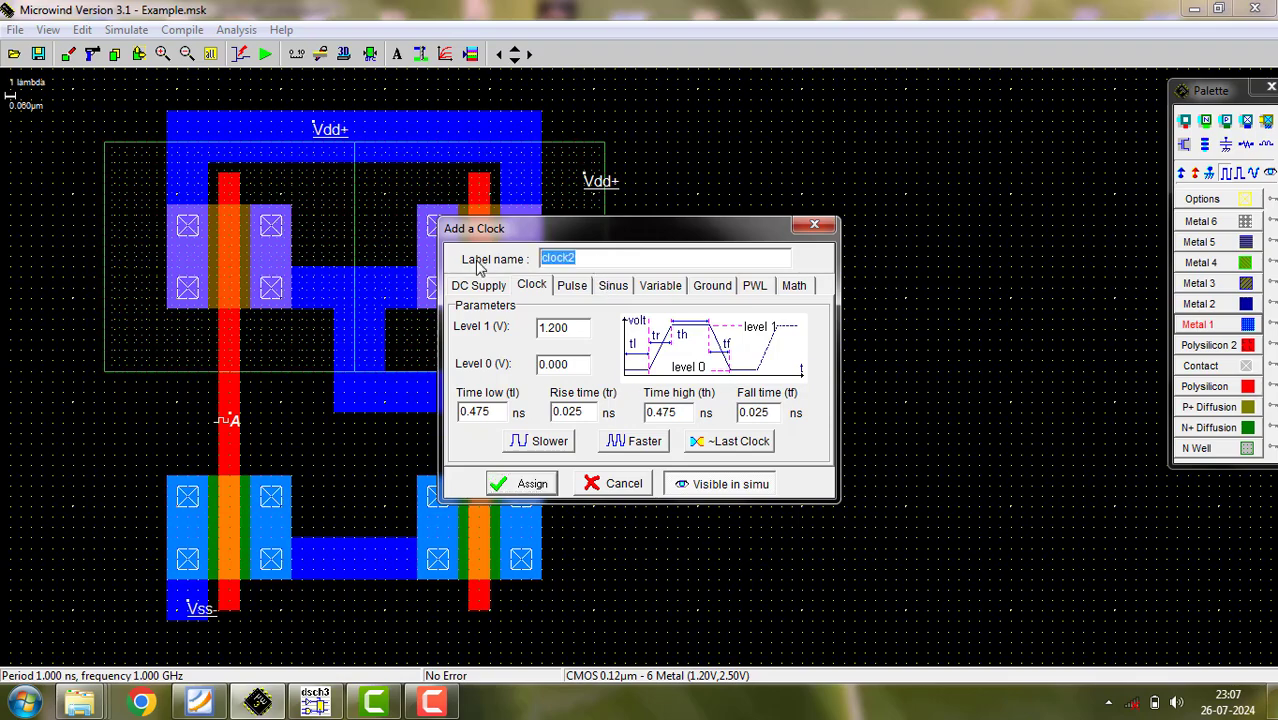
type("B")
left_click(535, 485)
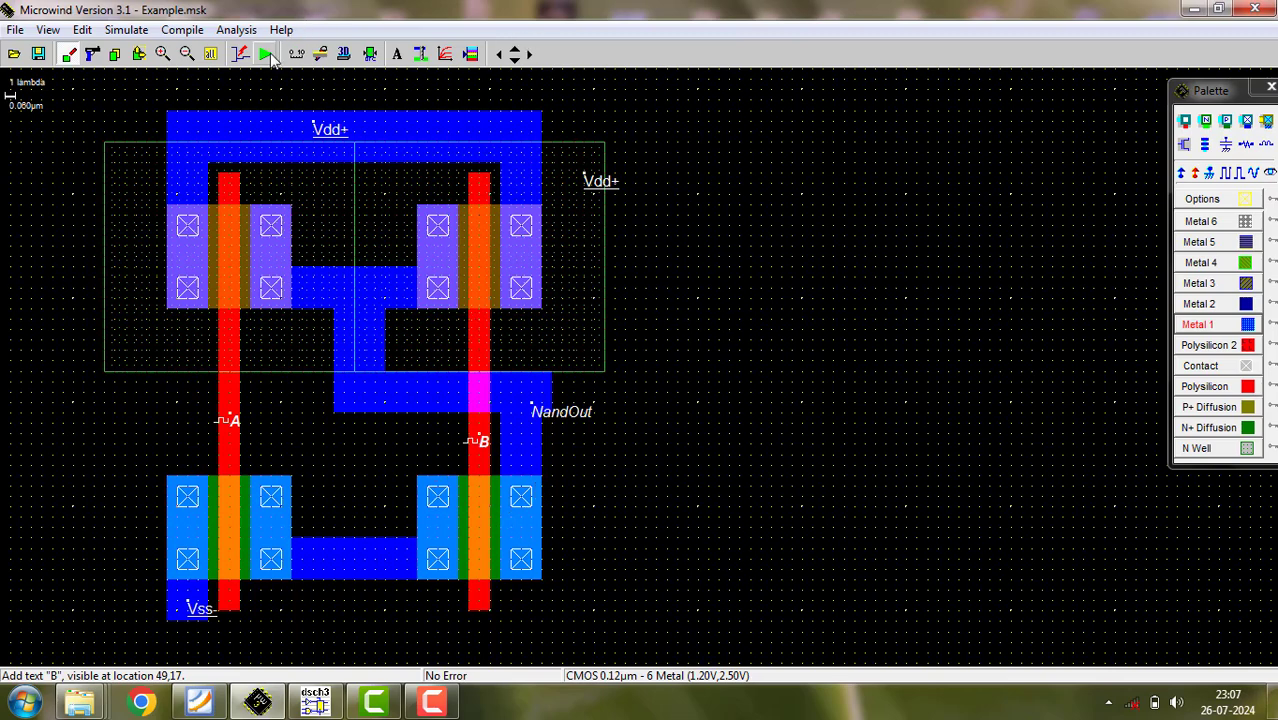
- Save the layout and run its analog simulation
left_click(37, 55)
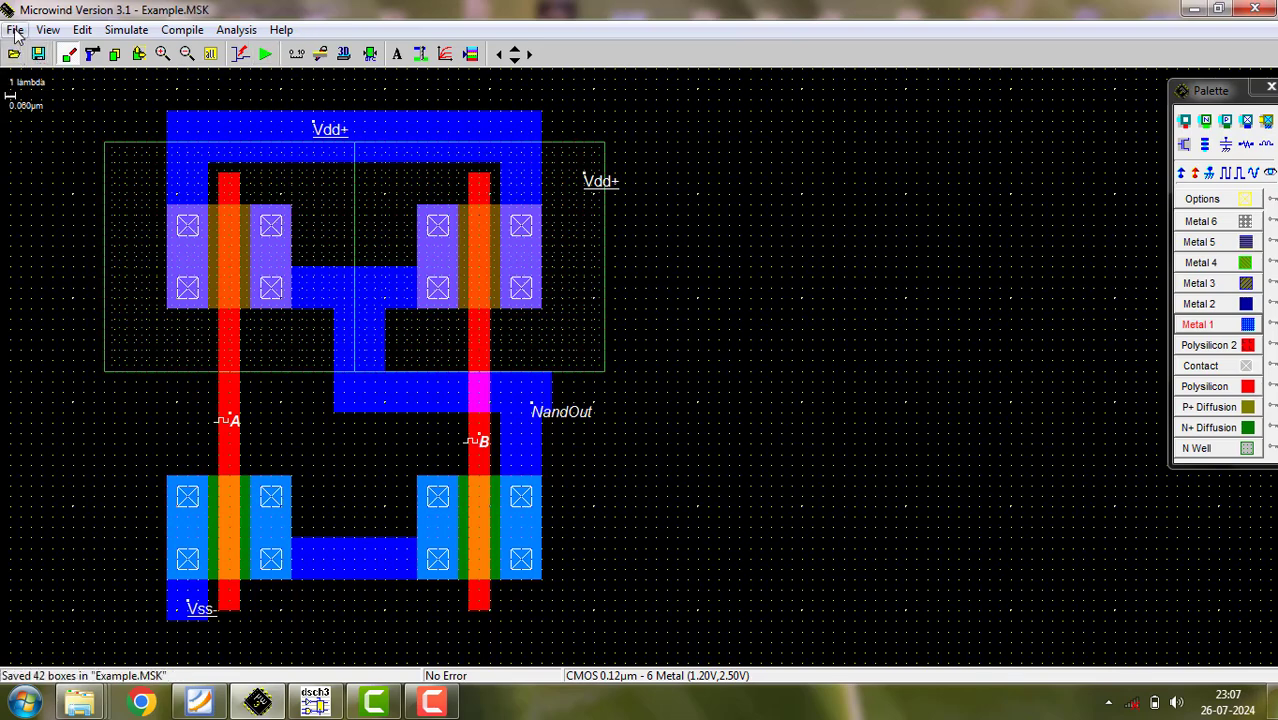
left_click(15, 30)
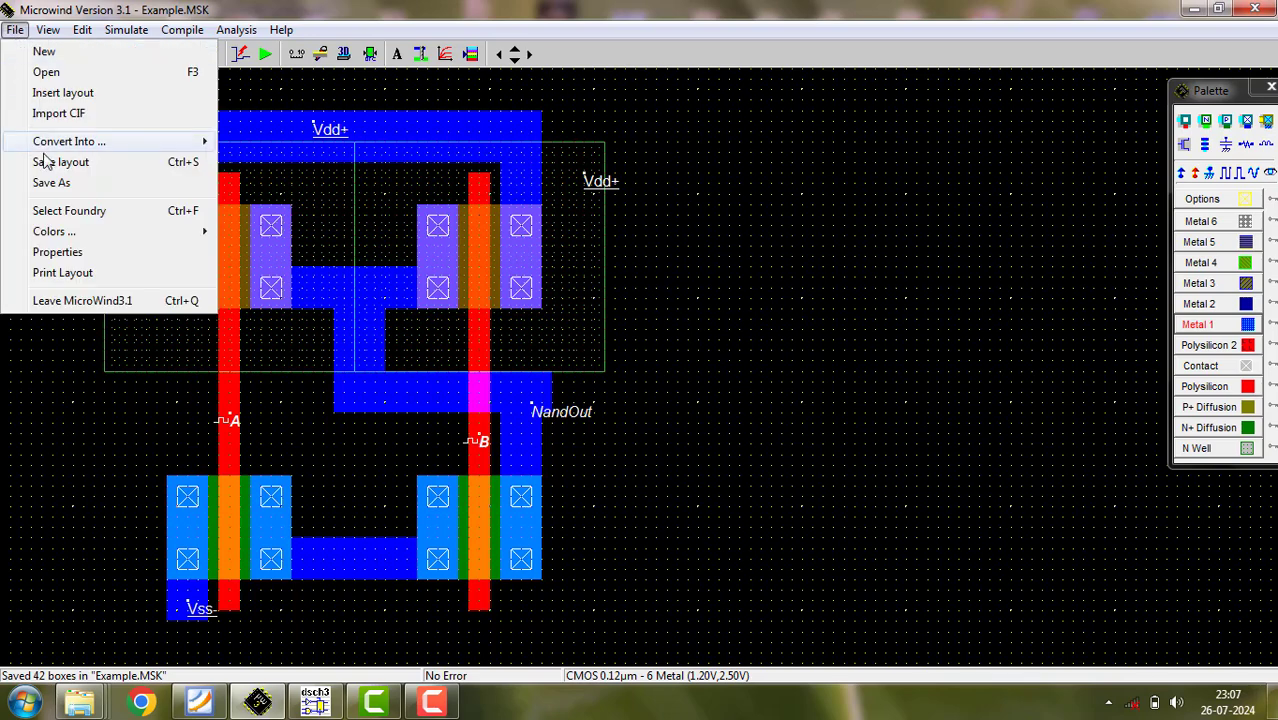
left_click(437, 93)
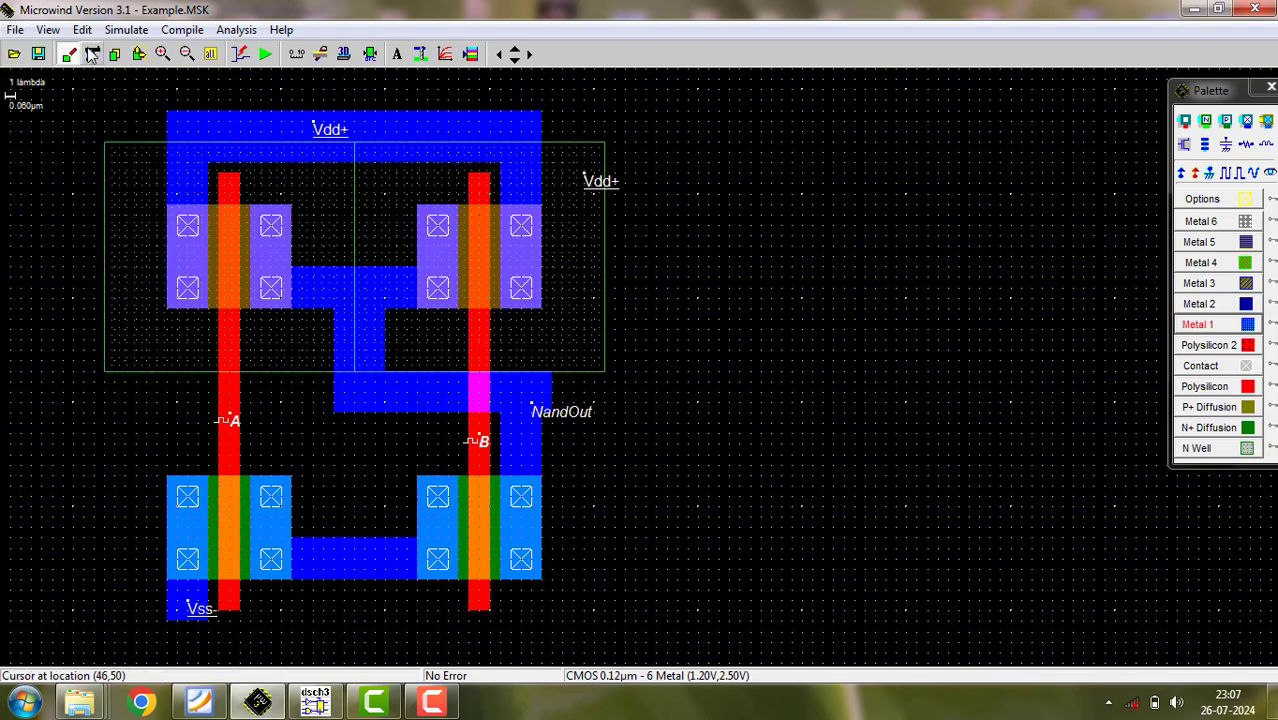
left_click(268, 60)
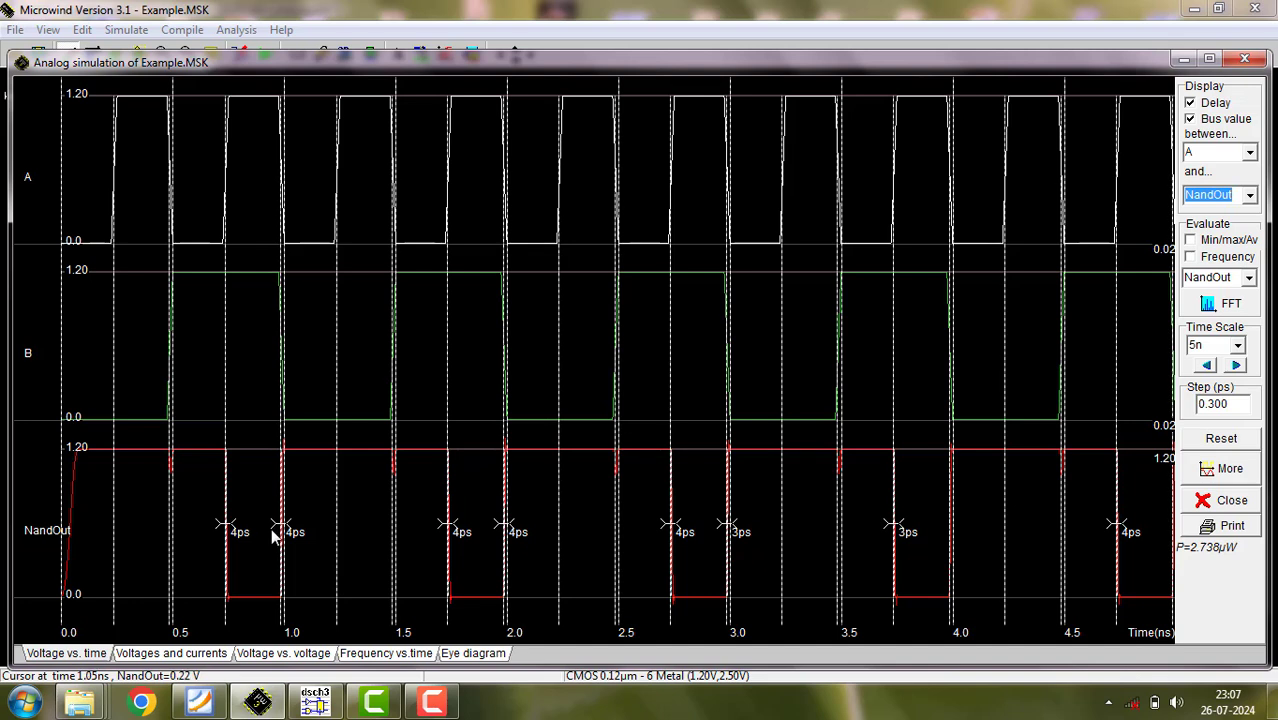
- In the Foxit Reader syllabus, underline "delay td for all four possible combinations of input vectors" in experiment 6a, and return to Microwind
left_click(200, 703)
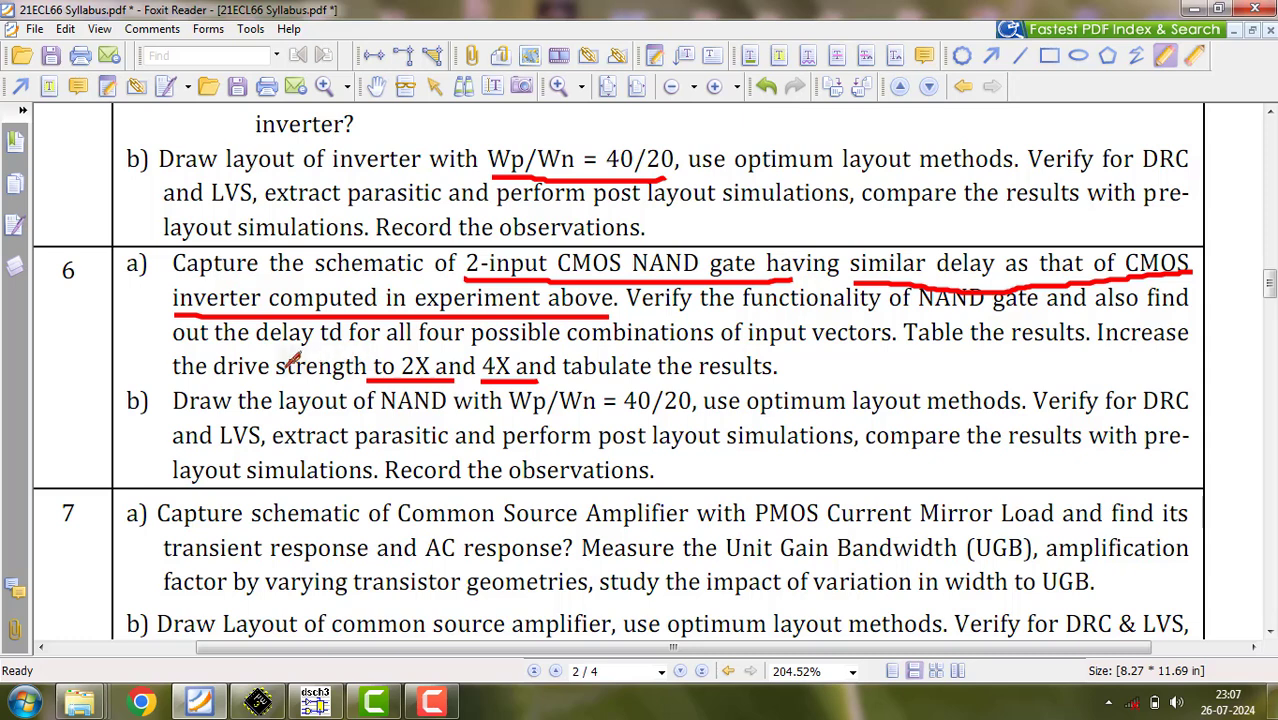
left_click_drag(263, 366, 900, 330)
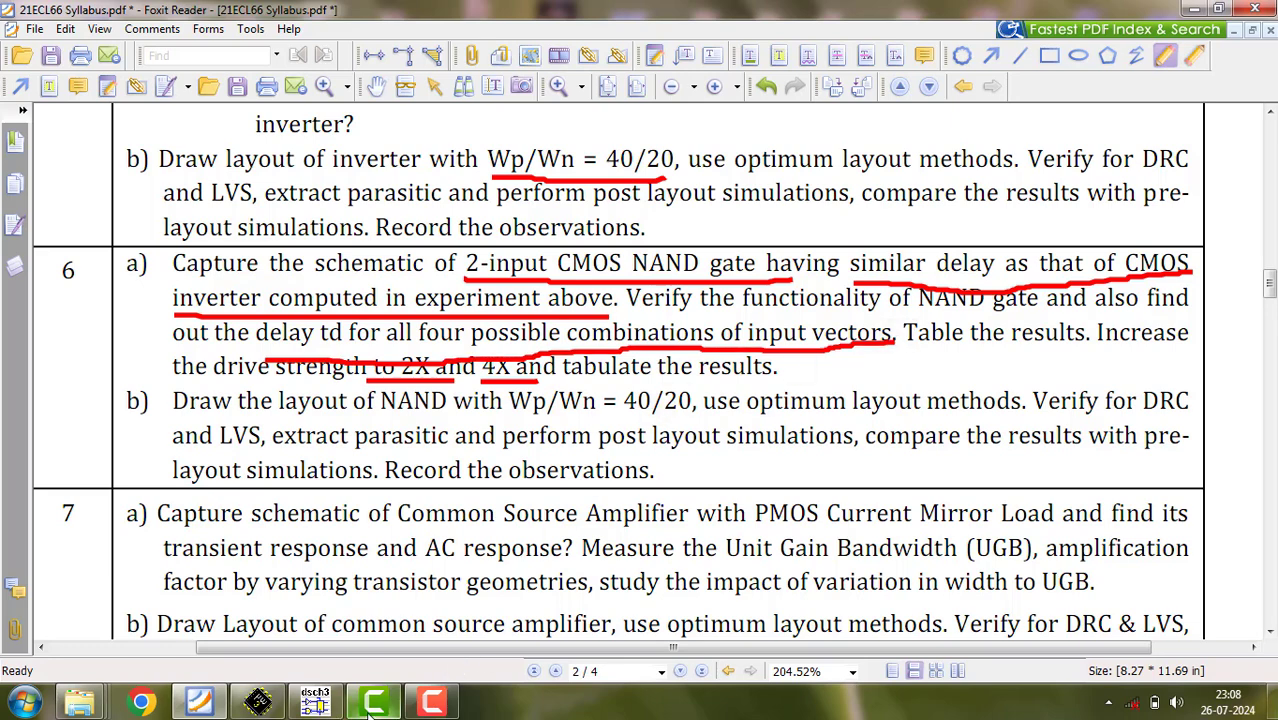
left_click(258, 703)
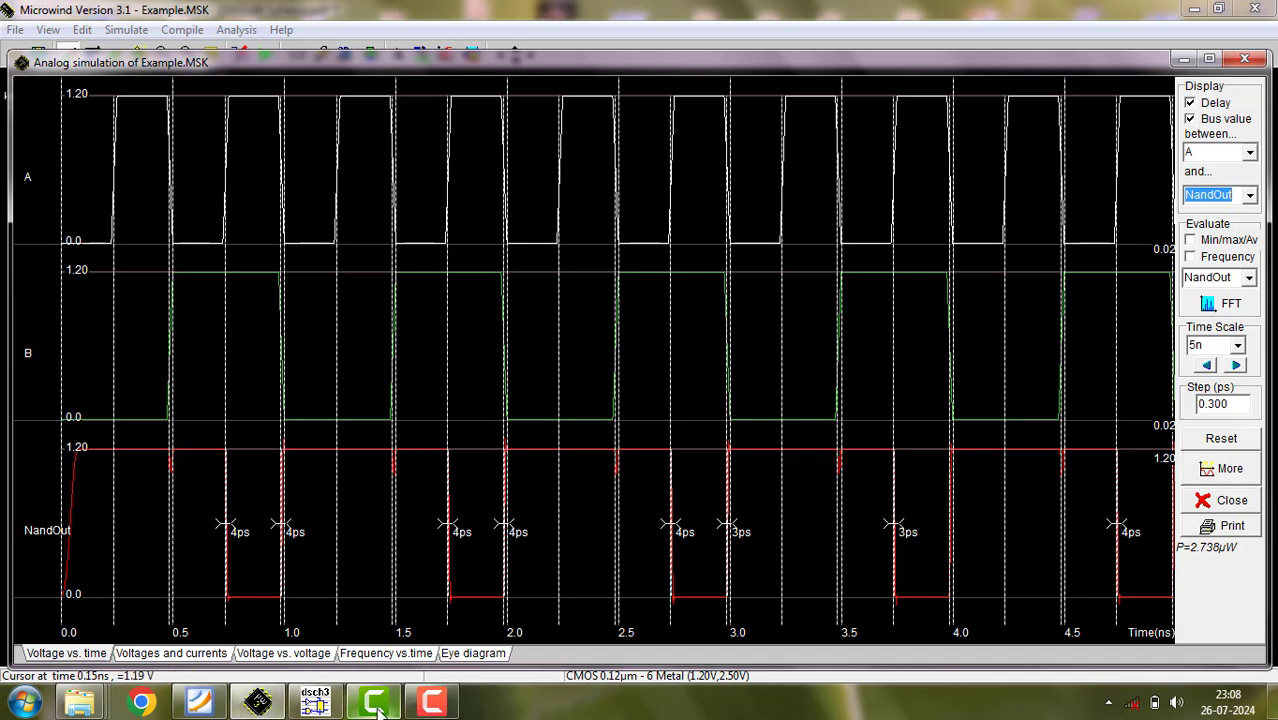
- Review the NAND schematic in DSCH and switch back to the Microwind simulation waveforms
left_click(306, 708)
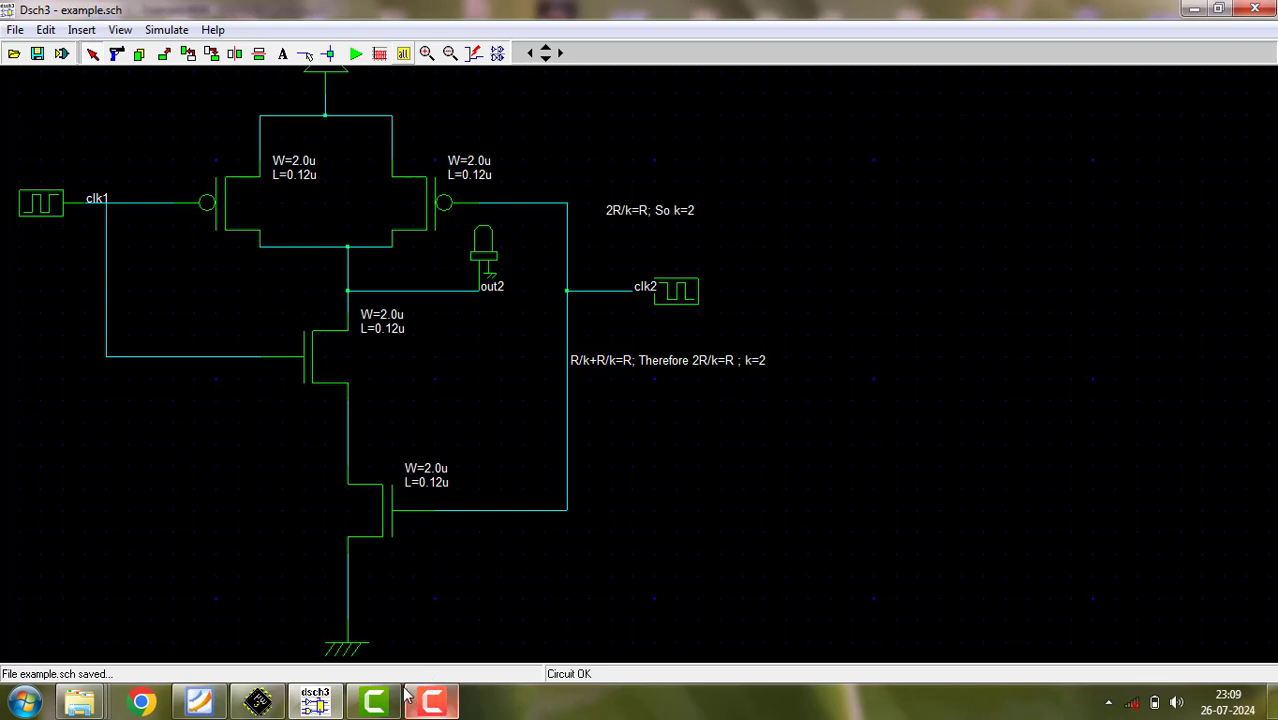
mouse_move(258, 703)
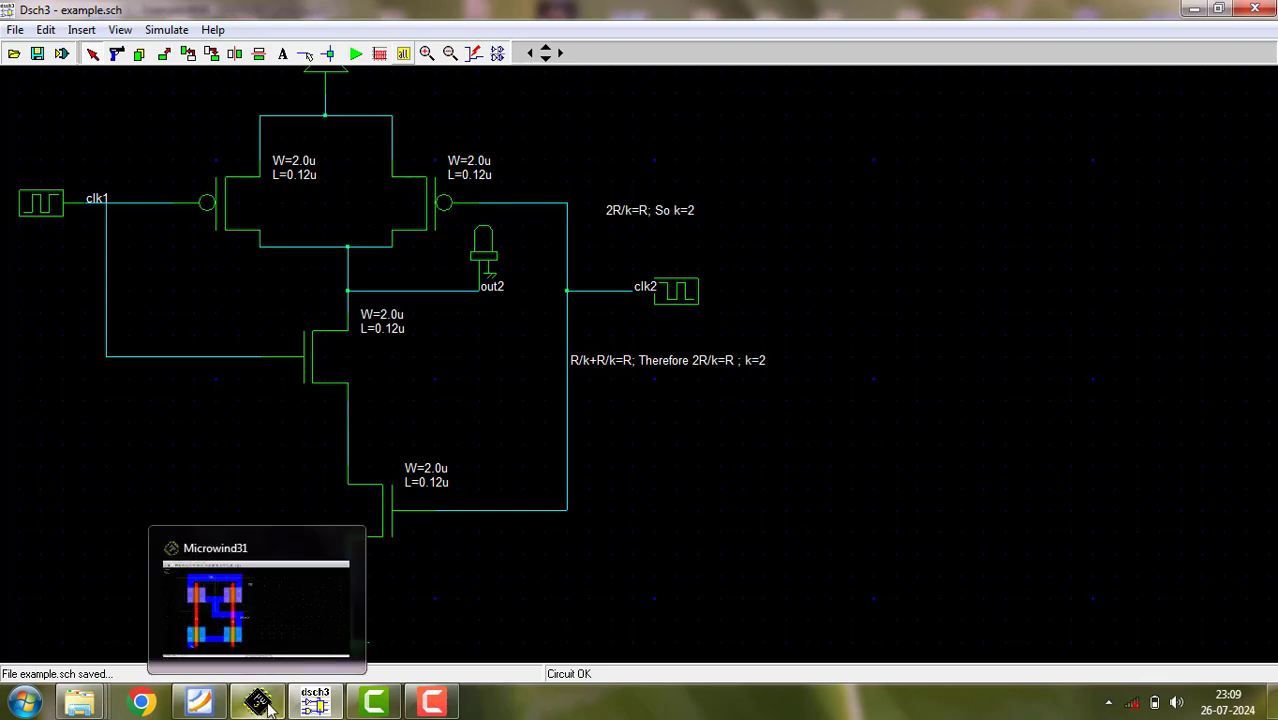
mouse_move(200, 712)
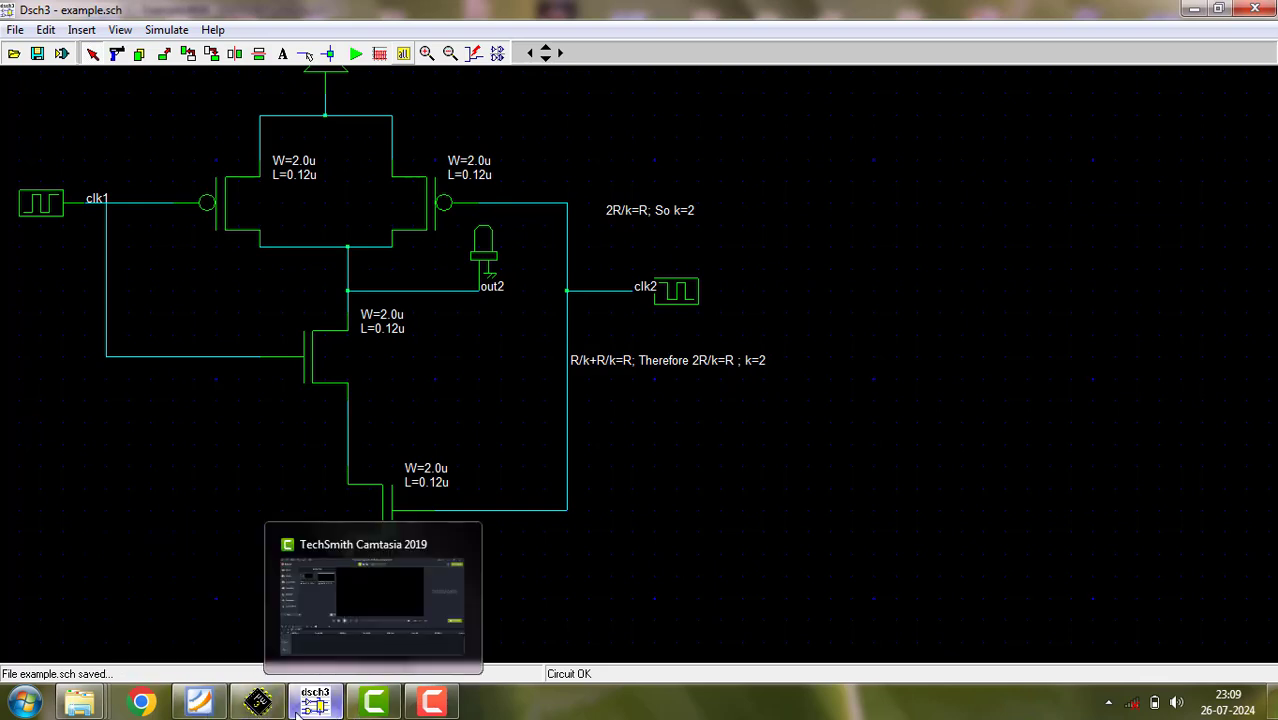
left_click(258, 703)
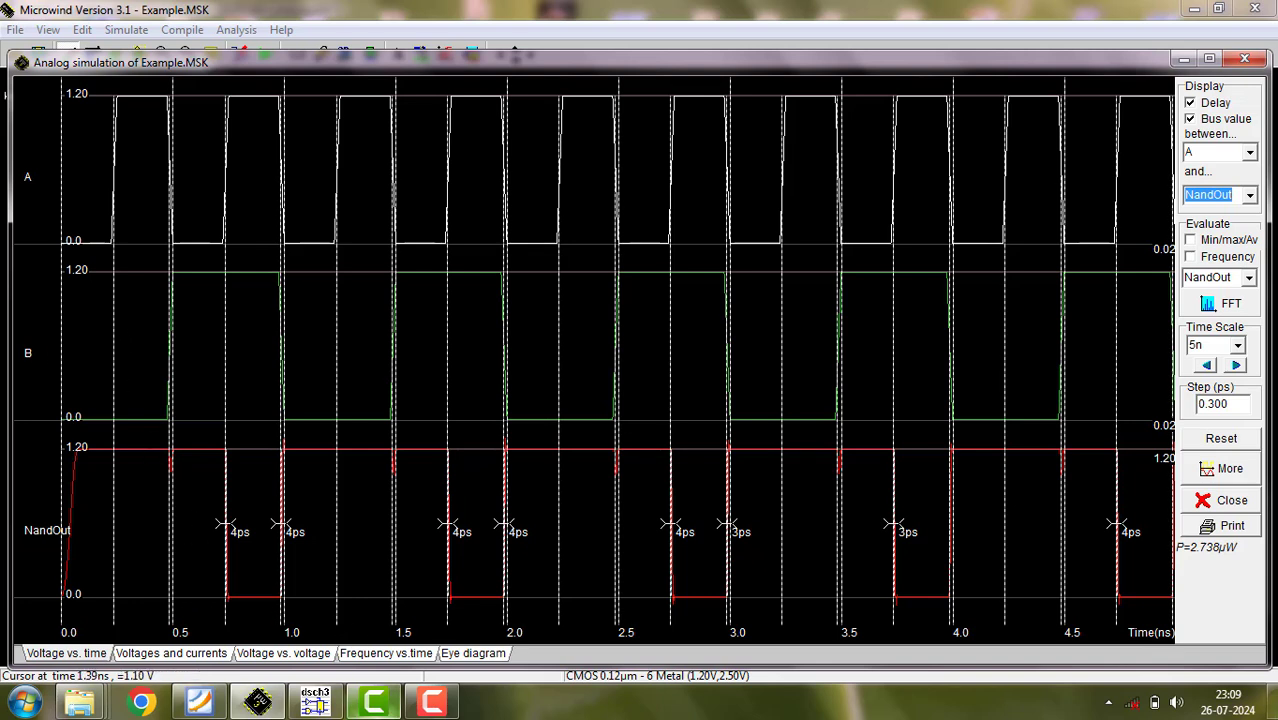
left_click(270, 695)
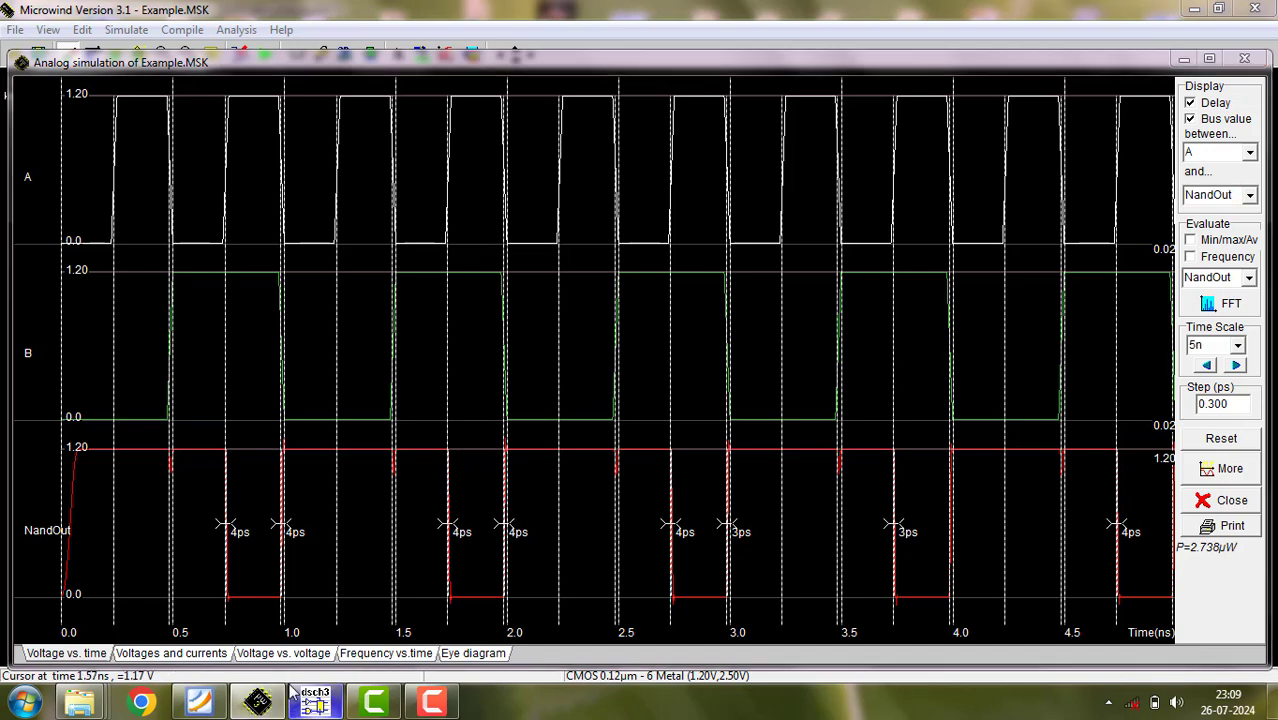
- Close the analog simulation window and show the layer palette over the layout
left_click(1244, 58)
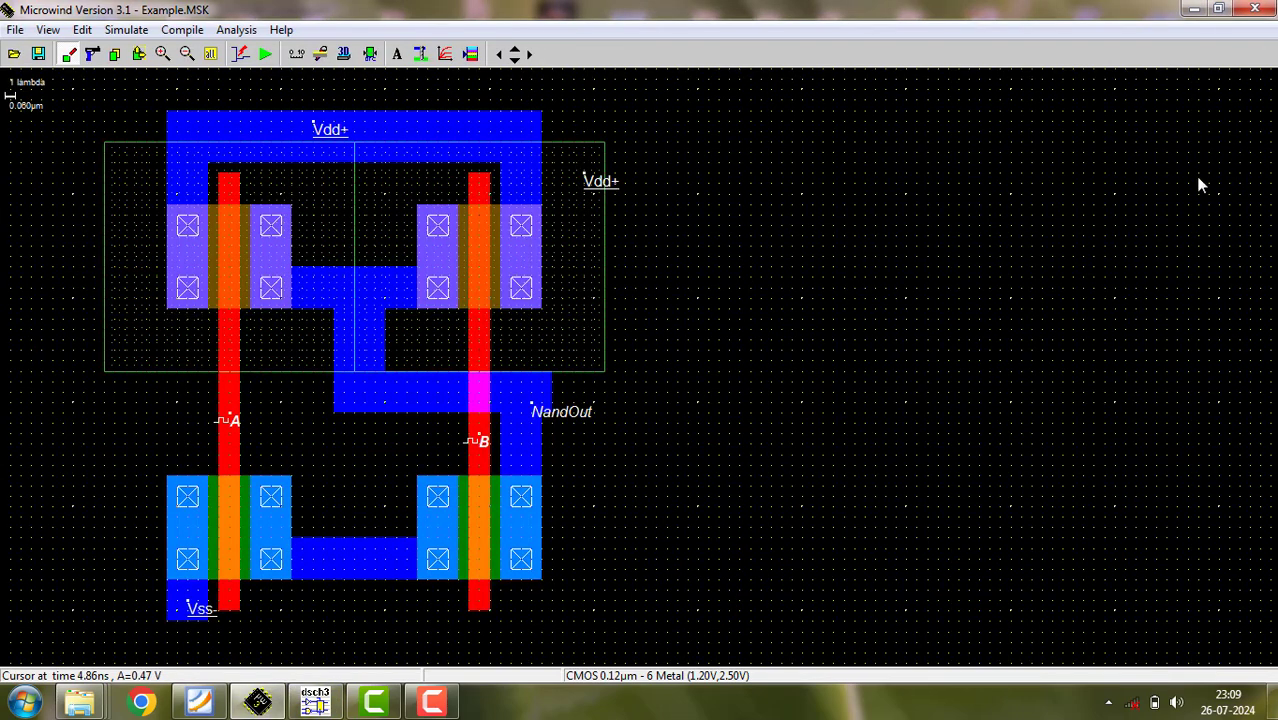
left_click(472, 56)
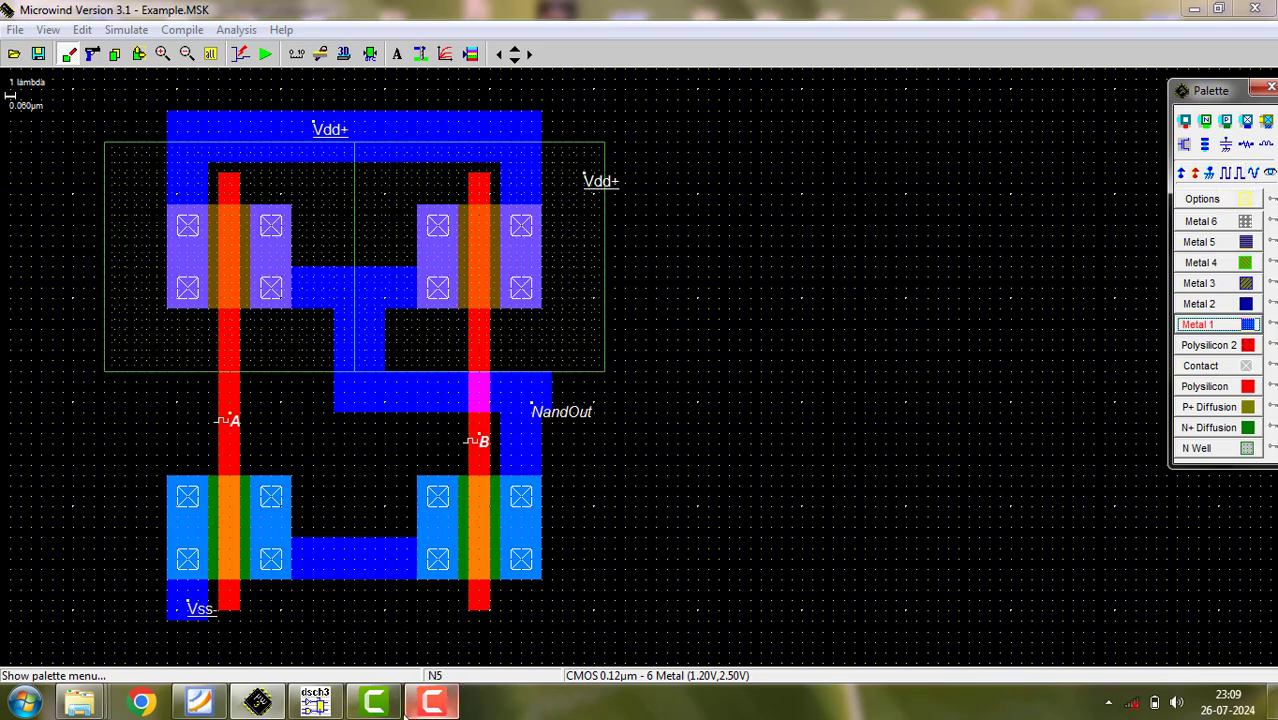
- Glance at the DSCH schematic, return to the Microwind layout and rerun the analog simulation to examine A, B and NandOut
left_click(258, 703)
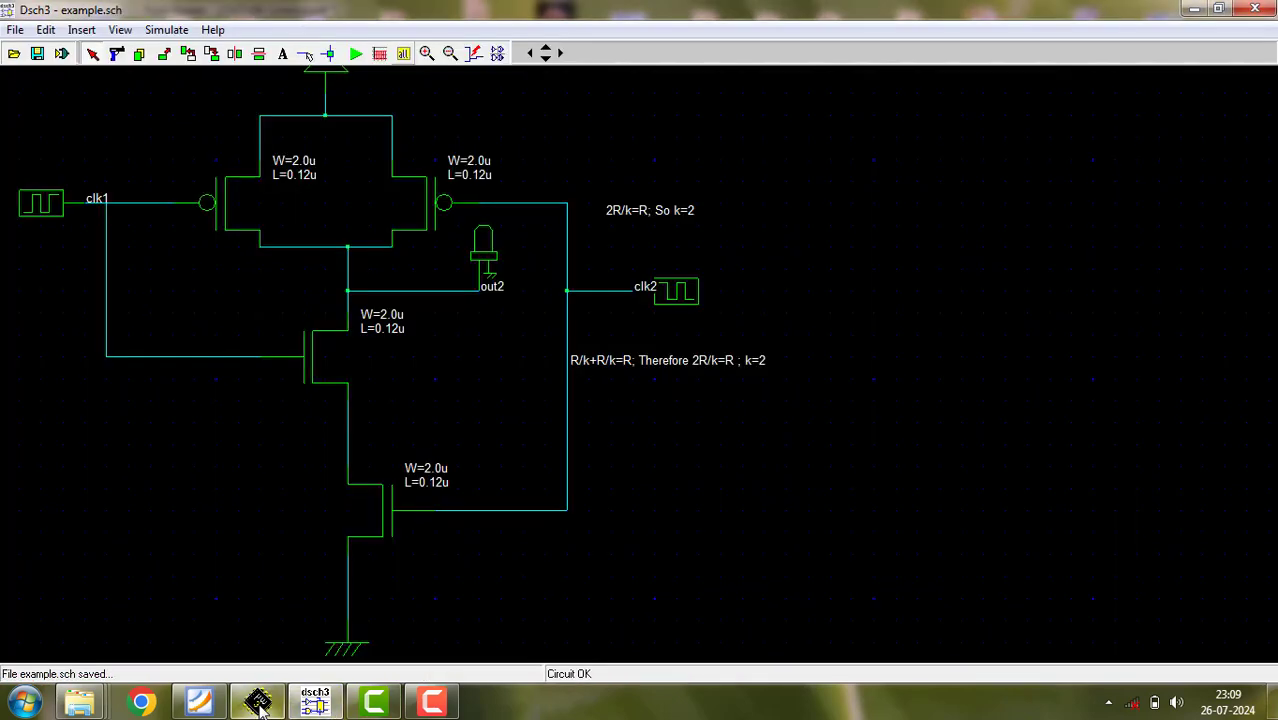
left_click(258, 700)
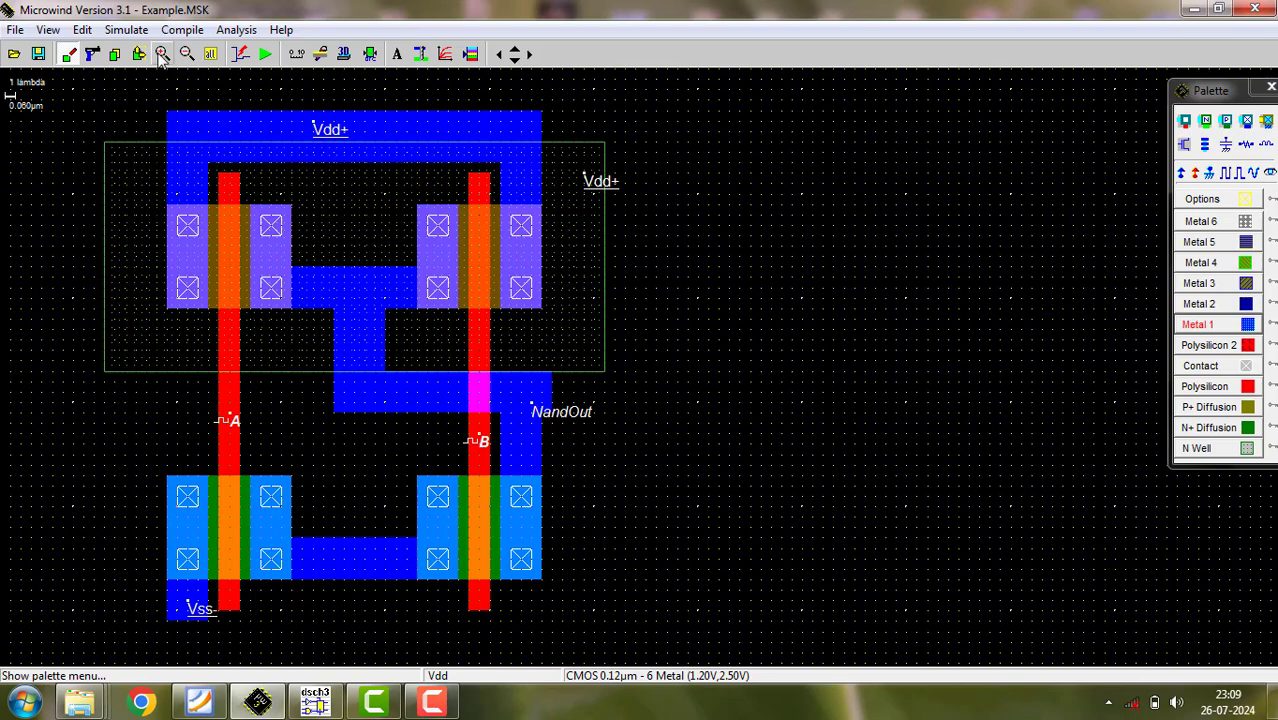
left_click(266, 55)
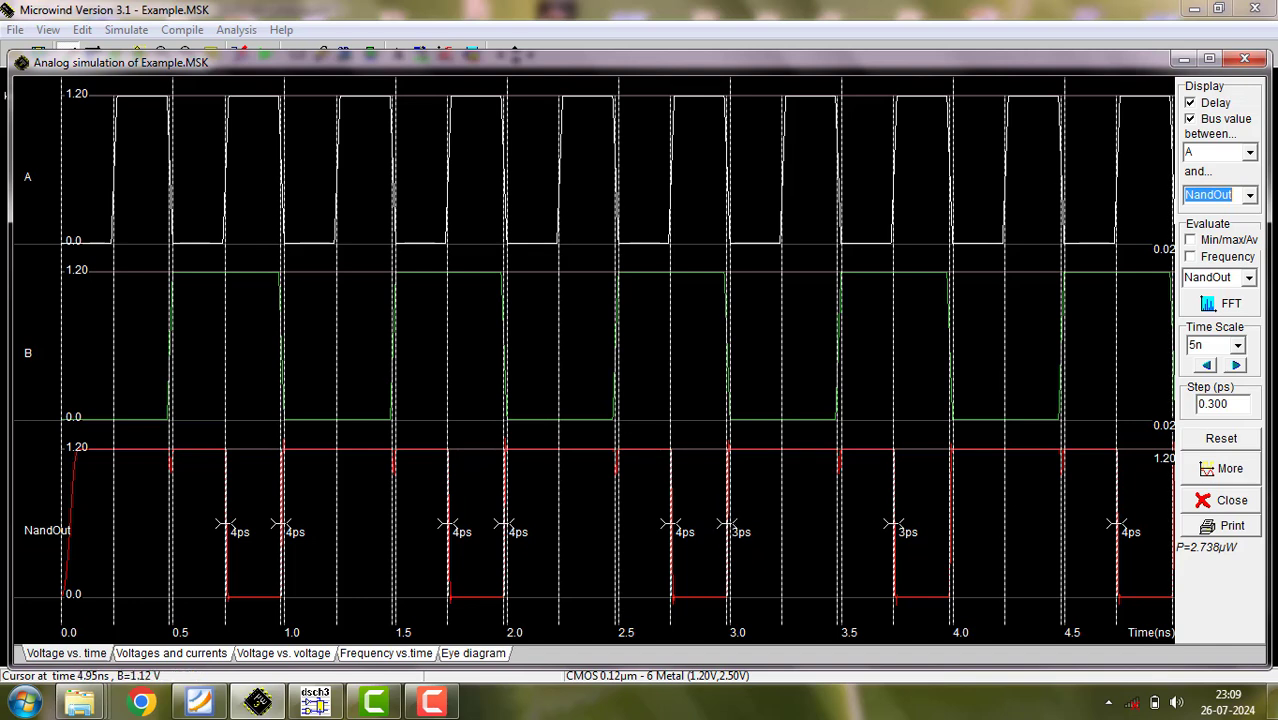
- Close the analog simulation, save the current NAND layout and start a new blank layout
left_click(1241, 61)
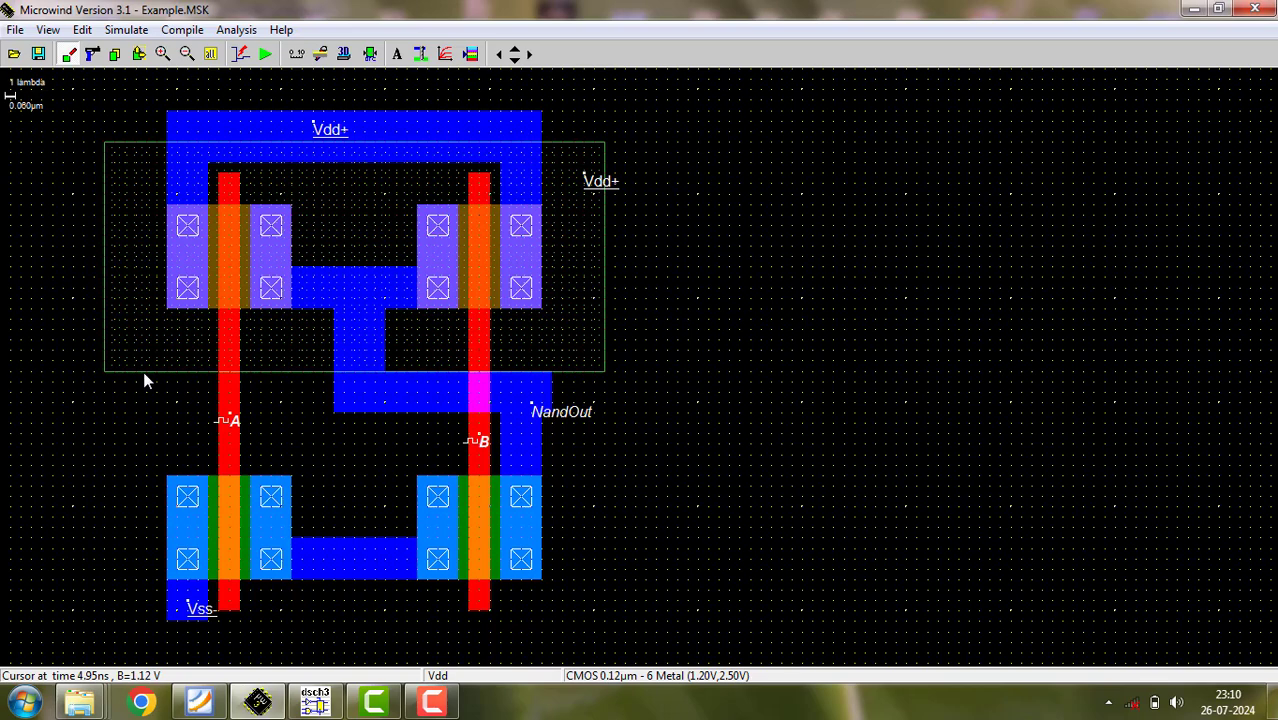
left_click(13, 32)
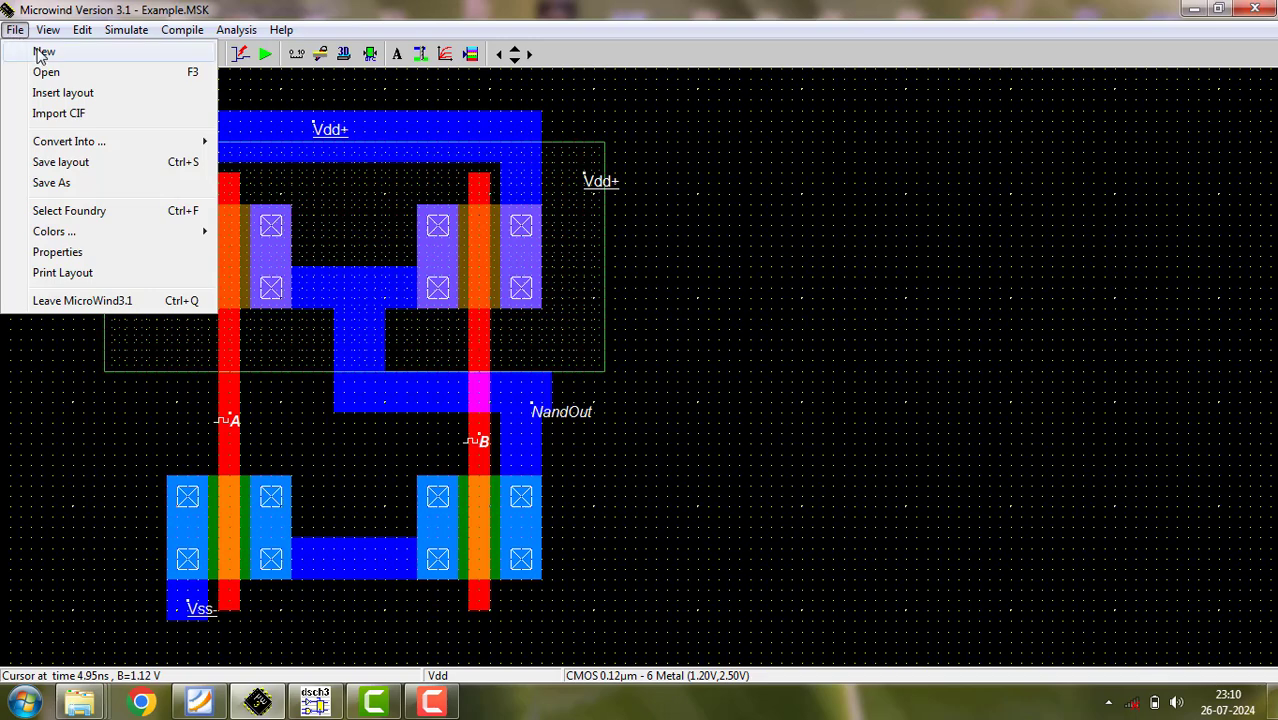
left_click(43, 52)
left_click(573, 408)
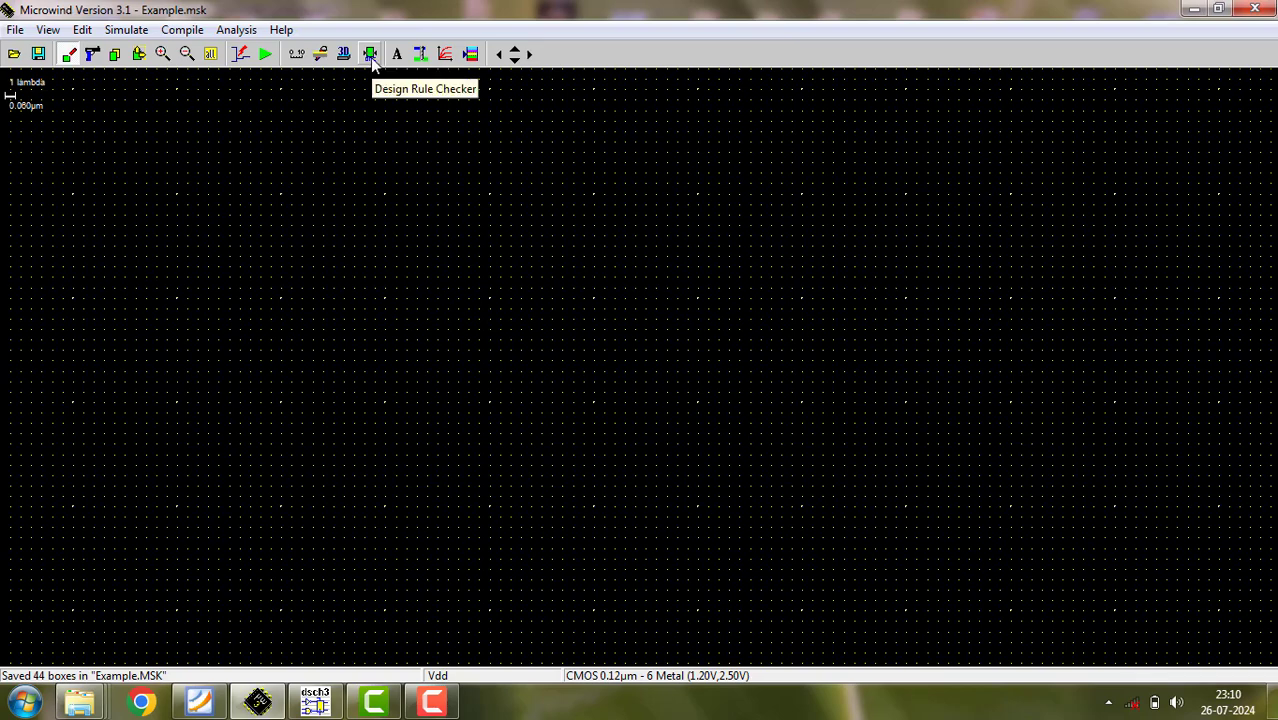
- Generate a pMOS device with 2 fingers, width 0.600 µm and length 0.120 µm, and place it in the upper part of the layout
left_click(470, 55)
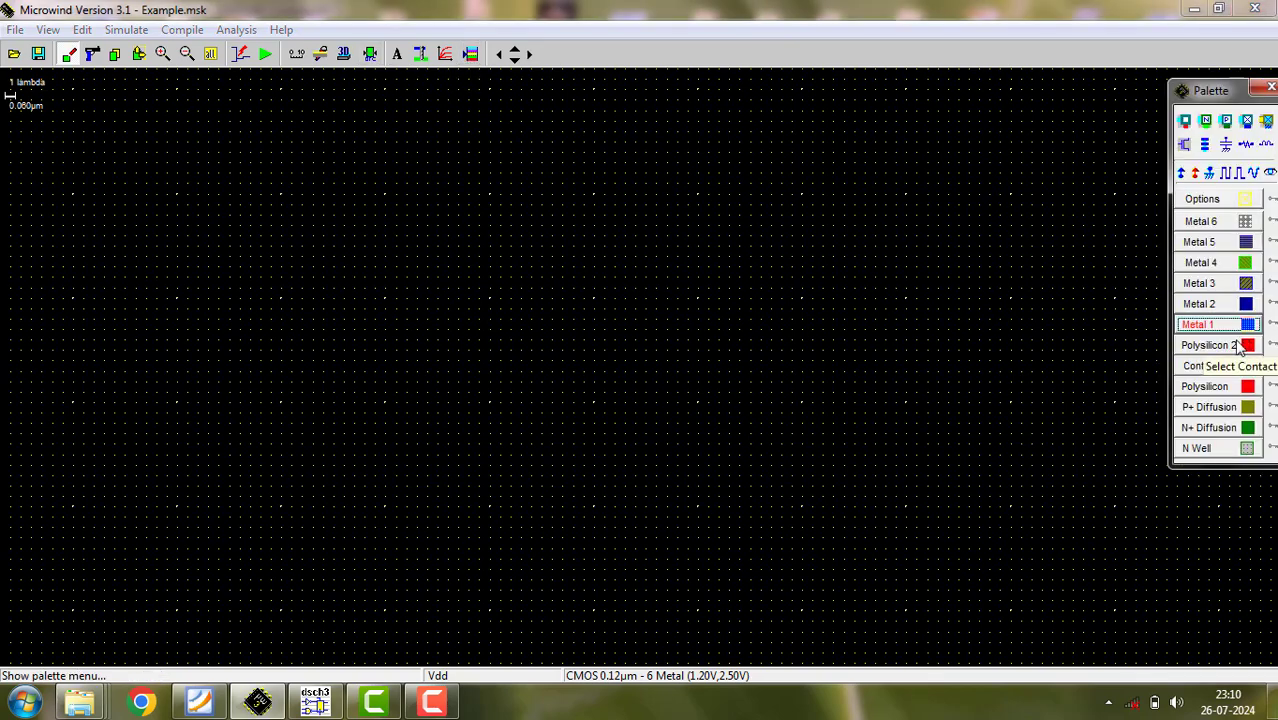
left_click(1185, 147)
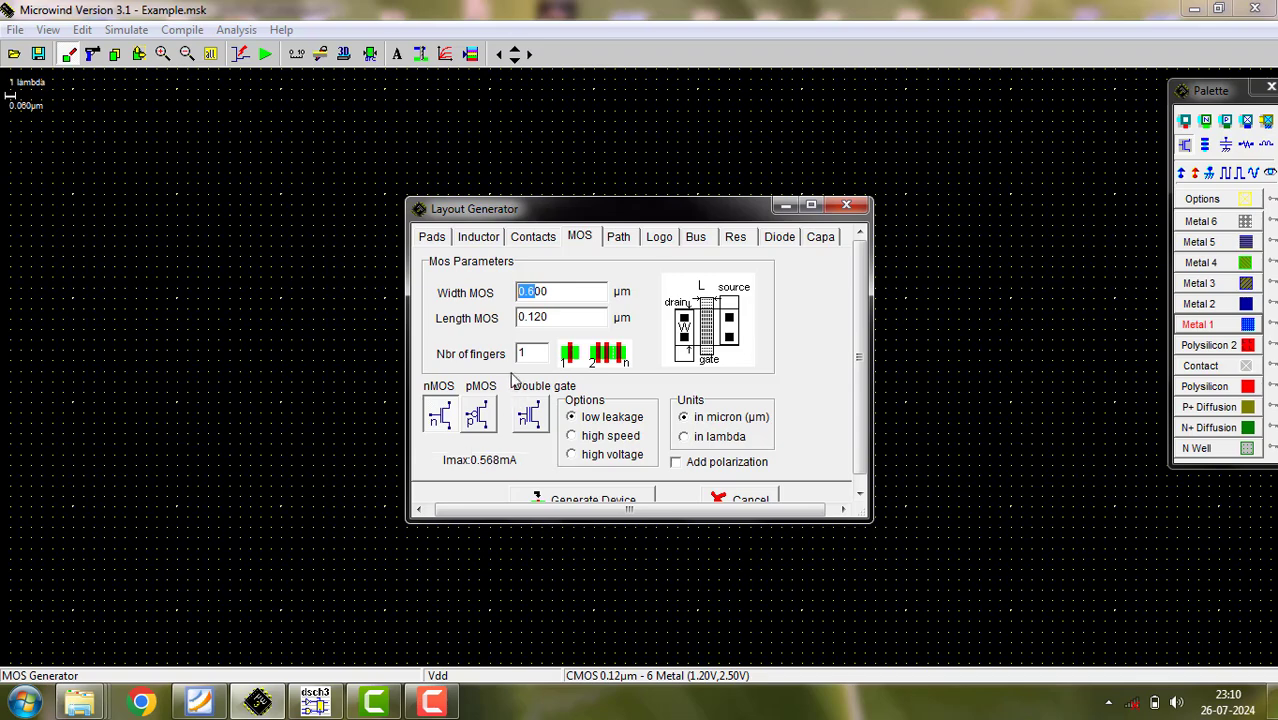
double_click(532, 353)
left_click(478, 418)
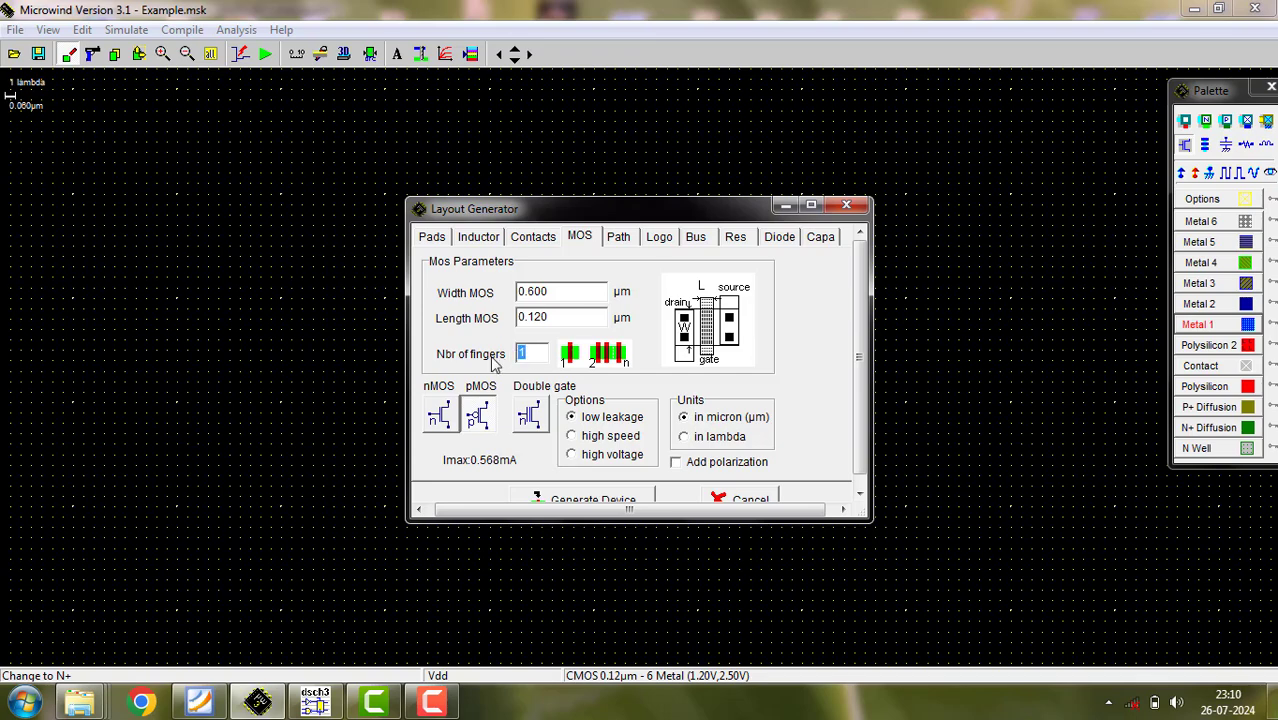
type("2")
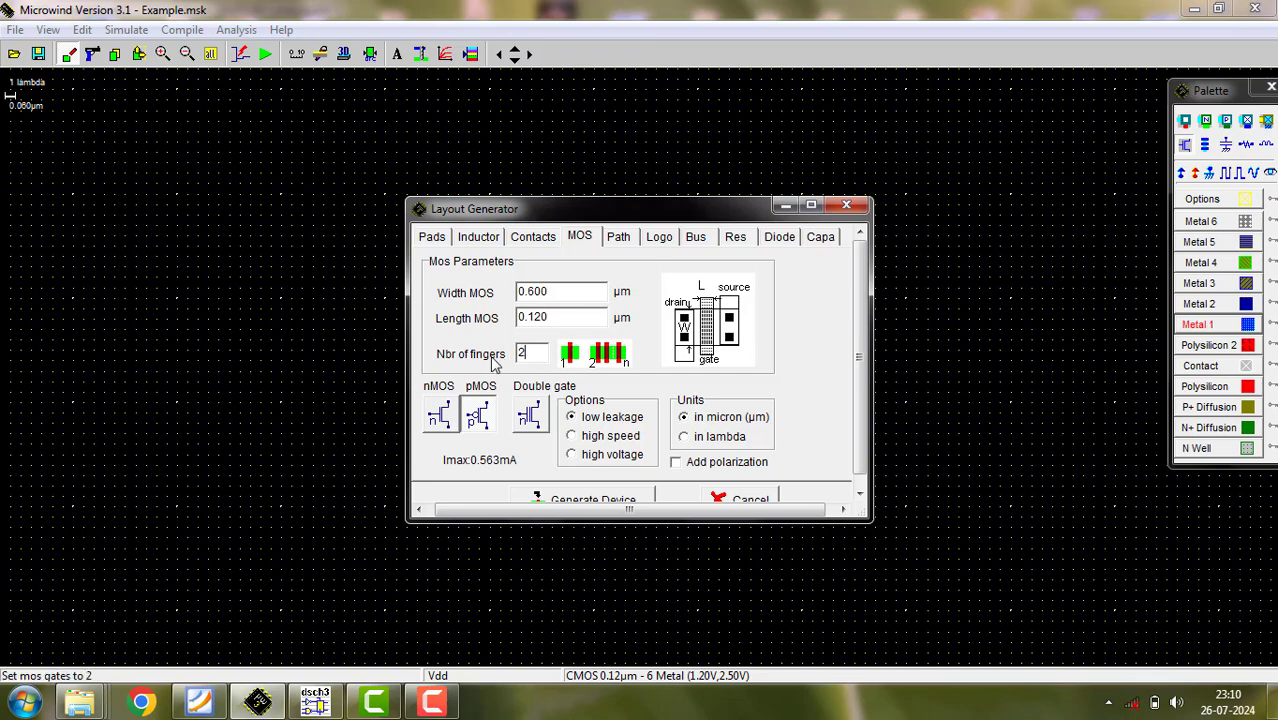
left_click(625, 499)
left_click(331, 320)
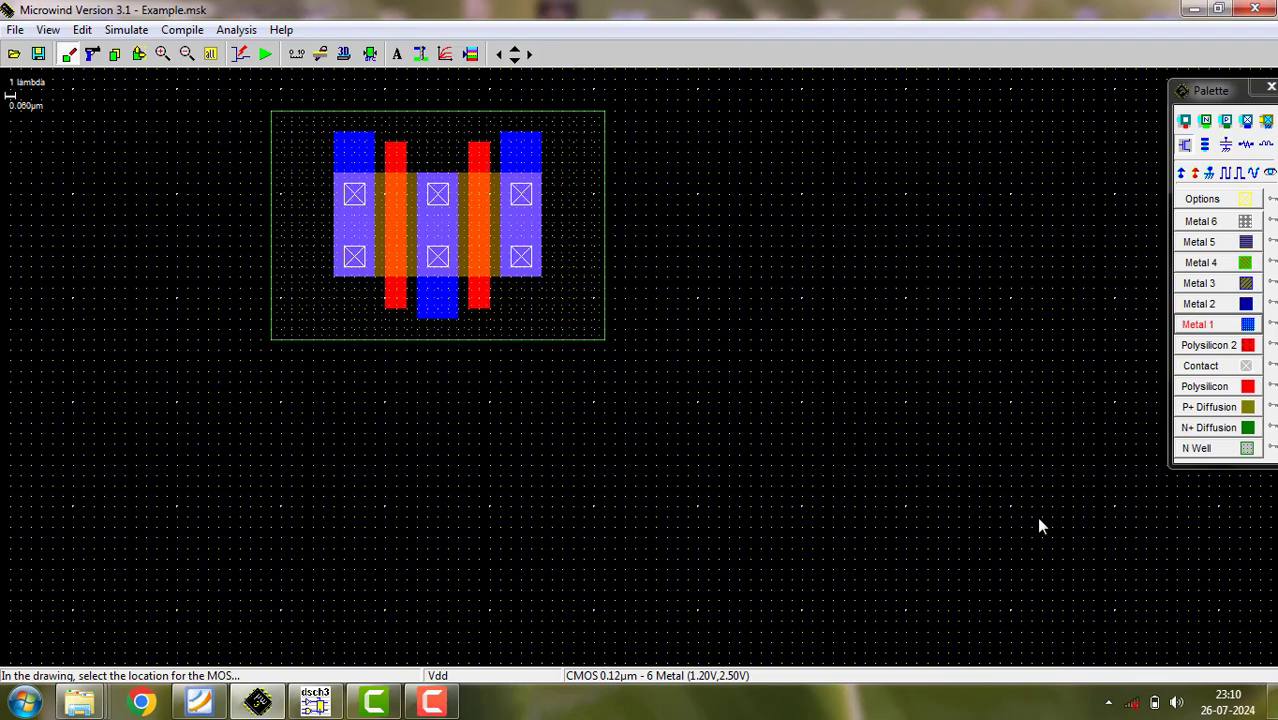
- Generate a matching nMOS device with 2 fingers and place it below the pMOS device
left_click(1186, 146)
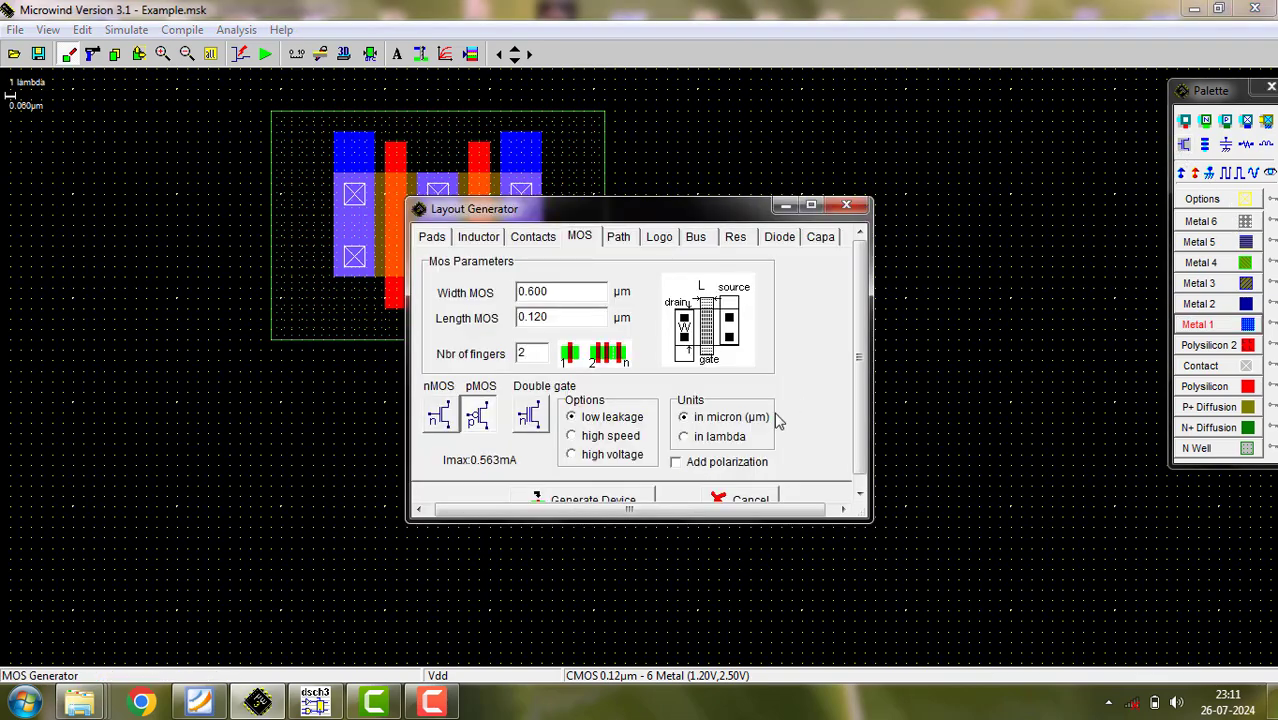
left_click(442, 416)
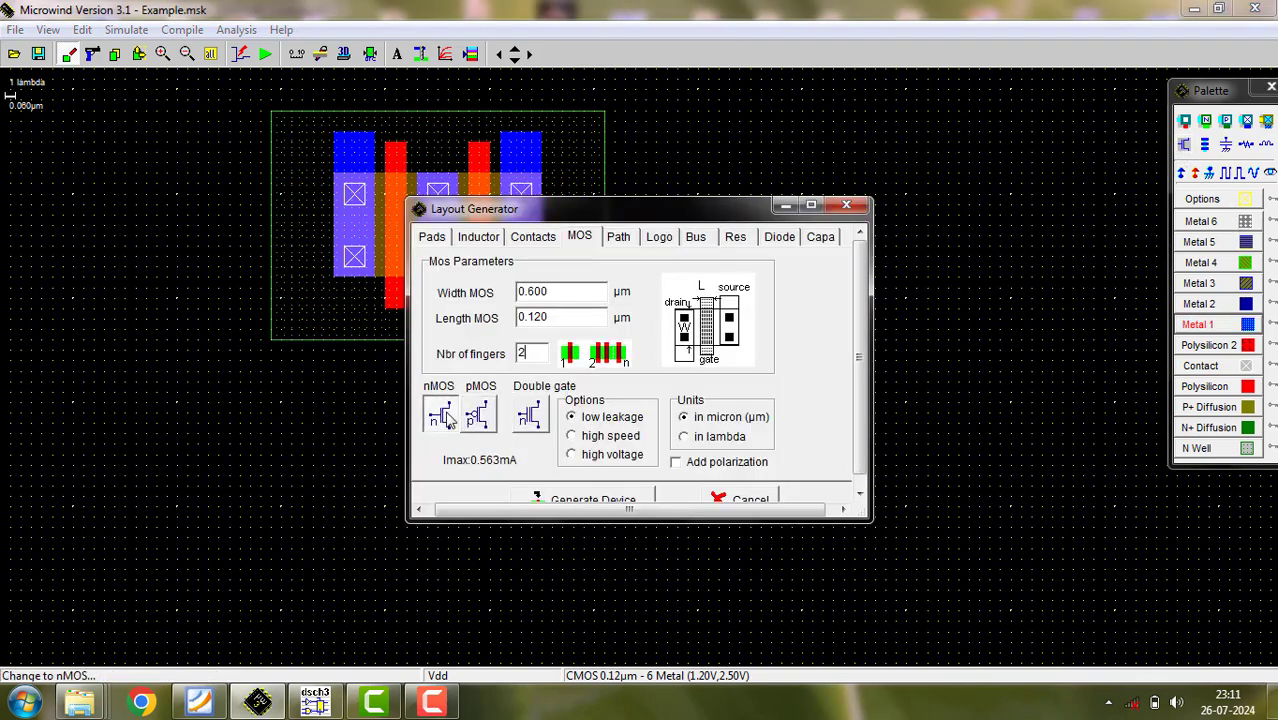
left_click(627, 500)
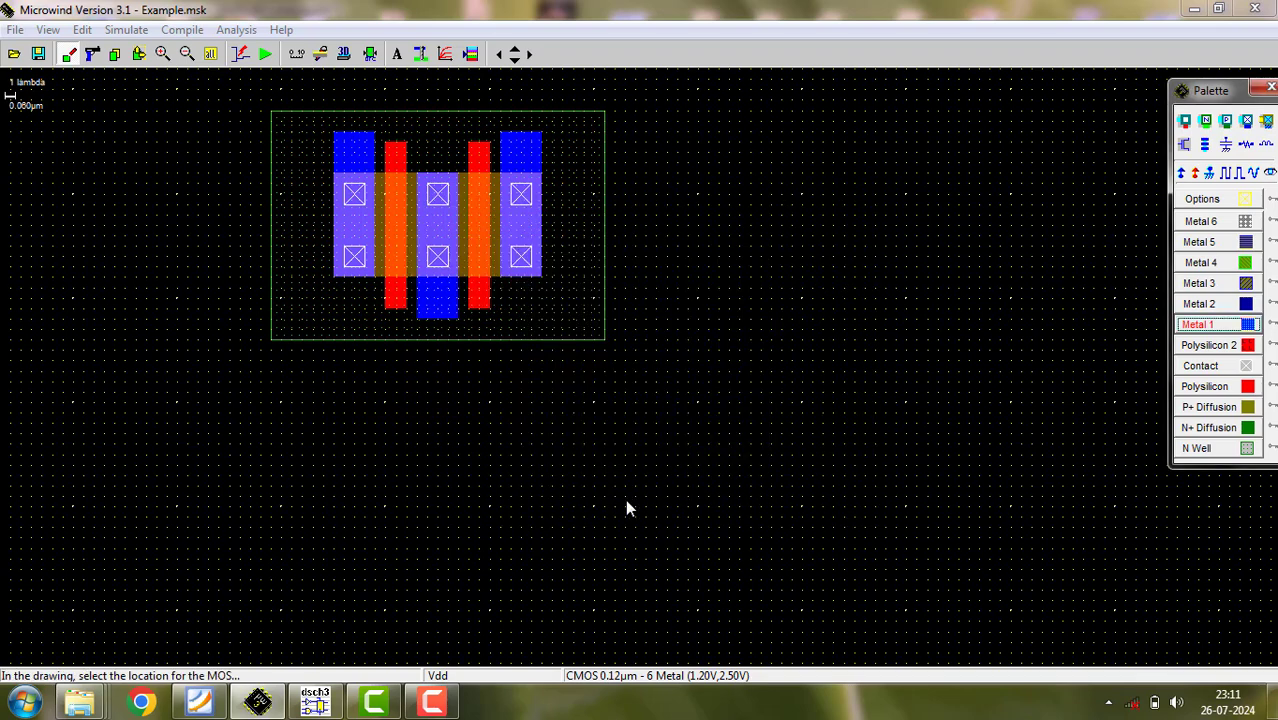
left_click(365, 591)
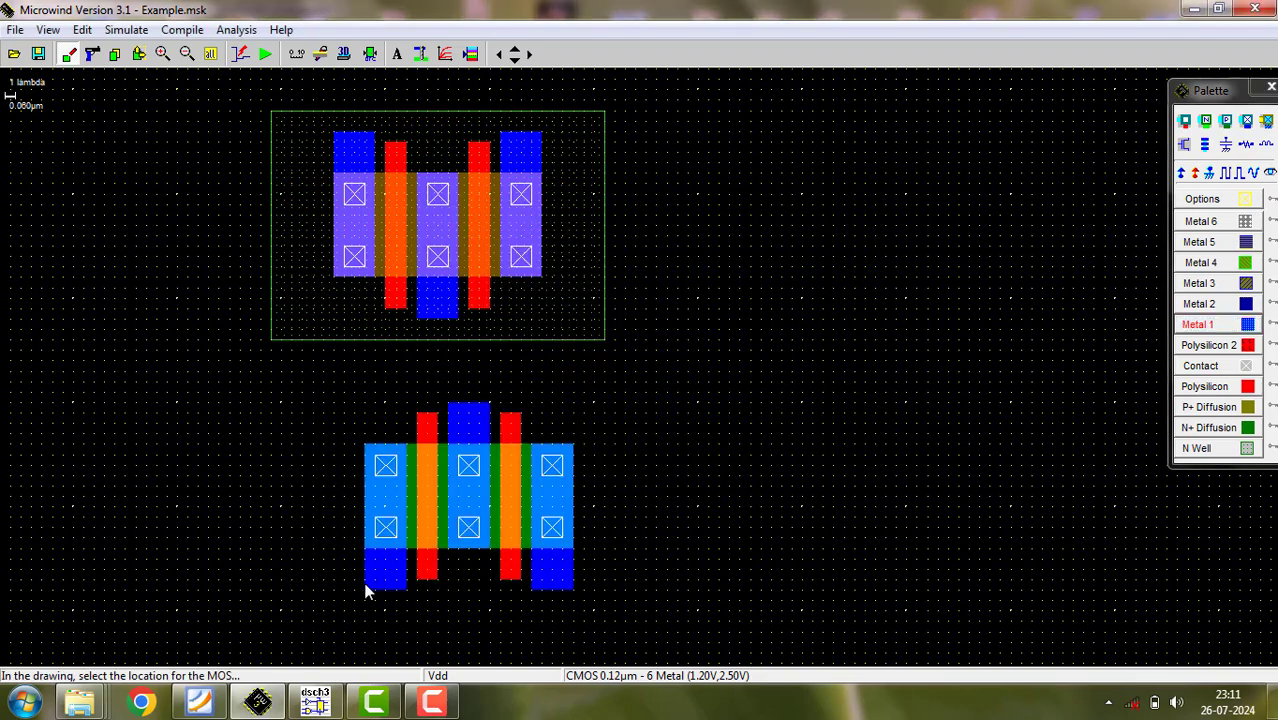
- Move the whole nMOS device so its gates align under the pMOS gates, and run the design rule check
left_click(139, 54)
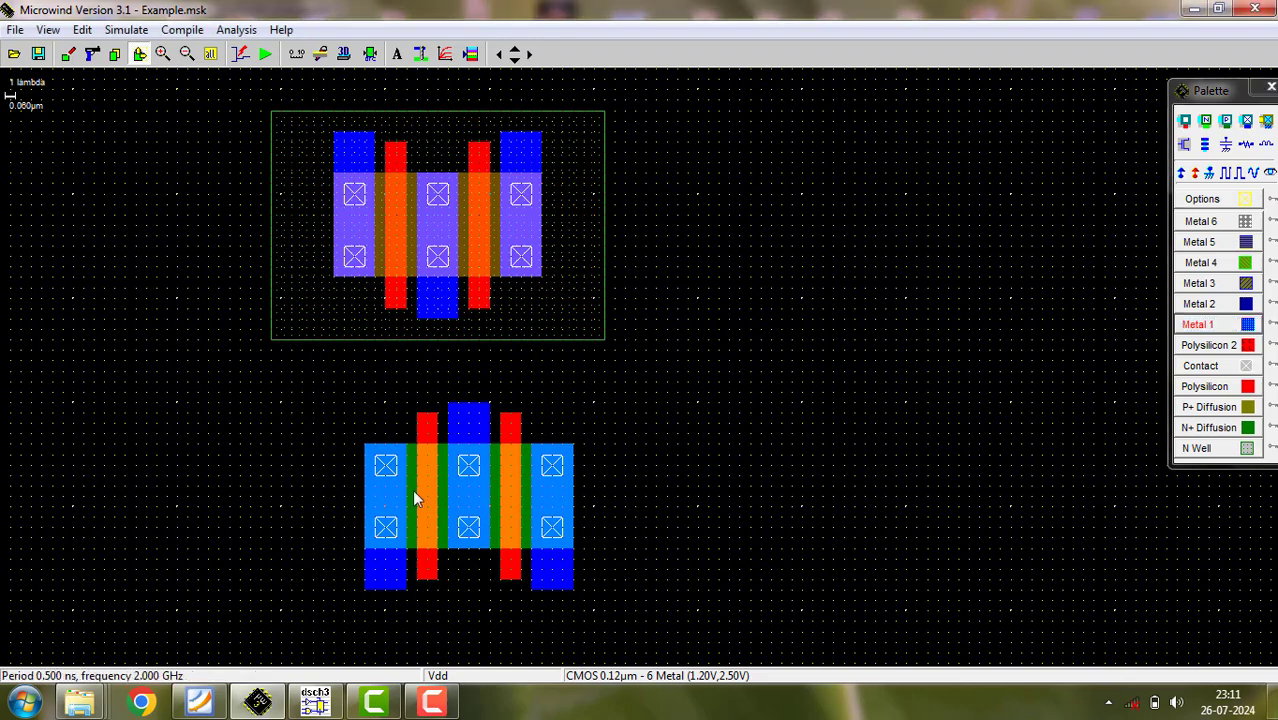
left_click_drag(291, 394, 655, 618)
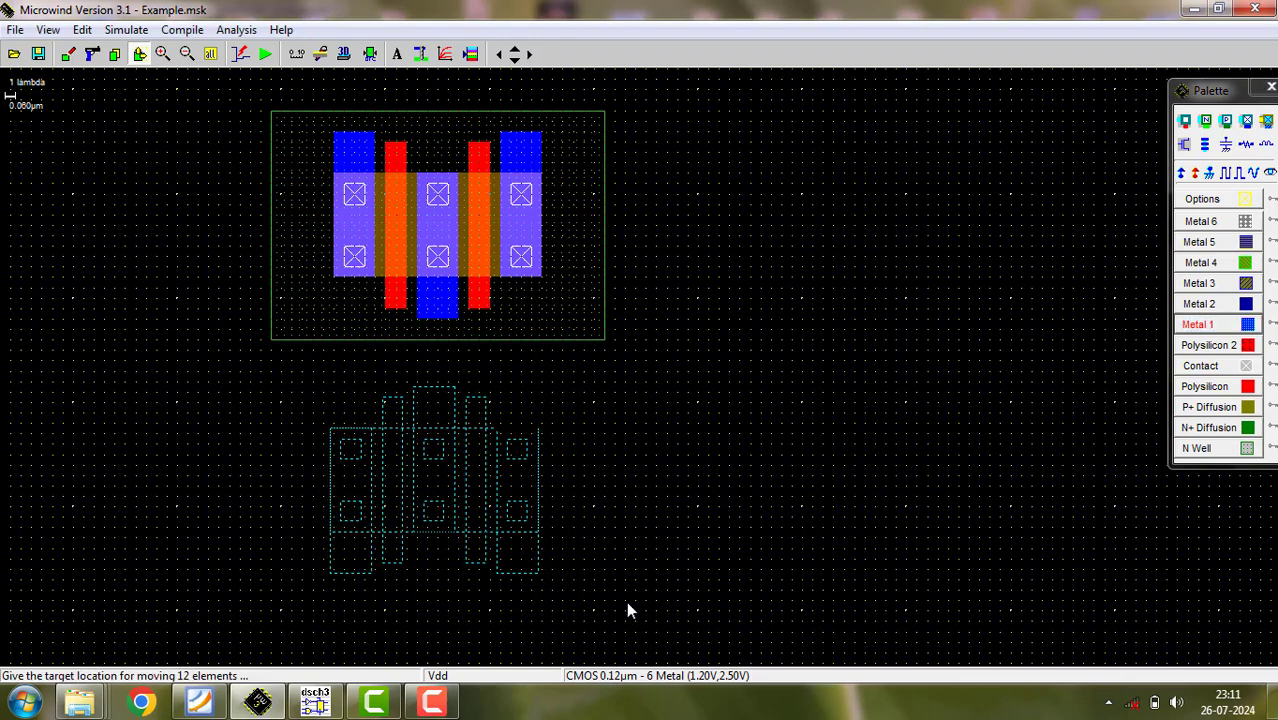
left_click(628, 609)
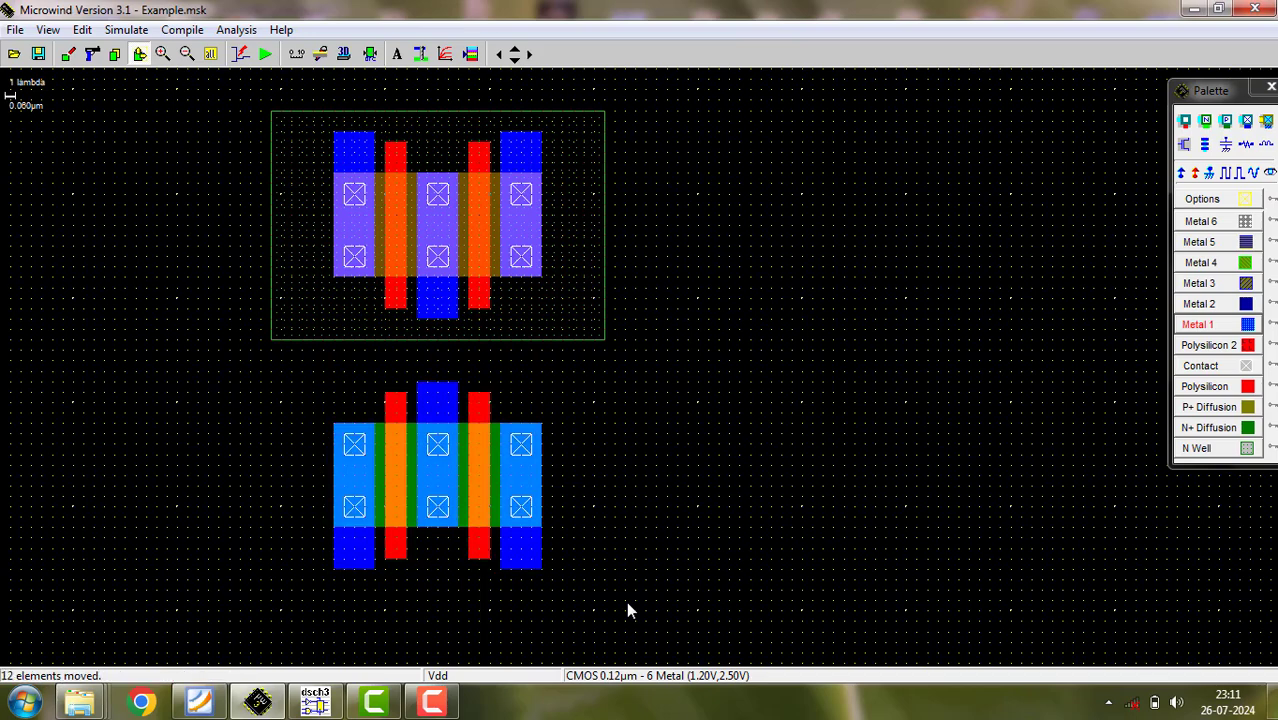
left_click(370, 54)
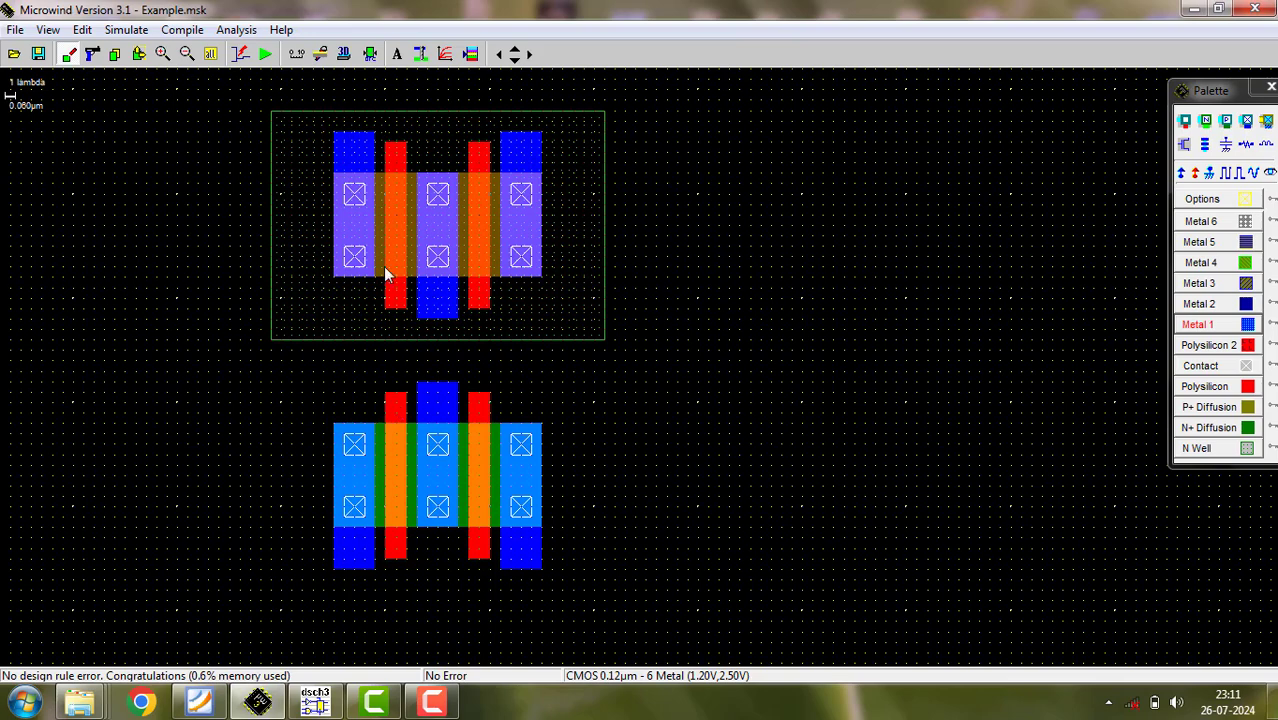
- Stretch both nMOS polysilicon gates up to the pMOS gates and shrink the nMOS's middle metal strip to 4 x 10 lambda
left_click(139, 54)
left_click_drag(395, 400, 422, 344)
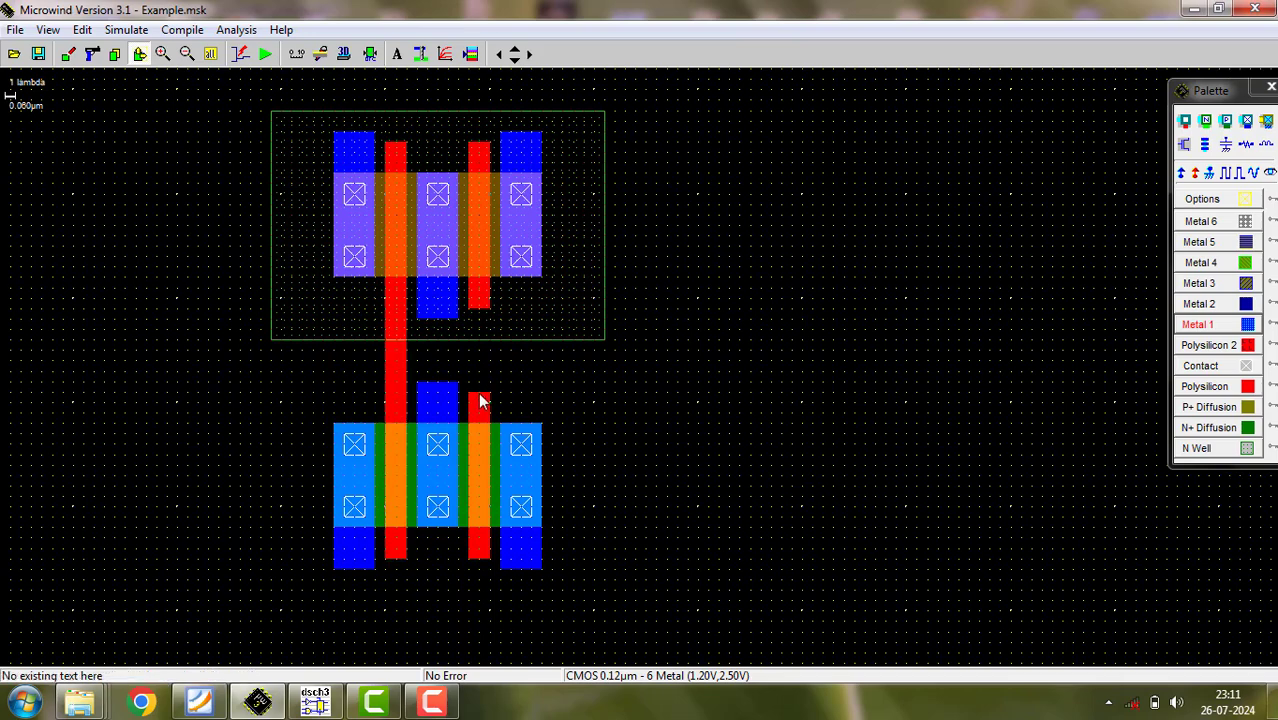
left_click_drag(479, 393, 474, 310)
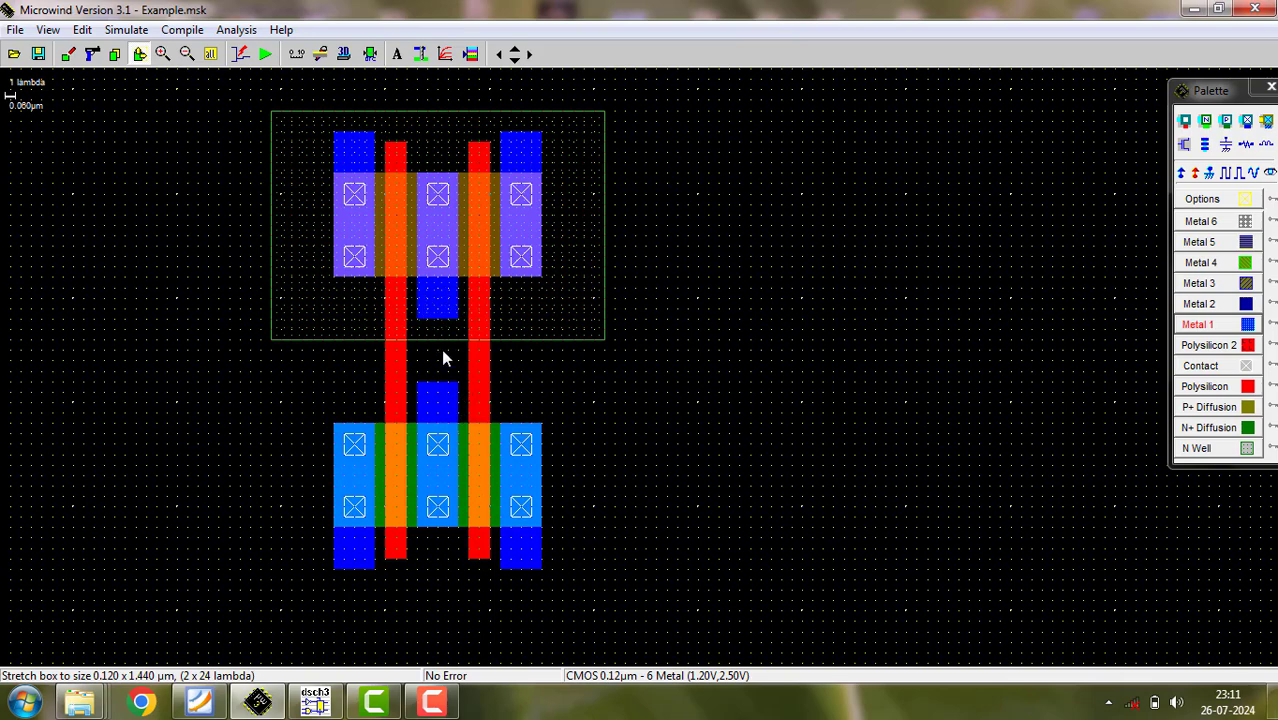
left_click(446, 390)
left_click_drag(453, 425, 456, 424)
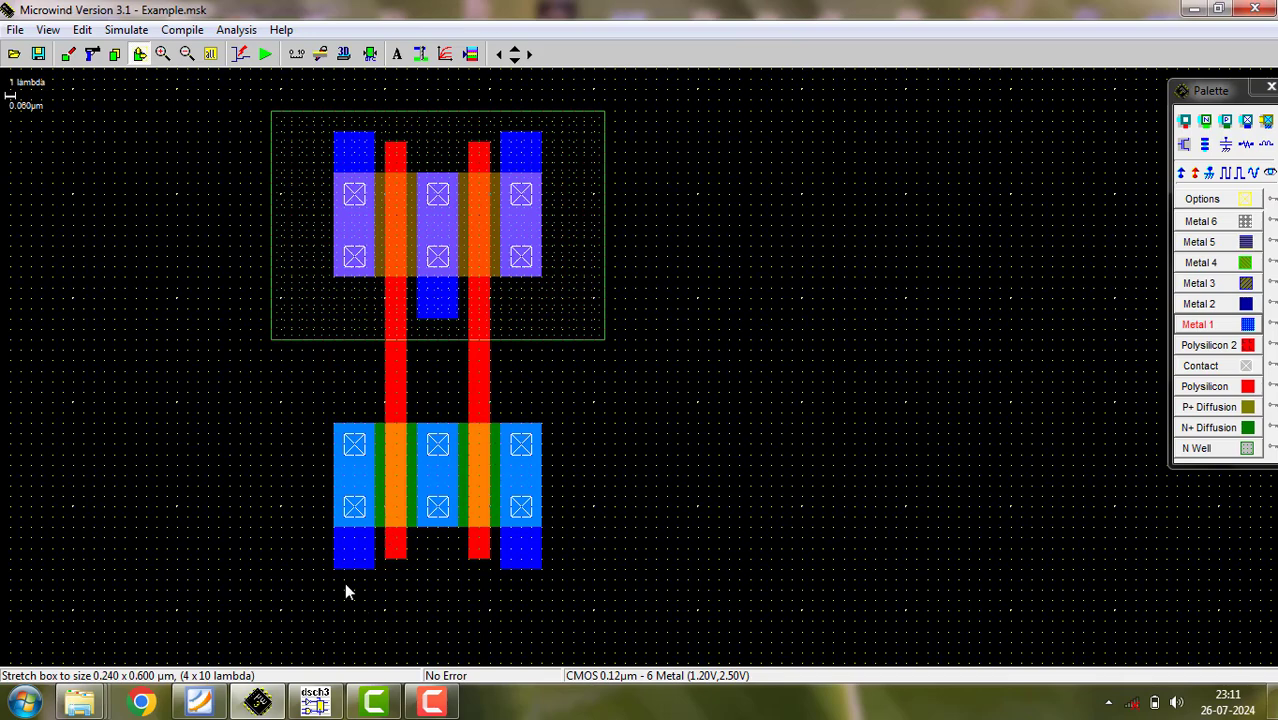
- Assign Vss to the nMOS's lower-left metal stub and shrink the right metal strip to 4 x 10 lambda
left_click(1210, 174)
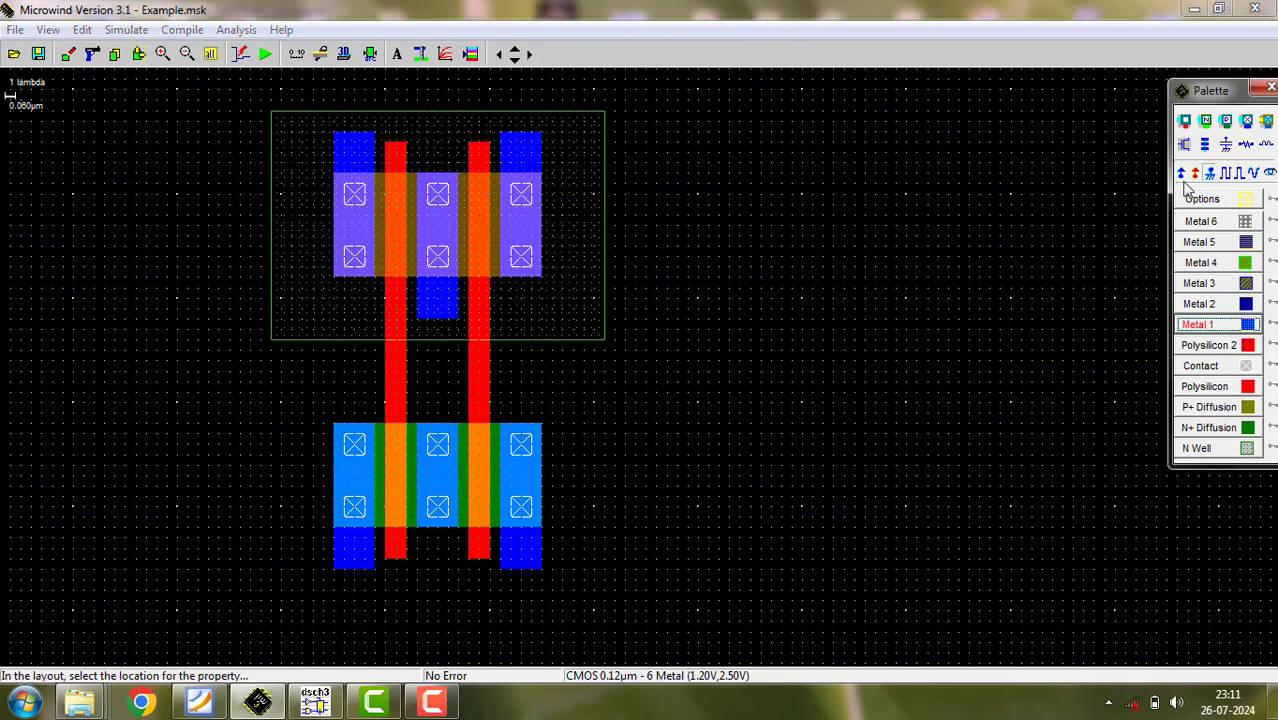
left_click(355, 557)
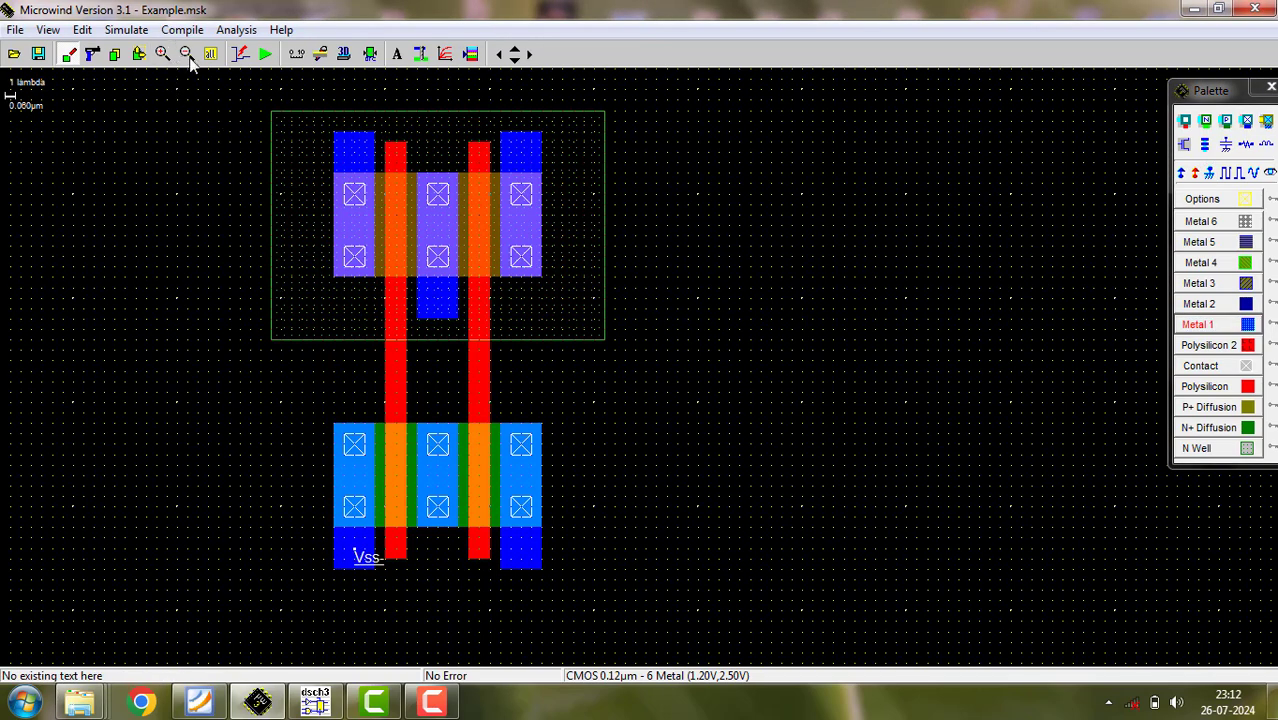
left_click(139, 54)
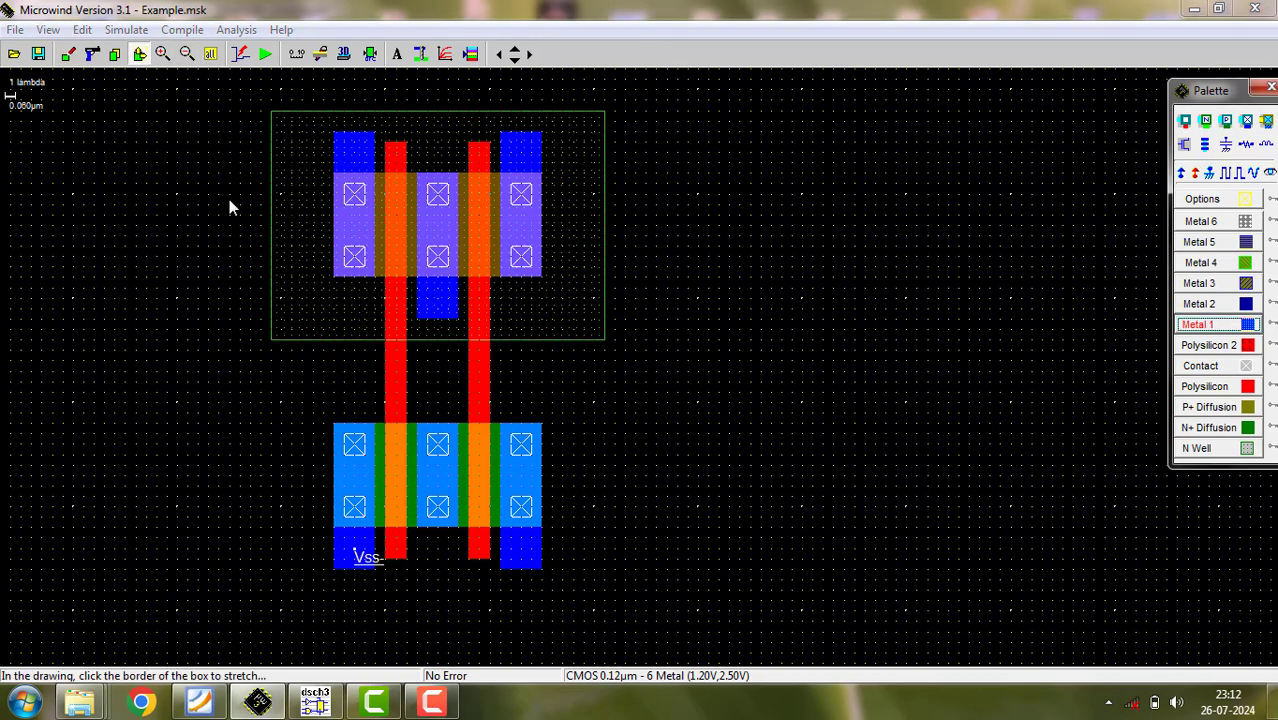
left_click(532, 565)
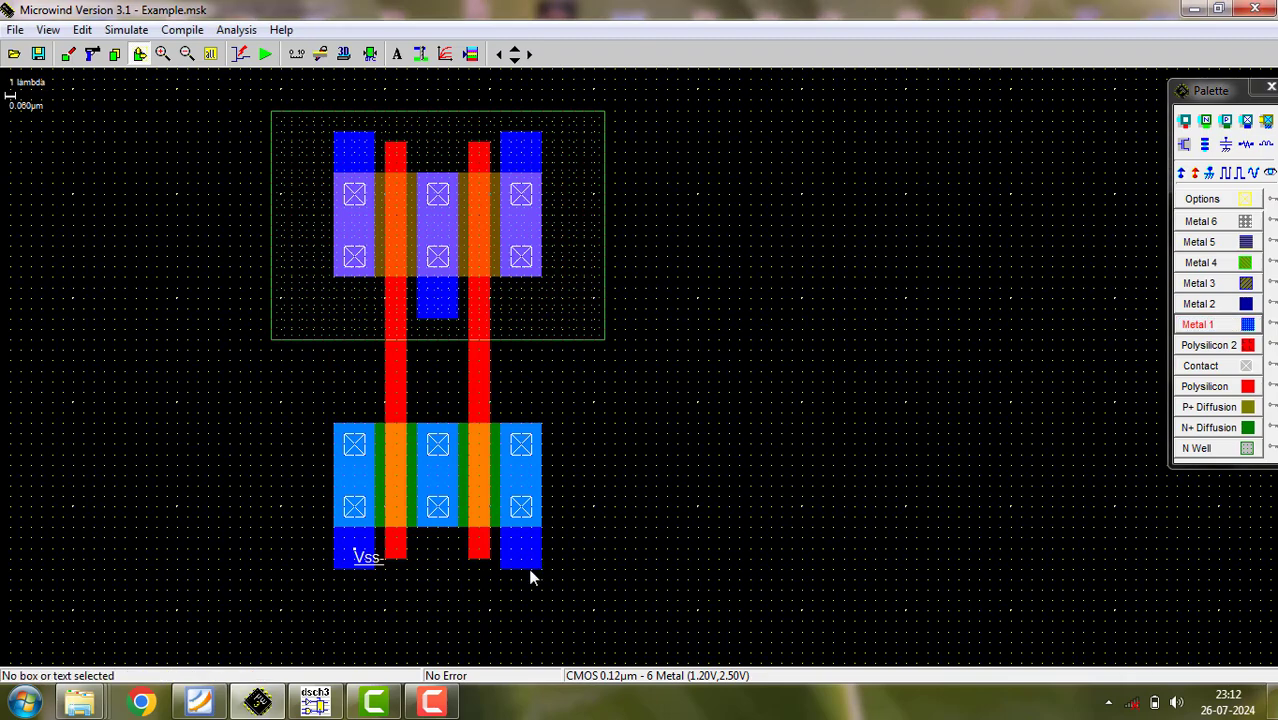
left_click(528, 563)
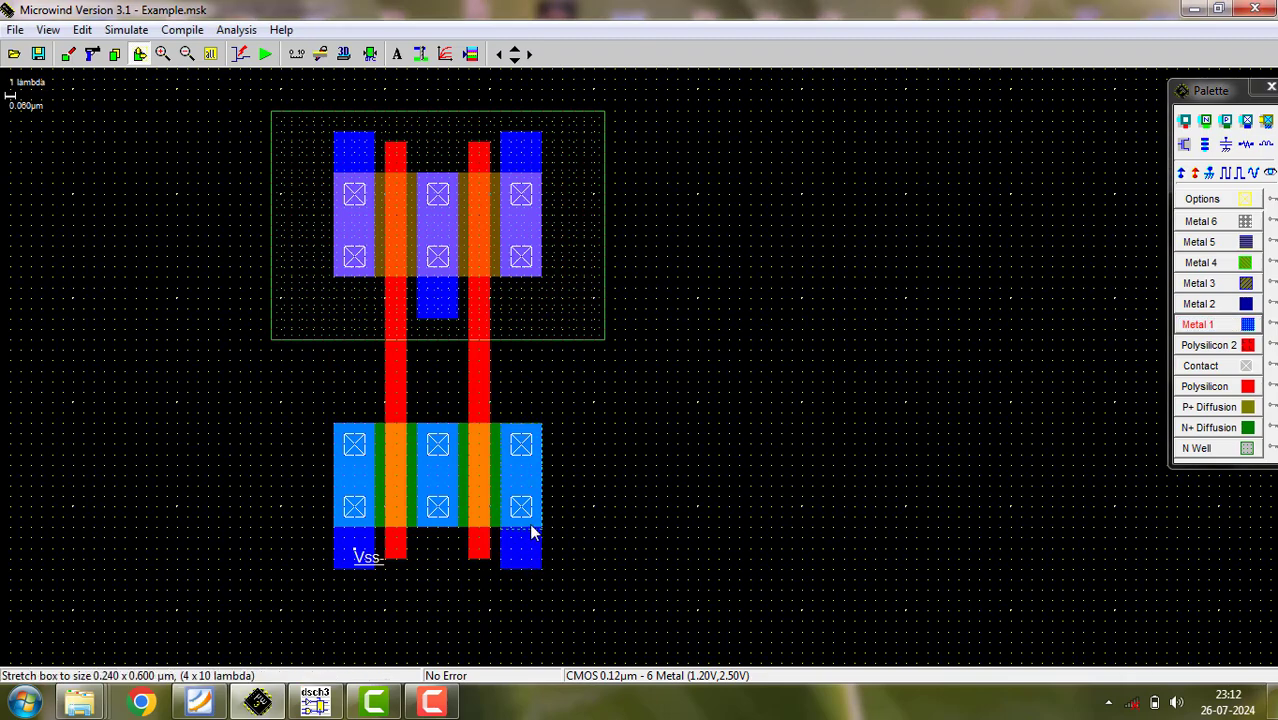
left_click_drag(531, 525, 531, 525)
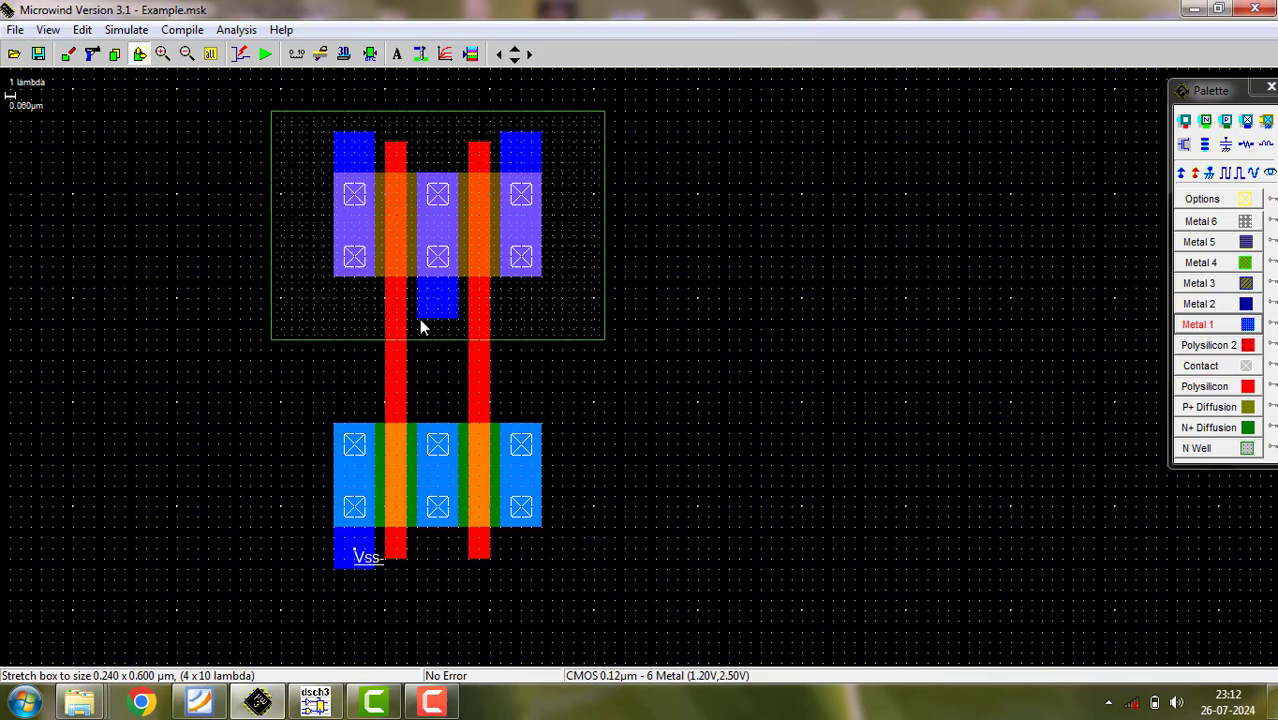
- Connect the pMOS's middle metal to the right nMOS contact with Metal 1 boxes of 13 x 4 and 4 x 6 lambda, and check the design rules
left_click_drag(417, 319, 558, 362)
key("Escape")
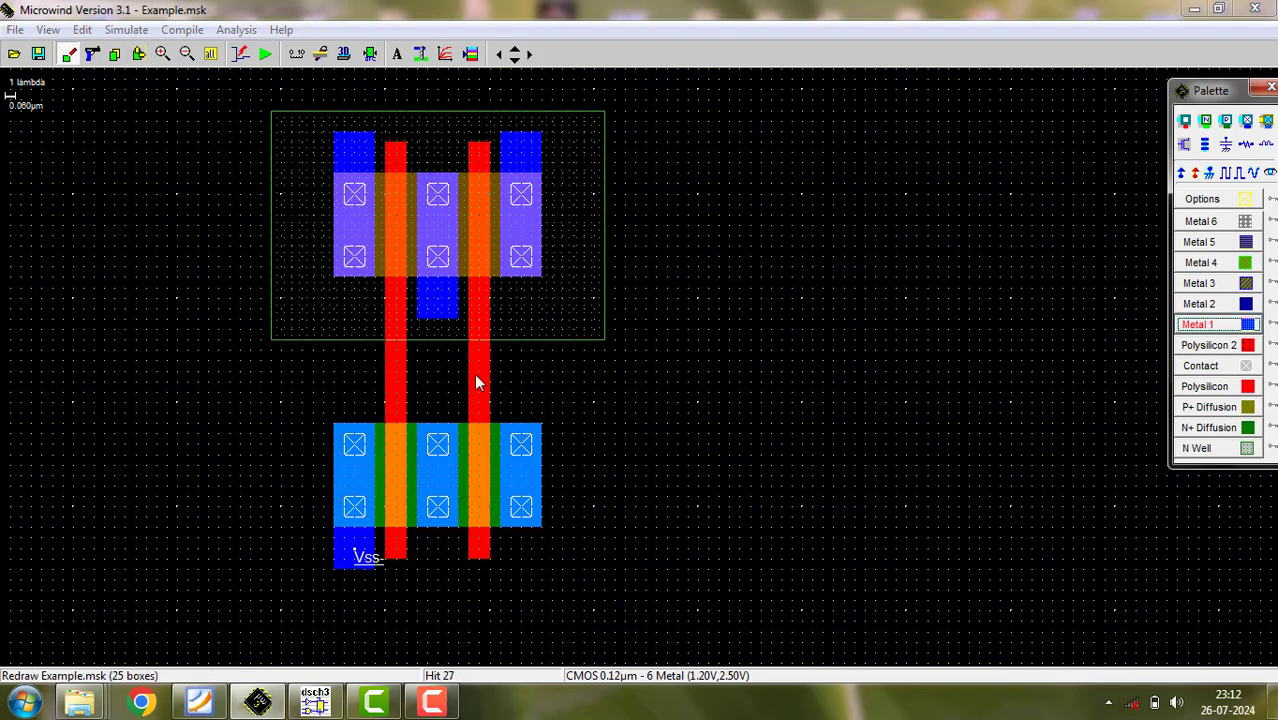
left_click(1197, 325)
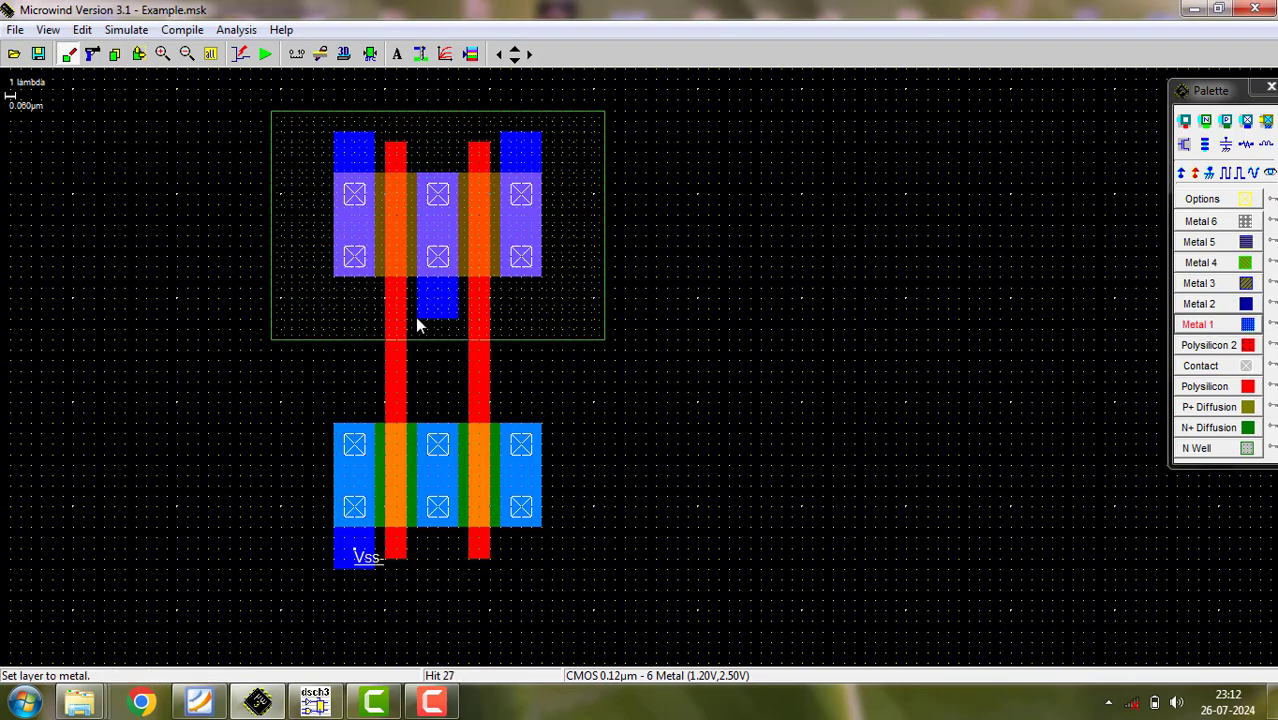
left_click_drag(417, 322, 556, 363)
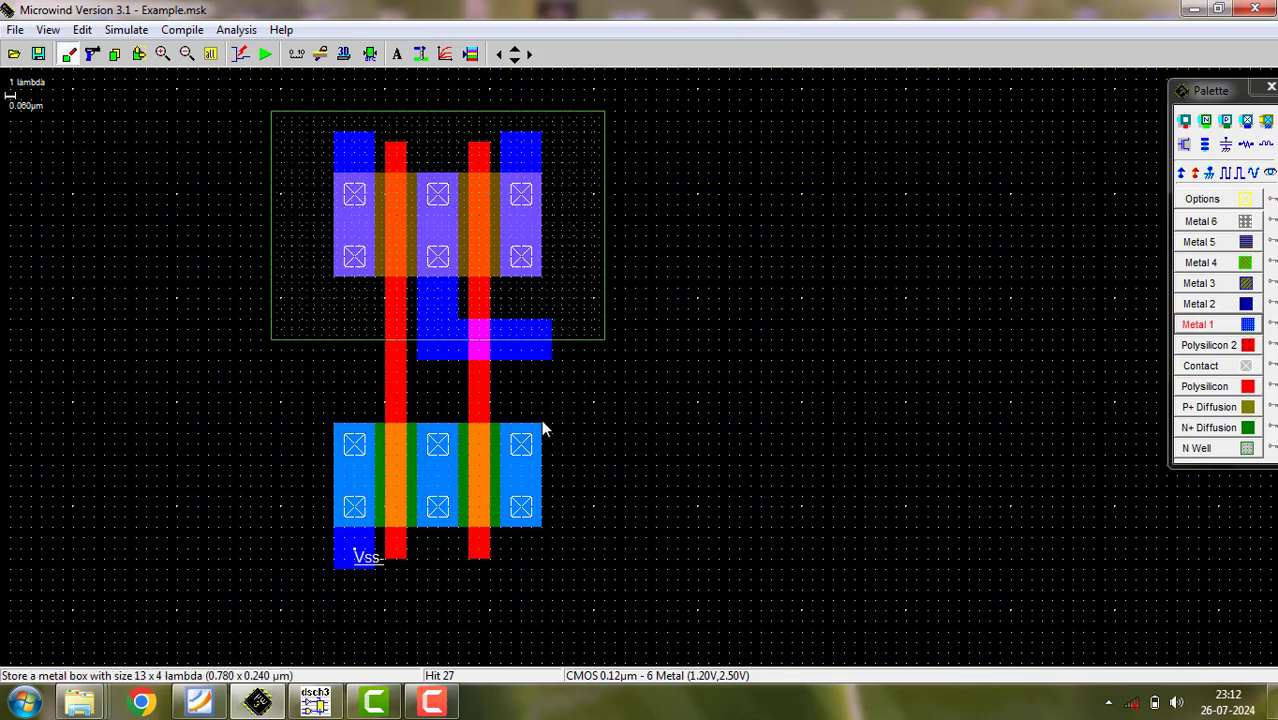
left_click_drag(545, 430, 502, 366)
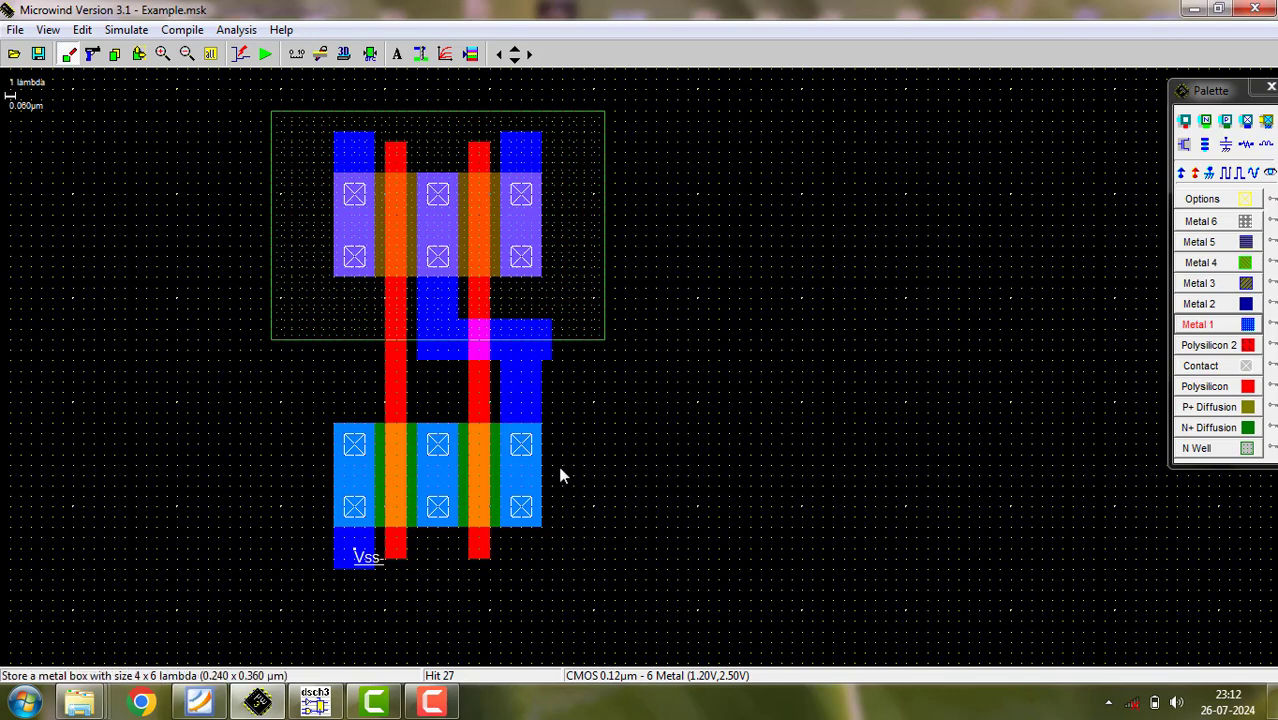
left_click(370, 54)
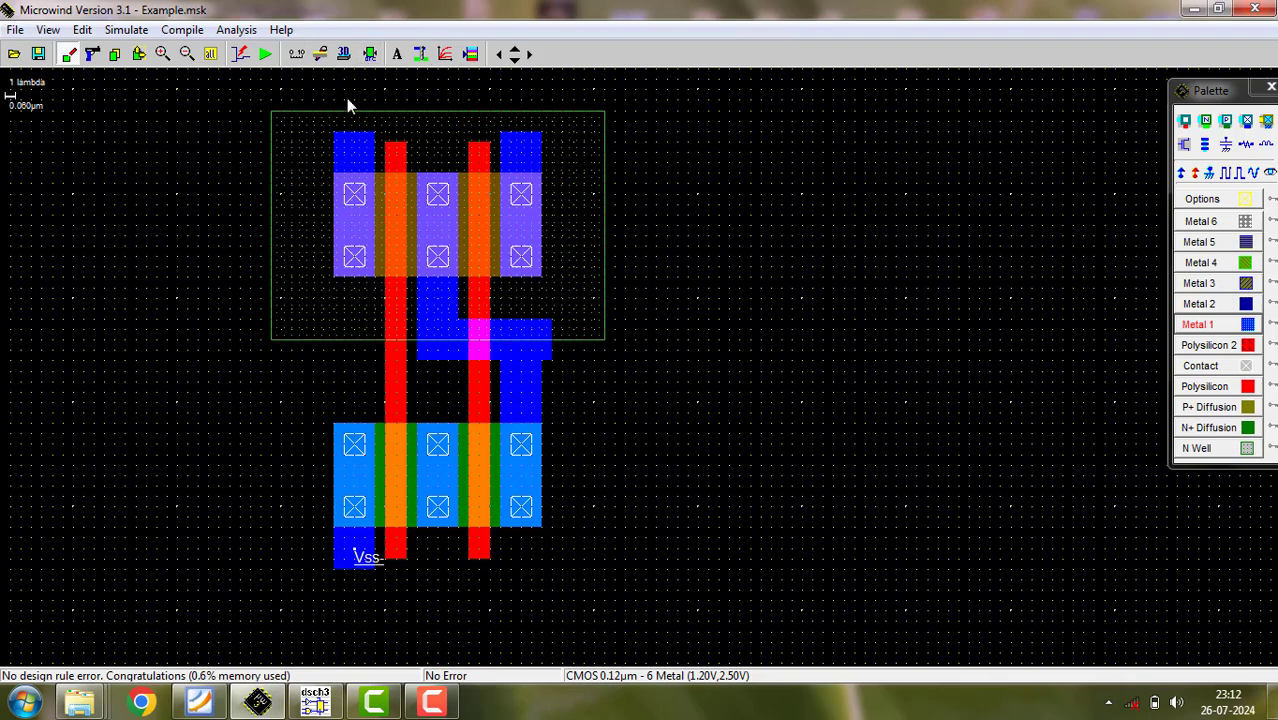
- Bridge the two outer pMOS metal stubs with a 21 x 5 lambda Metal 1 box, and assign Vdd to it and the N well
mouse_move(530, 143)
left_mouse_down()
mouse_move(545, 137)
mouse_move(531, 134)
left_mouse_up()
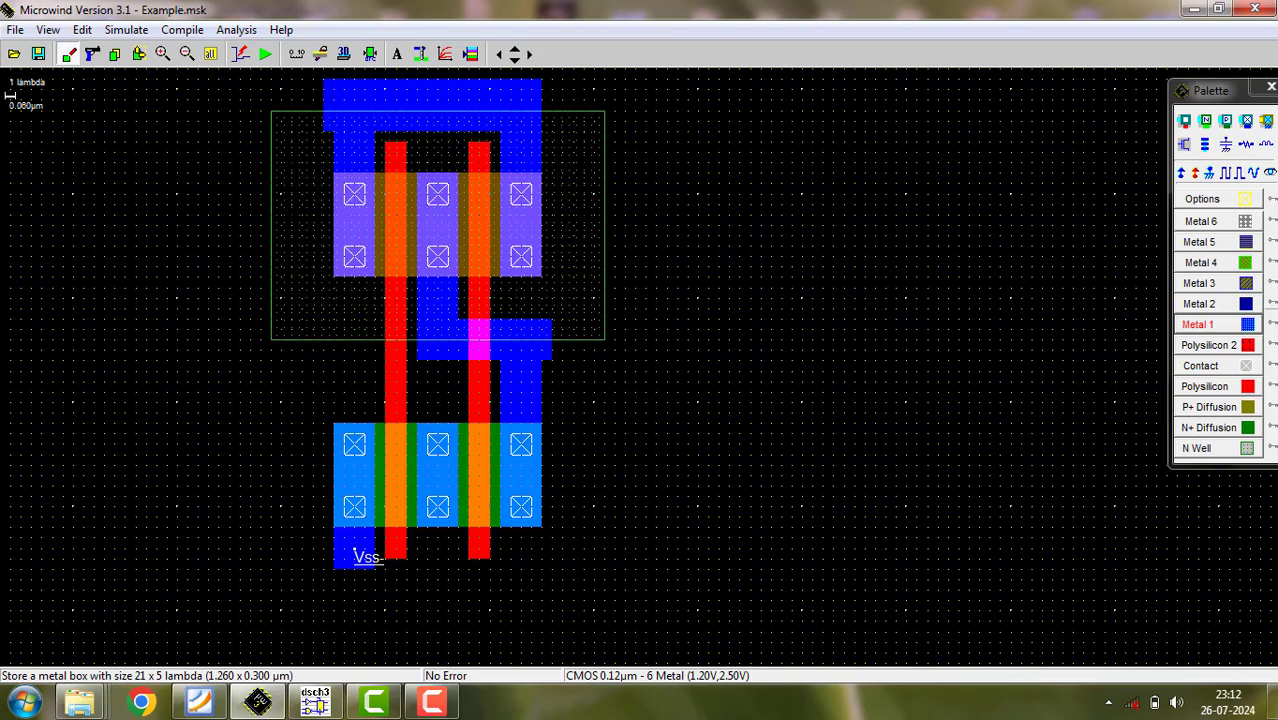
left_click(1182, 173)
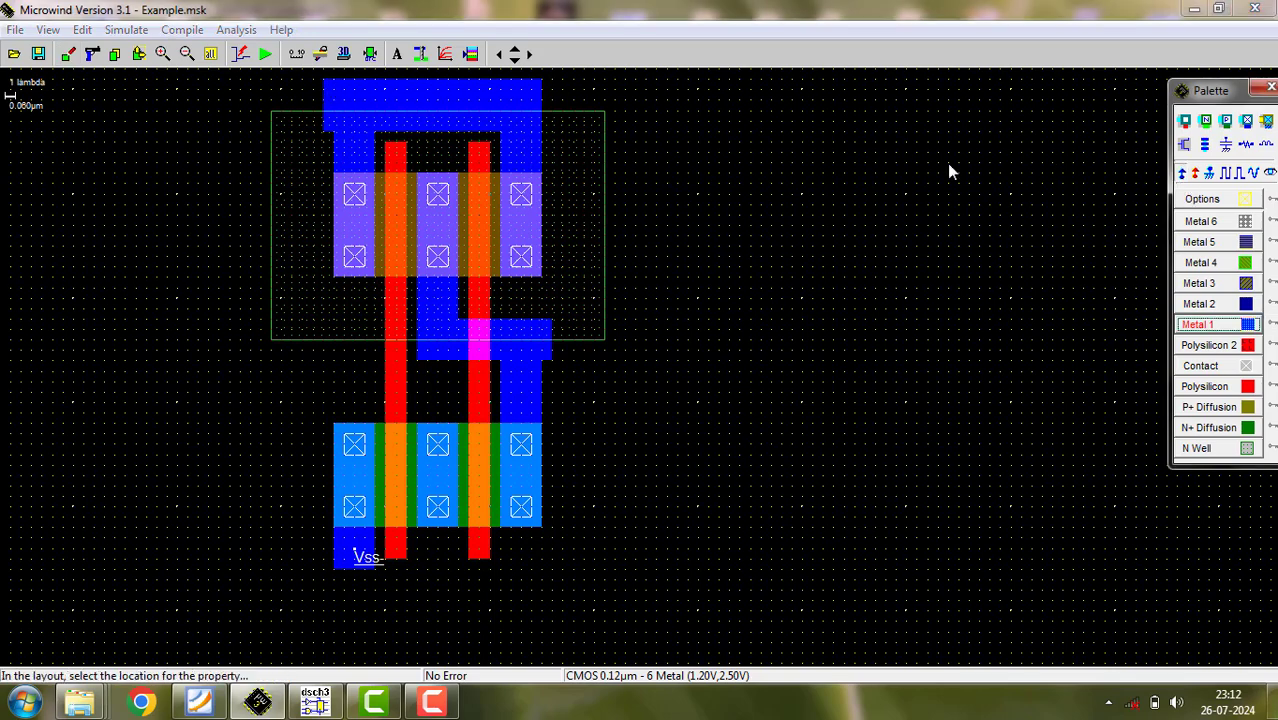
left_click(490, 97)
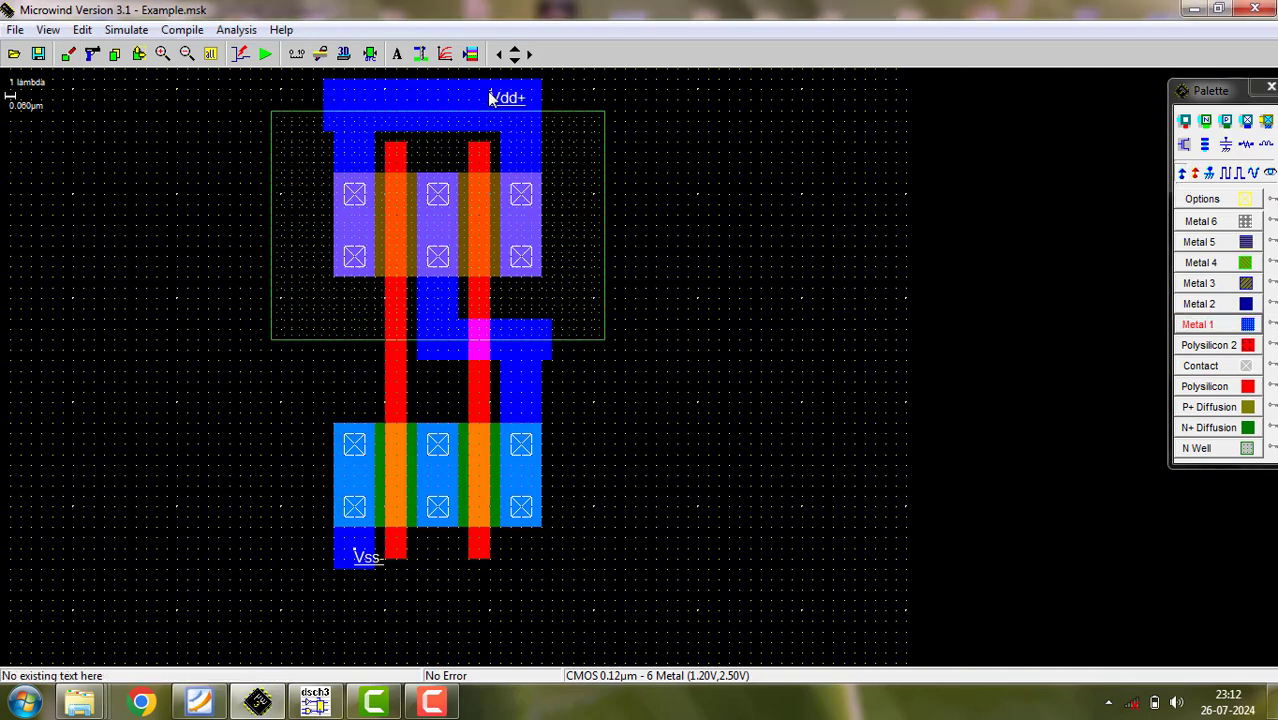
left_click(1182, 173)
left_click(601, 141)
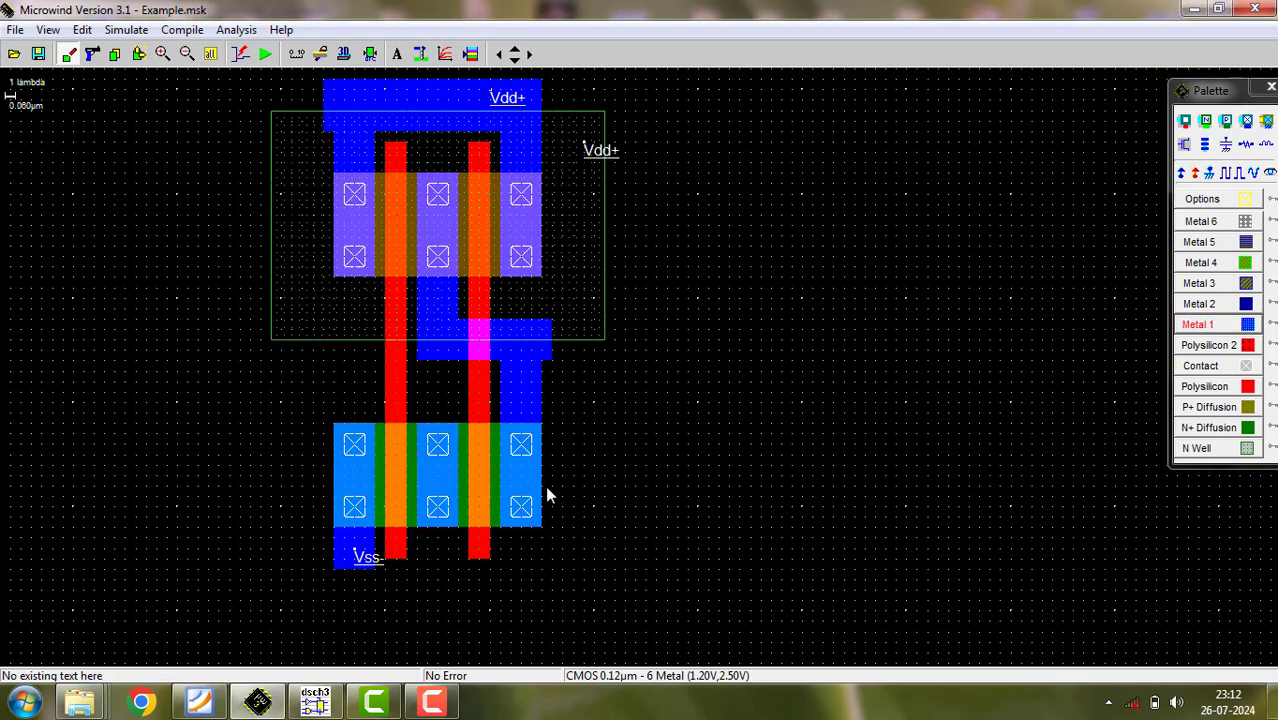
- Assign a clock signal labelled "a" to the left polysilicon gate between the pMOS and nMOS
left_click(1221, 330)
left_click(1229, 174)
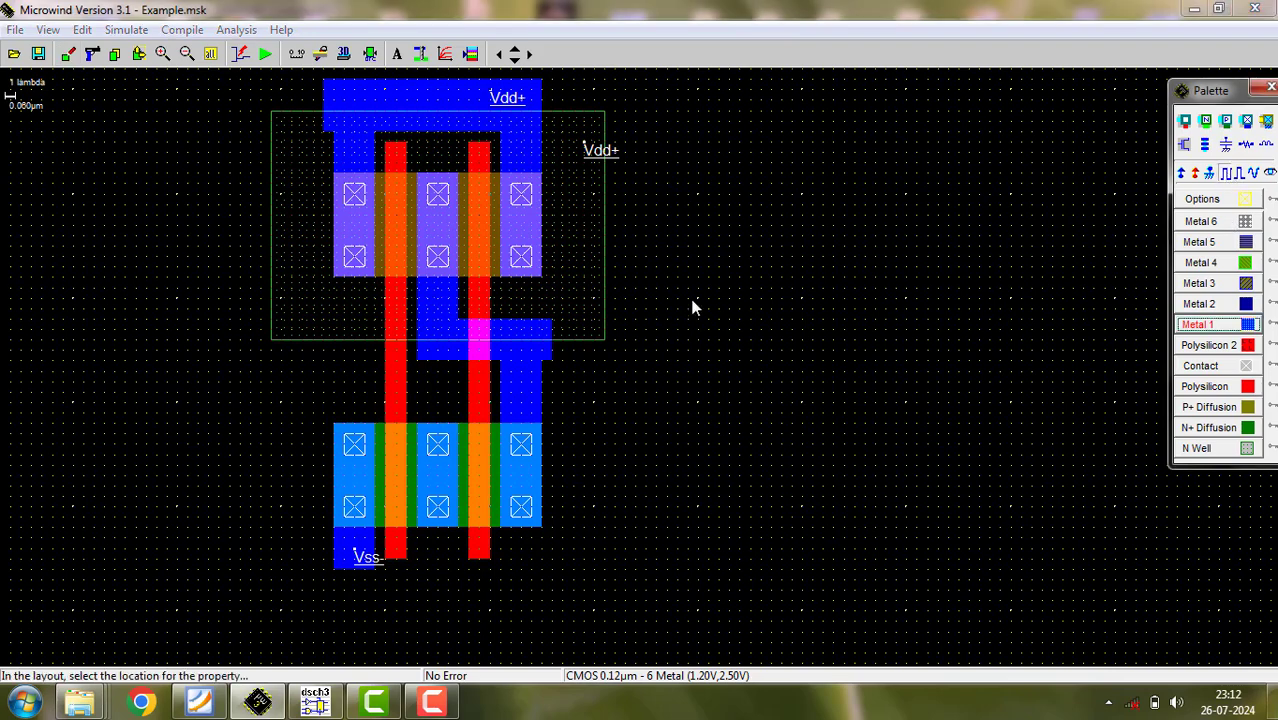
left_click(396, 369)
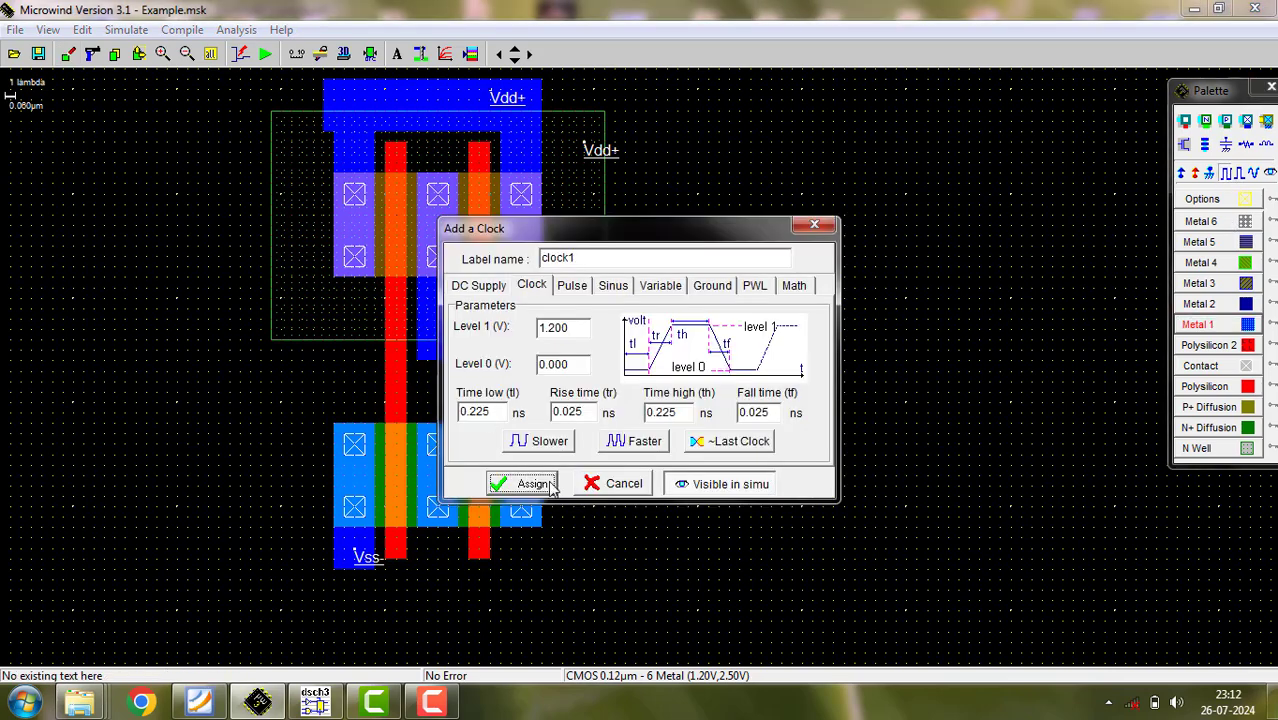
double_click(589, 262)
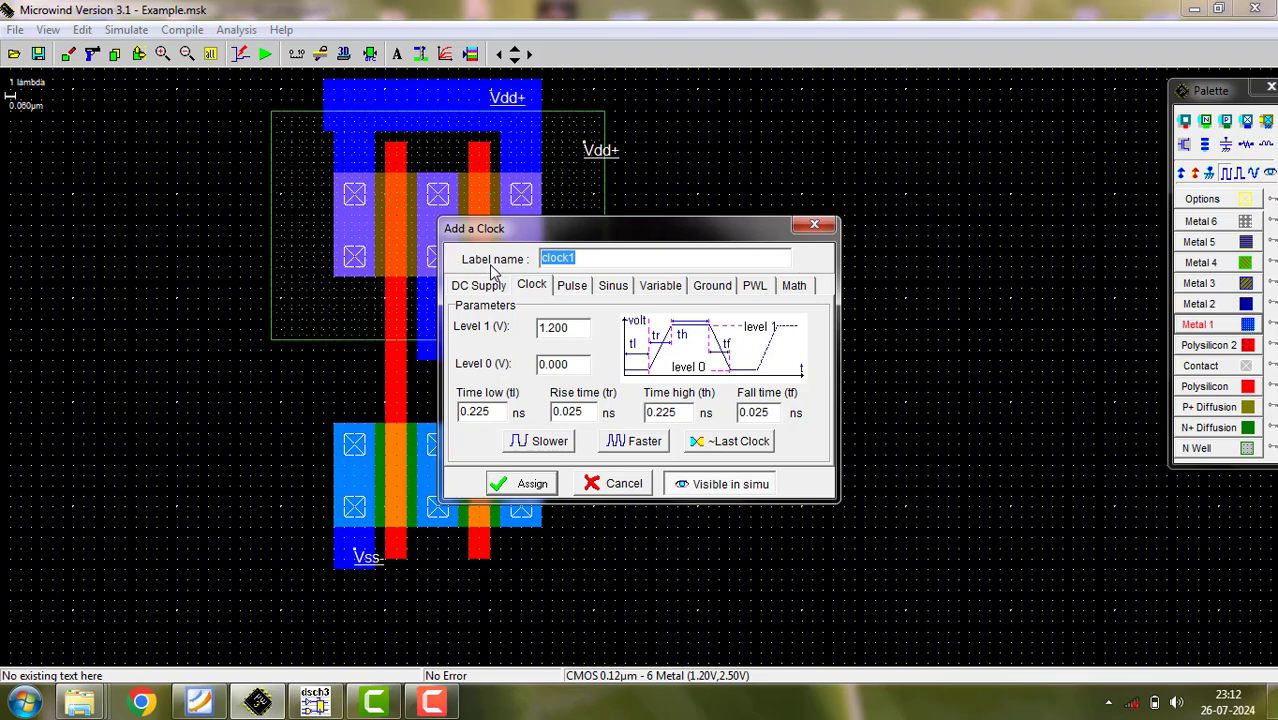
type("a")
key("Return")
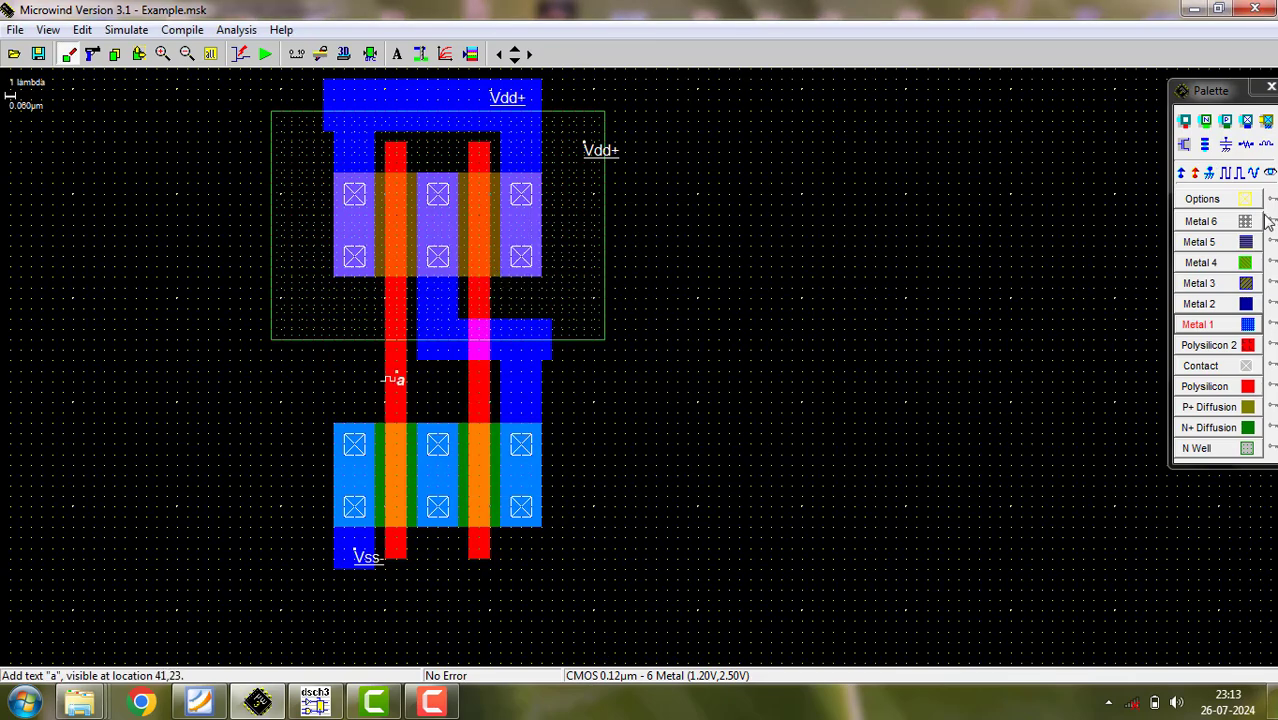
- Assign a clock signal labelled "b" to the right polysilicon gate between the pMOS and nMOS
left_click(1209, 172)
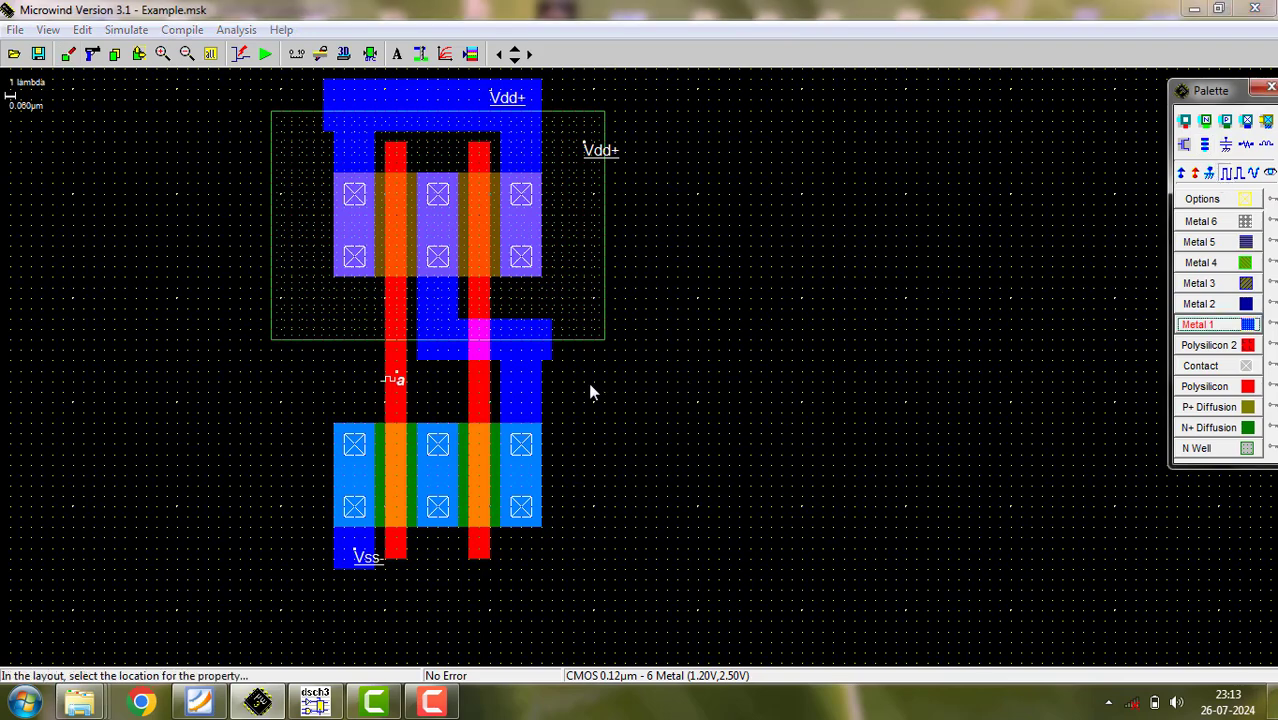
left_click(479, 385)
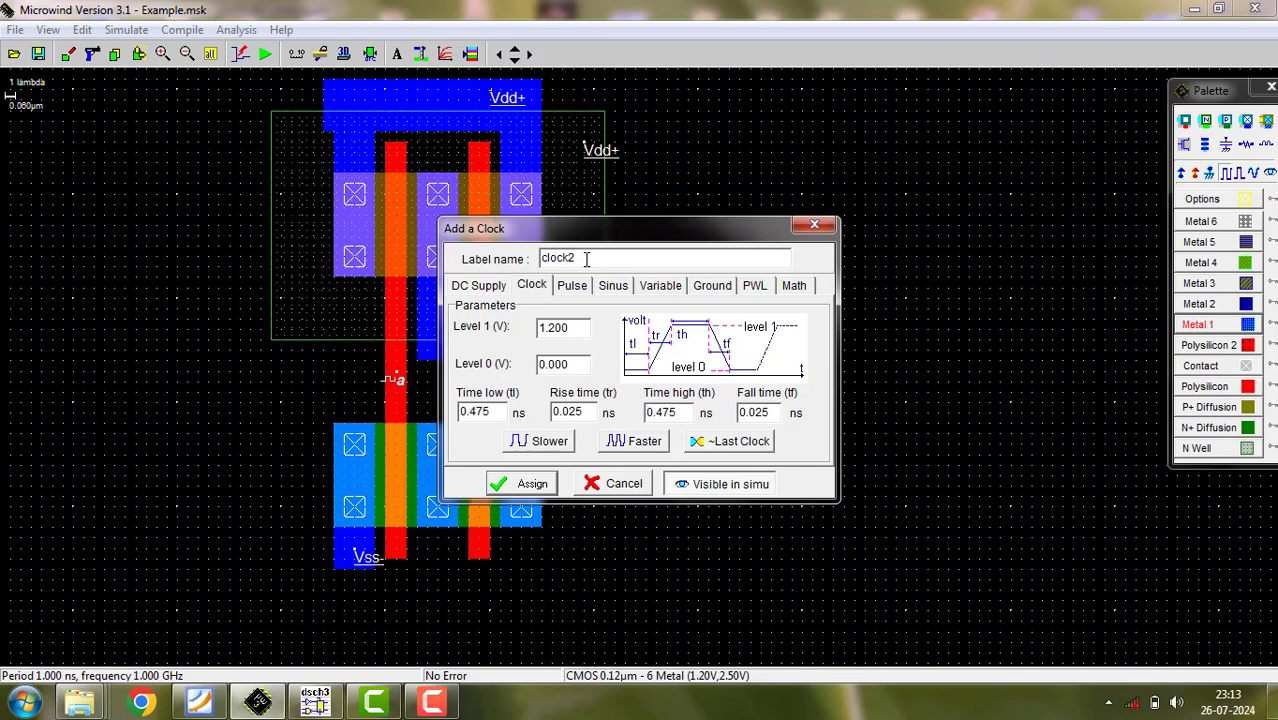
left_click_drag(587, 260, 408, 232)
type("b")
key("Return")
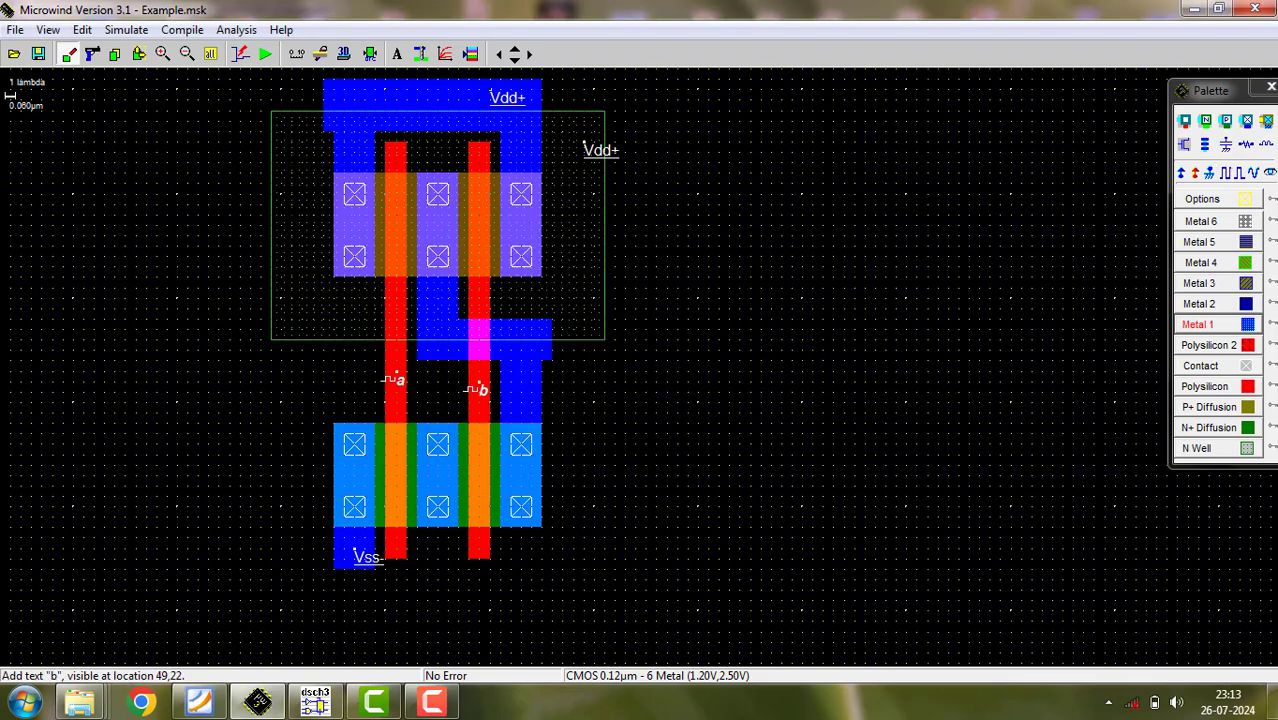
- Add a simulation-visible node labelled "Out" to the Metal 1 strip above the nMOS's right contacts
left_click(1253, 172)
left_click(536, 376)
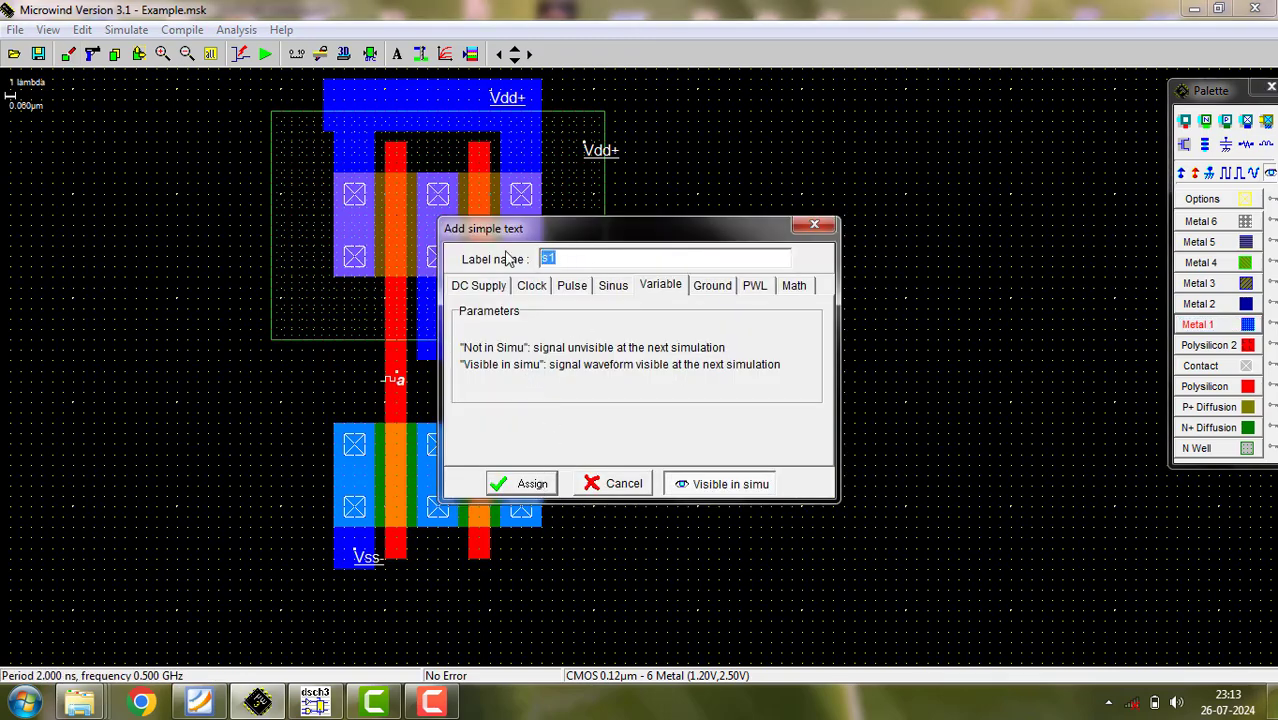
type("O")
type("t")
key("Return")
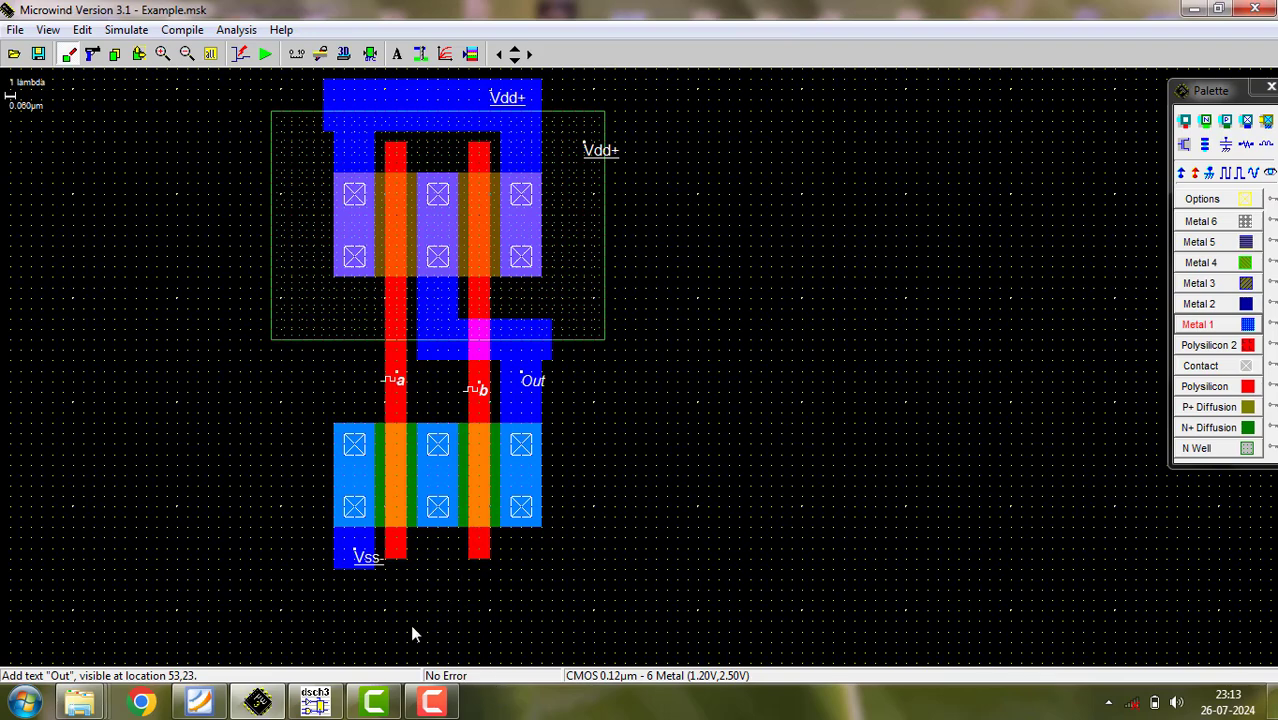
- Run the analog simulation of the two-finger NAND layout, close the waveform results, and save the Example layout
left_click(264, 53)
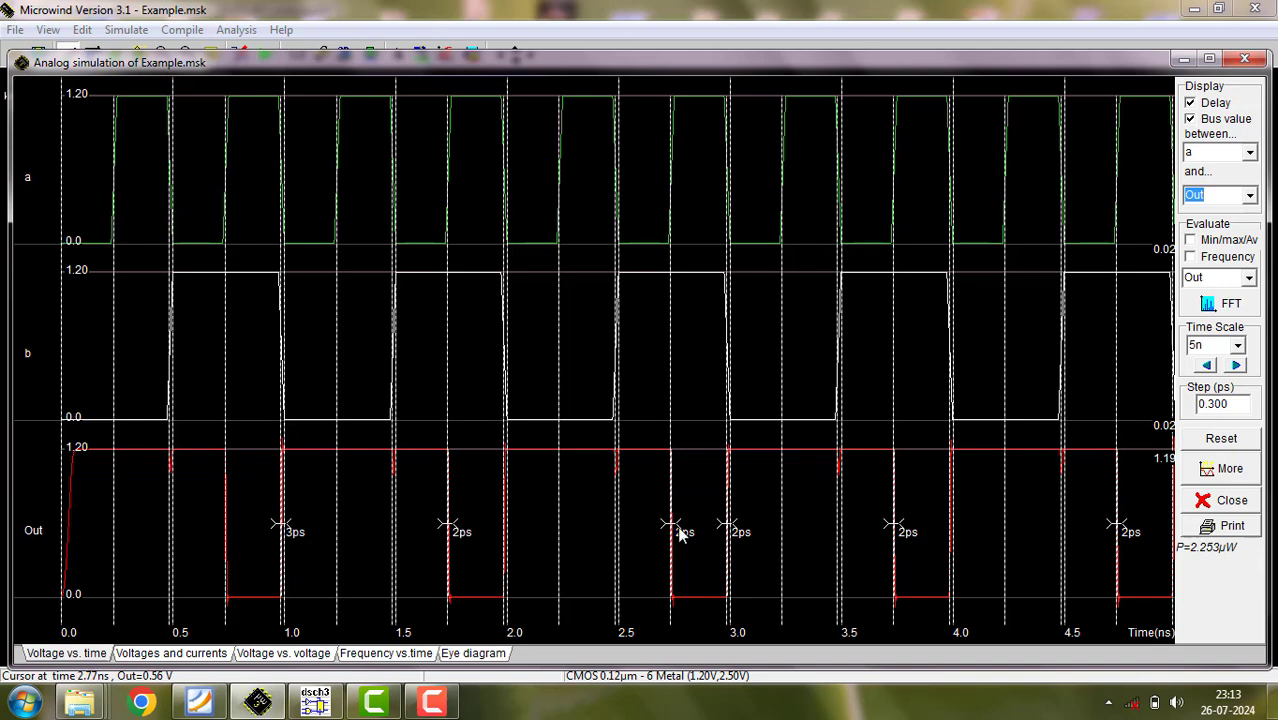
left_click(1244, 59)
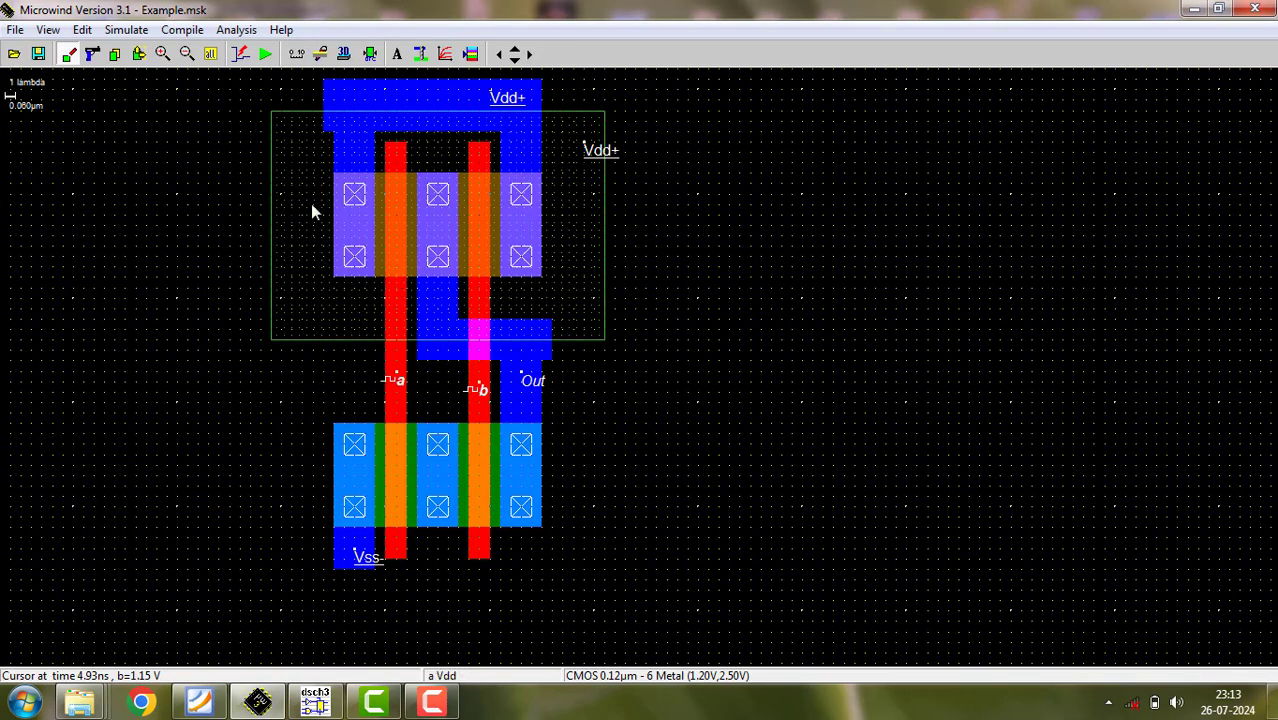
left_click(39, 57)
- Save a copy of the layout as Nand2CommonDiffussion.MSK in the partB Microwind folder
left_click(15, 29)
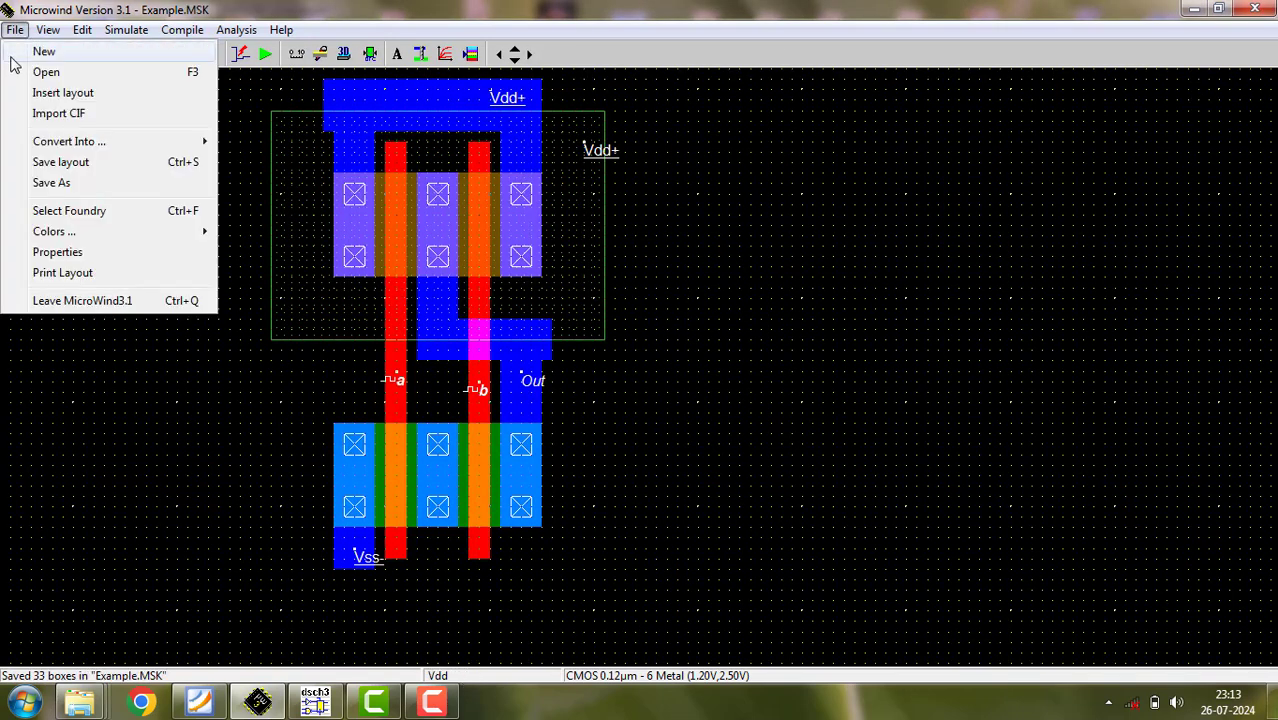
left_click(33, 185)
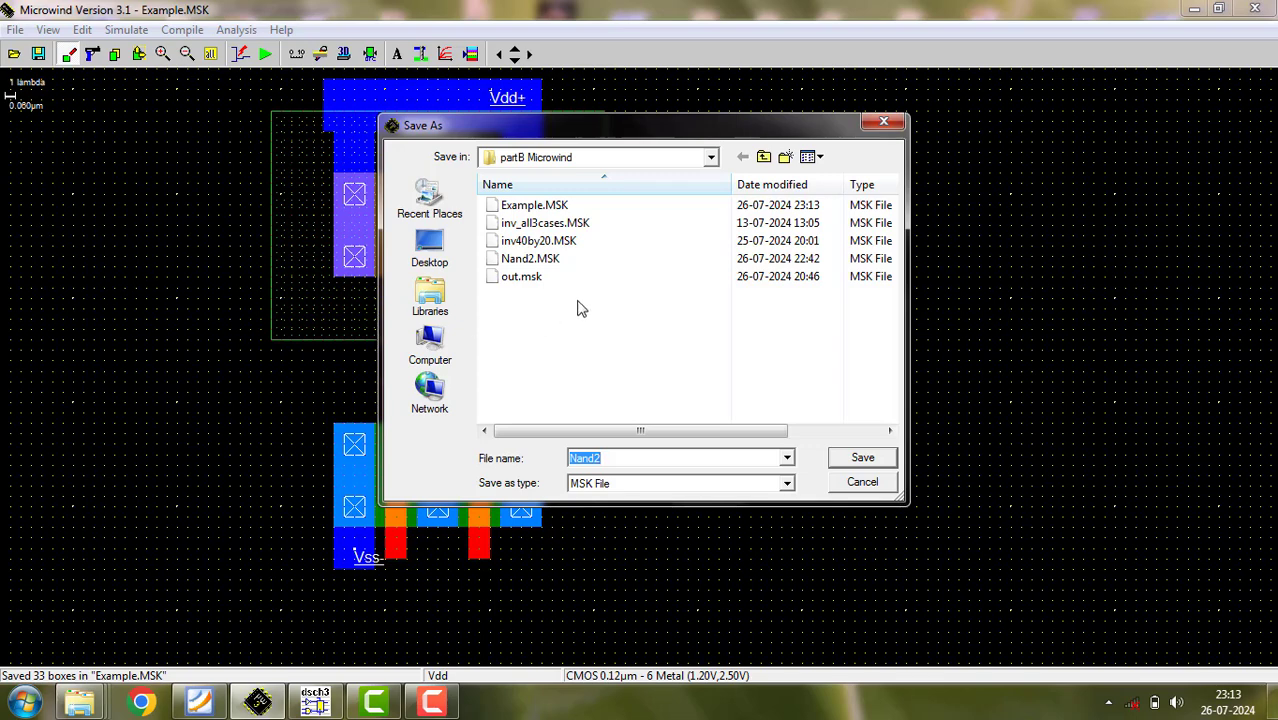
left_click(545, 262)
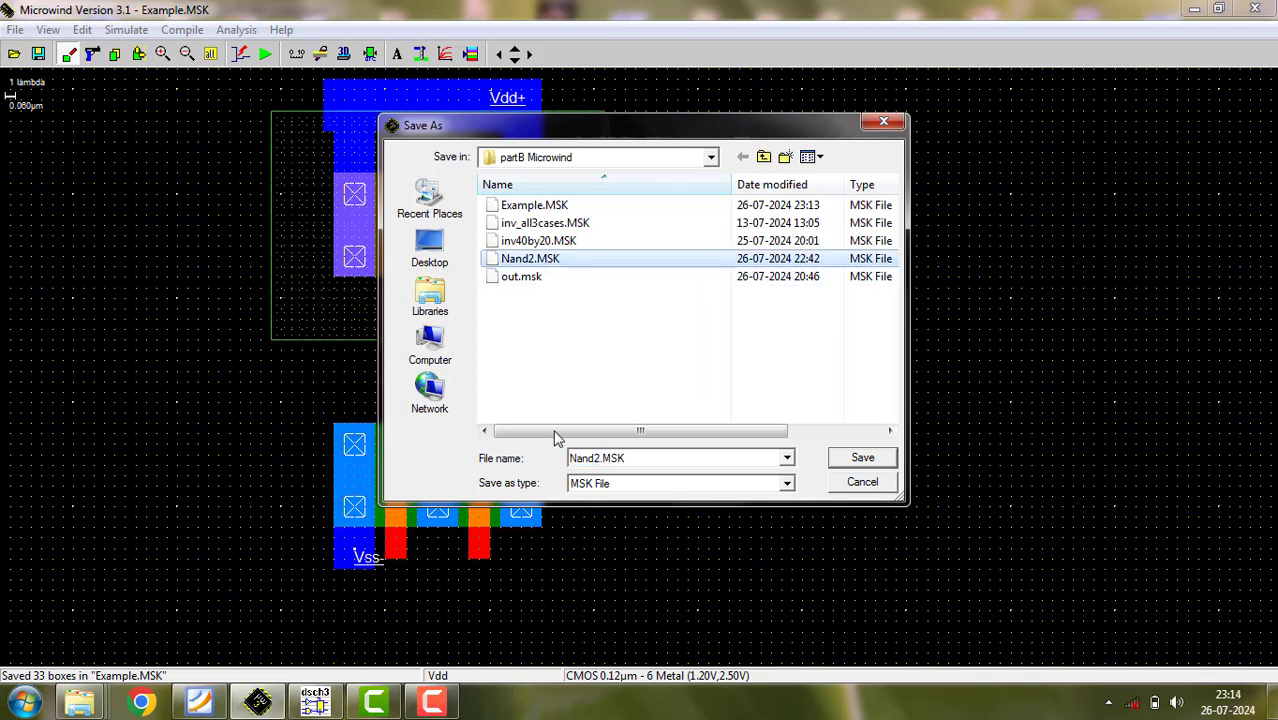
left_click(599, 457)
key("Left")
key("Left")
key("Left")
key("Left")
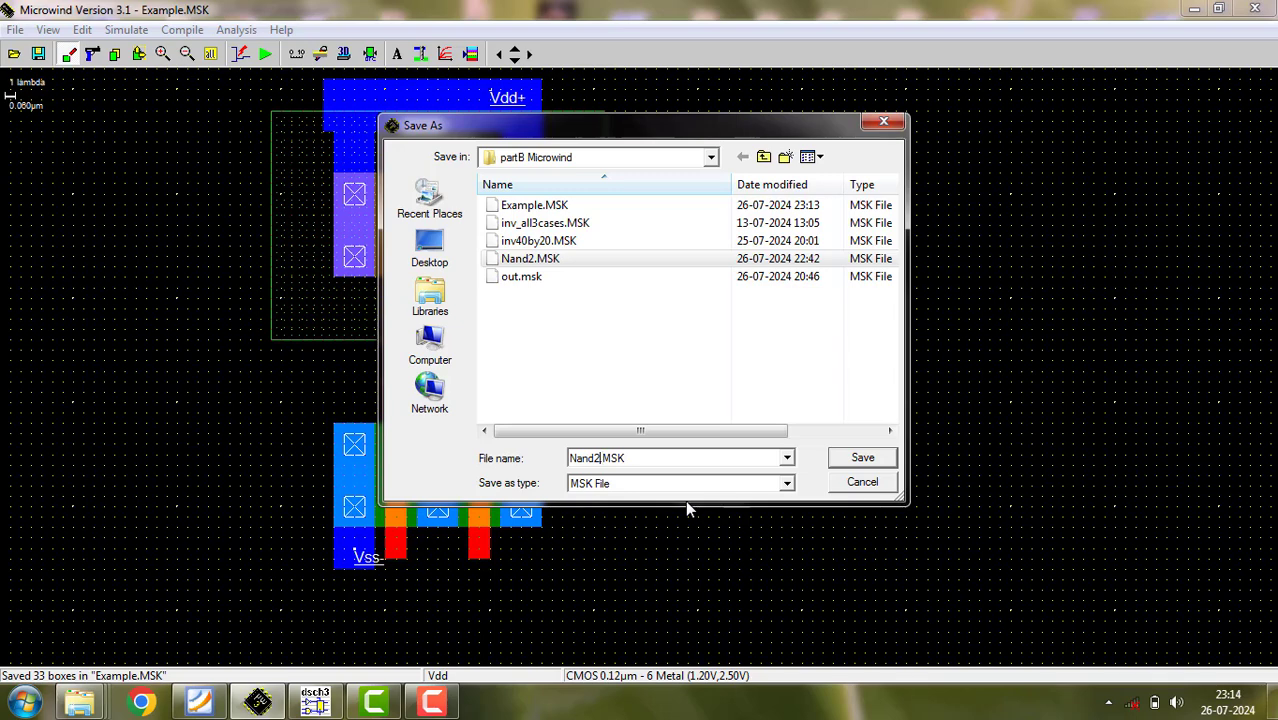
type("CD")
key("BackSpace")
type("ommon Diffusion")
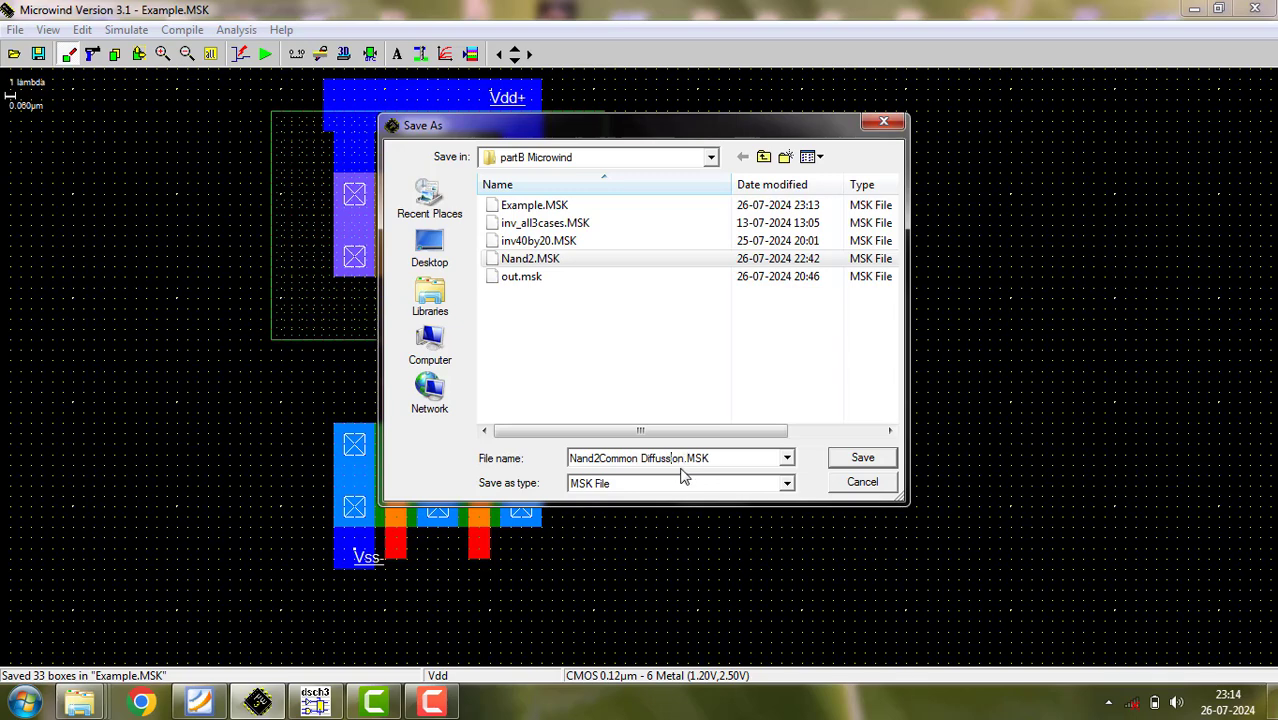
key("BackSpace")
left_click(862, 459)
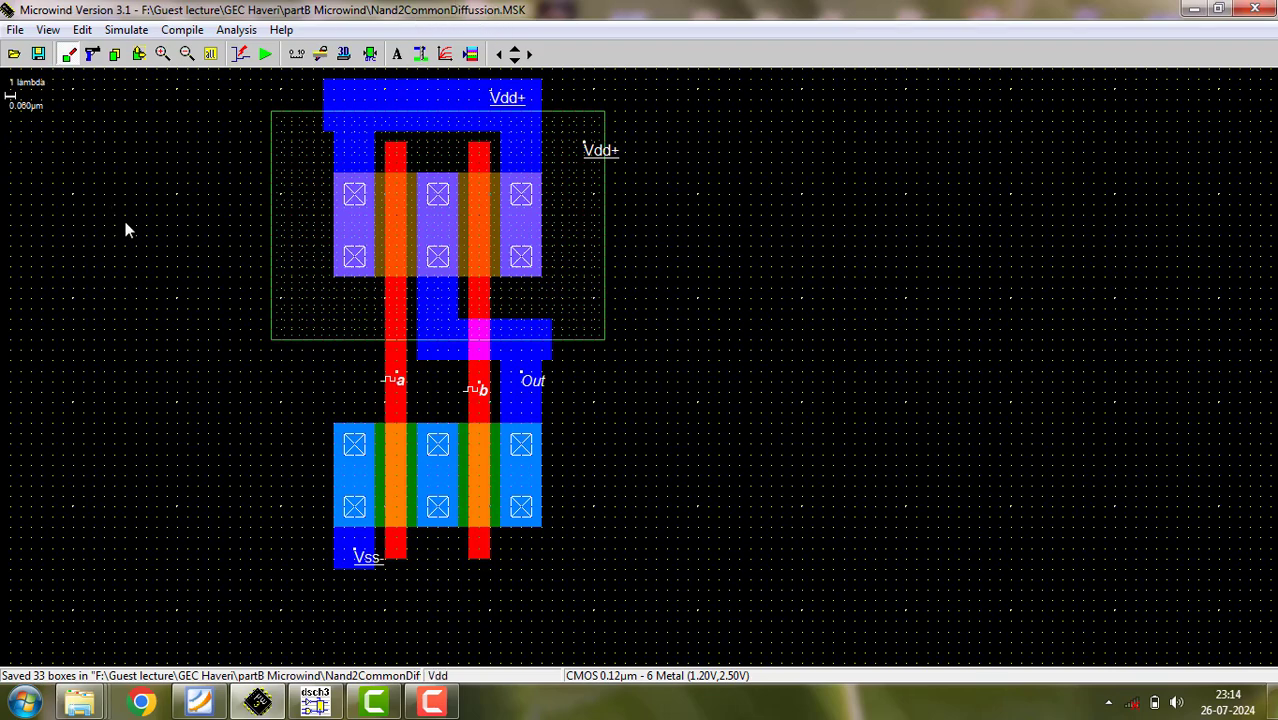
- In the Foxit Reader syllabus, delete experiment 6a's underline beneath the delay and input-vector line, and pencil-mark 2X, 4X and "drive strength"
left_click(205, 706)
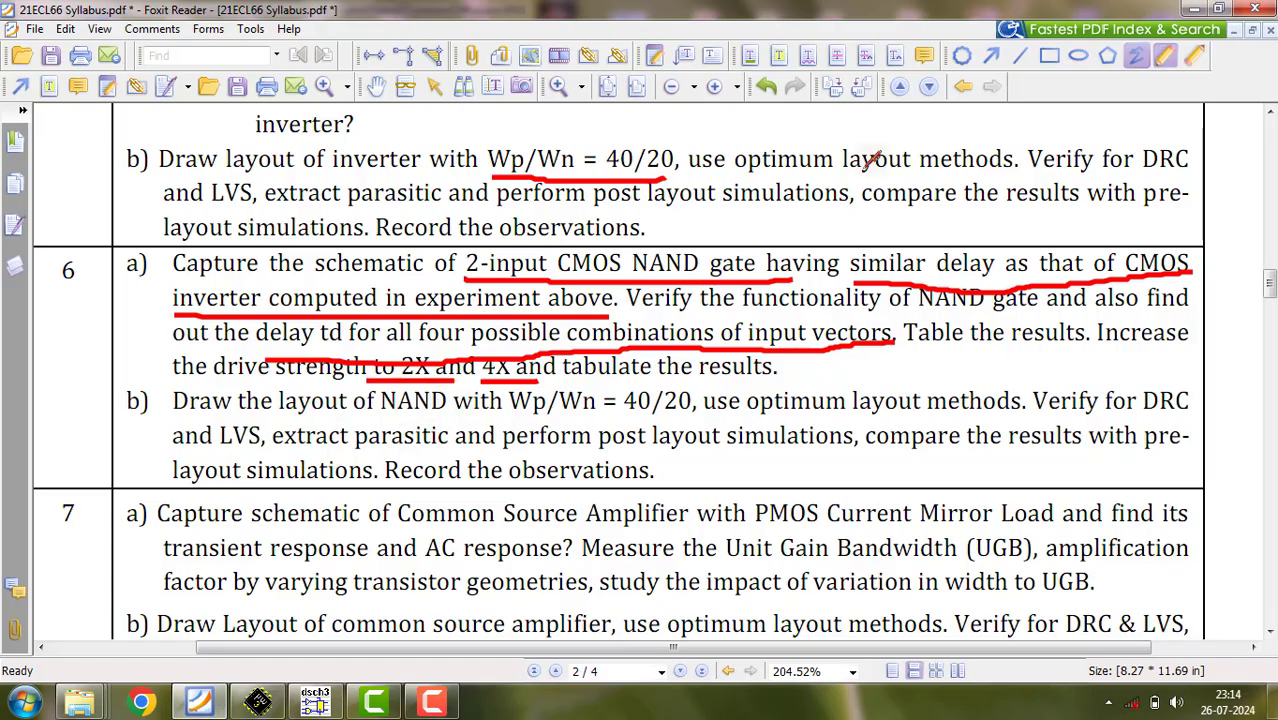
left_click(618, 346)
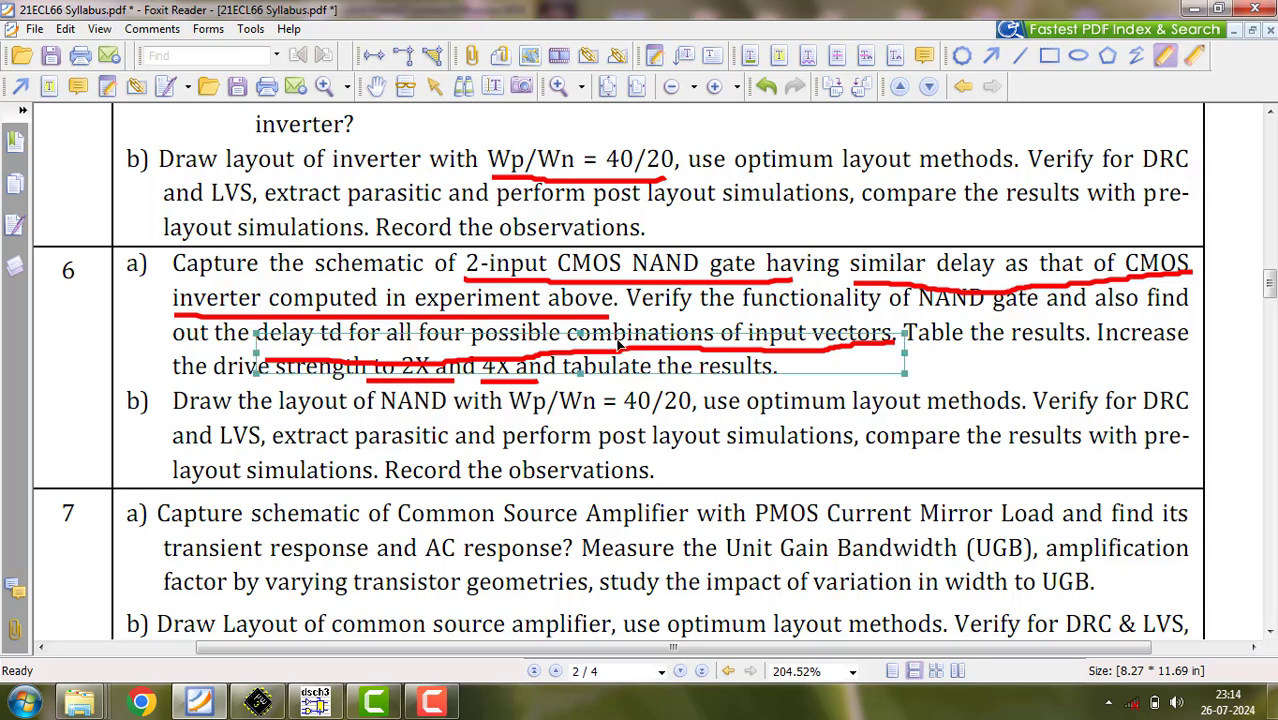
key("Delete")
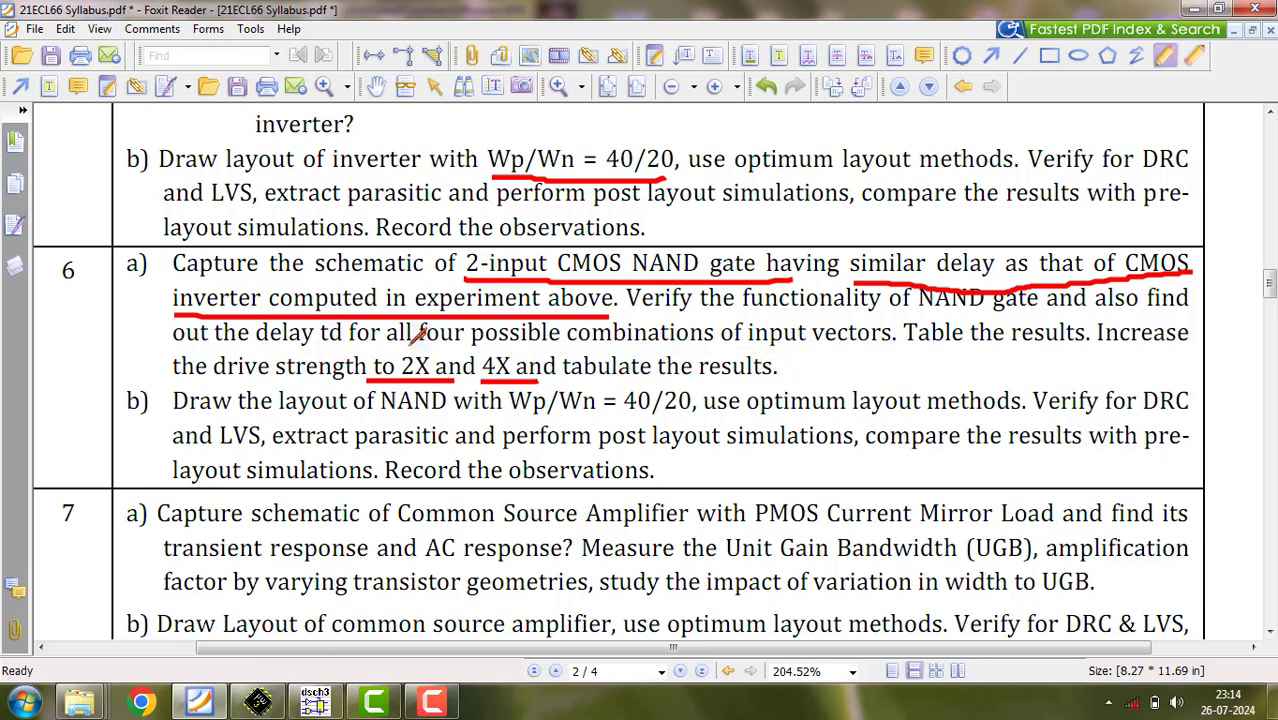
mouse_move(410, 354)
left_mouse_down()
mouse_move(460, 329)
mouse_move(512, 340)
mouse_move(540, 326)
left_mouse_up()
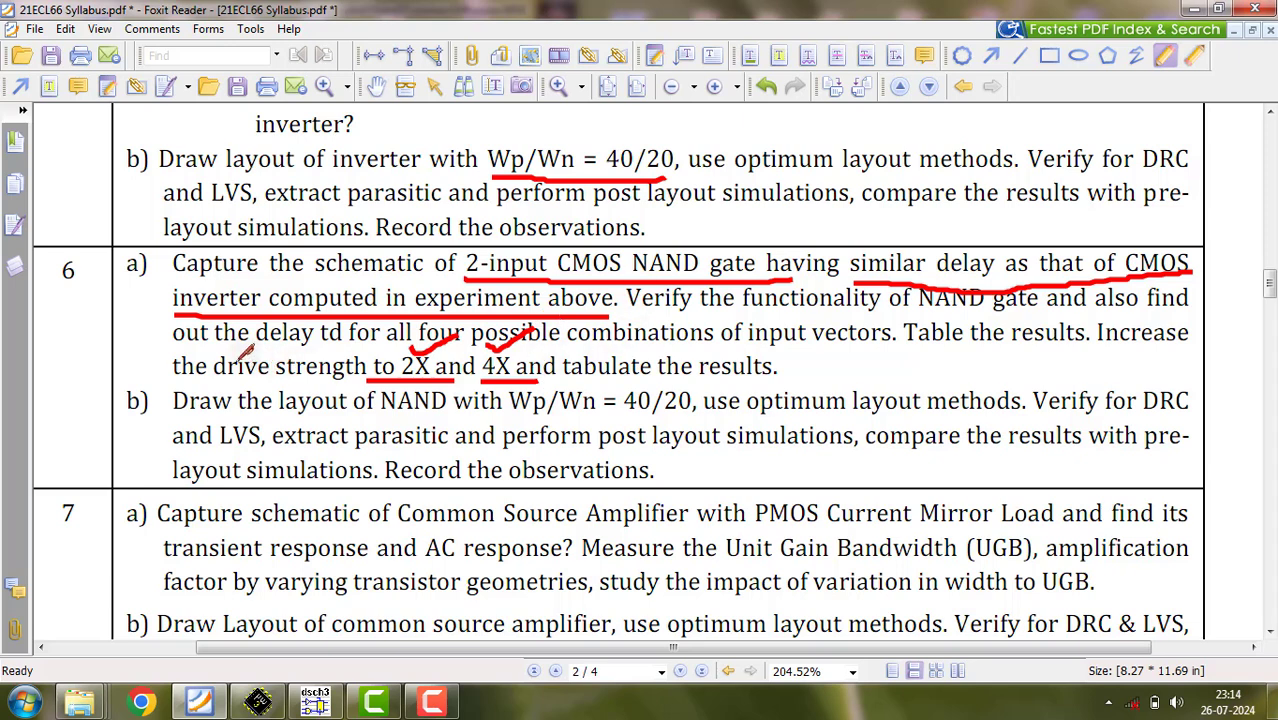
mouse_move(240, 358)
left_mouse_down()
mouse_move(340, 366)
mouse_move(368, 350)
left_mouse_up()
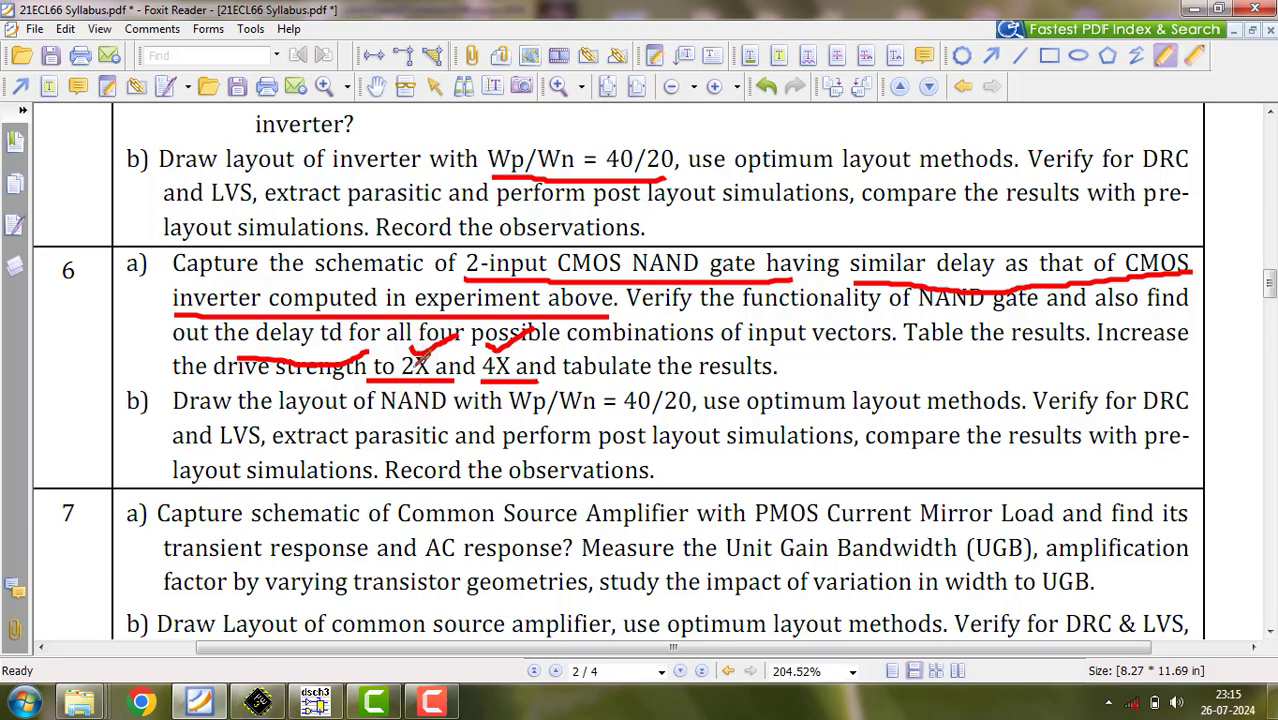
- Switch back to Microwind, start a new blank layout, and show the layer palette
left_click(255, 703)
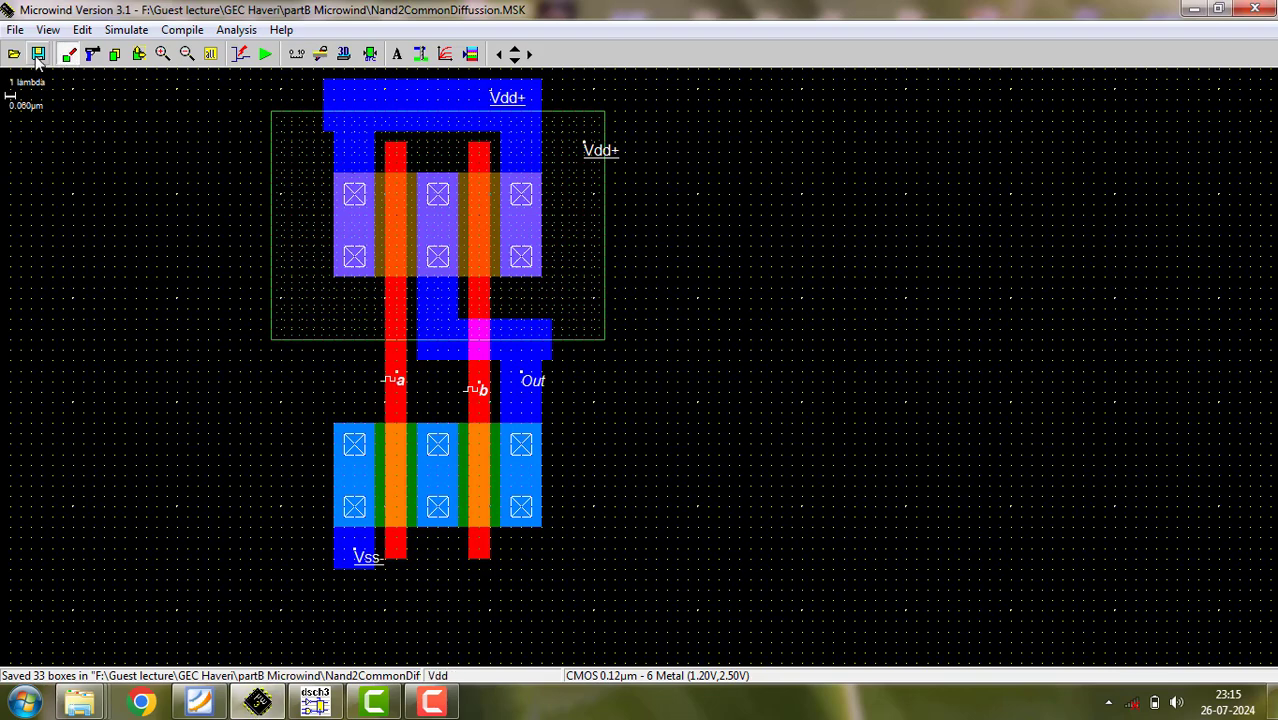
left_click(15, 29)
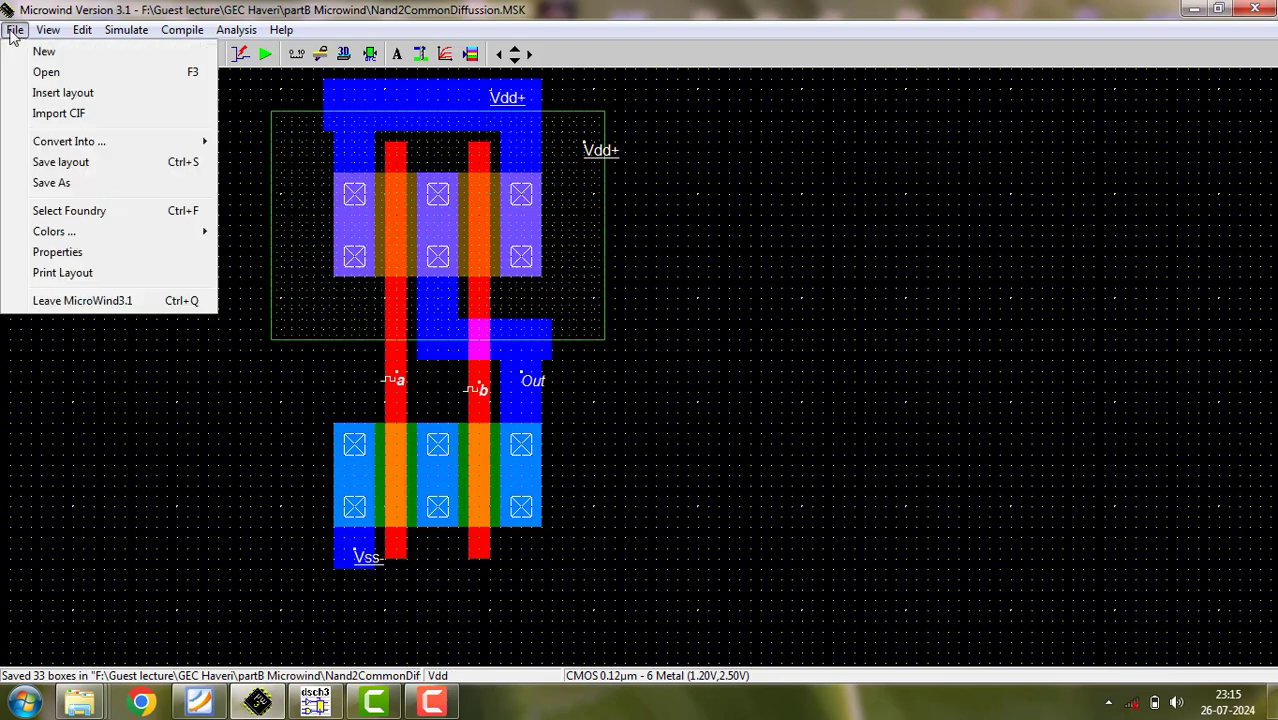
left_click(40, 55)
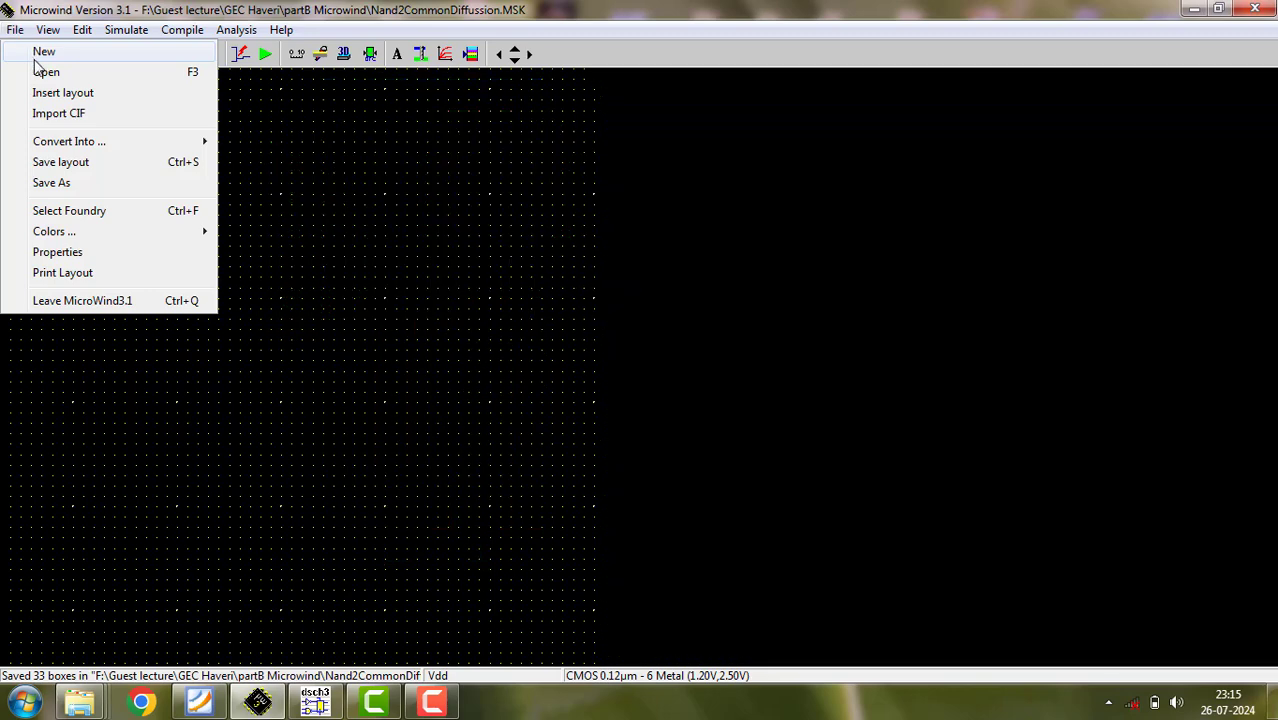
left_click(470, 54)
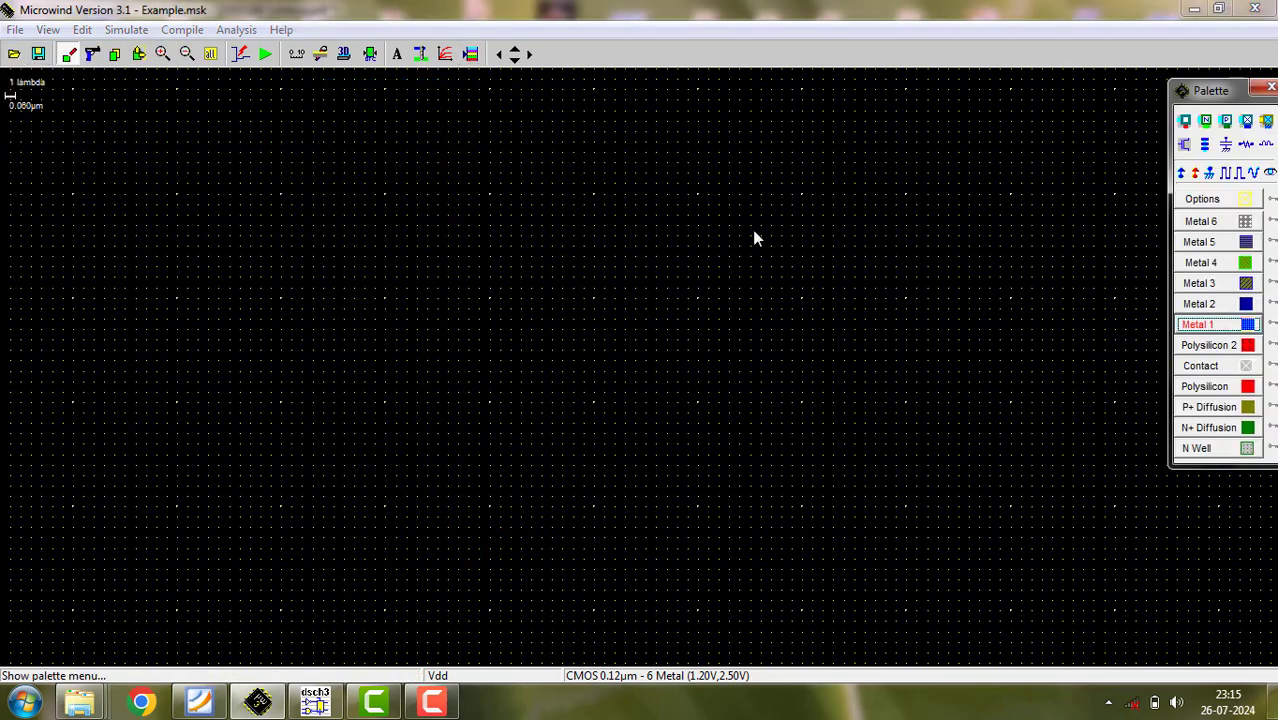
- Generate a two-finger pMOS 1.2 µm wide and 0.120 µm long, and place it in the upper part of the drawing
left_click(1184, 146)
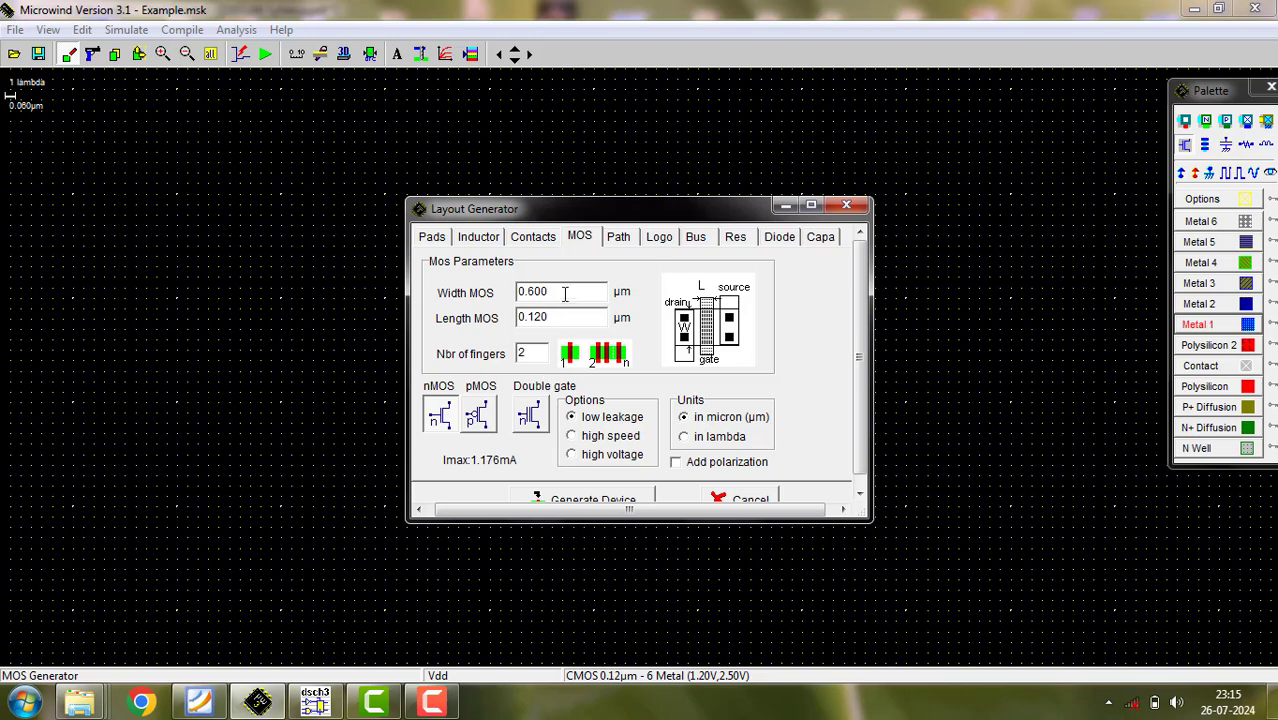
left_click_drag(560, 291, 512, 292)
type("1.2")
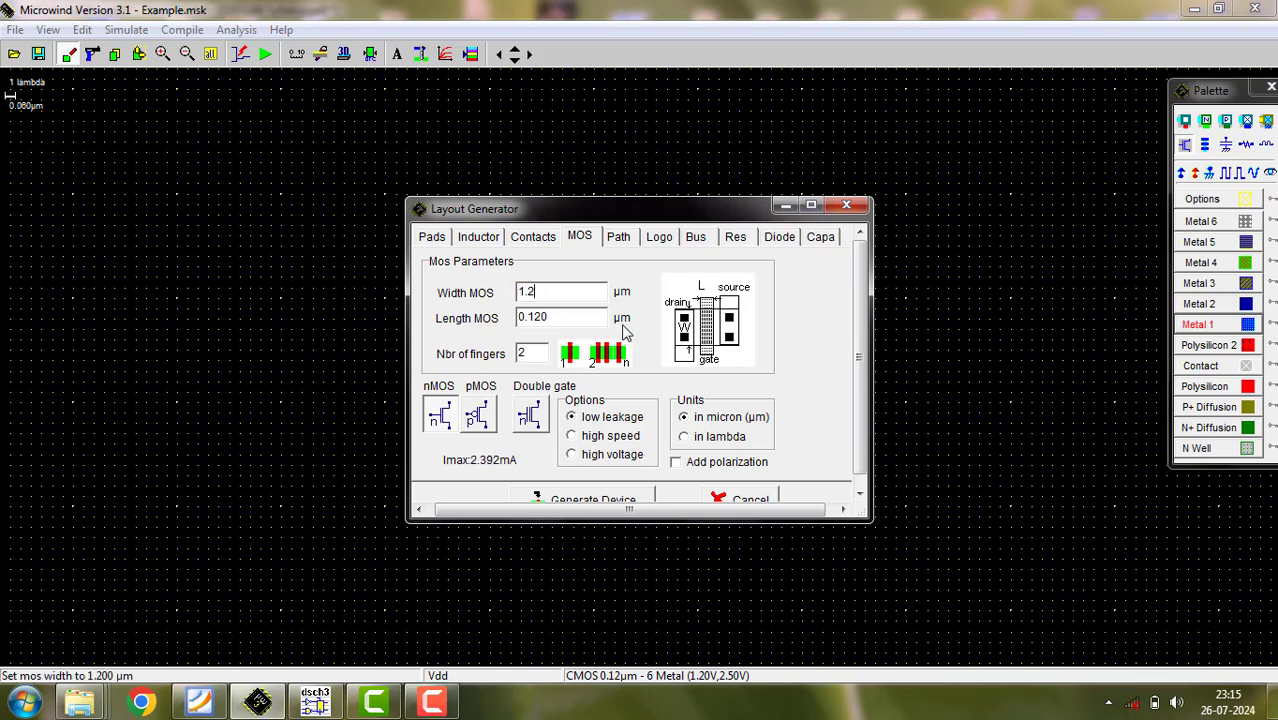
left_click(478, 416)
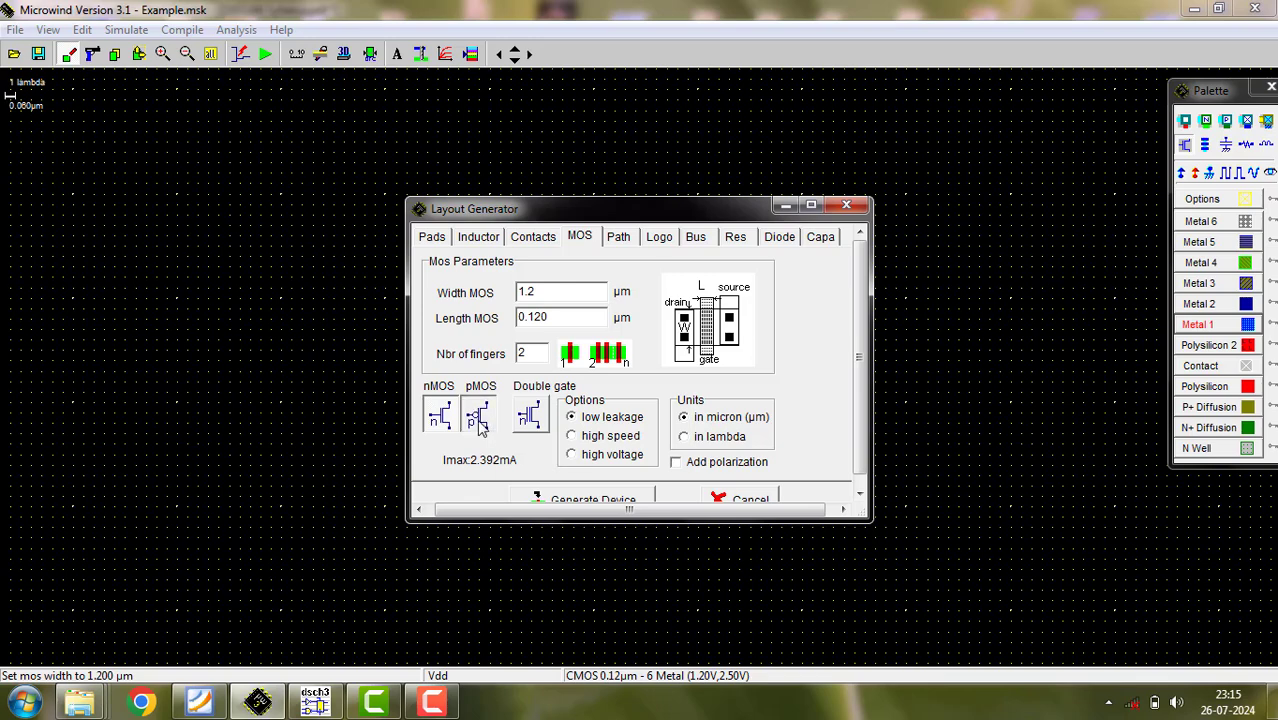
left_click(606, 504)
left_click(347, 360)
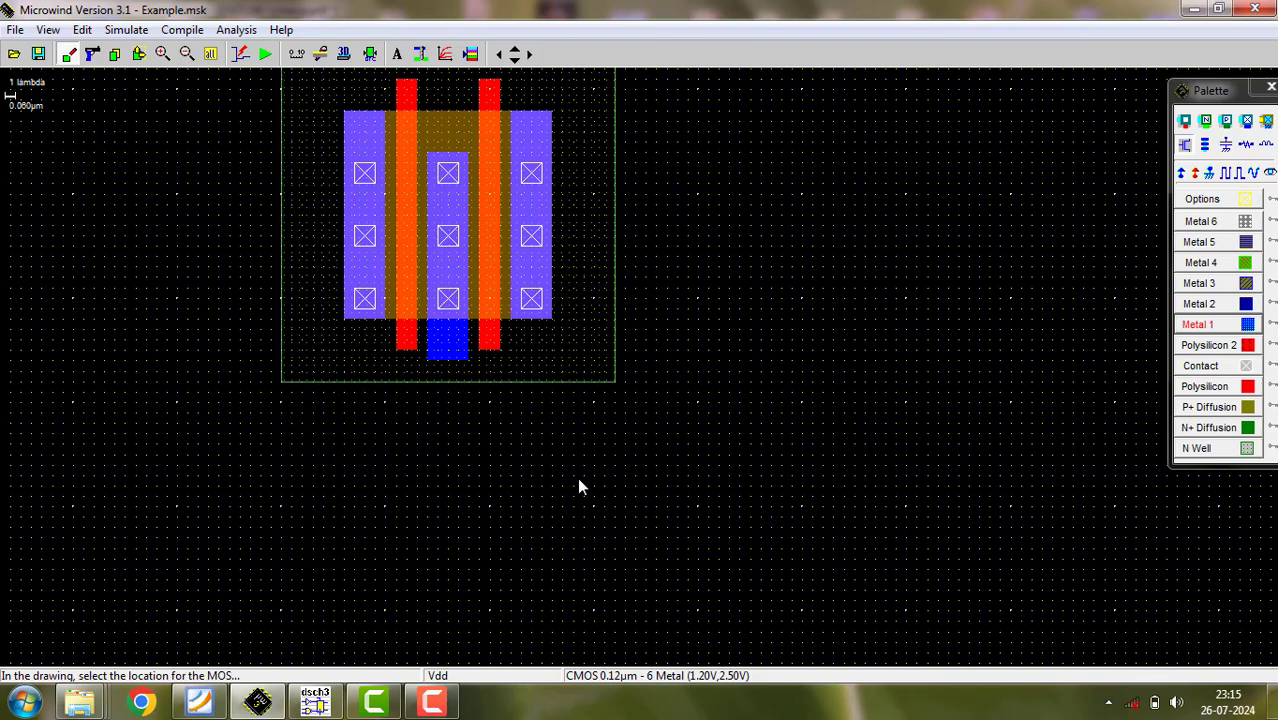
- Generate a two-finger nMOS 1.200 µm wide and 0.120 µm long, and place it below and to the right of the pMOS
left_click(1187, 147)
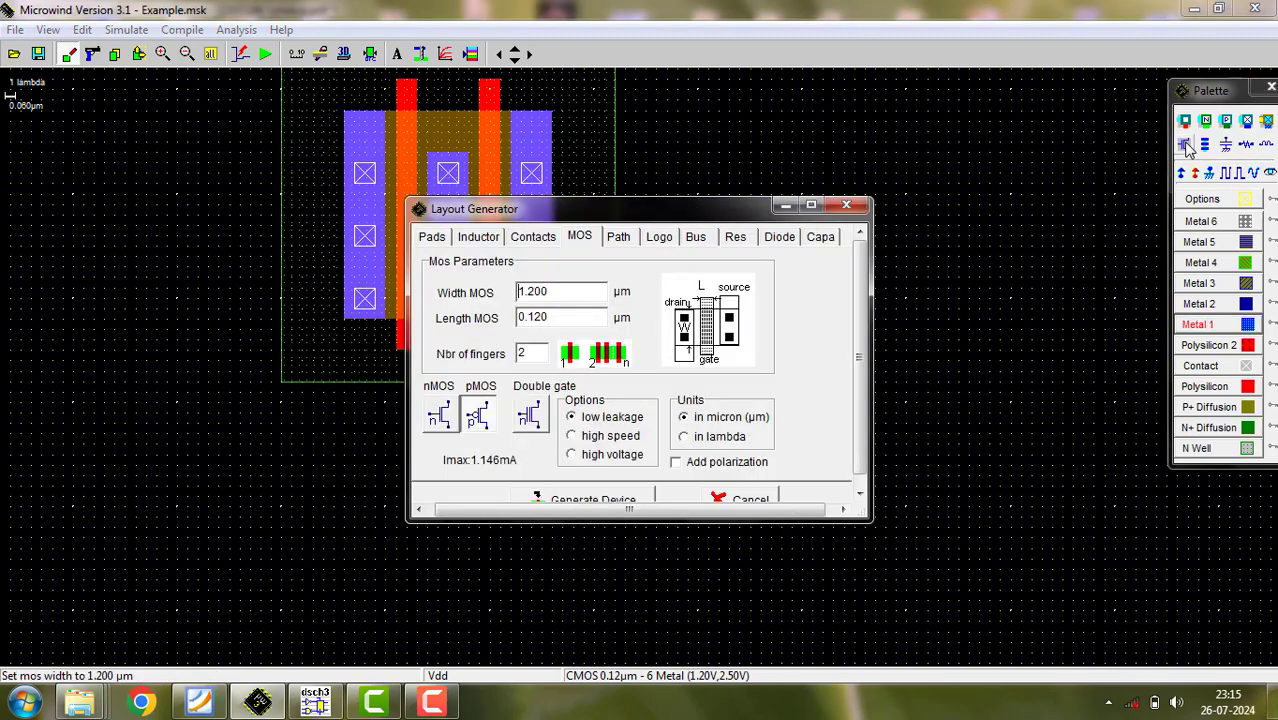
left_click(434, 420)
left_click(574, 500)
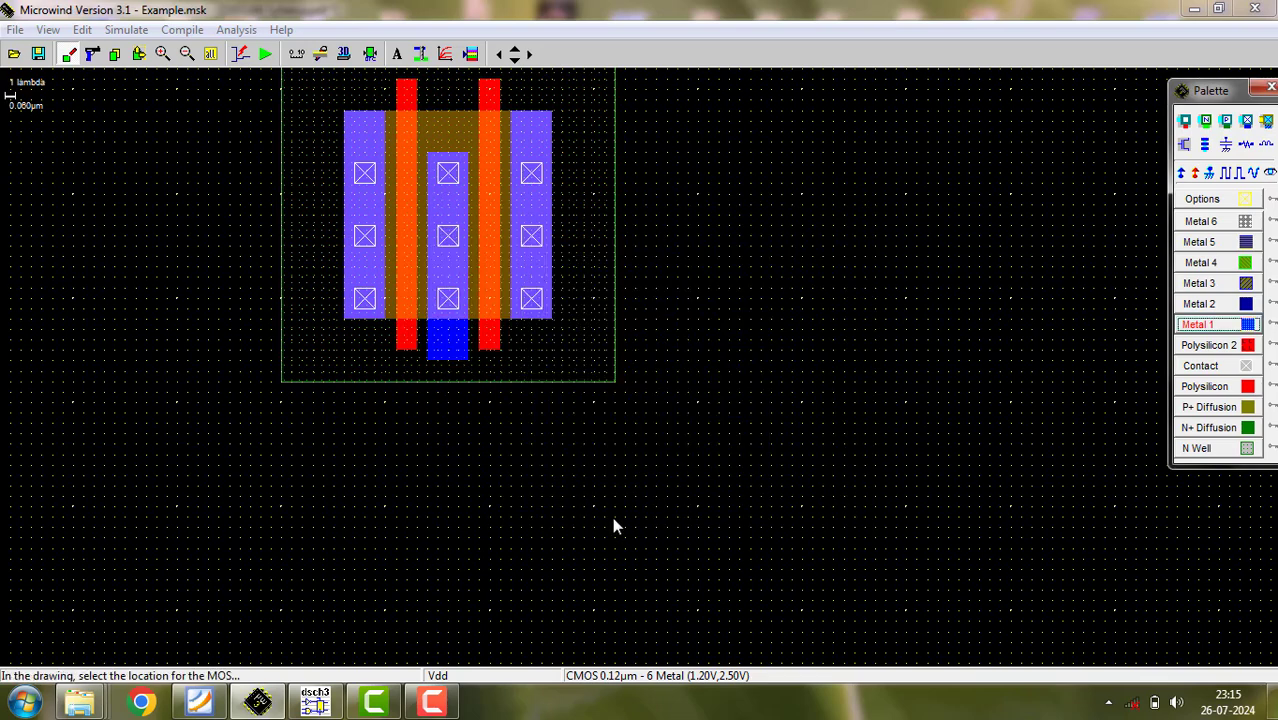
left_click(836, 530)
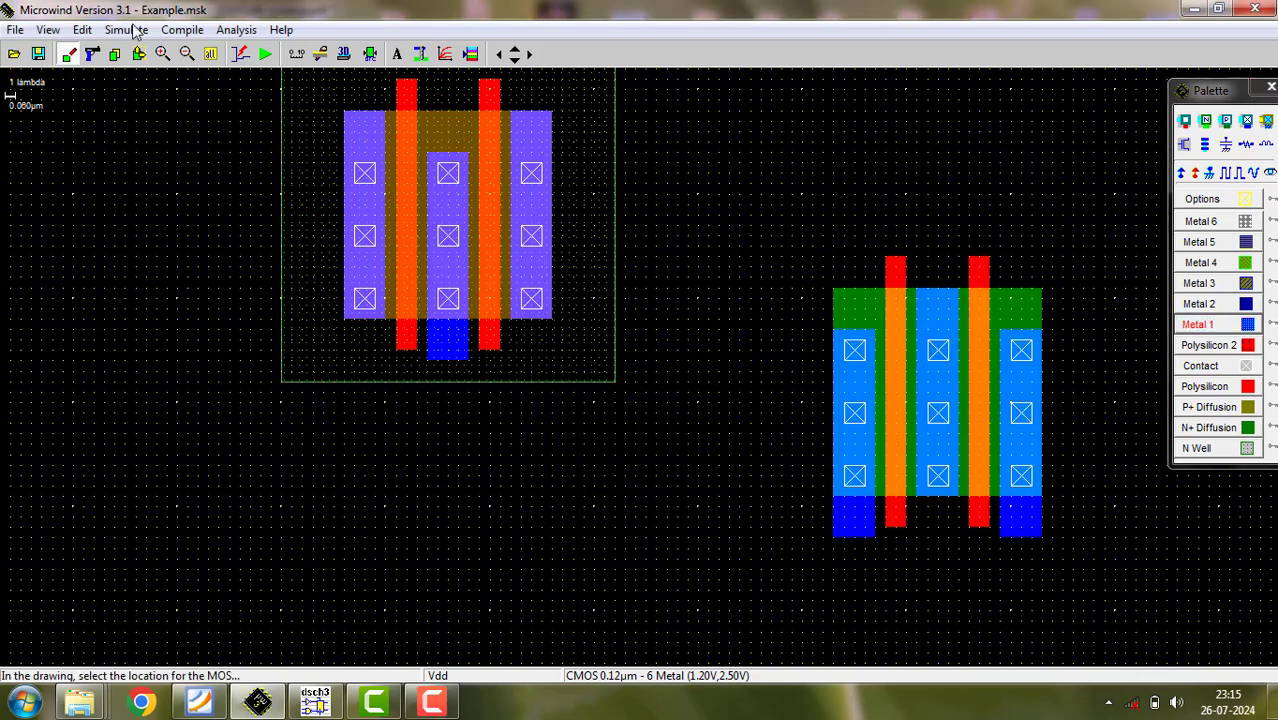
- Move the whole nMOS directly below the pMOS with their gates aligned, and run the design rule check
left_click(209, 56)
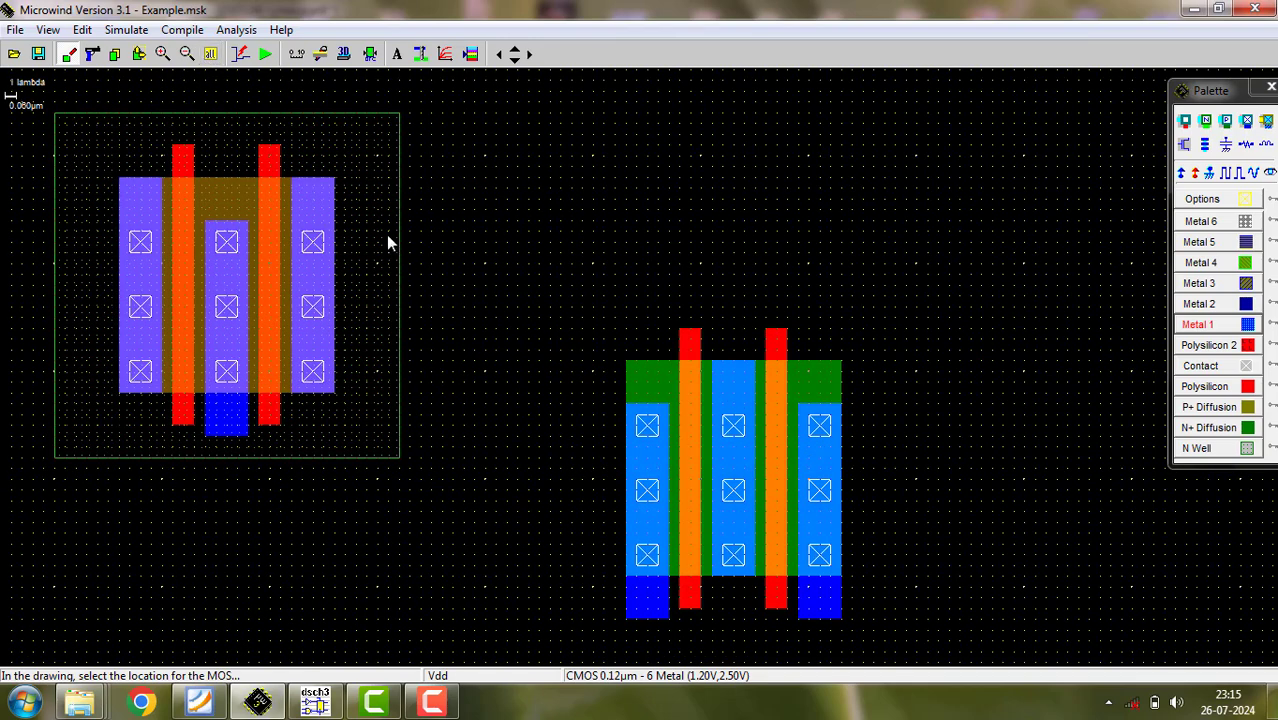
left_click(195, 57)
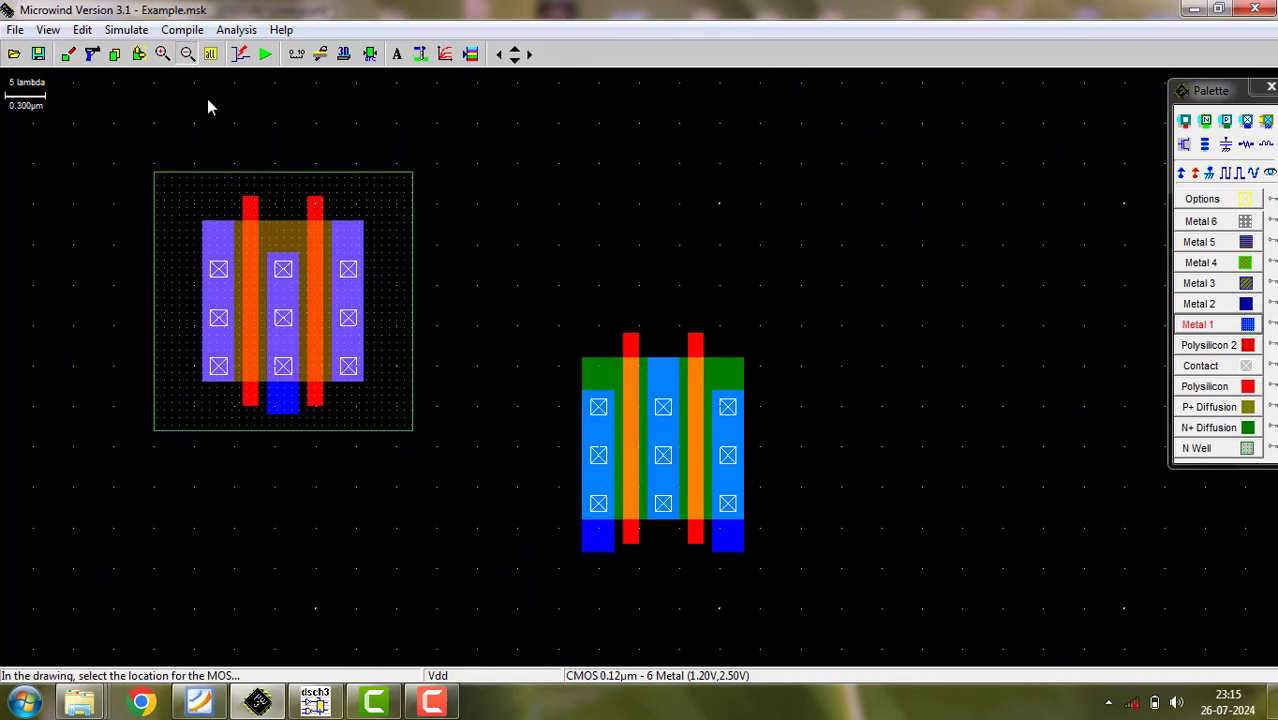
left_click(138, 54)
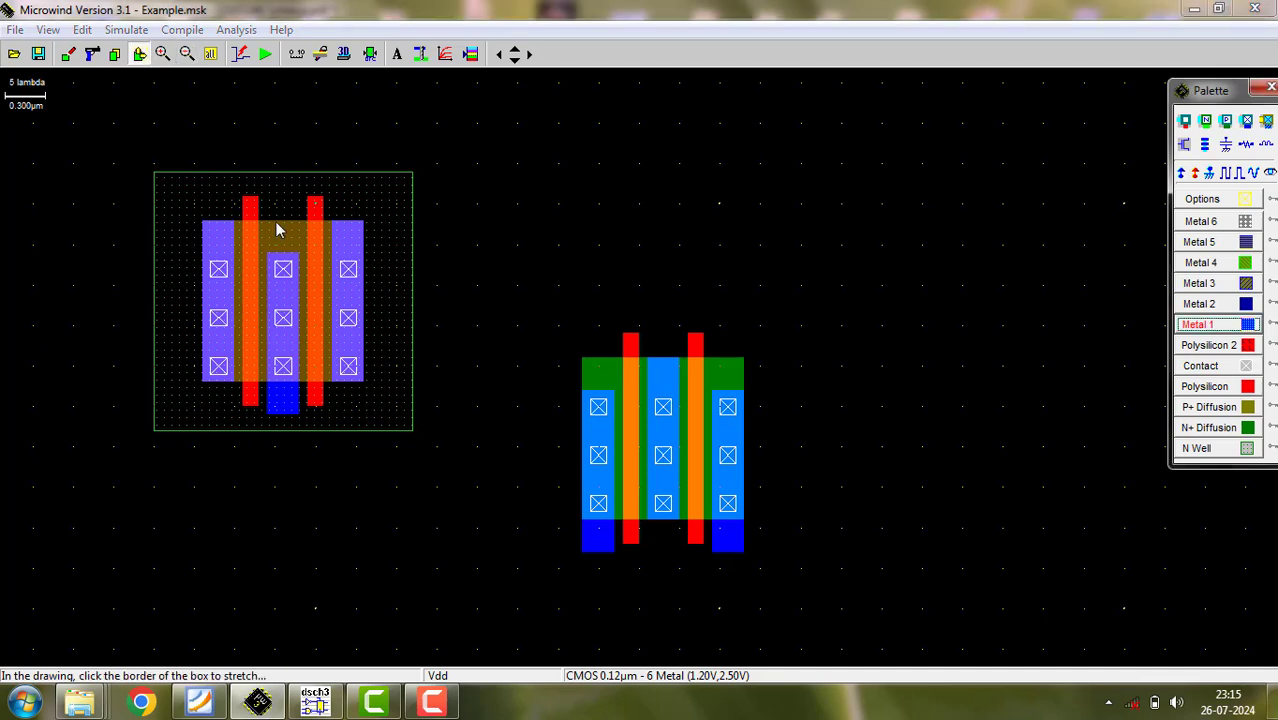
left_click_drag(548, 317, 822, 591)
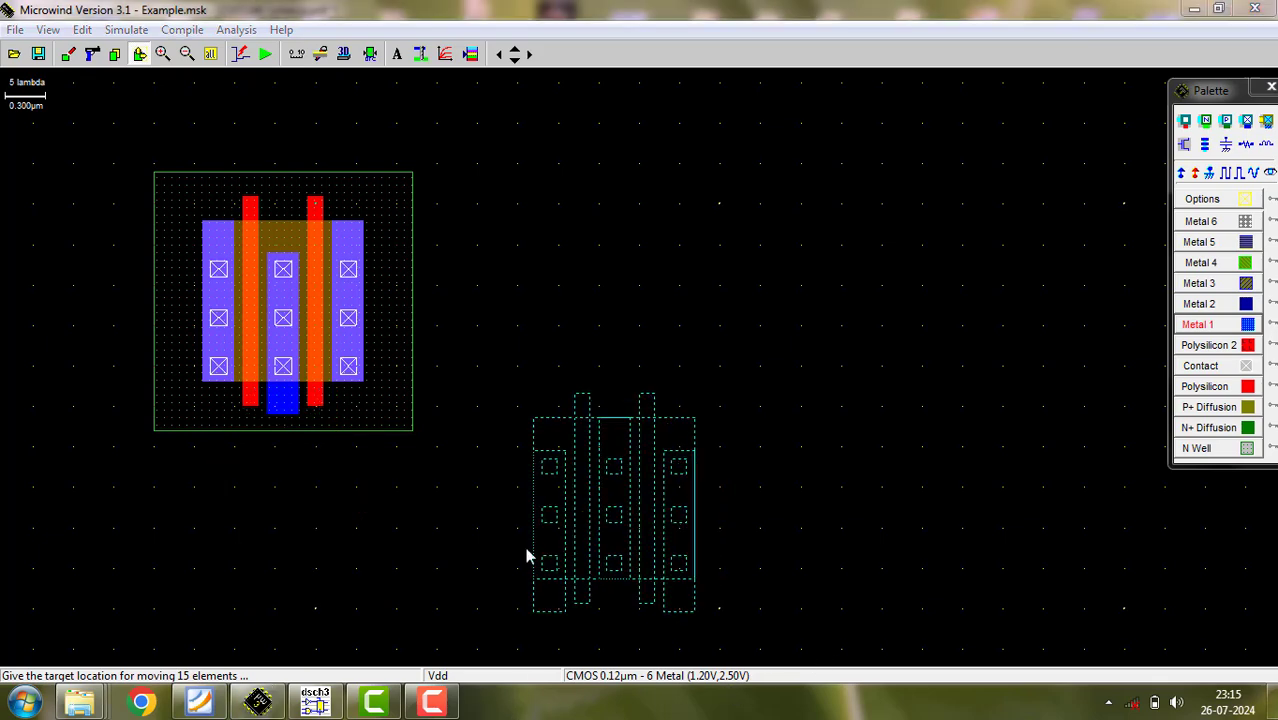
left_click(743, 540)
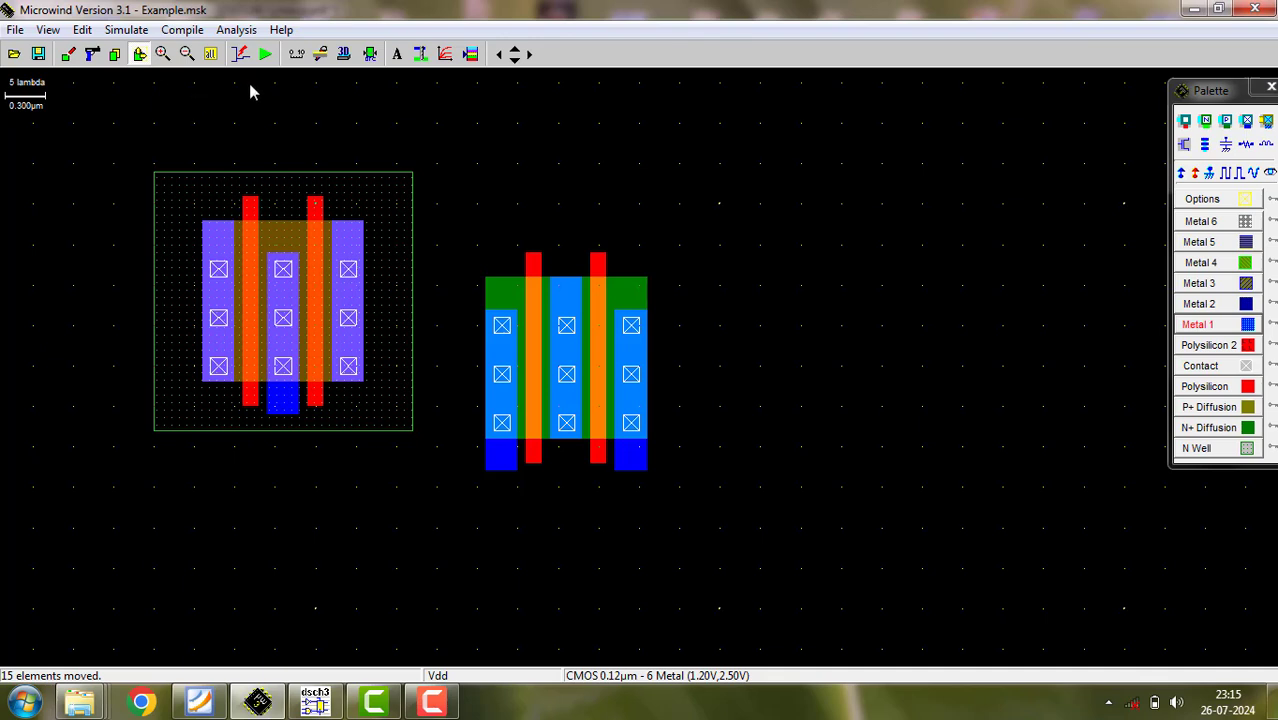
left_click(515, 60)
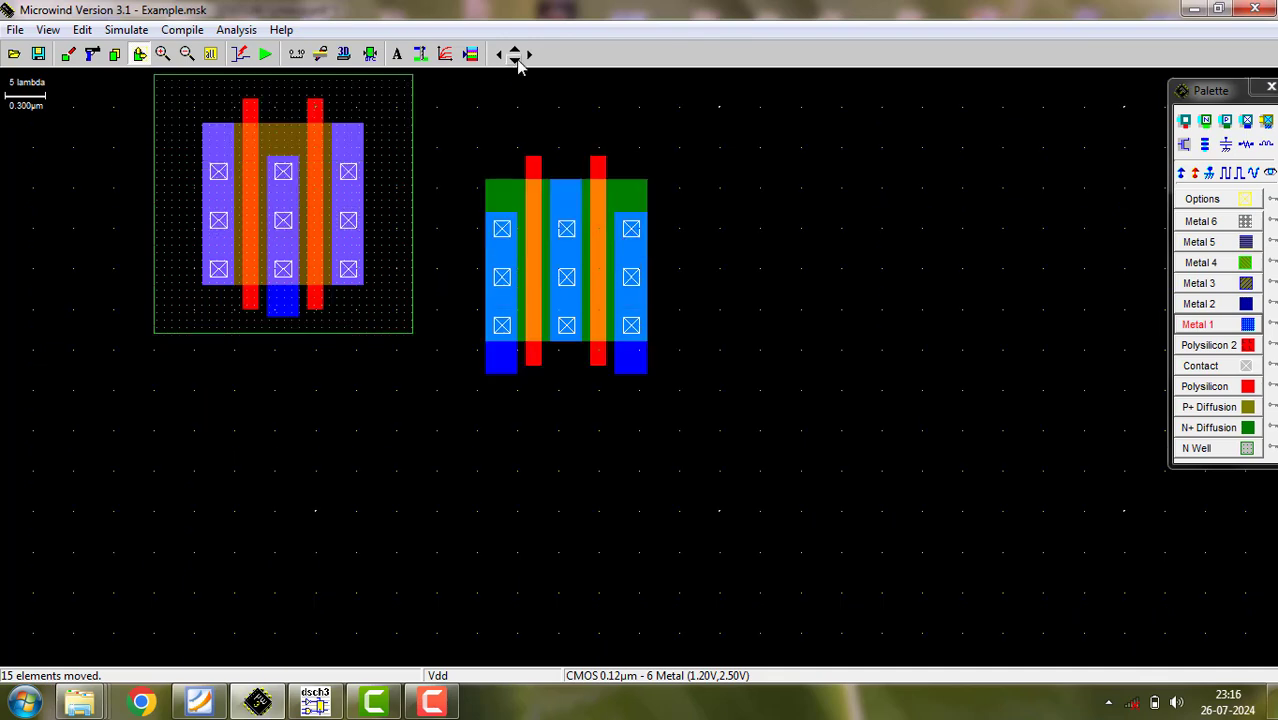
left_click(515, 60)
left_click(514, 49)
left_click_drag(442, 128, 719, 462)
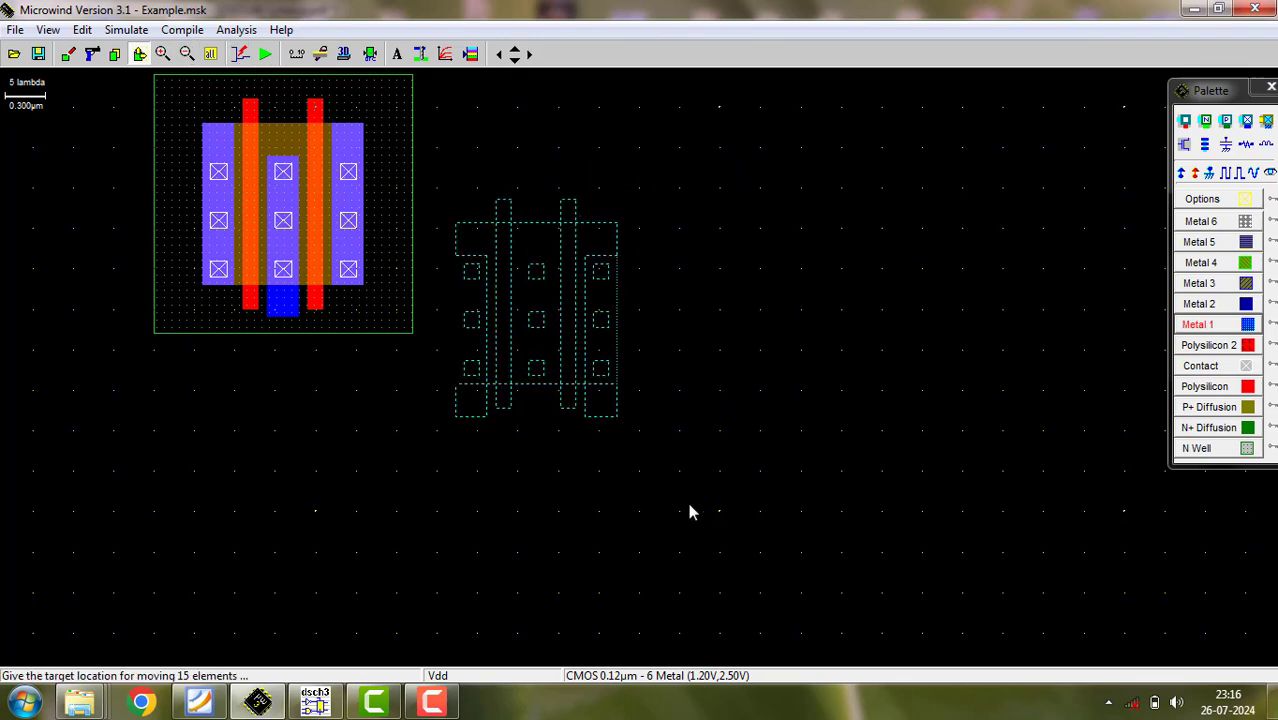
left_click(456, 620)
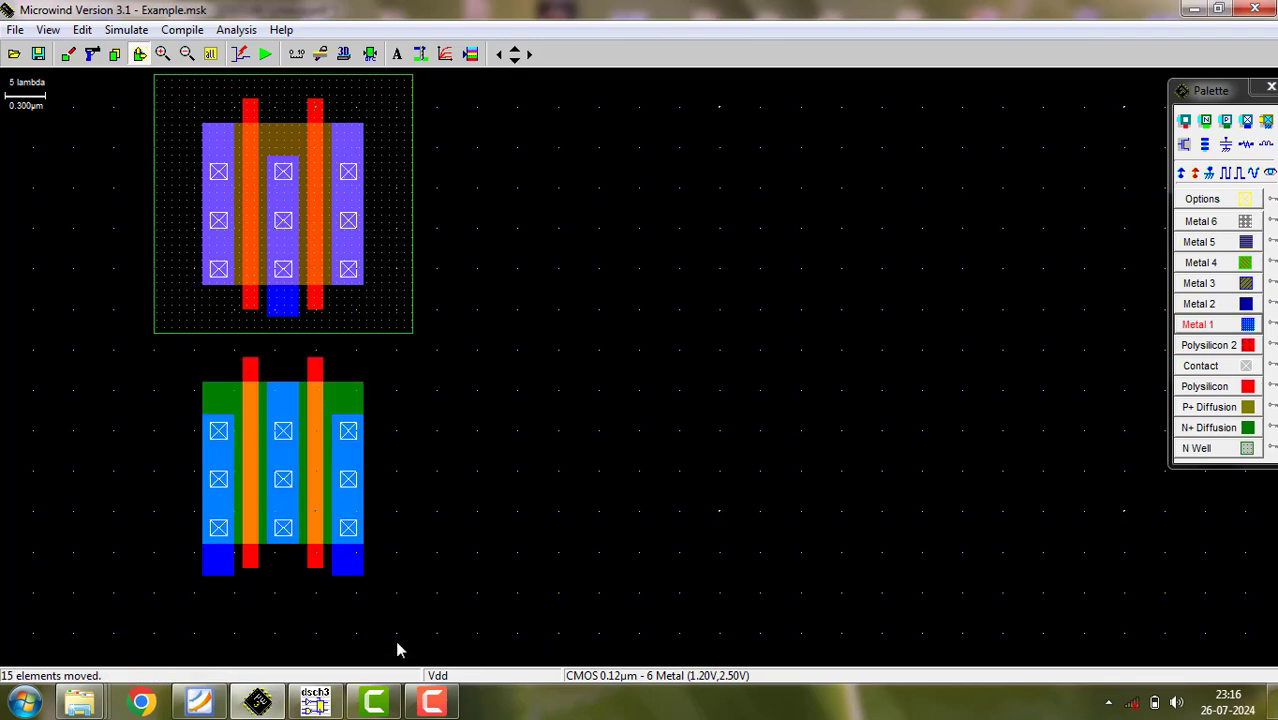
left_click(370, 54)
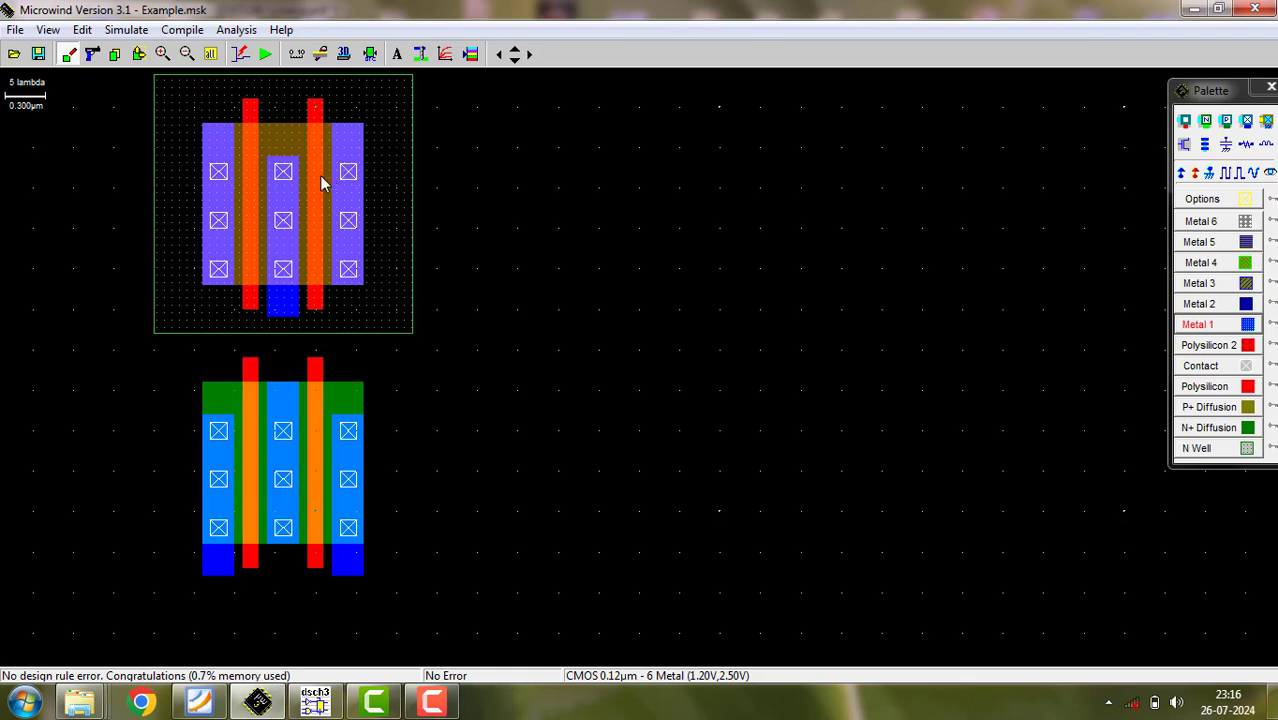
- Stretch the nMOS's two polysilicon gates upward to about 32 lambda long so they join the pMOS gates
left_click(139, 54)
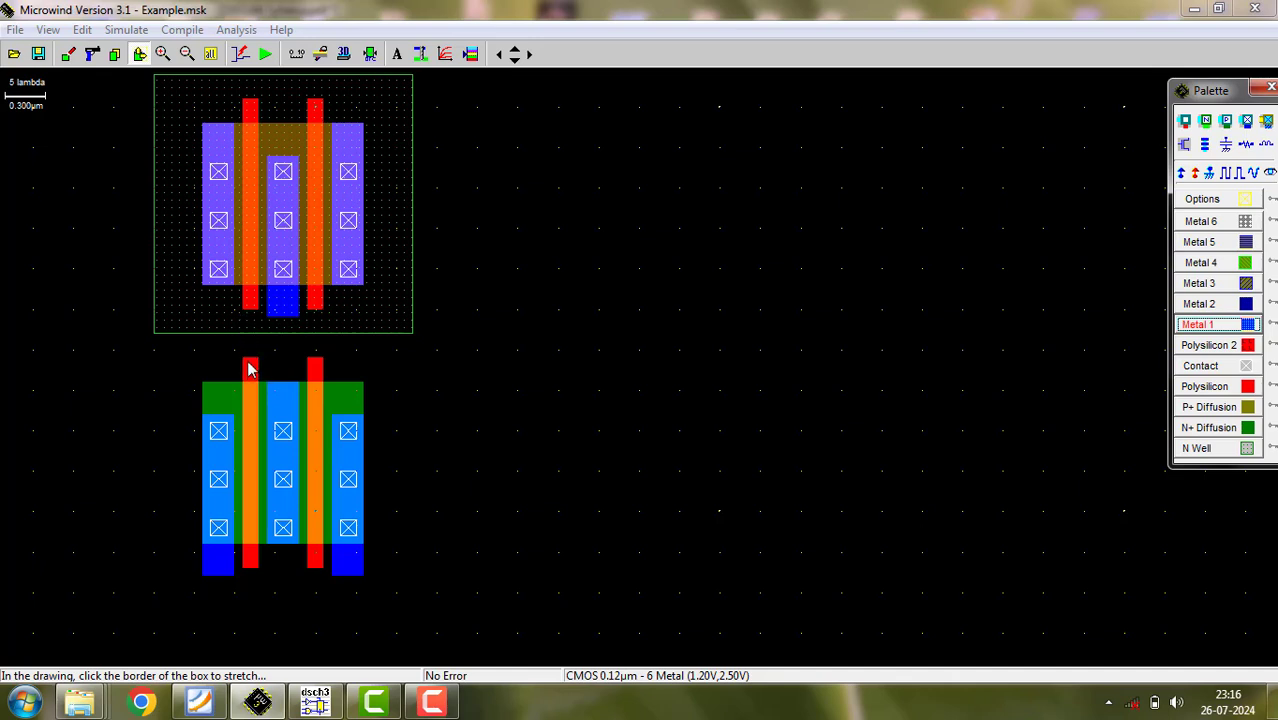
left_click_drag(250, 363, 251, 302)
left_click_drag(315, 361, 317, 308)
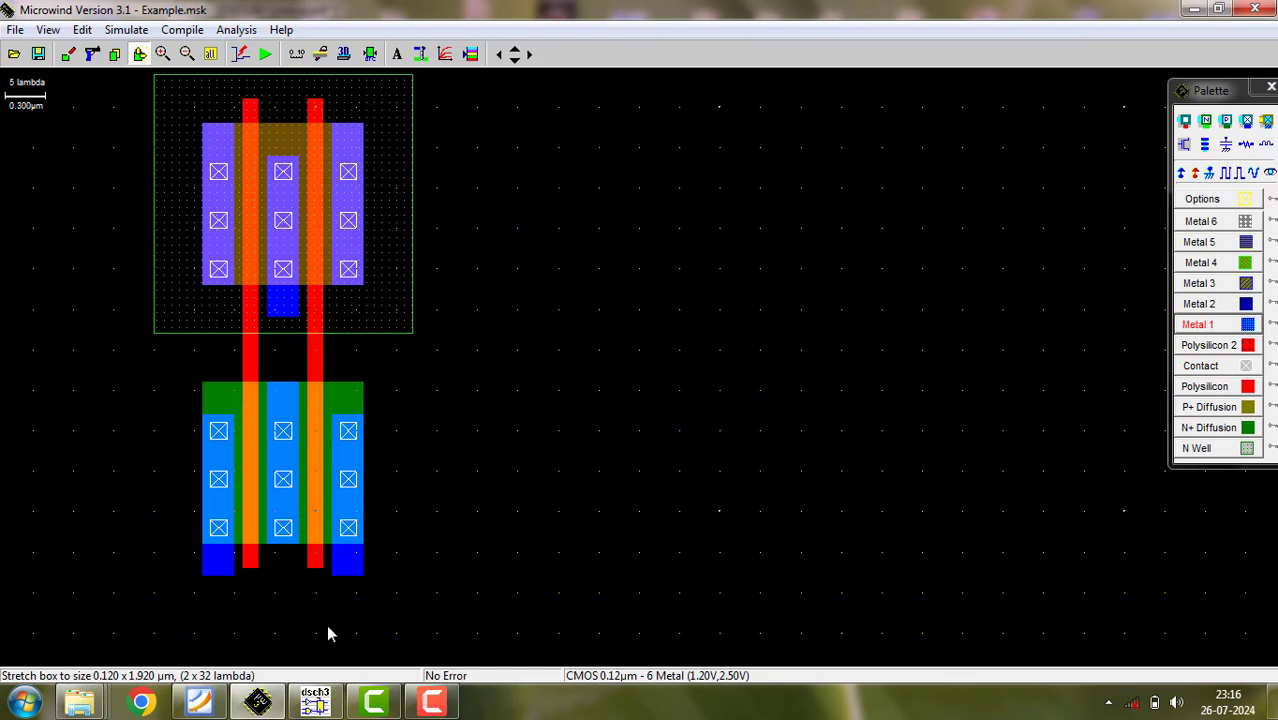
- Stretch the nMOS's right metal strip upward to 4 x 24 lambda and join it to the pMOS's middle strip with a 24 x 4 lambda Metal 1 bar
left_click_drag(357, 580, 361, 545)
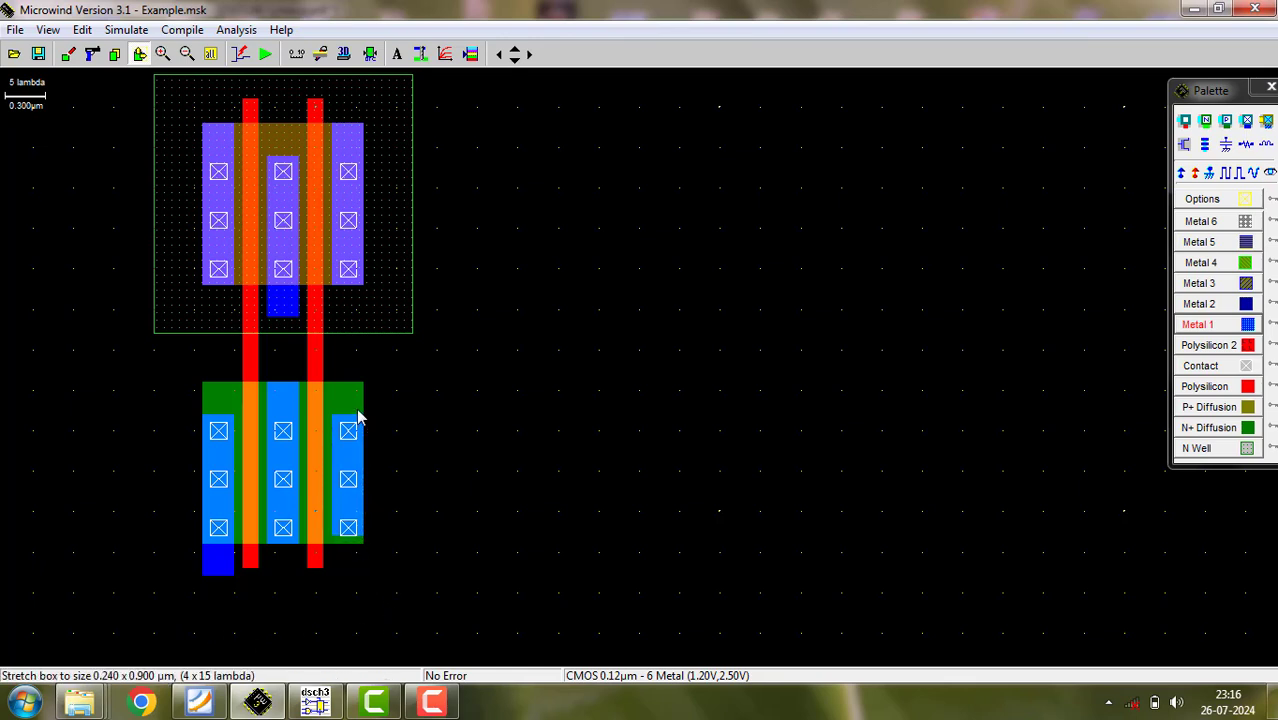
left_click_drag(359, 423, 361, 342)
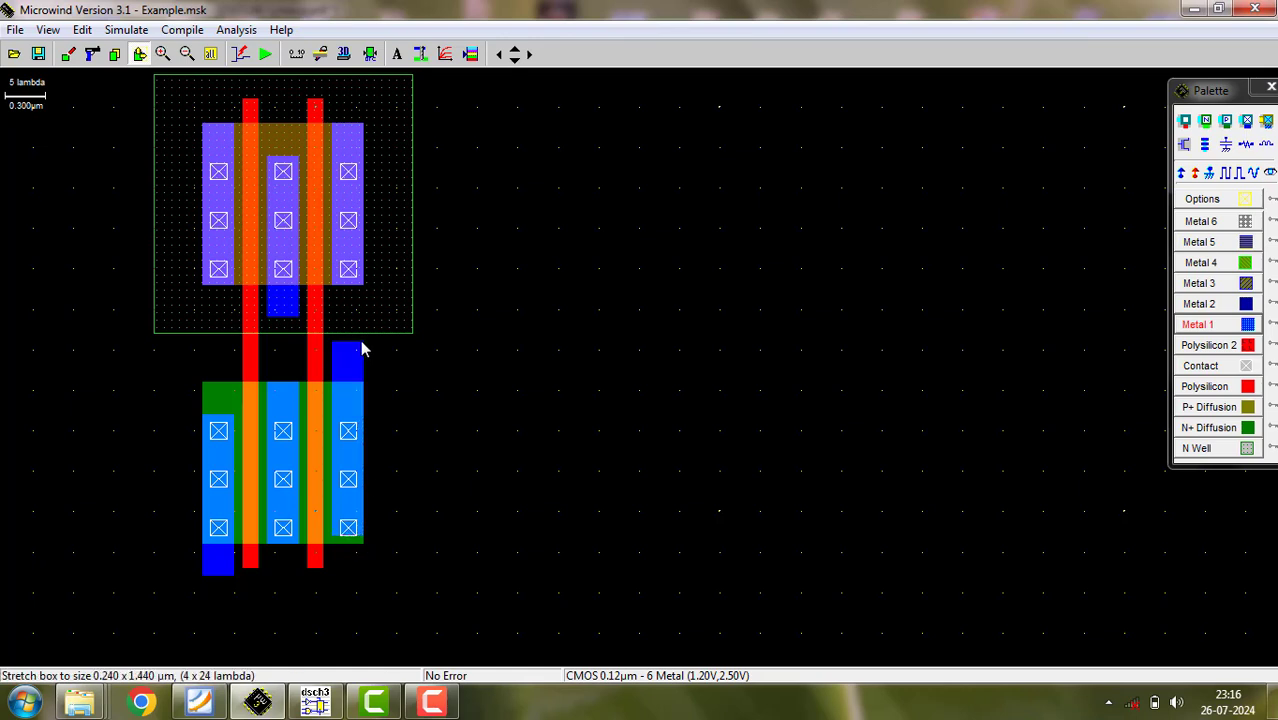
mouse_move(267, 322)
left_mouse_down()
mouse_move(288, 342)
mouse_move(265, 319)
left_mouse_up()
left_click(1190, 326)
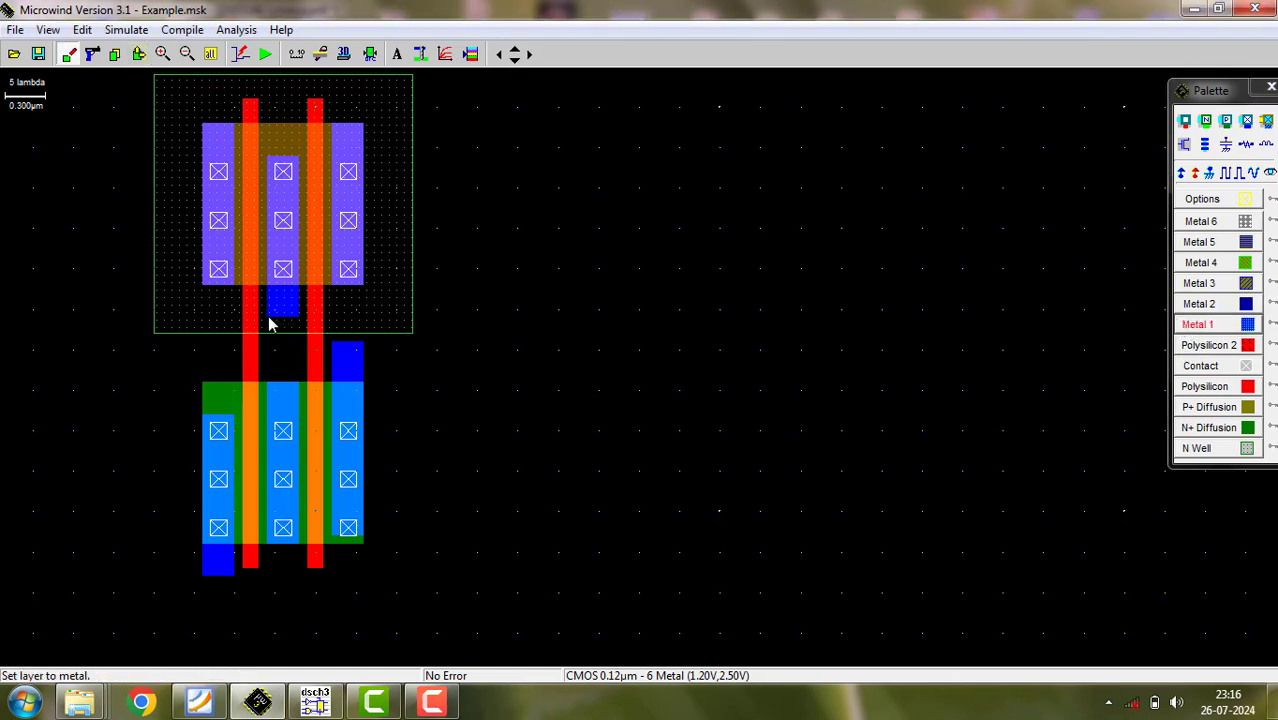
left_click_drag(268, 317, 463, 352)
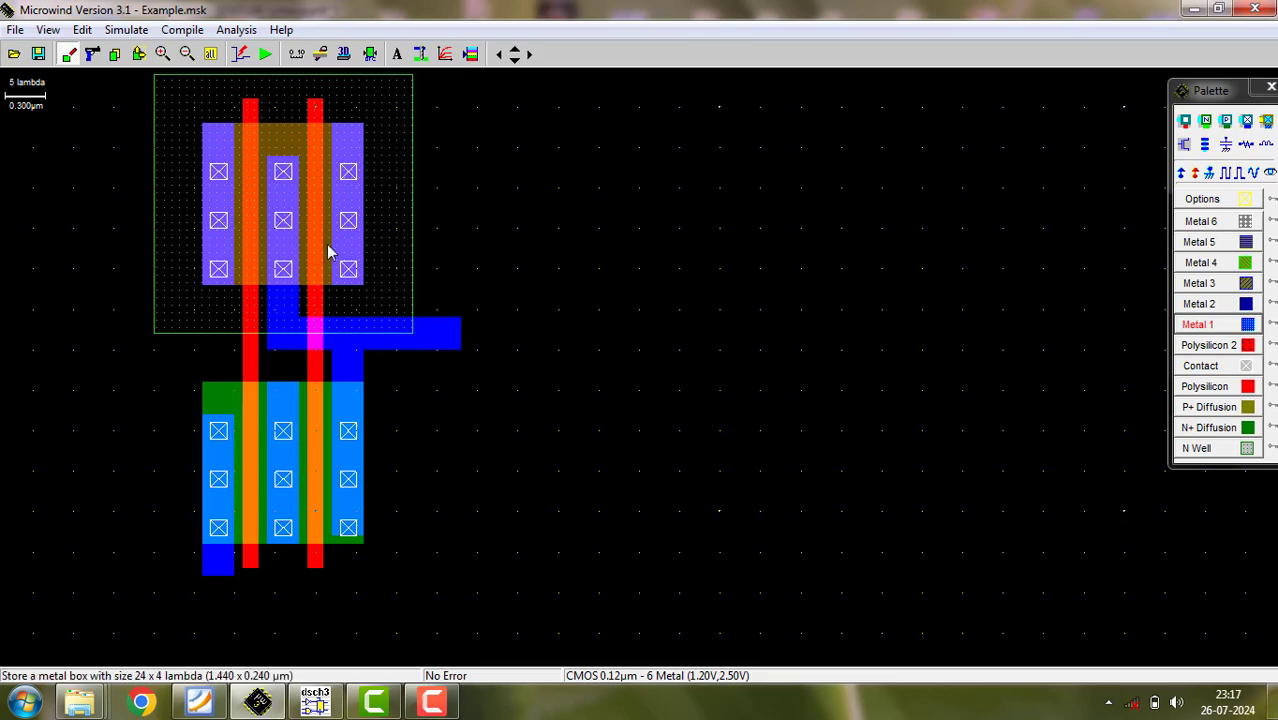
- Check the design rules, extend the nMOS's right metal strip downward past its lowest contact to 4 x 25 lambda, and recheck
left_click(370, 55)
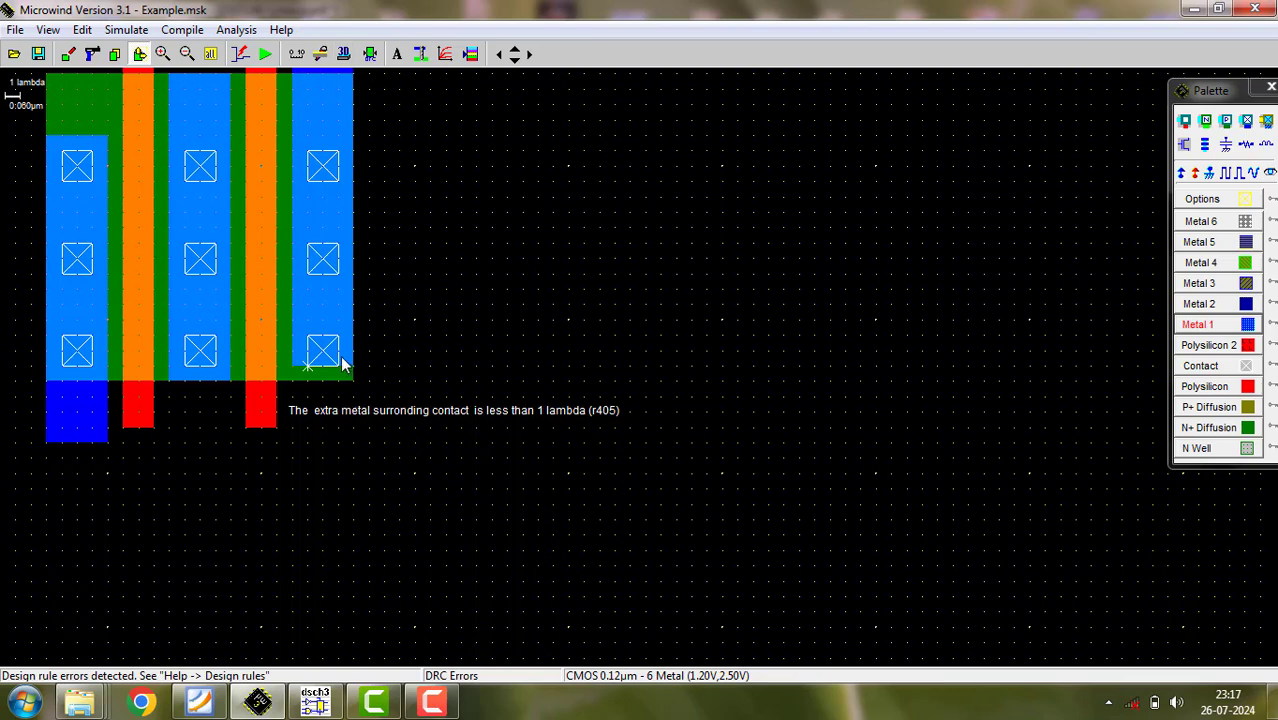
left_click_drag(345, 368, 345, 380)
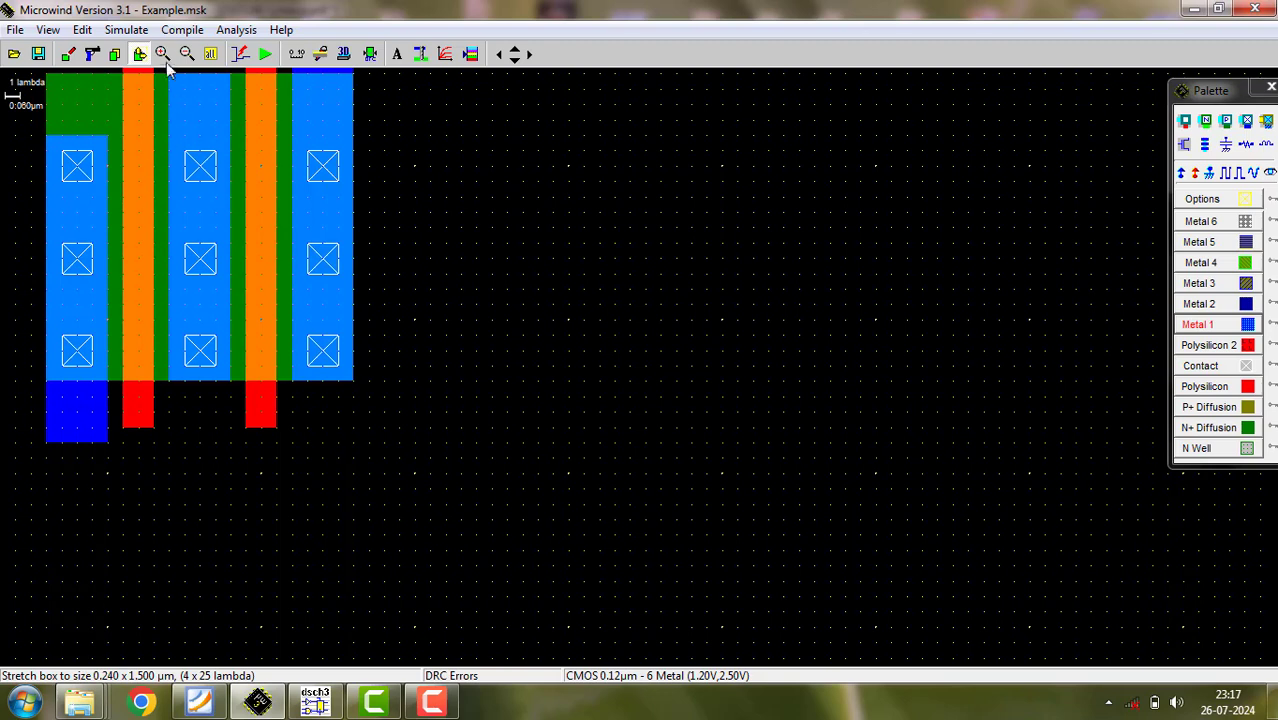
left_click(370, 55)
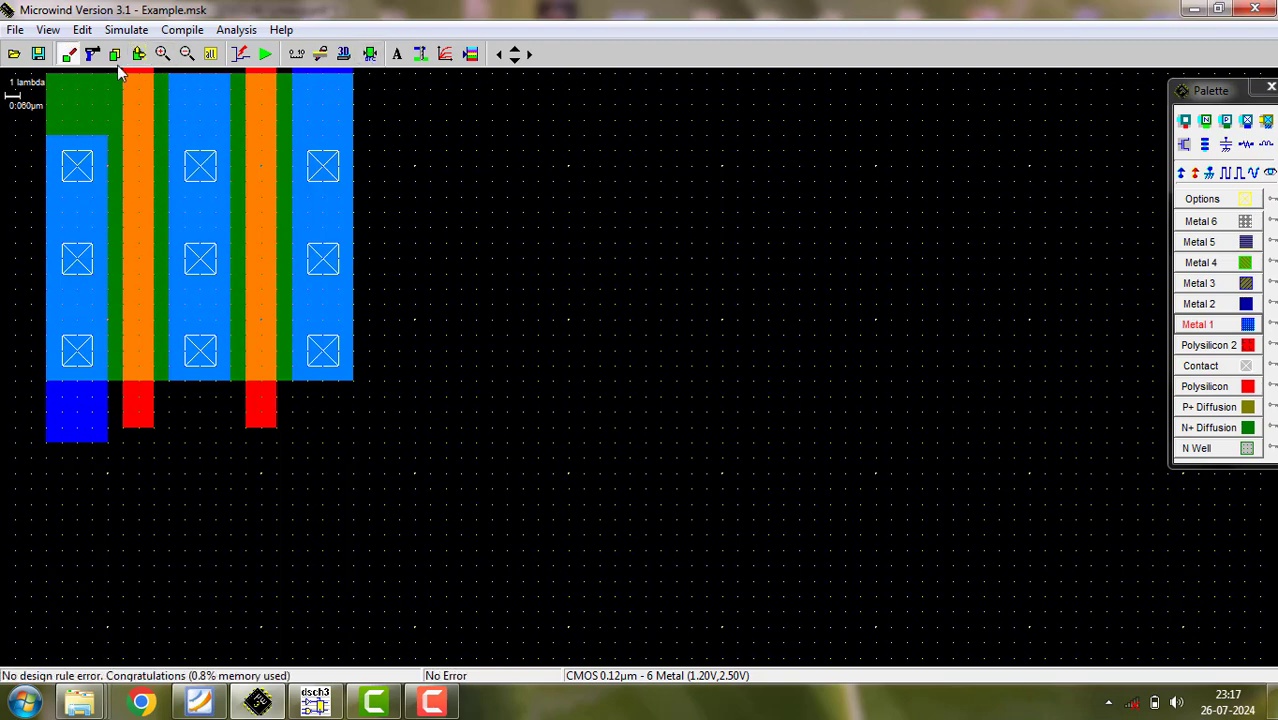
- Stretch the pMOS's two outer metal strips upward beyond the N well, each to 4 x 29 lambda
left_click(208, 55)
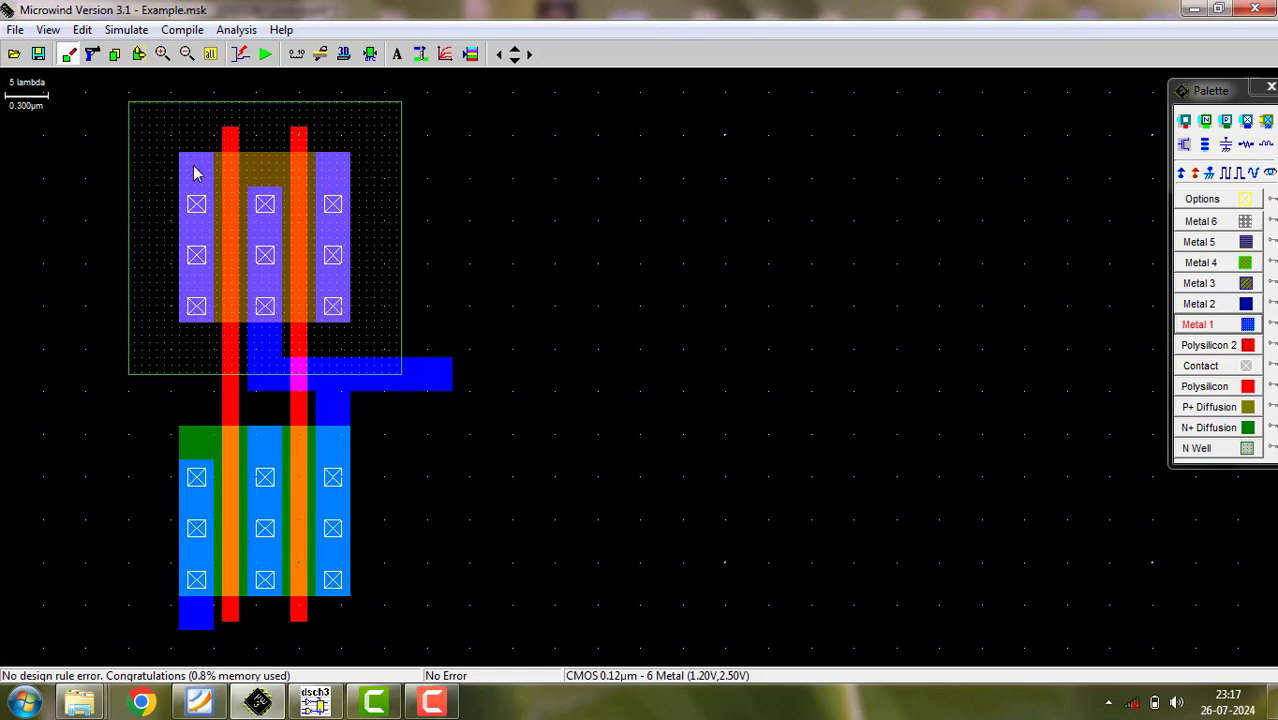
left_click(139, 54)
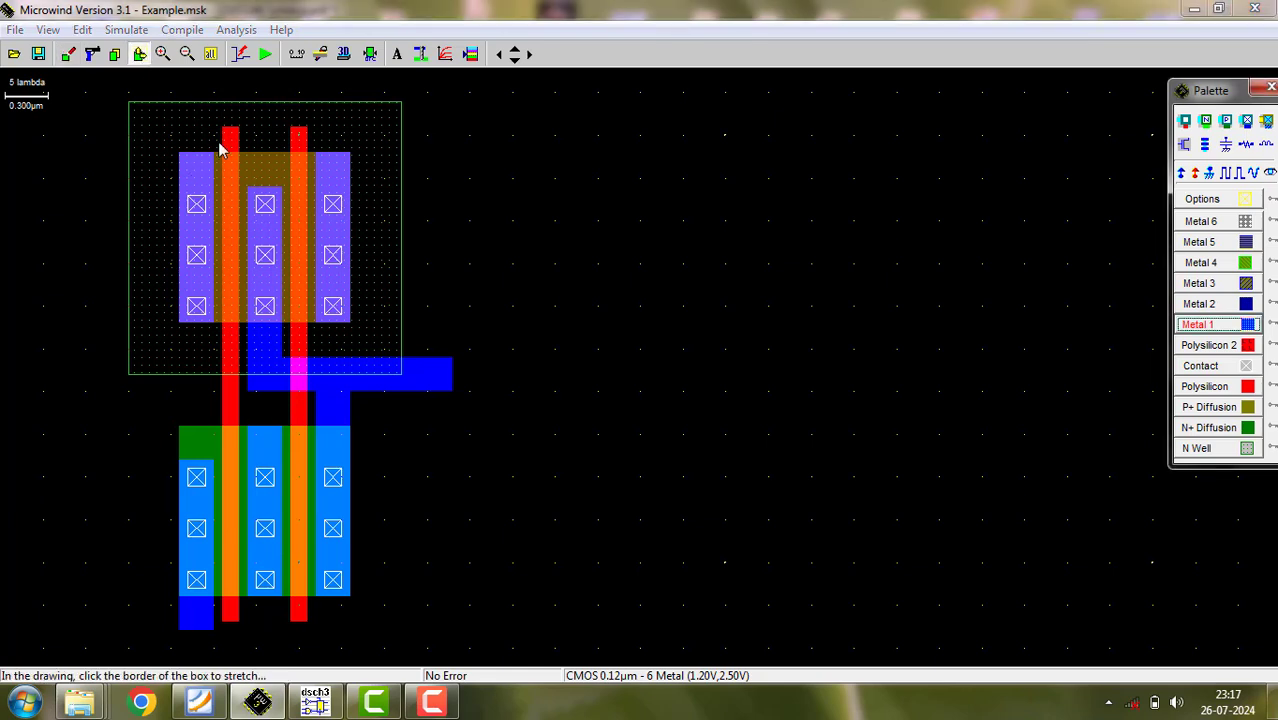
left_click_drag(212, 154, 210, 180)
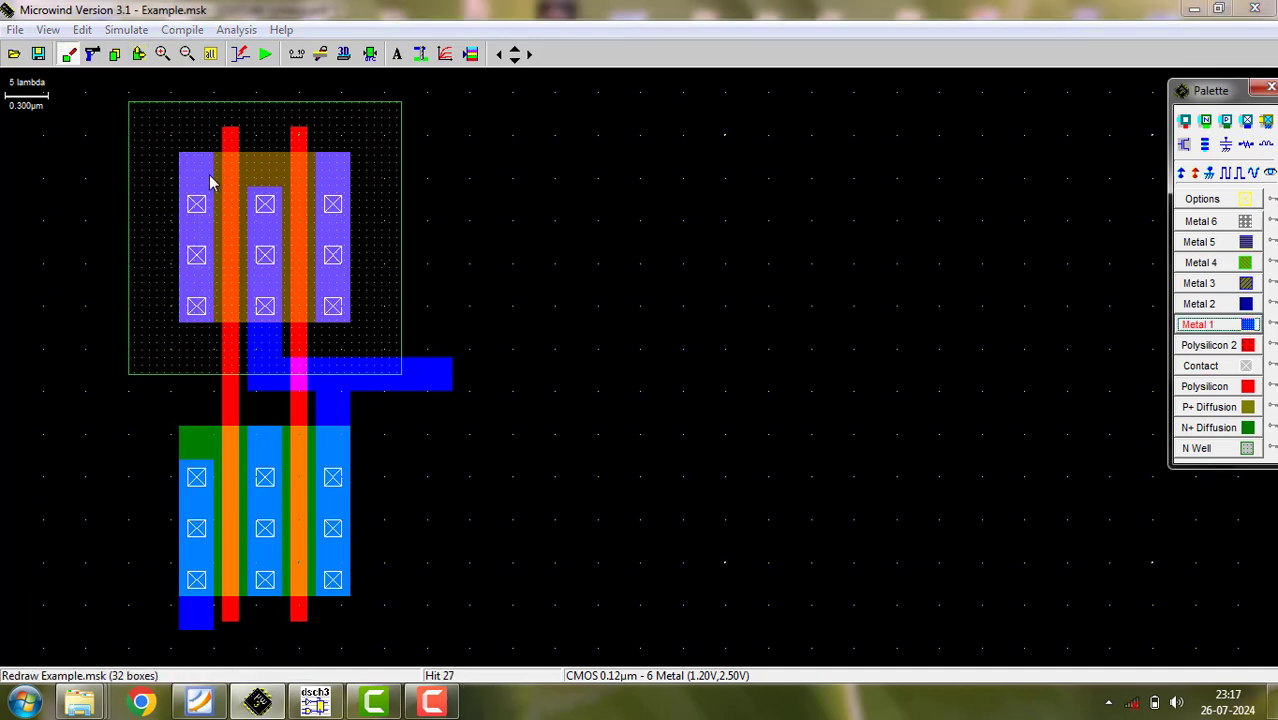
left_click(139, 54)
left_click_drag(198, 154, 205, 79)
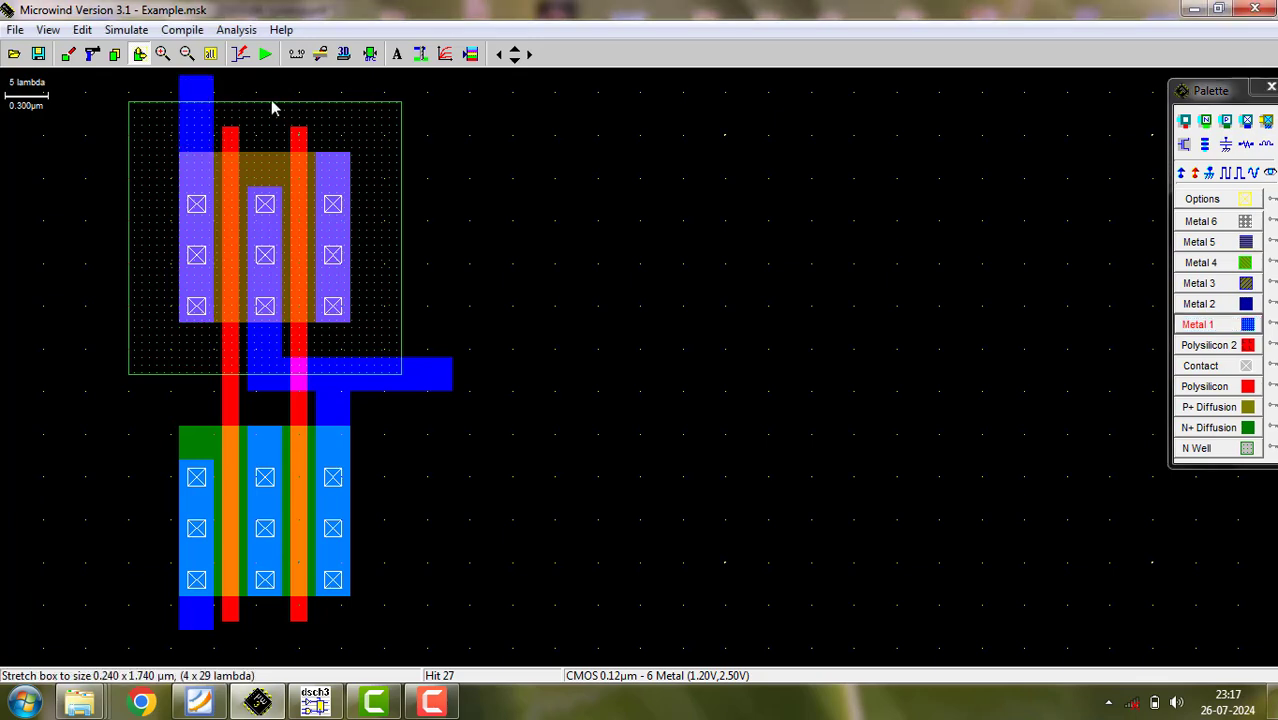
left_click_drag(333, 157, 324, 79)
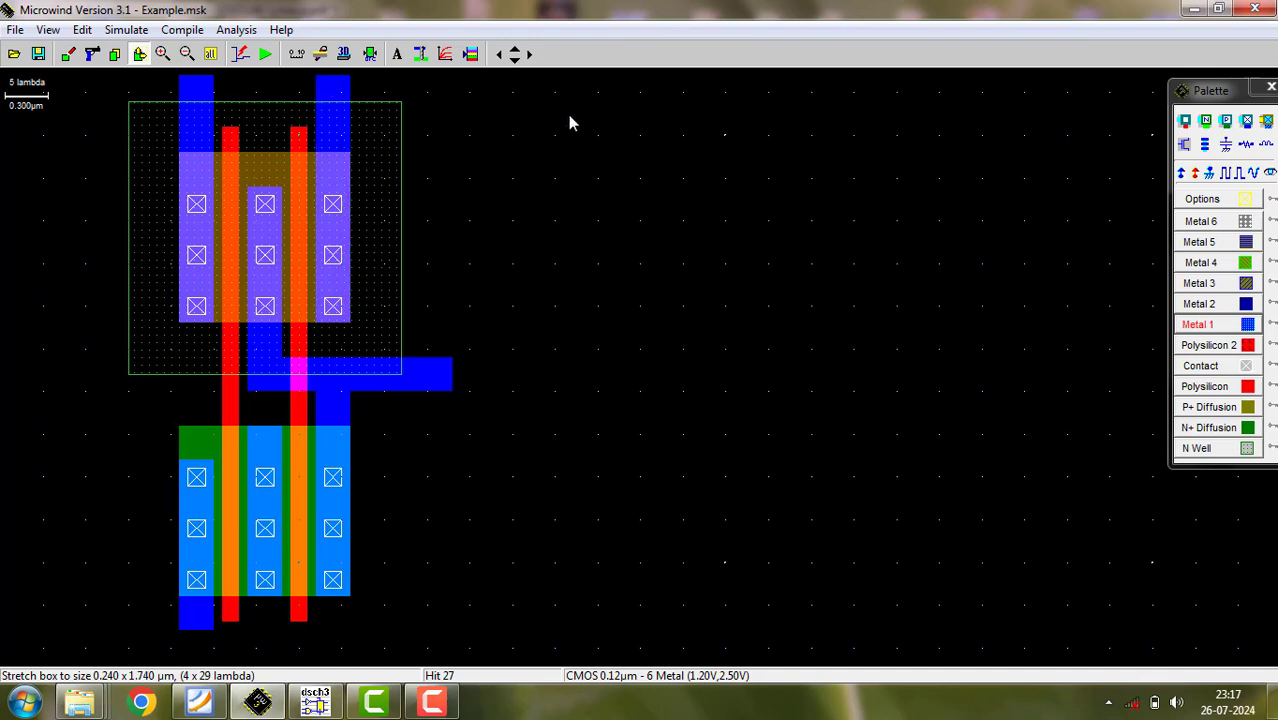
- Draw a 20 x 3 lambda Metal 1 bar joining the upper ends of the pMOS's outer strips, and run the design rule check
left_click(1230, 325)
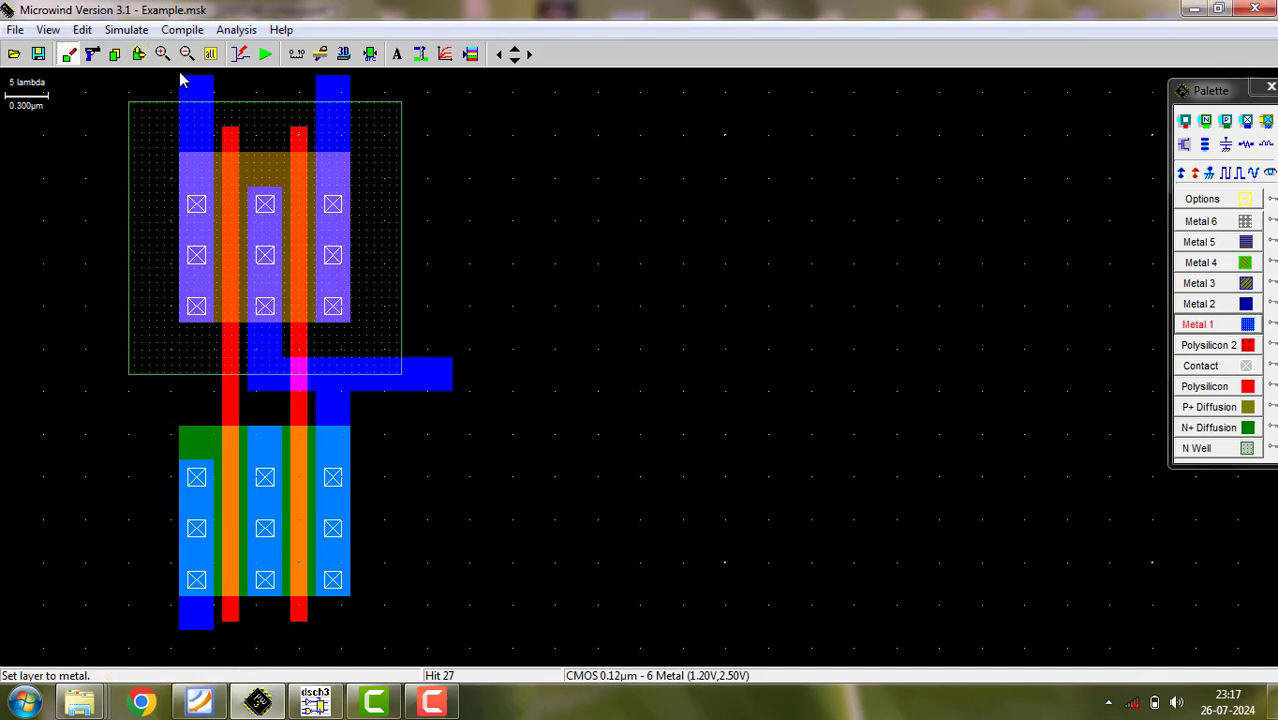
left_click_drag(181, 80, 353, 105)
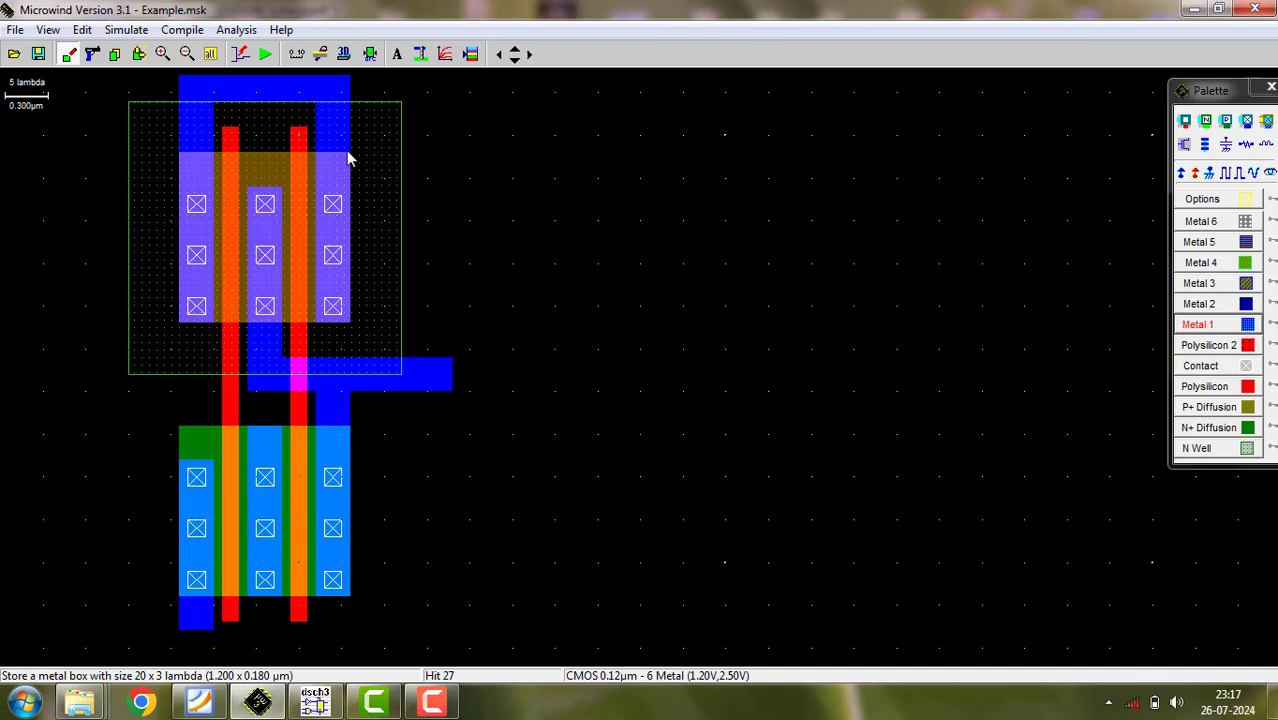
left_click(369, 54)
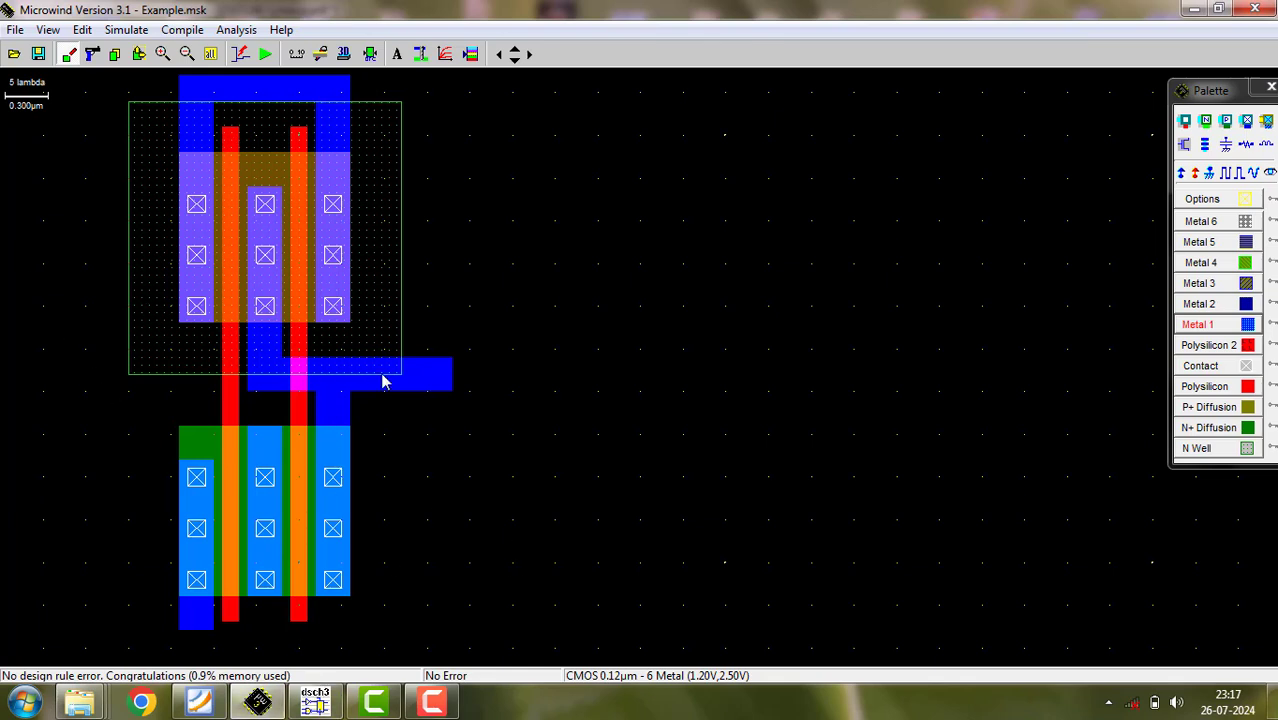
- Place a Vss supply on the nMOS's left metal strip and Vdd supplies on the N well and the pMOS's upper metal bar
left_click(1209, 173)
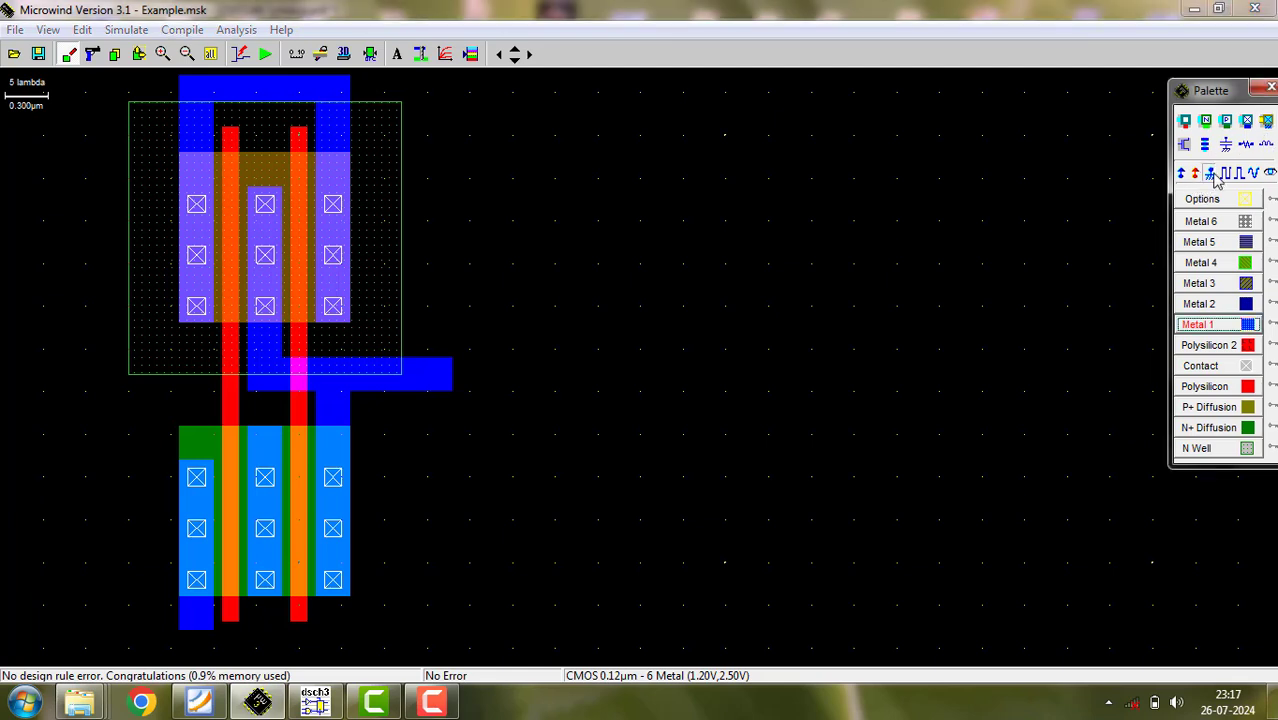
left_click(200, 622)
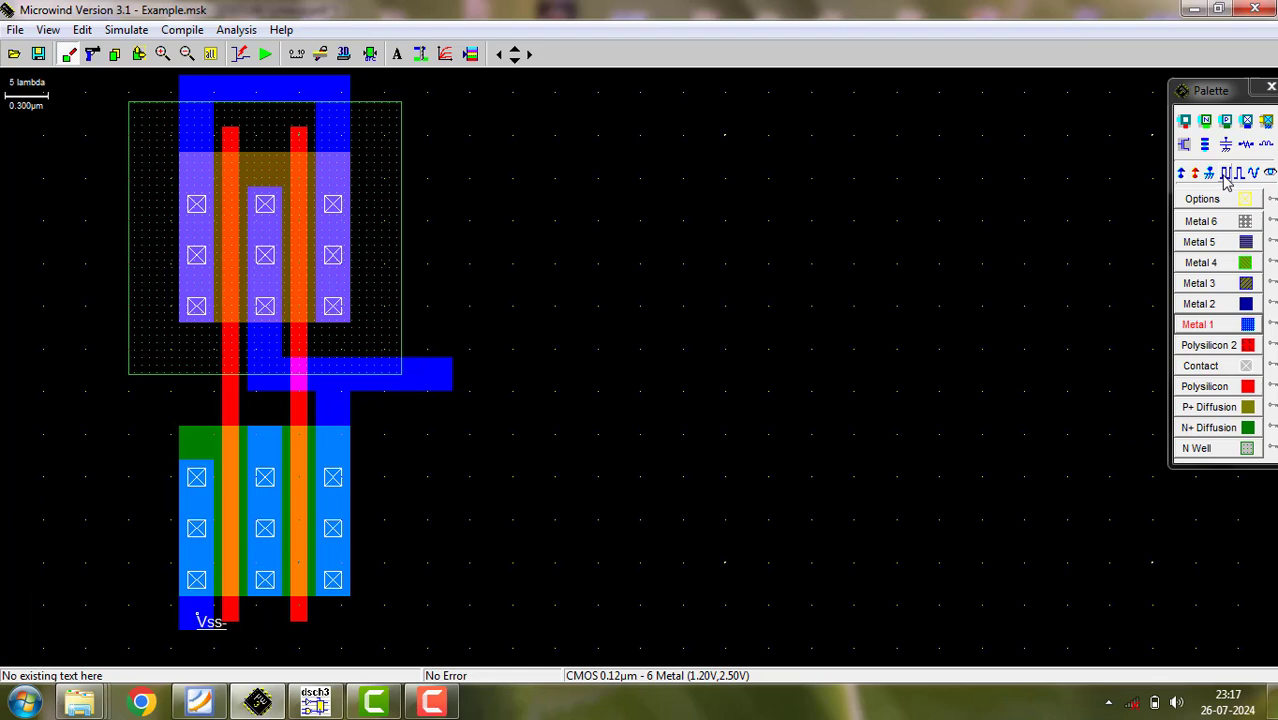
left_click(1182, 174)
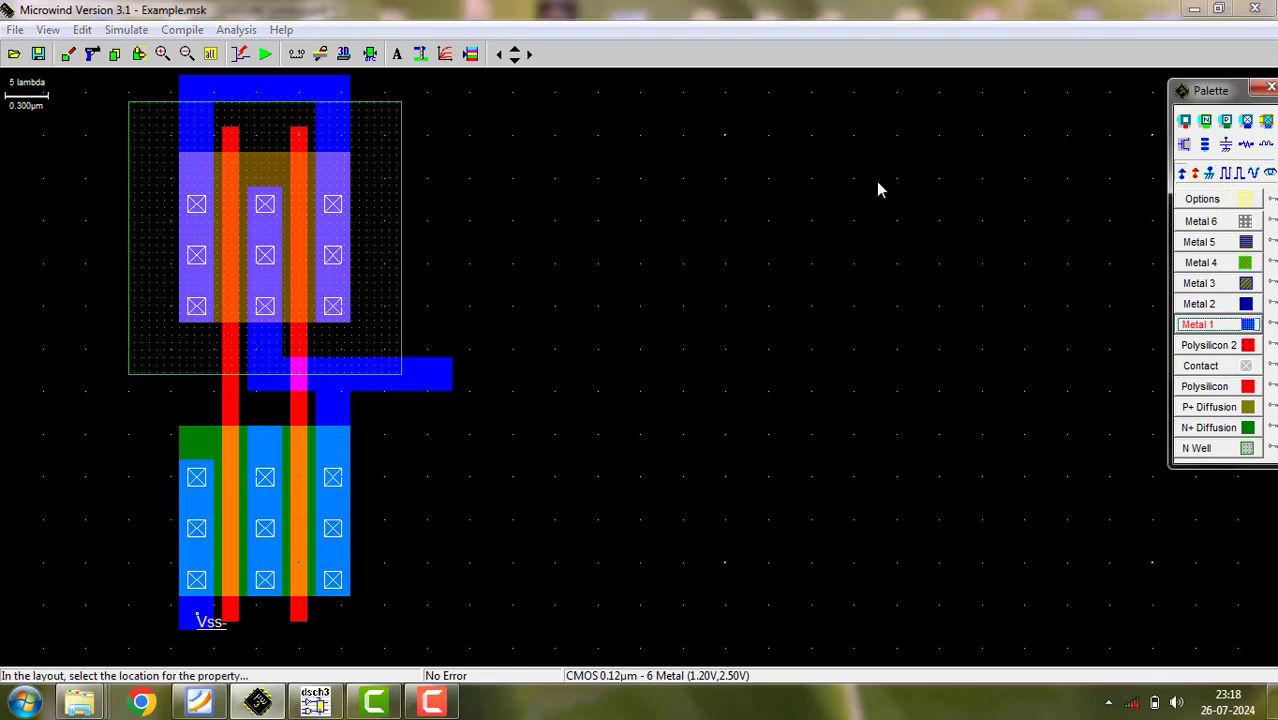
left_click(367, 139)
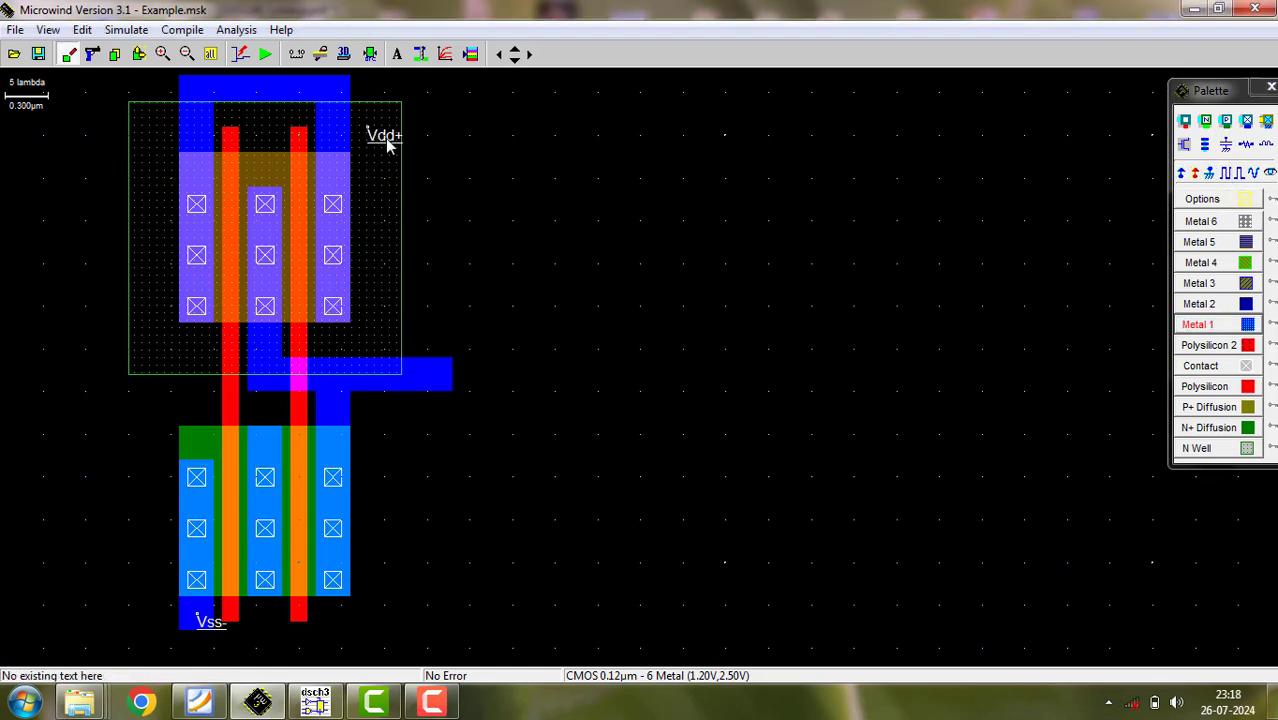
left_click(1182, 174)
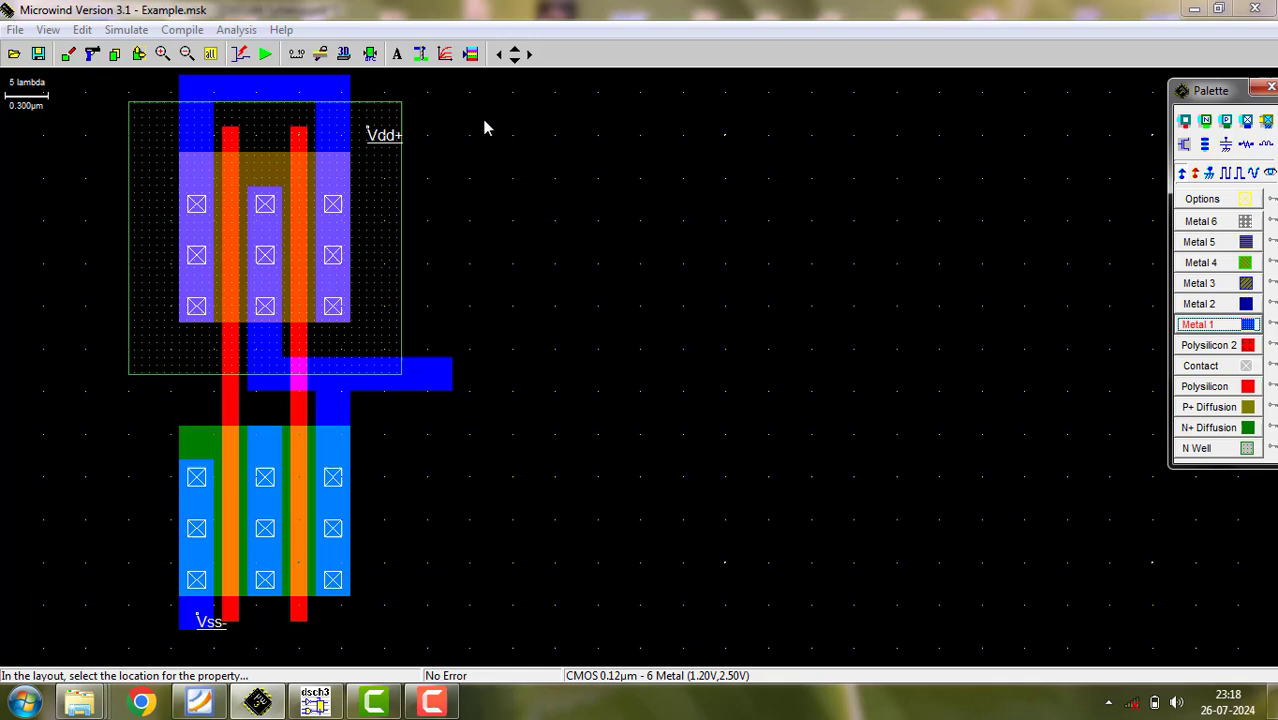
left_click(321, 92)
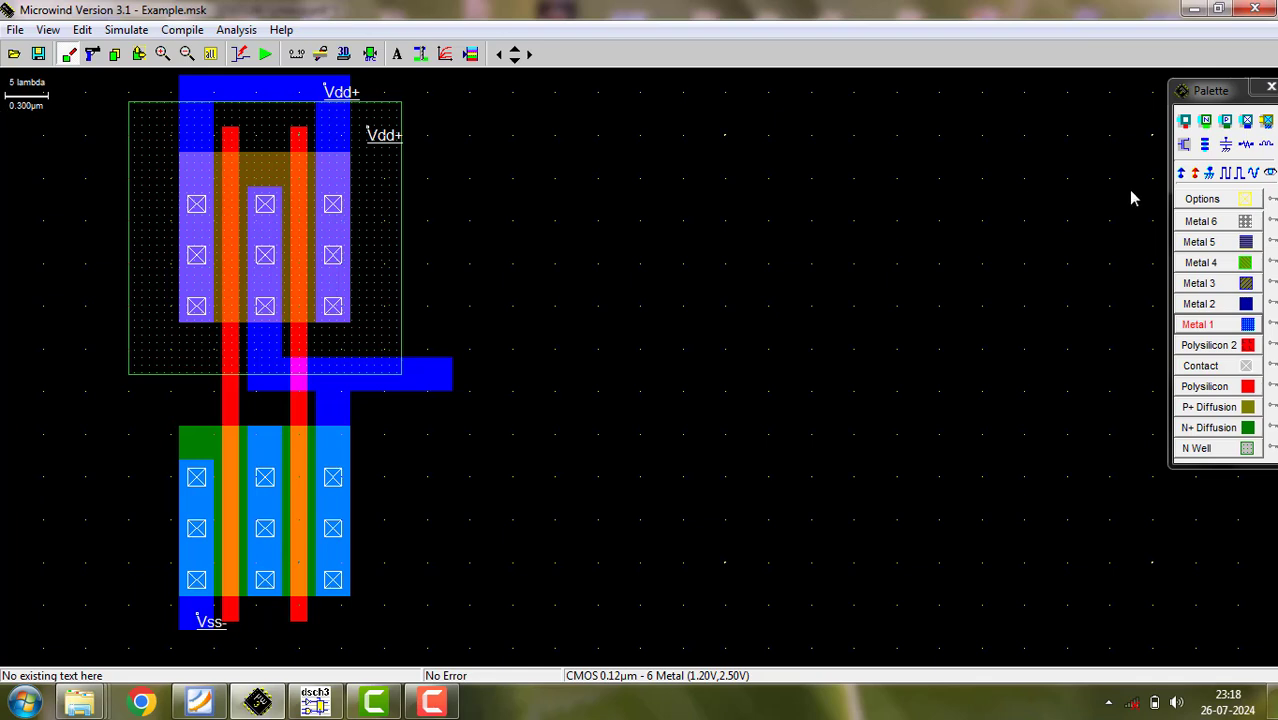
- Add a label named "out", visible in simulation, on the output metal bar
left_click(1270, 174)
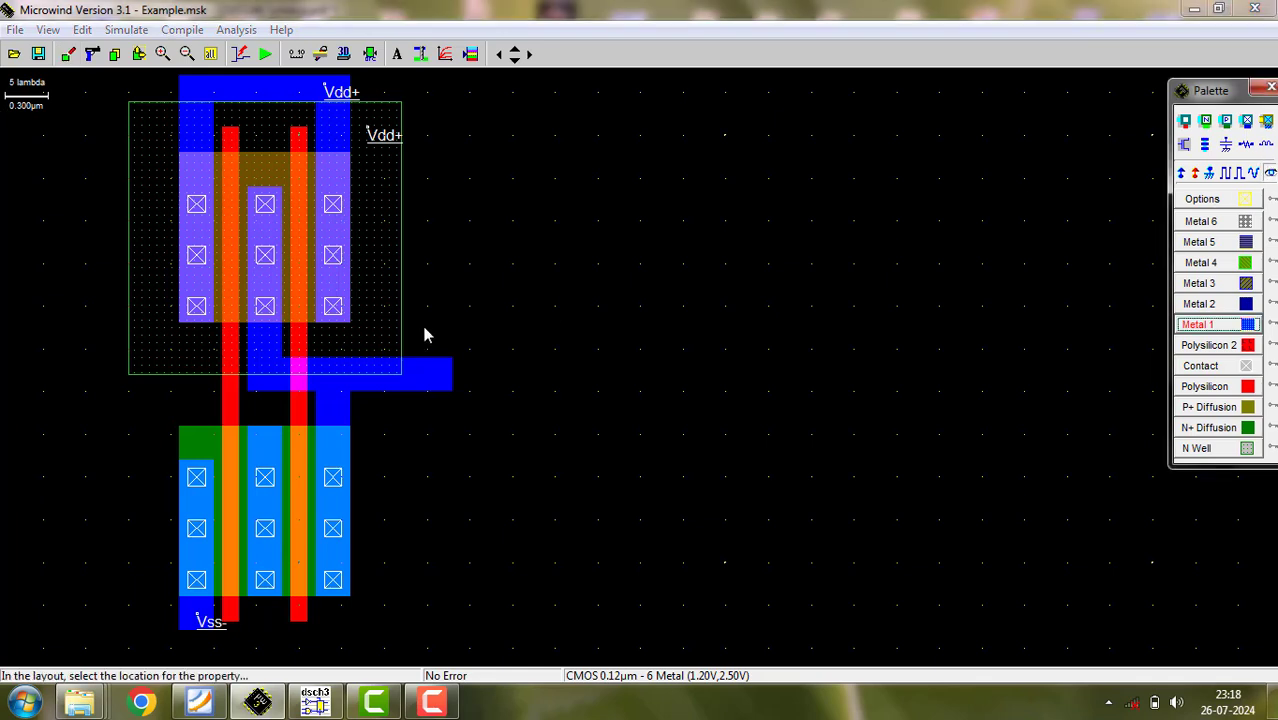
left_click(421, 381)
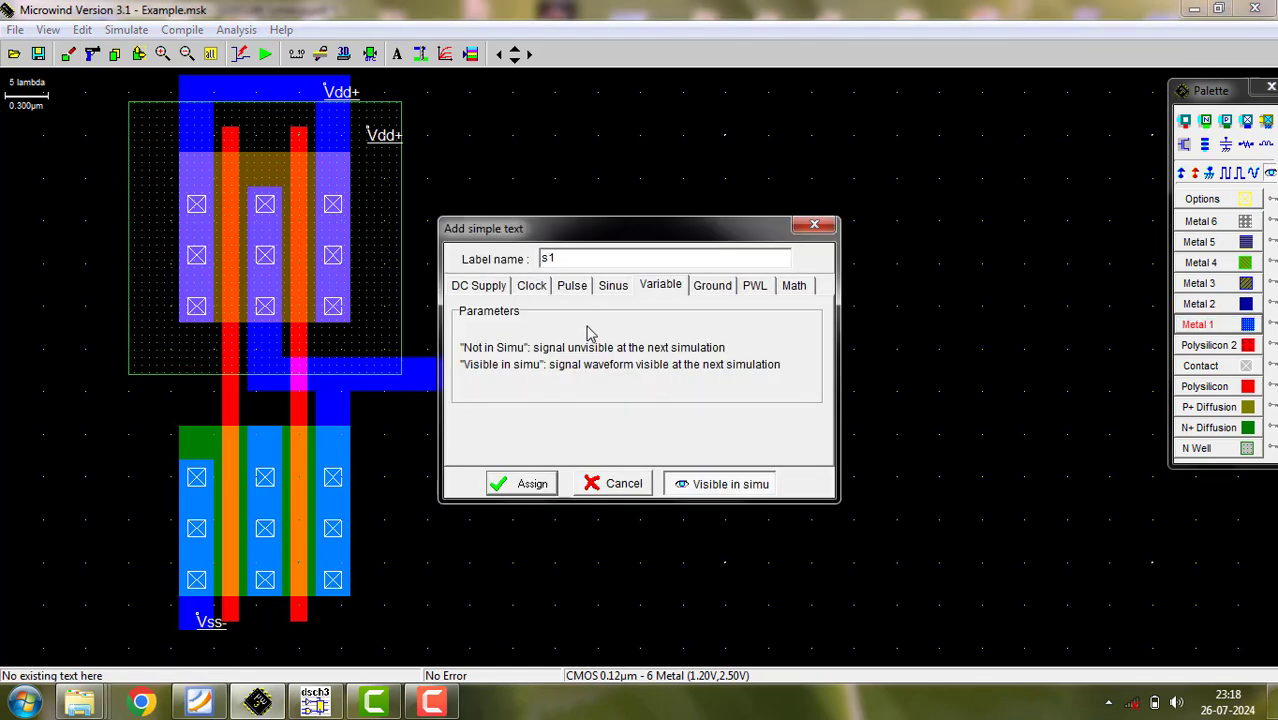
left_click_drag(569, 253, 418, 260)
type("out")
key("Return")
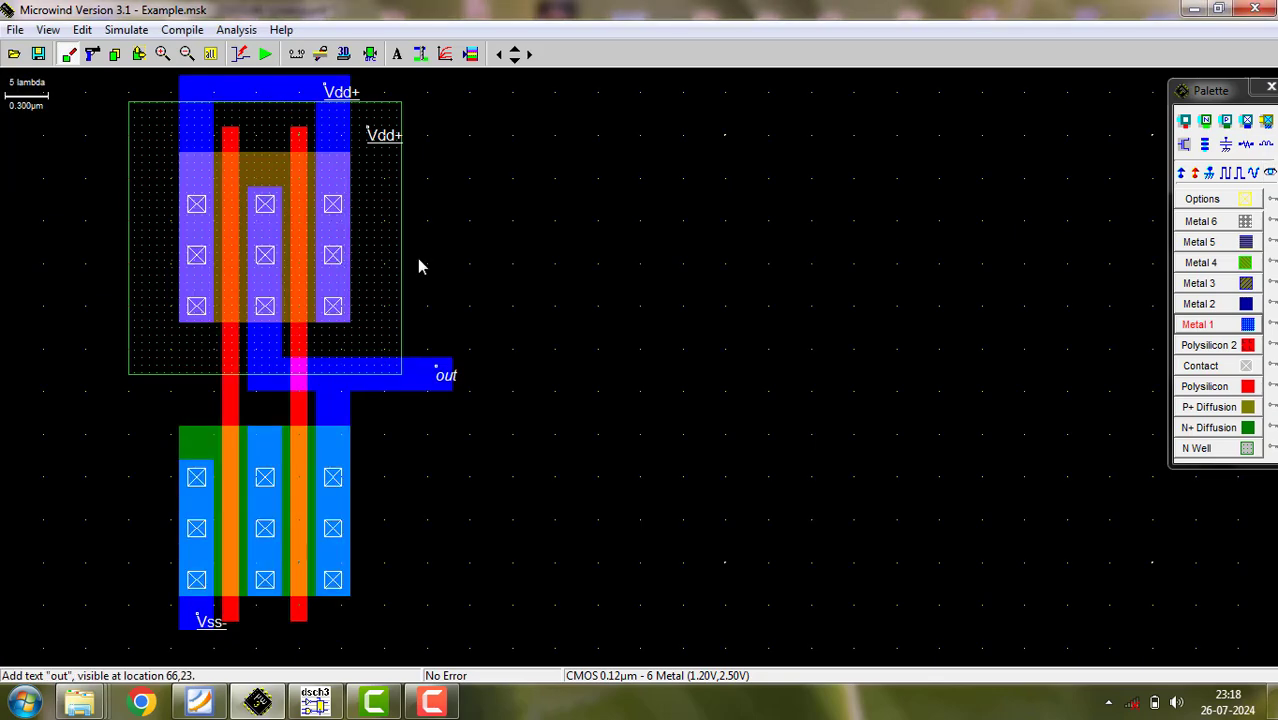
- Assign a clock named "a" to the left polysilicon gate between the two transistors
left_click(1250, 175)
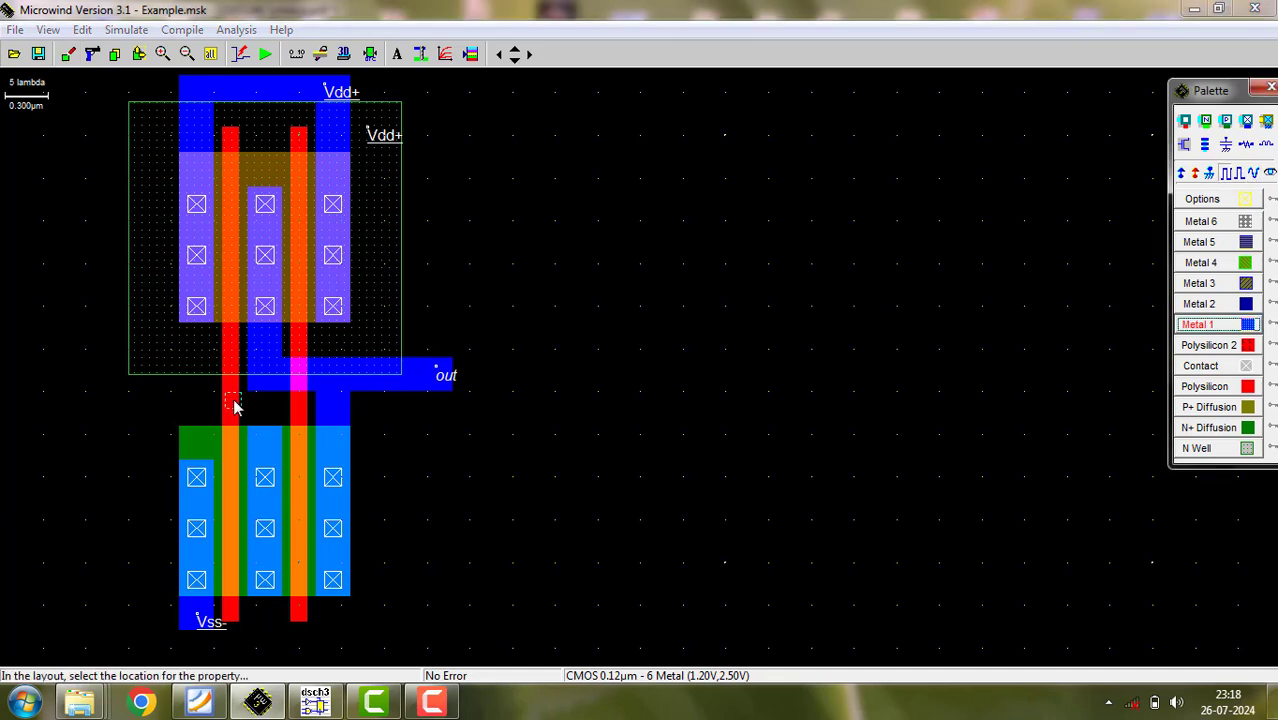
left_click(233, 405)
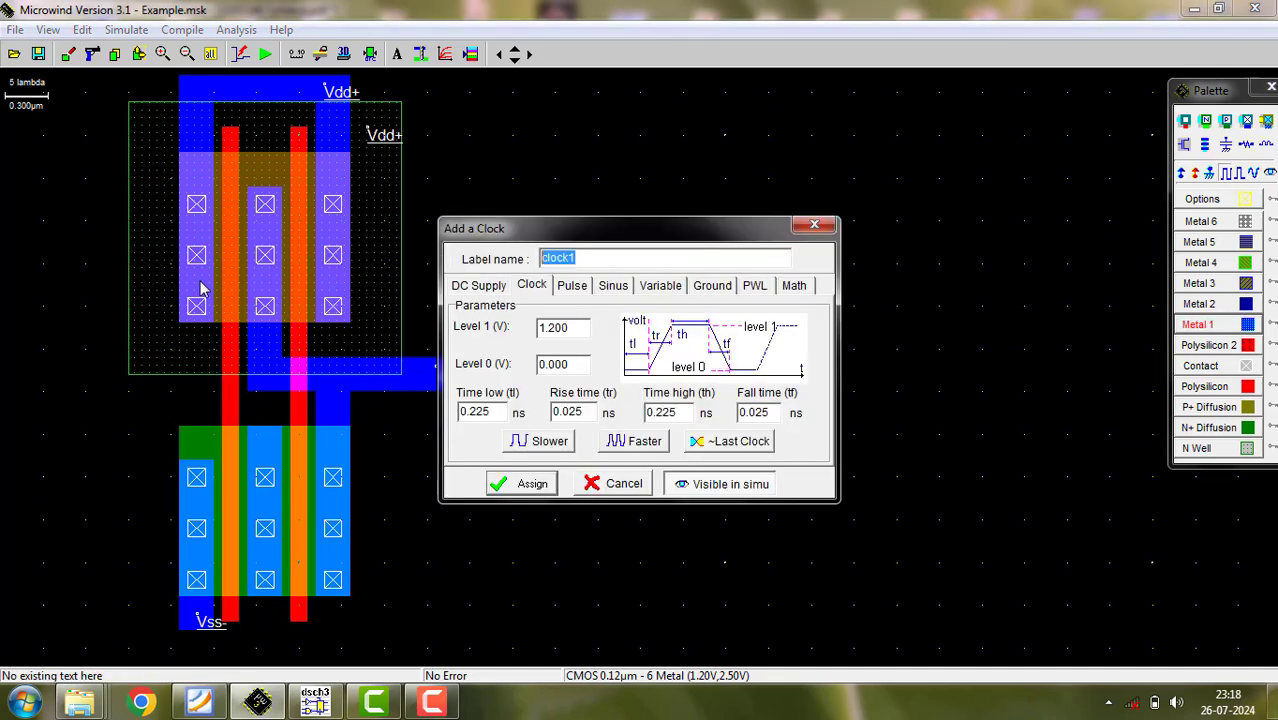
type("a")
key("Return")
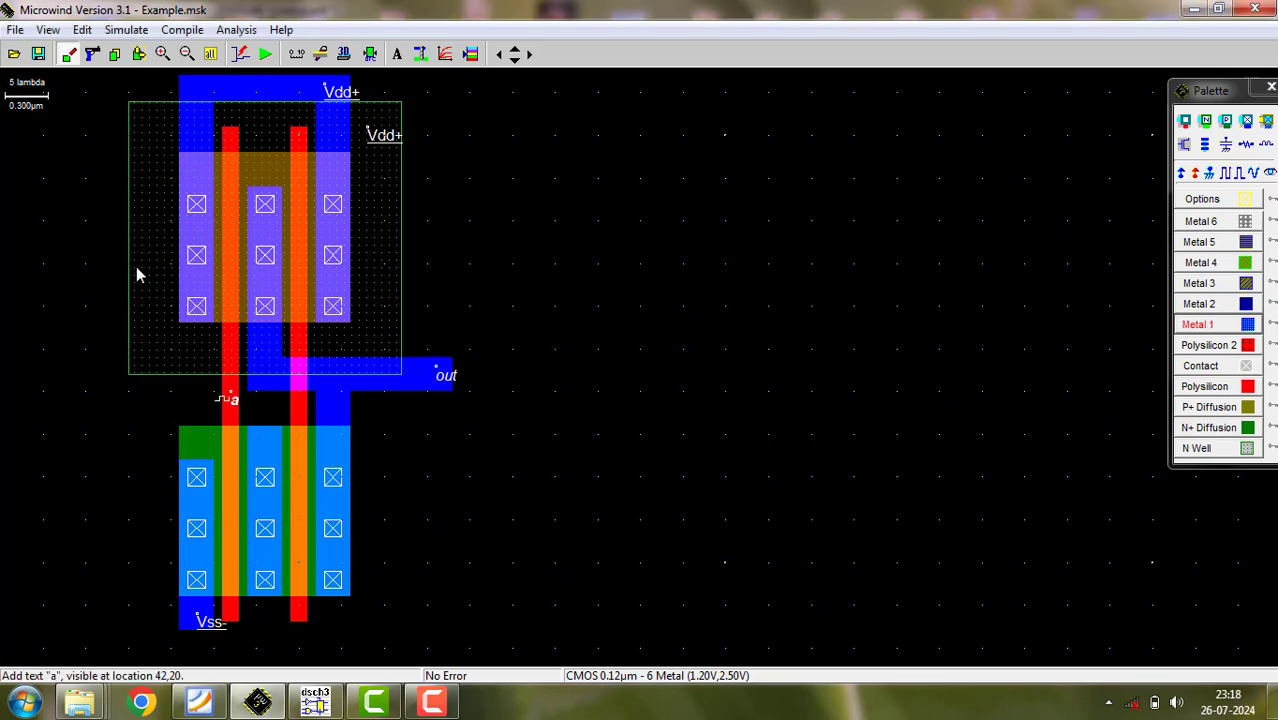
- Assign a clock named "b" to the right polysilicon gate, keeping the proposed 0.475 ns low and high times
left_click(1209, 174)
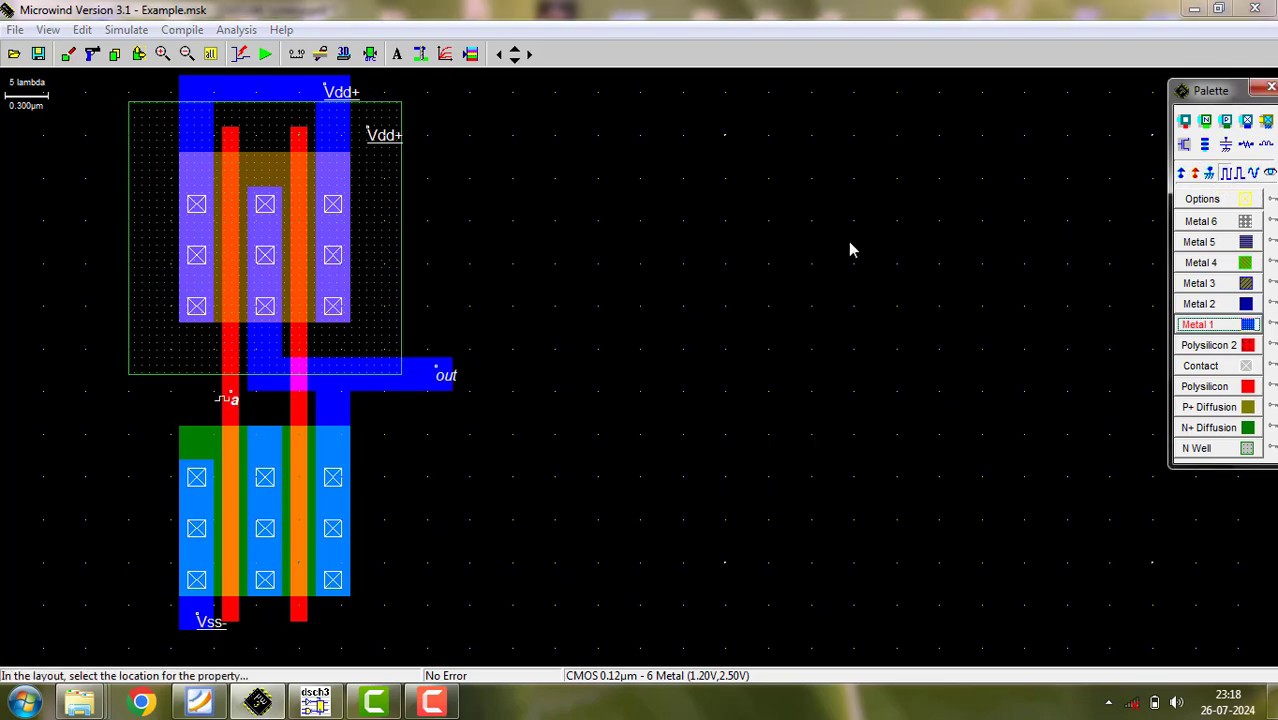
left_click(299, 403)
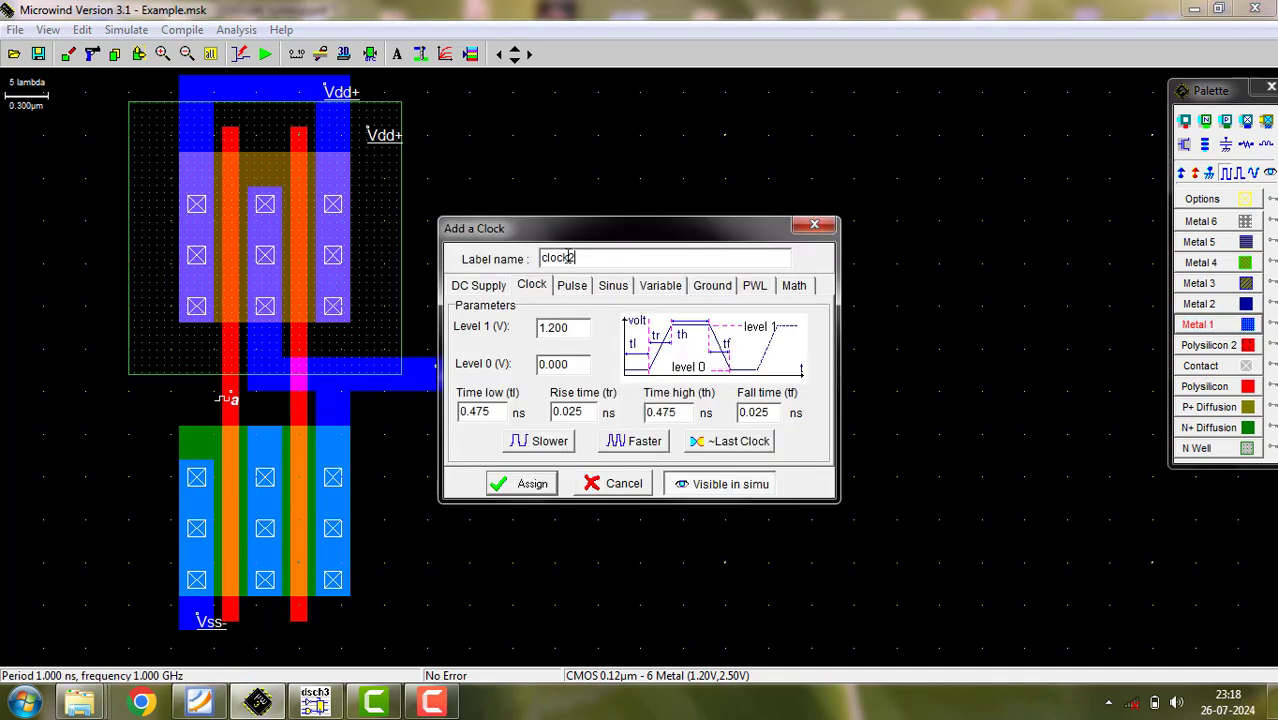
double_click(569, 257)
type("b")
key("Return")
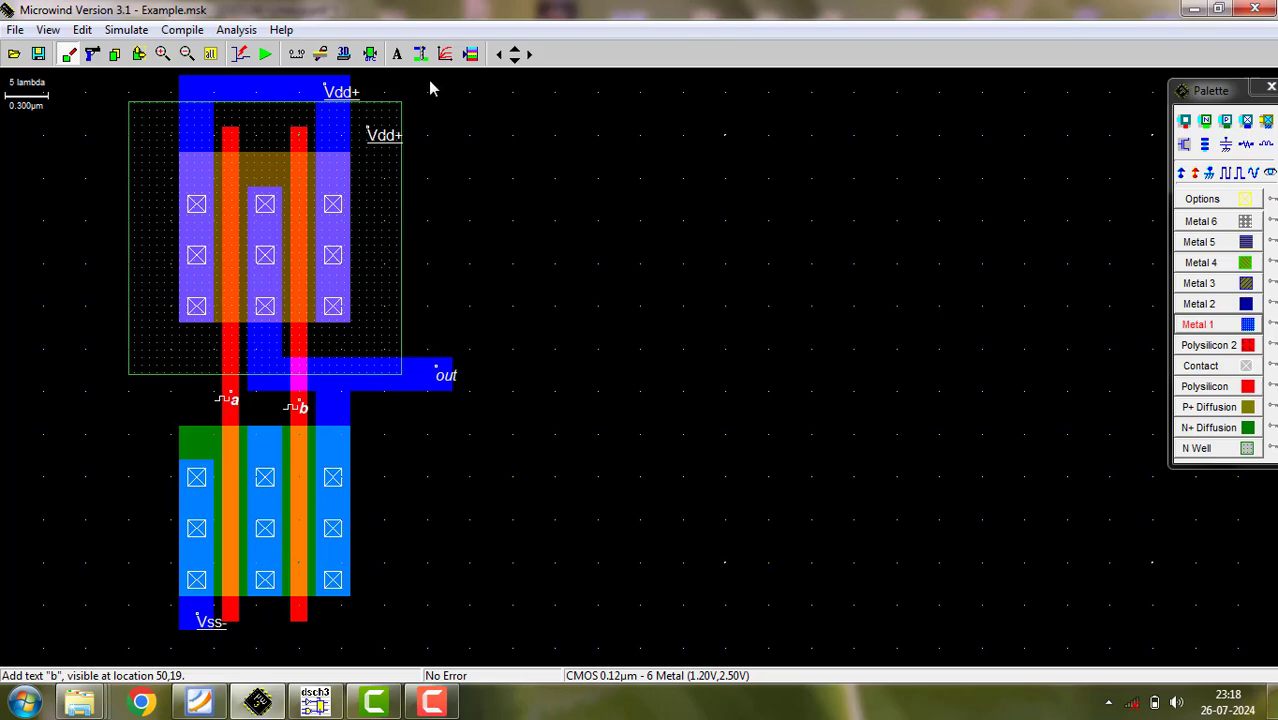
- Simulate the layout's voltage versus time waveforms and rerun the simulation with a 0.400 ps step
left_click(266, 57)
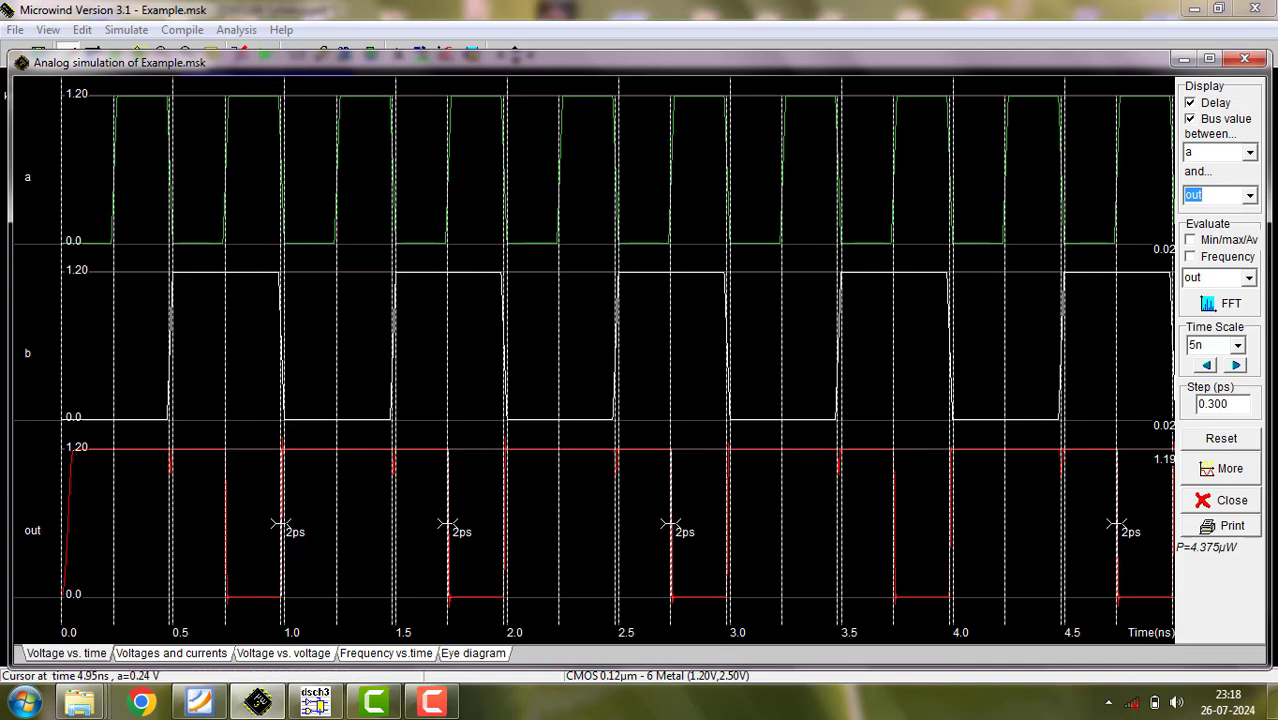
left_click(1204, 404)
left_click(1207, 441)
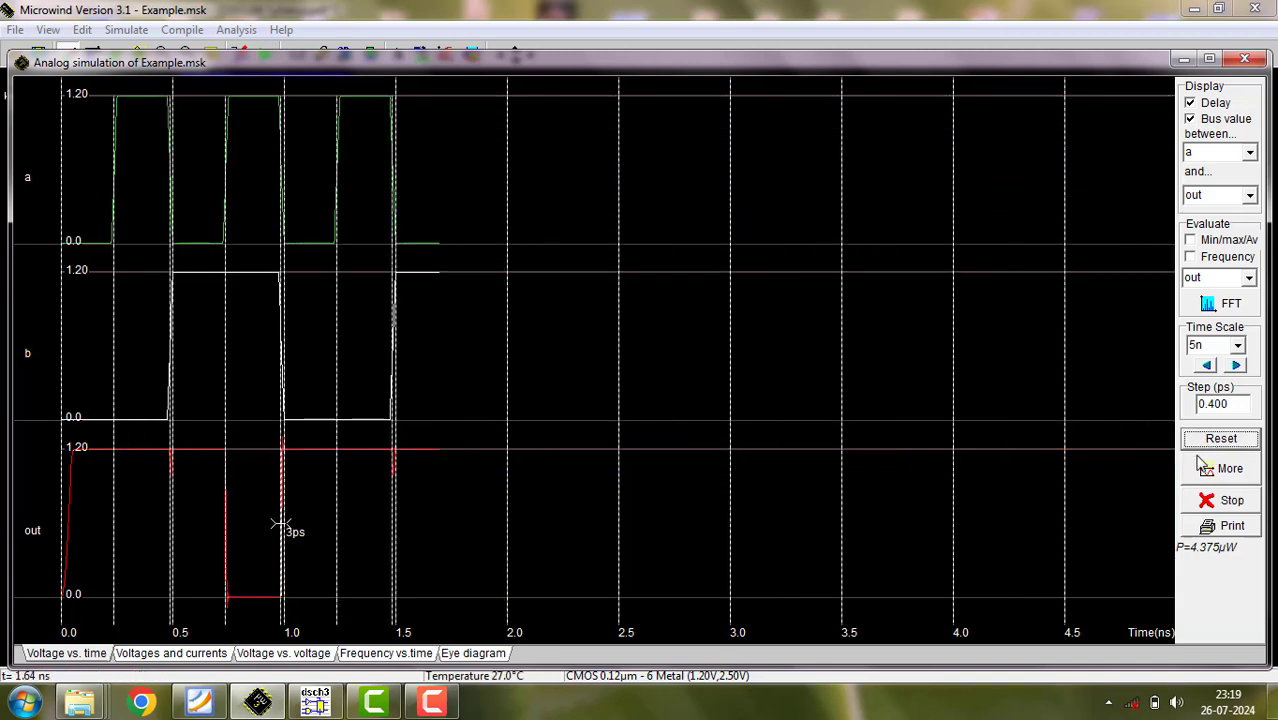
- Set the simulation step to 0.300 ps, rerun the simulation, and close the waveform window
left_click(1214, 404)
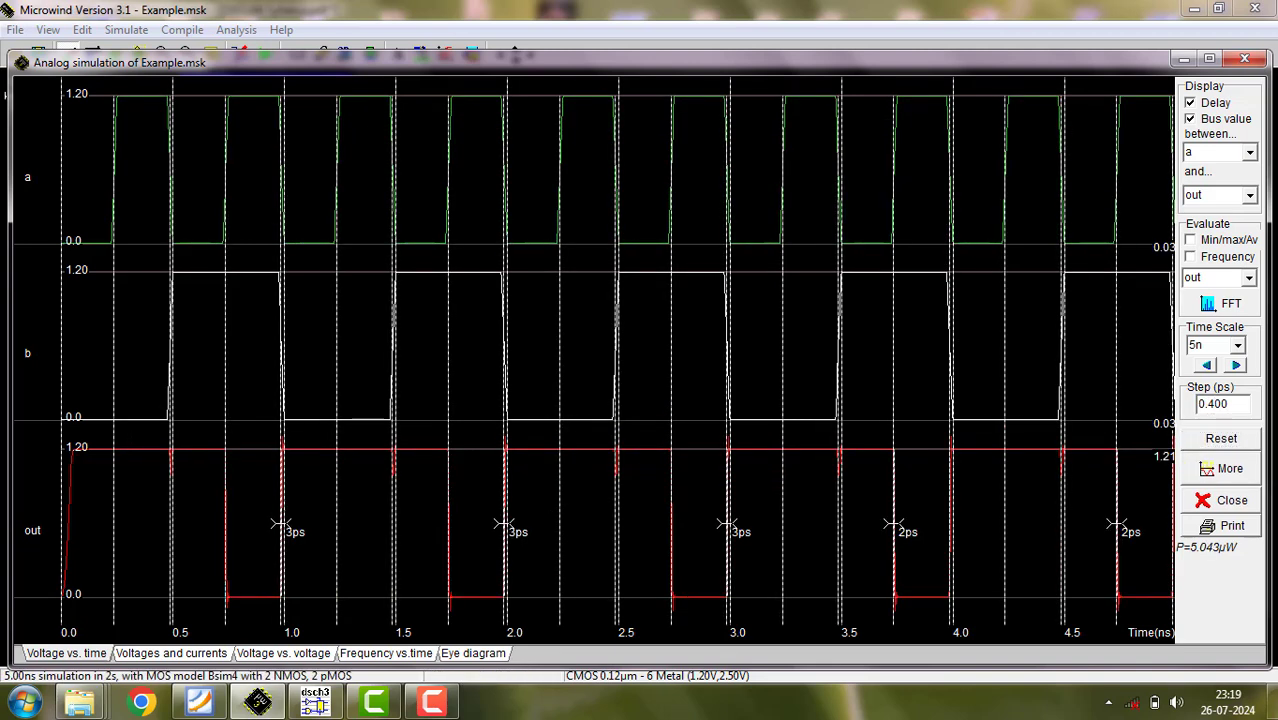
key("BackSpace")
type("3")
left_click(1221, 438)
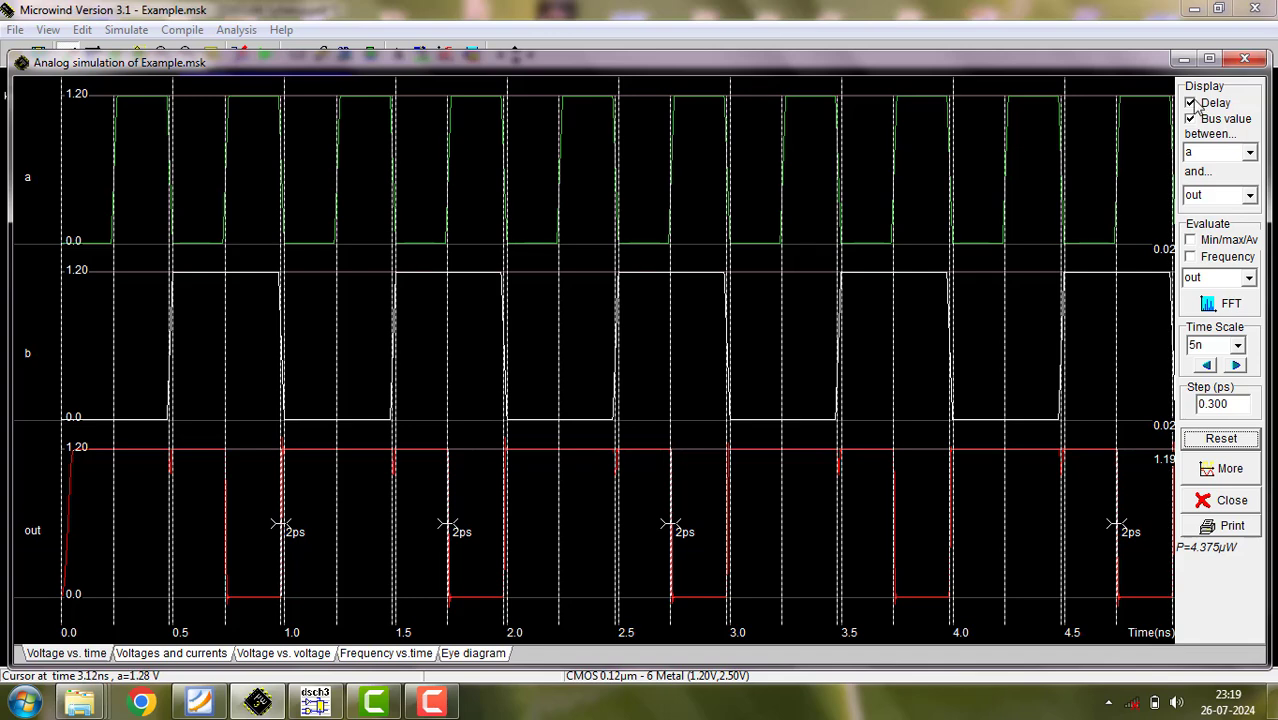
left_click(1244, 60)
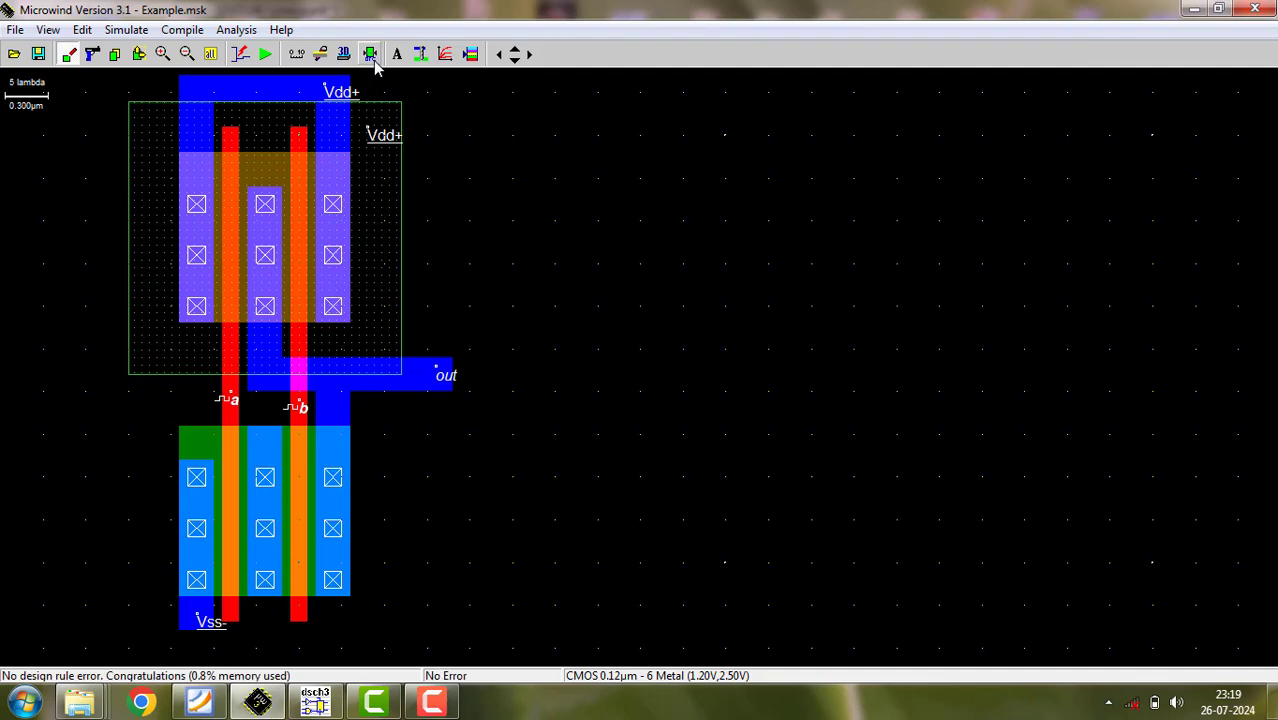
- Generate an nMOS device with 2.4 µm width and 4 fingers, place it right of the NAND layout, and fit everything in view
left_click(470, 54)
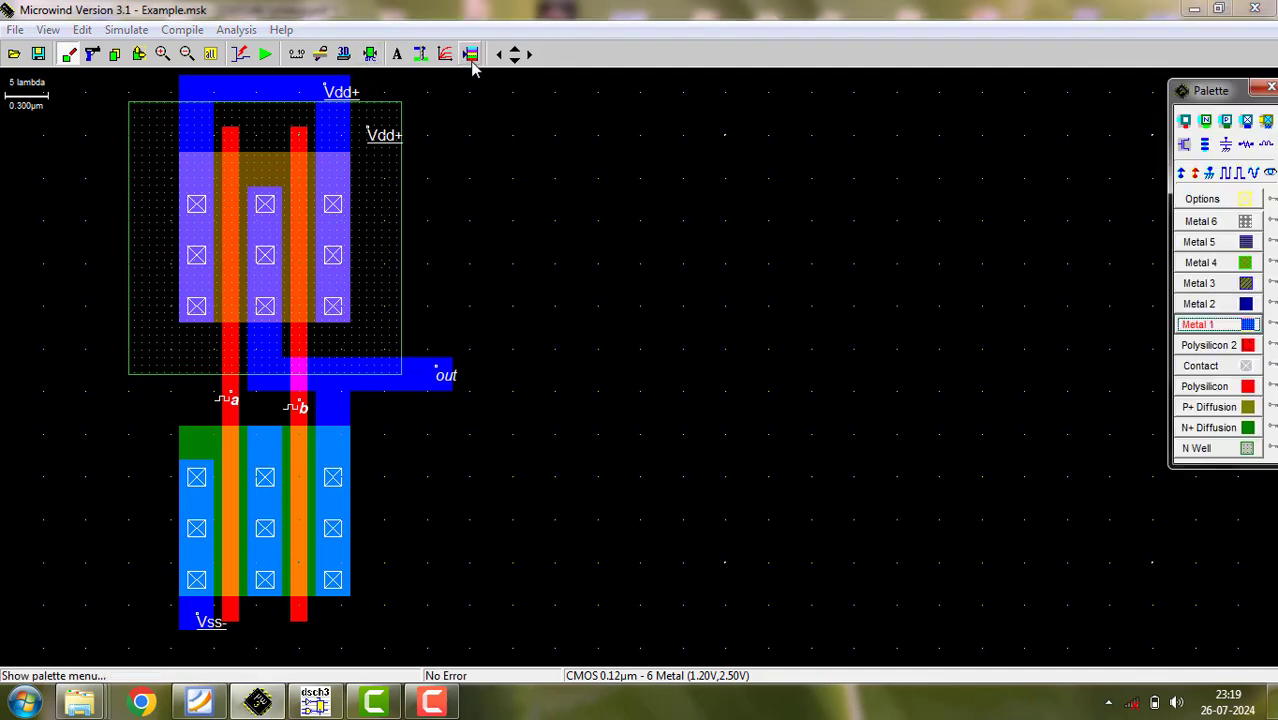
left_click(1184, 144)
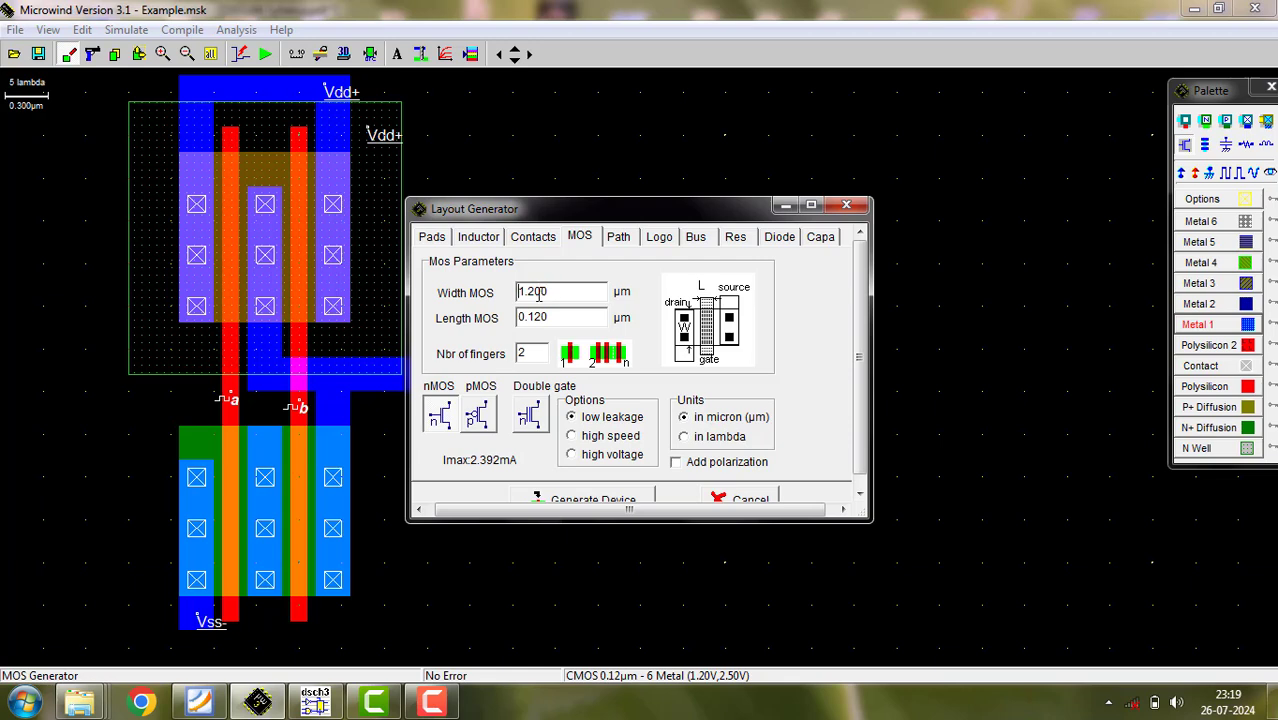
left_click_drag(552, 290, 517, 298)
type("2")
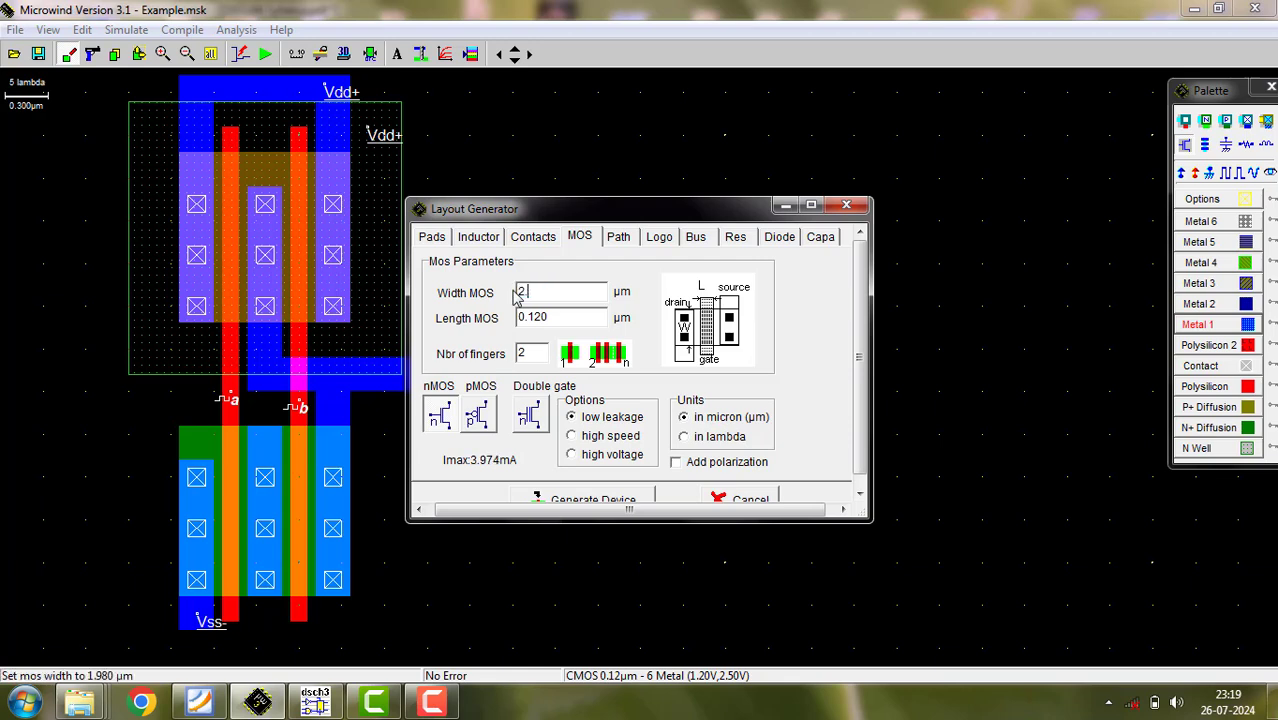
type(".4")
key("BackSpace")
key("BackSpace")
type(".4")
double_click(530, 353)
type("4")
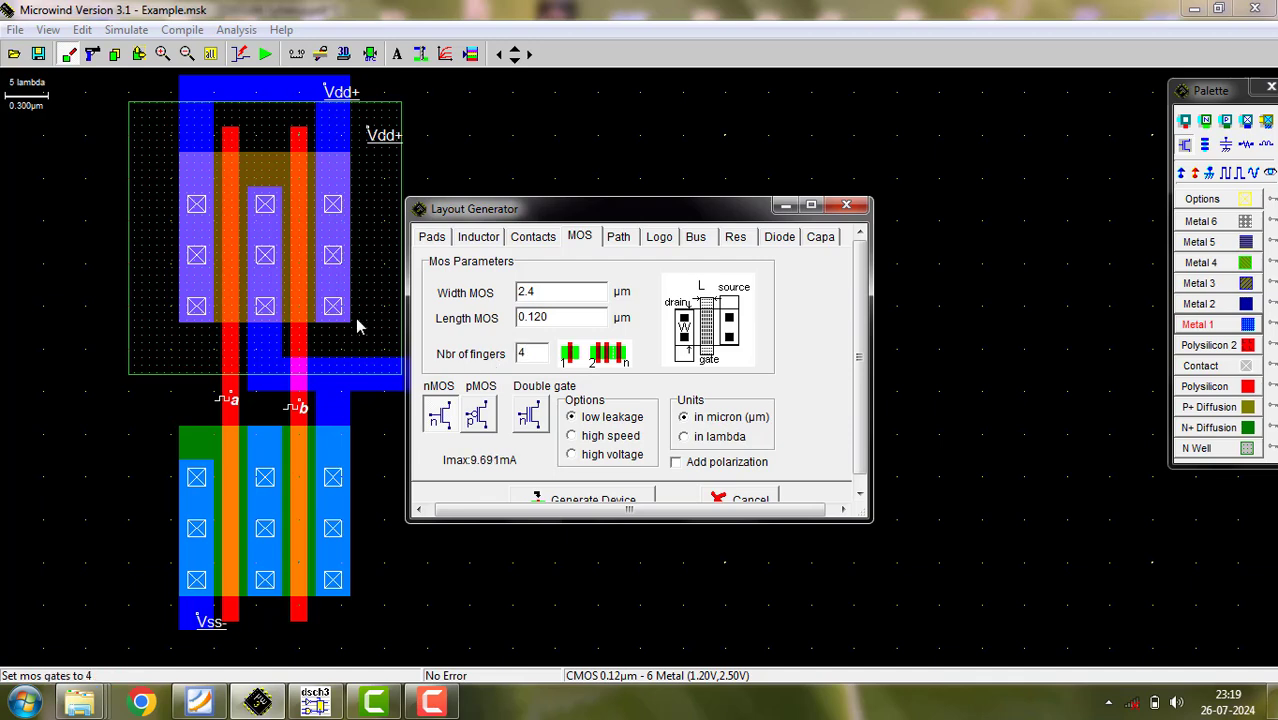
left_click(588, 499)
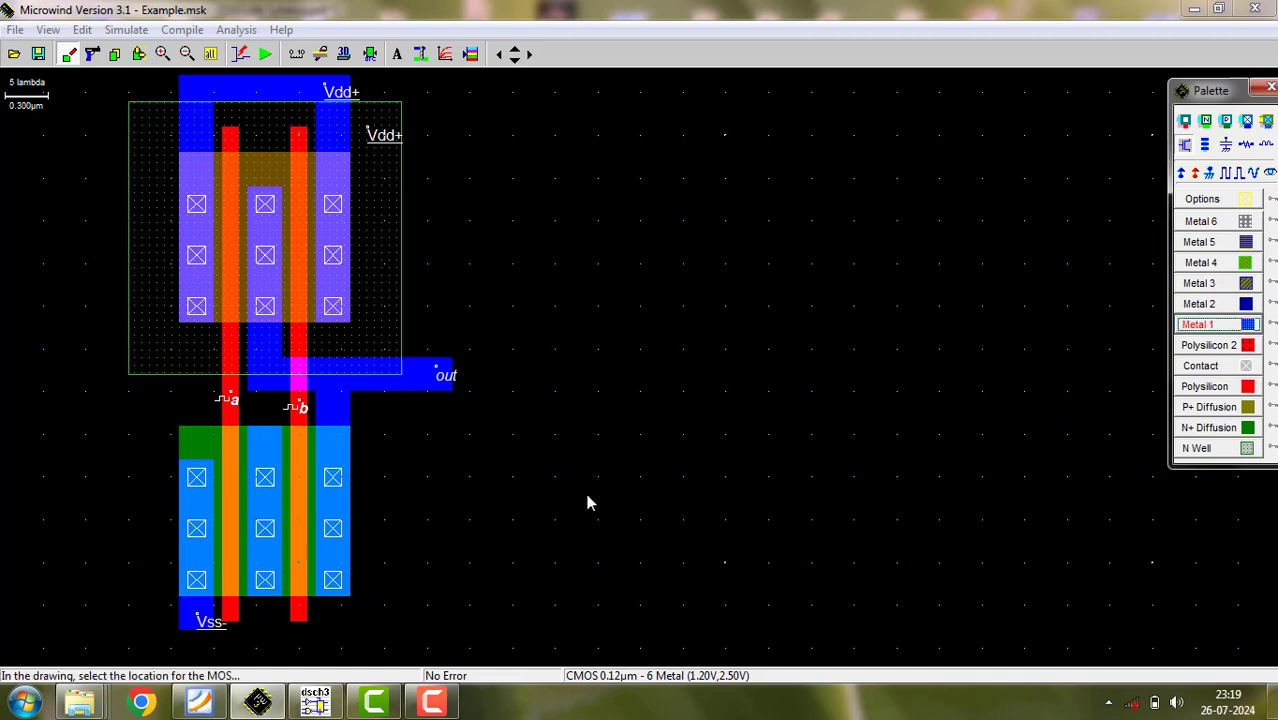
left_click(704, 278)
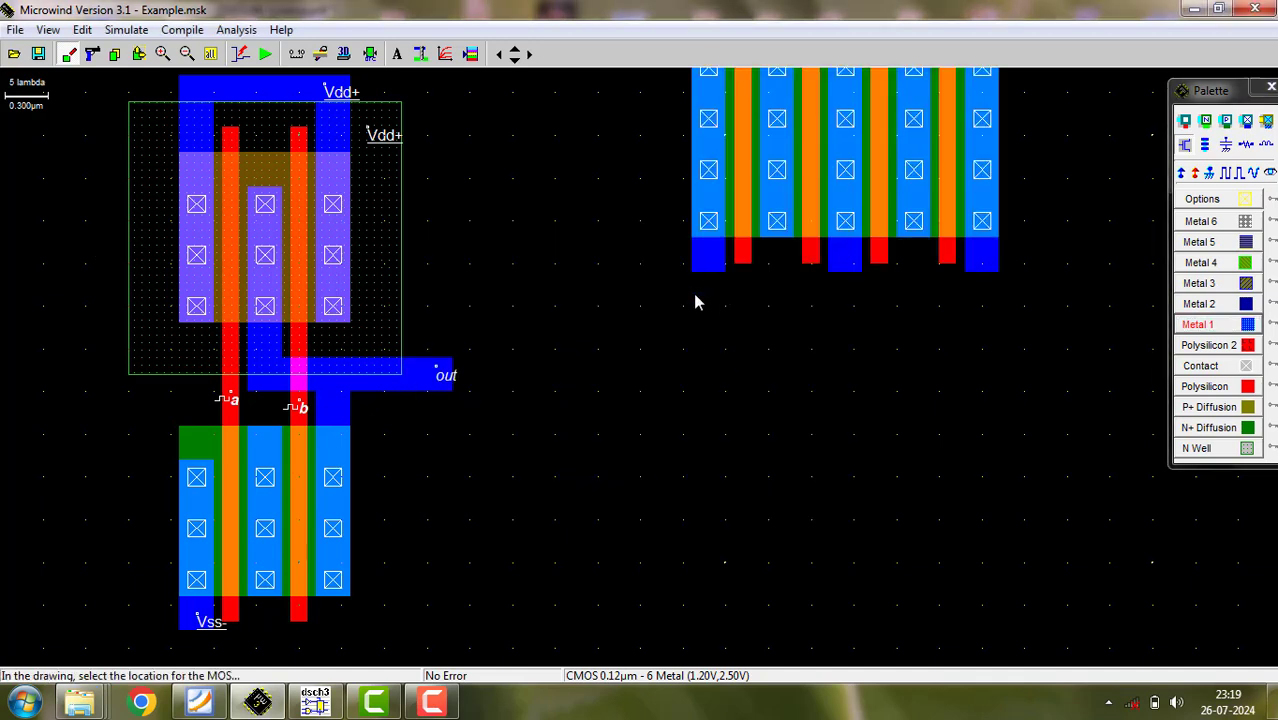
left_click(211, 57)
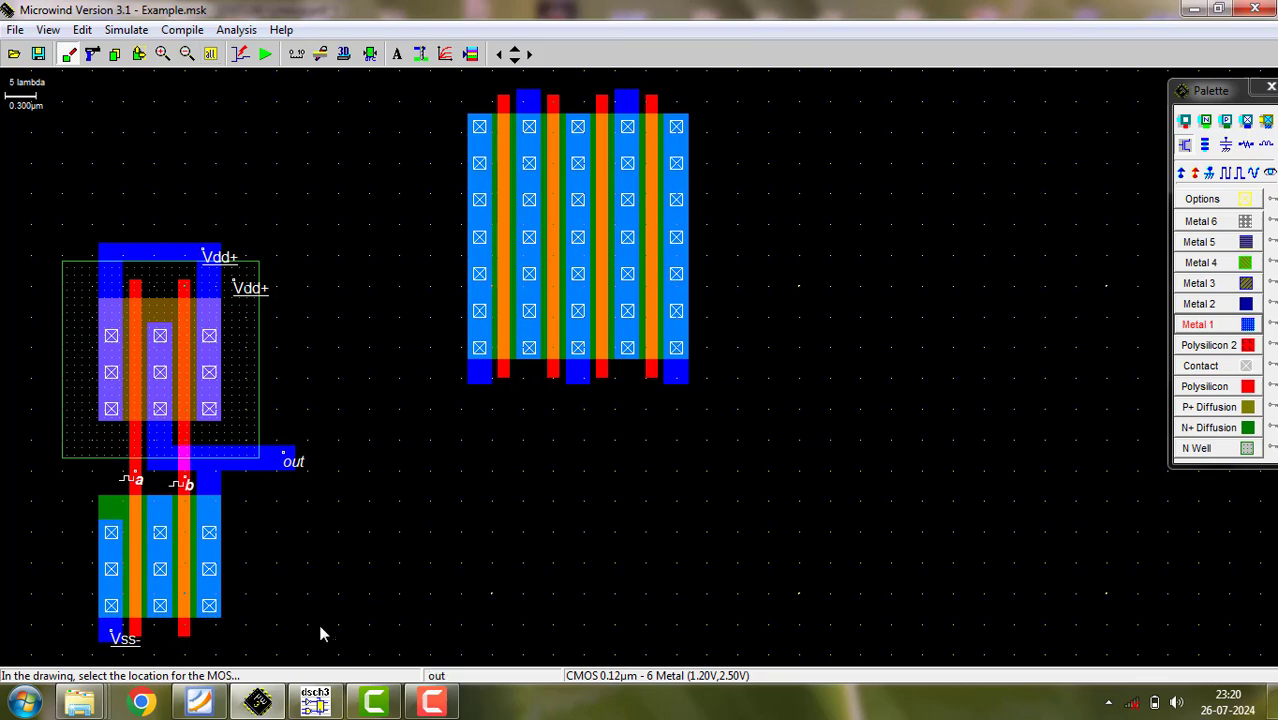
left_click(374, 701)
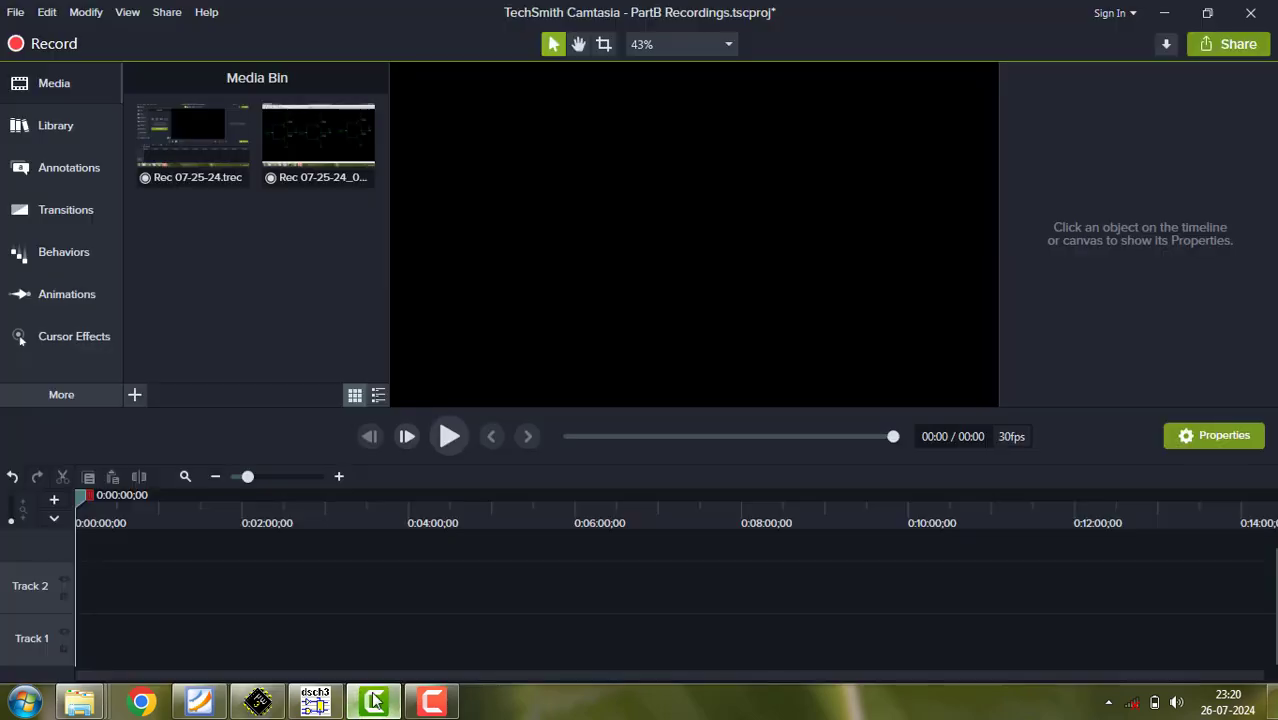
left_click(374, 701)
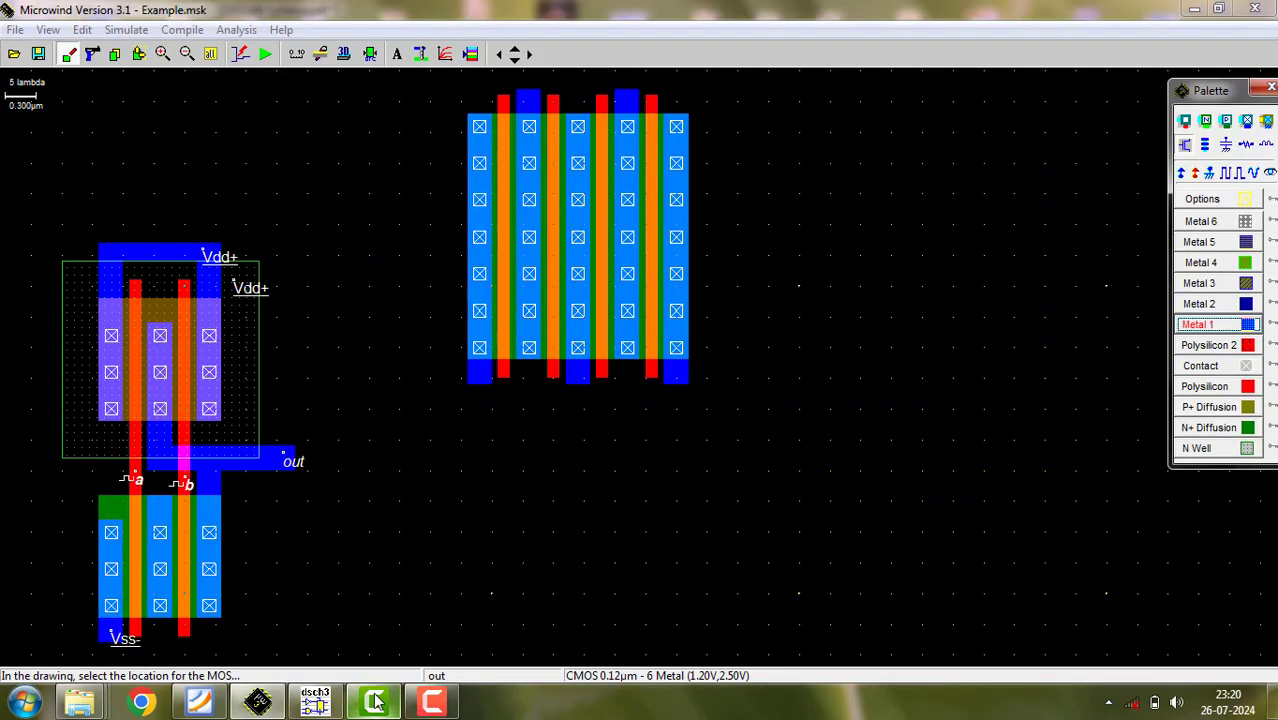
left_click(428, 701)
left_click(428, 701)
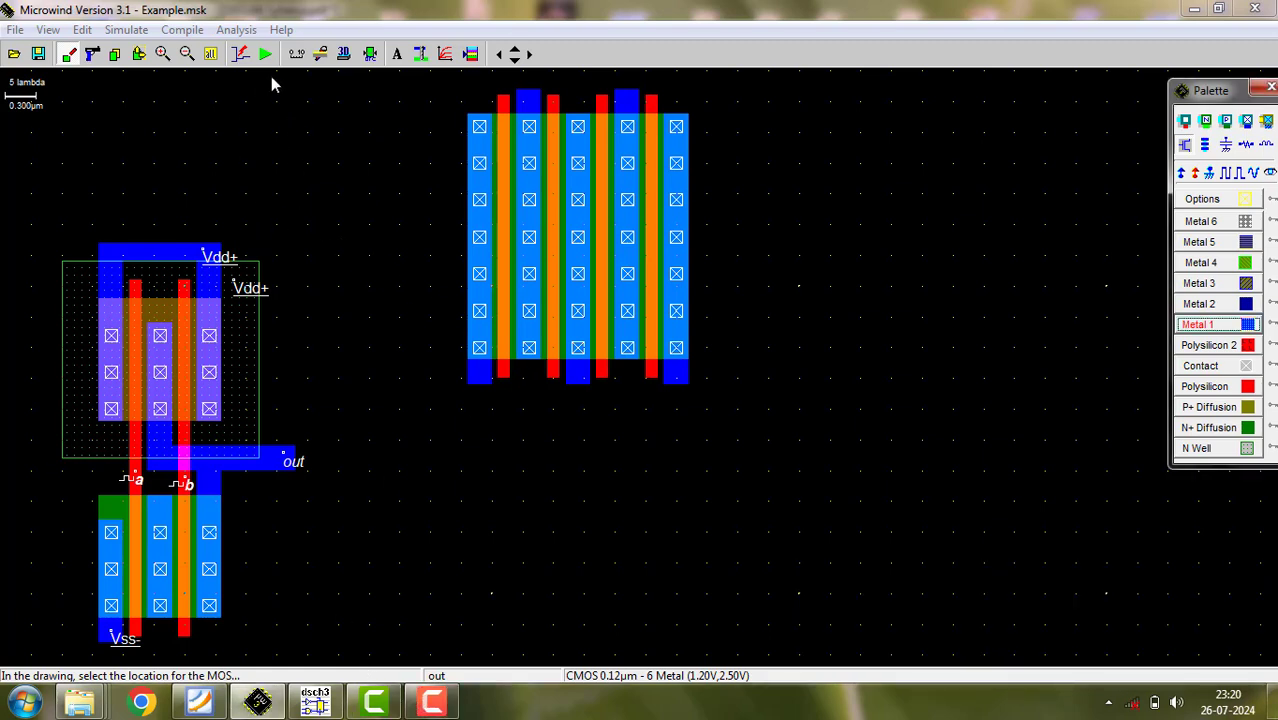
- Delete the four-finger nMOS device beside the NAND layout and save the layout as Example.MSK
left_click(92, 54)
left_click_drag(436, 78, 851, 409)
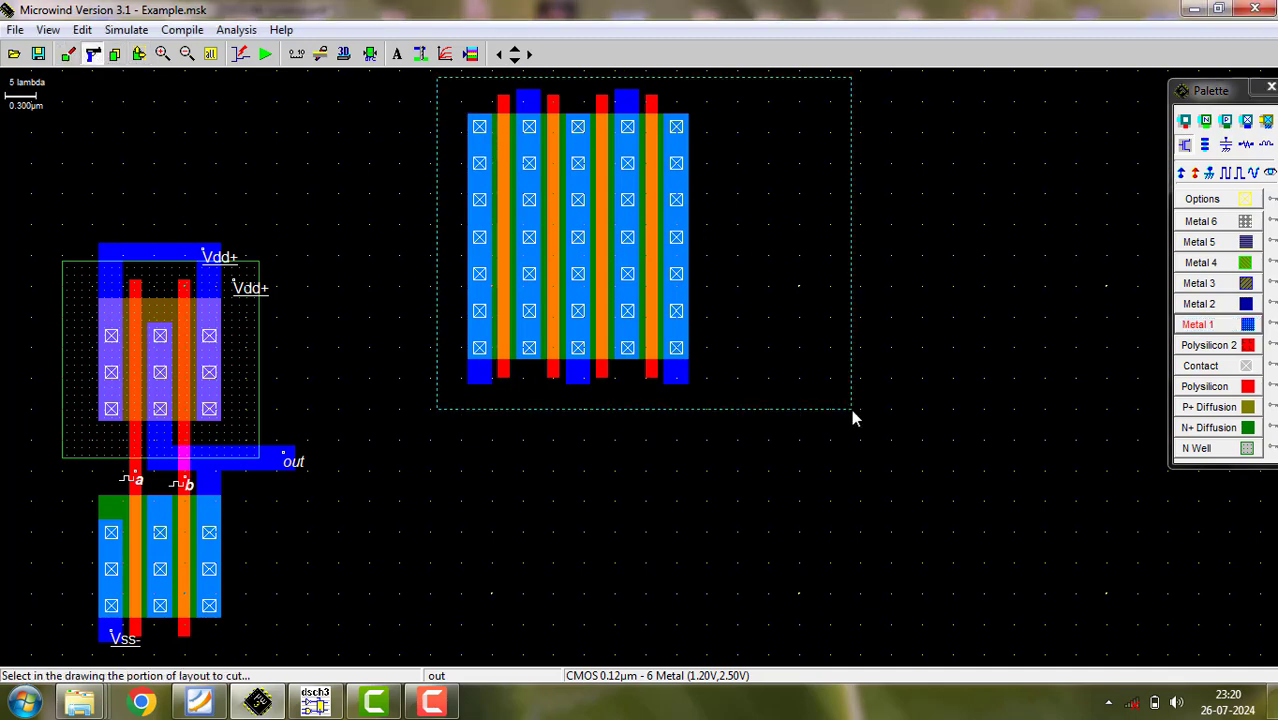
left_click(39, 54)
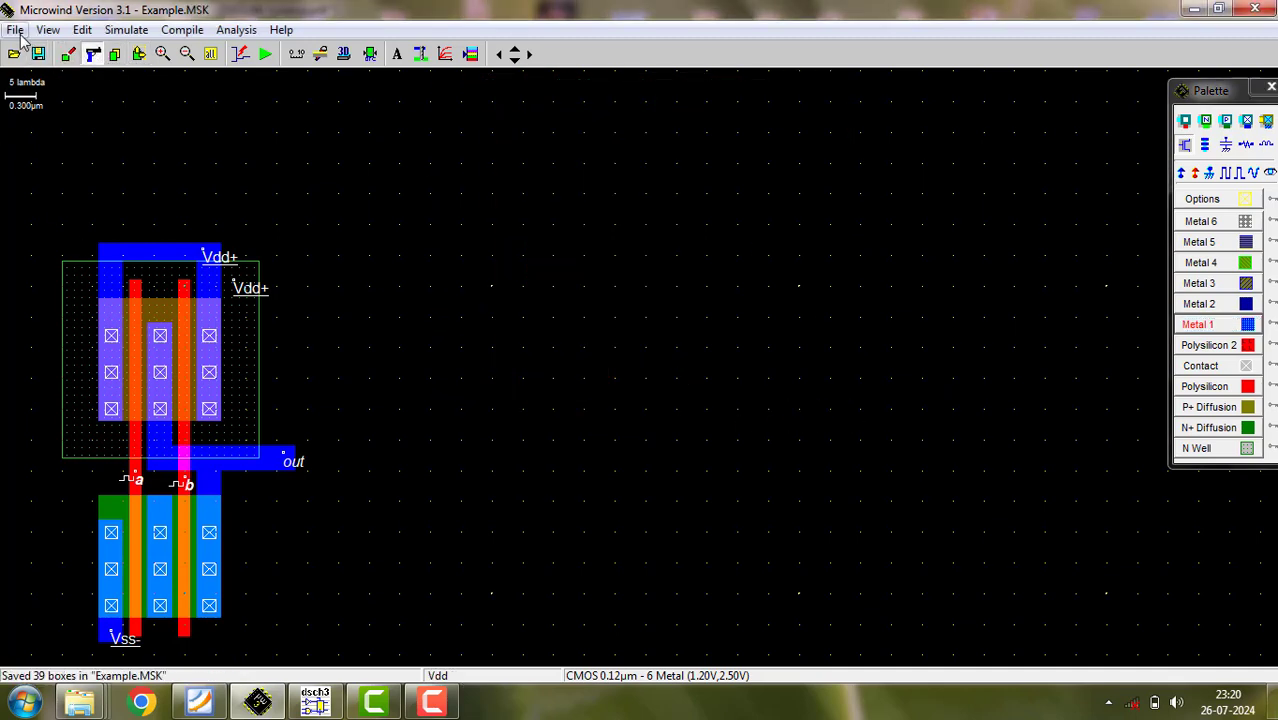
- Open the list of file operations for the layout
left_click(15, 29)
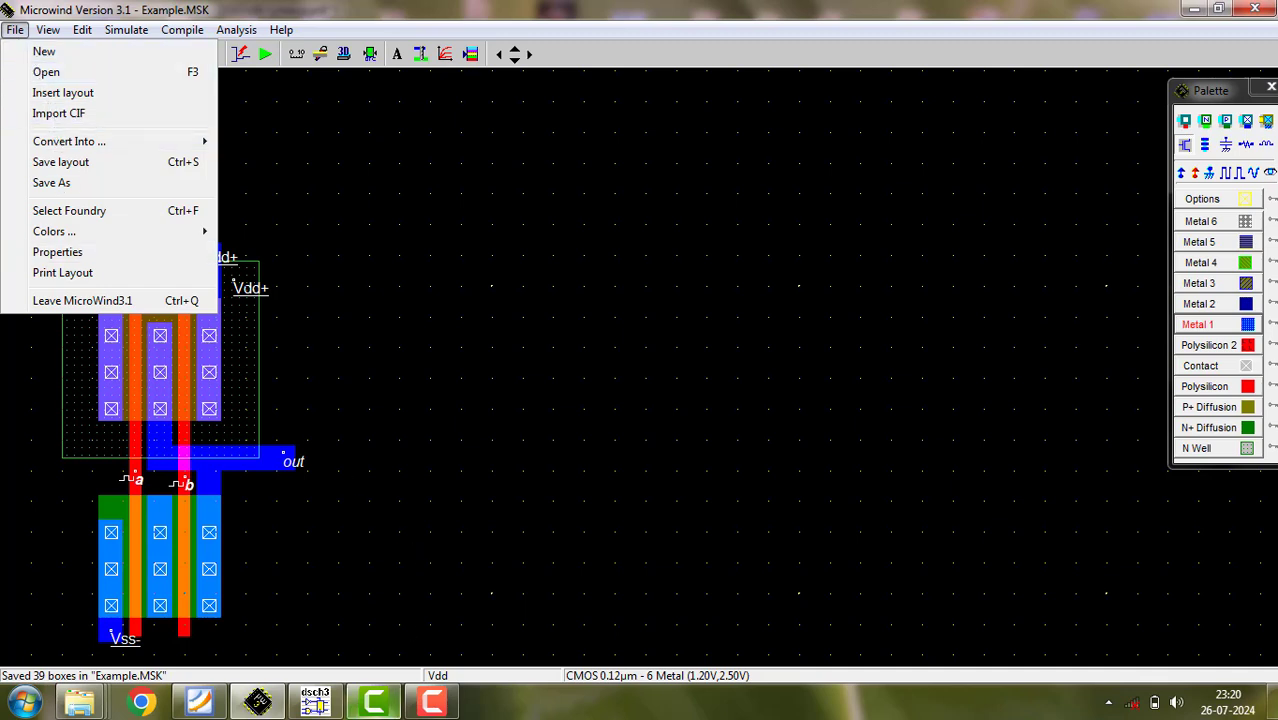